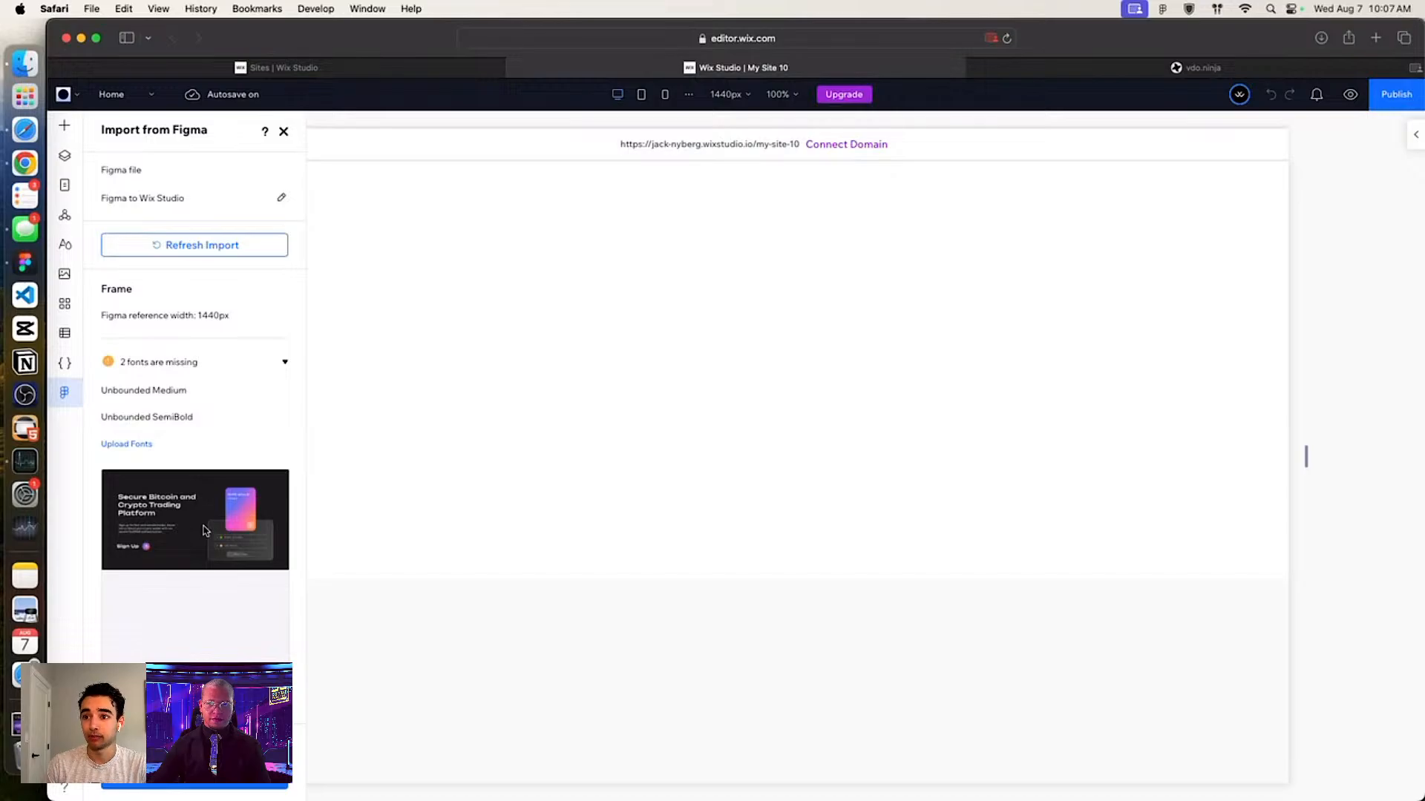
Step: Switch to the Figma file, mark it as connected in the Figma to Wix Studio plugin, and start the export
{"action": "key", "text": "ctrl+Up"}
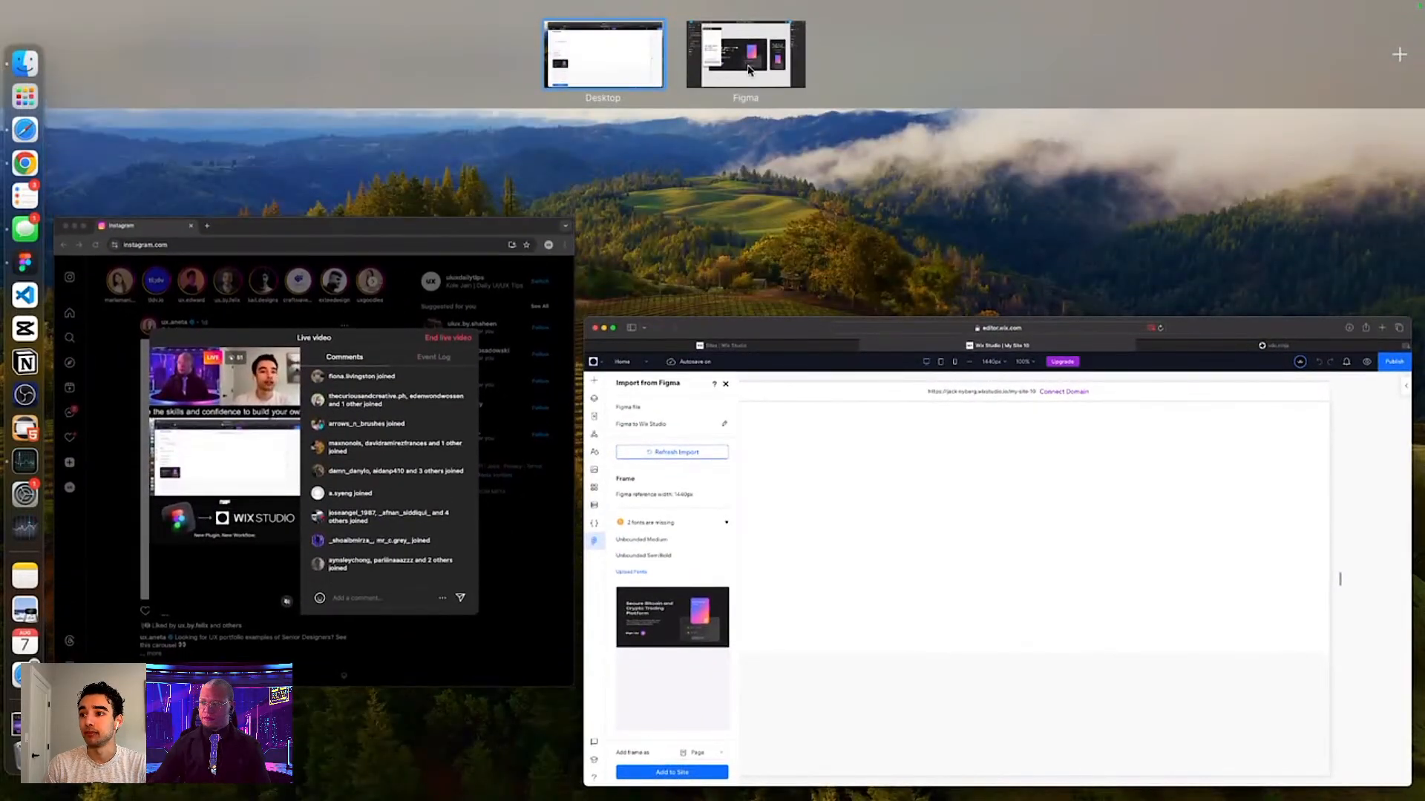
{"action": "left_click", "coordinate": [749, 71]}
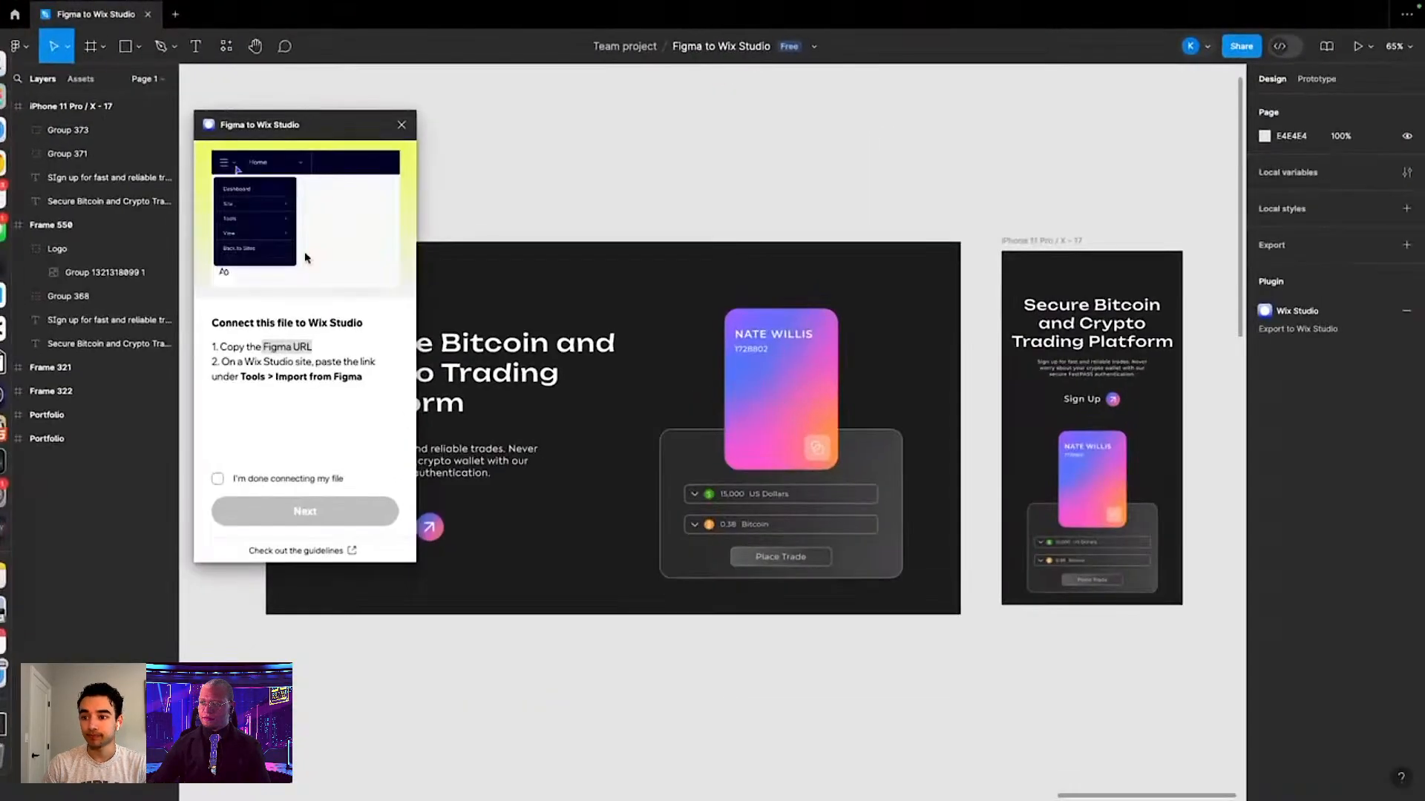
{"action": "left_click", "coordinate": [216, 478]}
{"action": "left_click", "coordinate": [281, 511]}
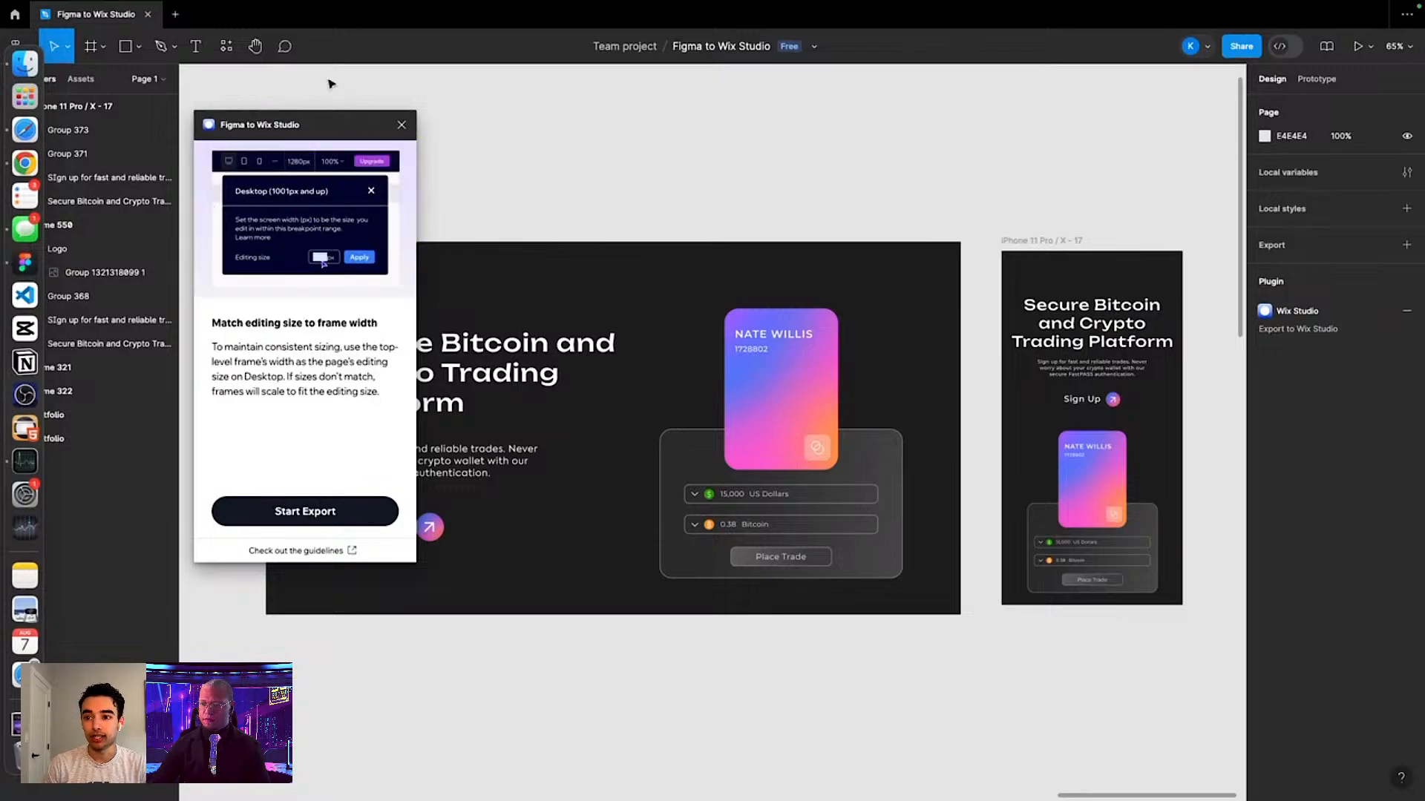
{"action": "left_click", "coordinate": [345, 244]}
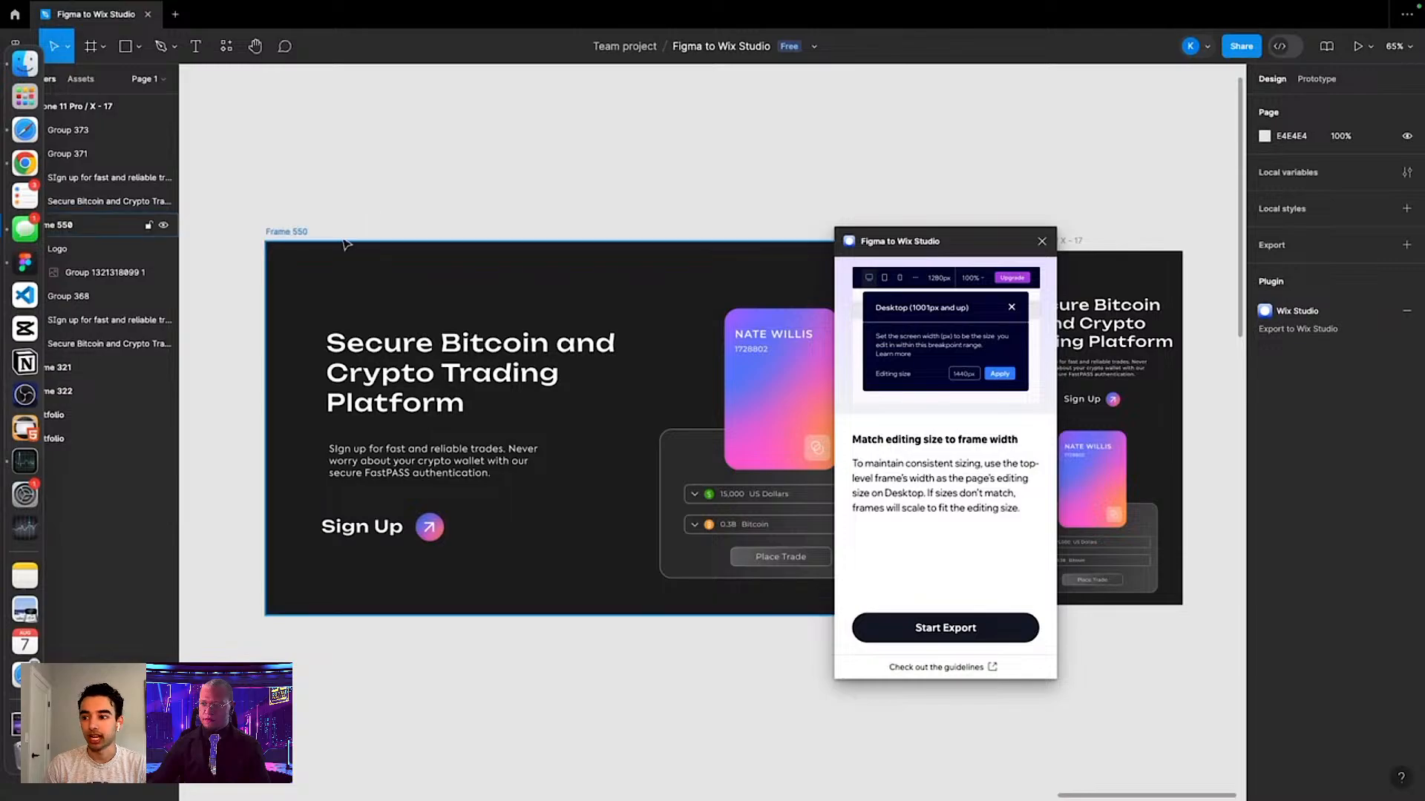
{"action": "left_click", "coordinate": [947, 629]}
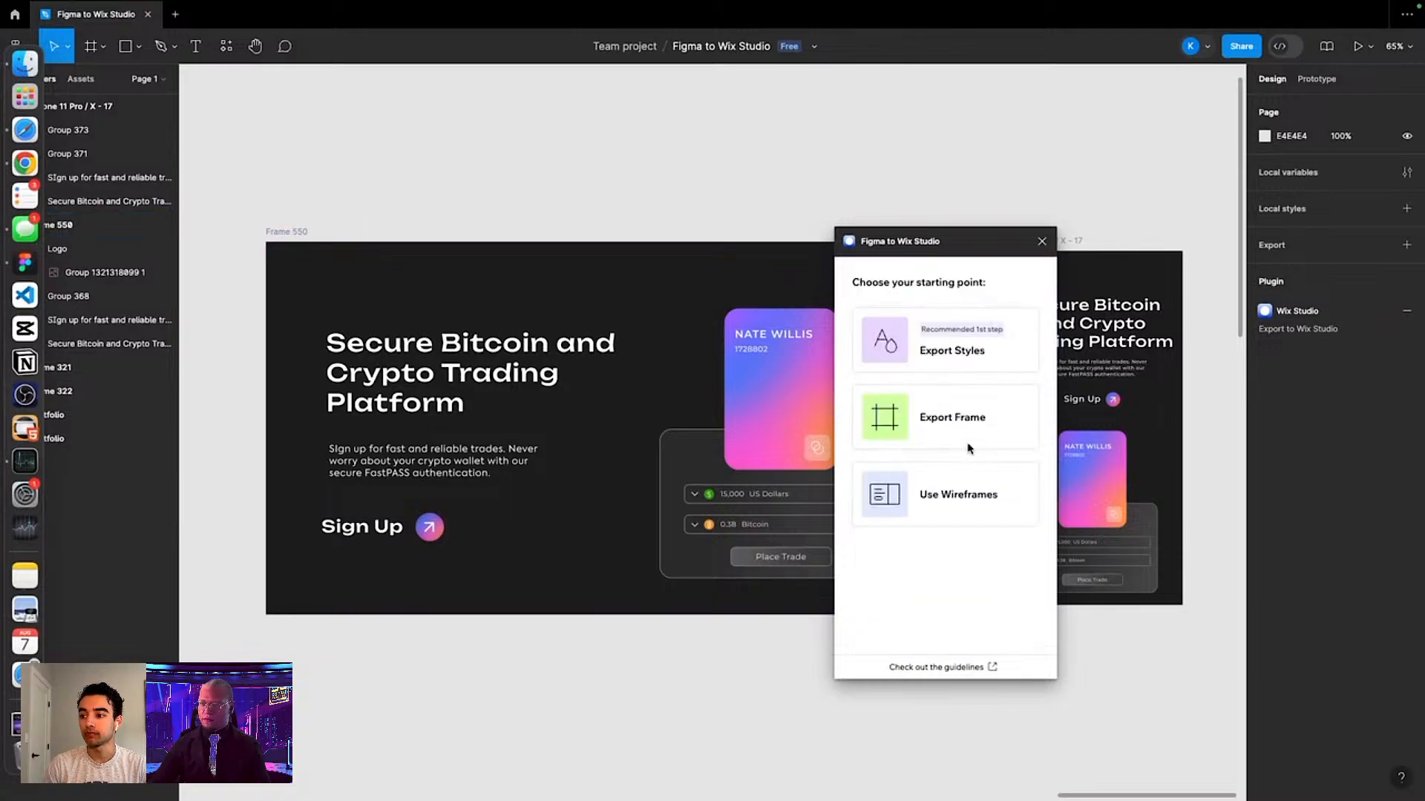
Step: Export the 1440 px wide desktop frame, Frame 550, through the plugin's frame export
{"action": "left_click", "coordinate": [270, 231]}
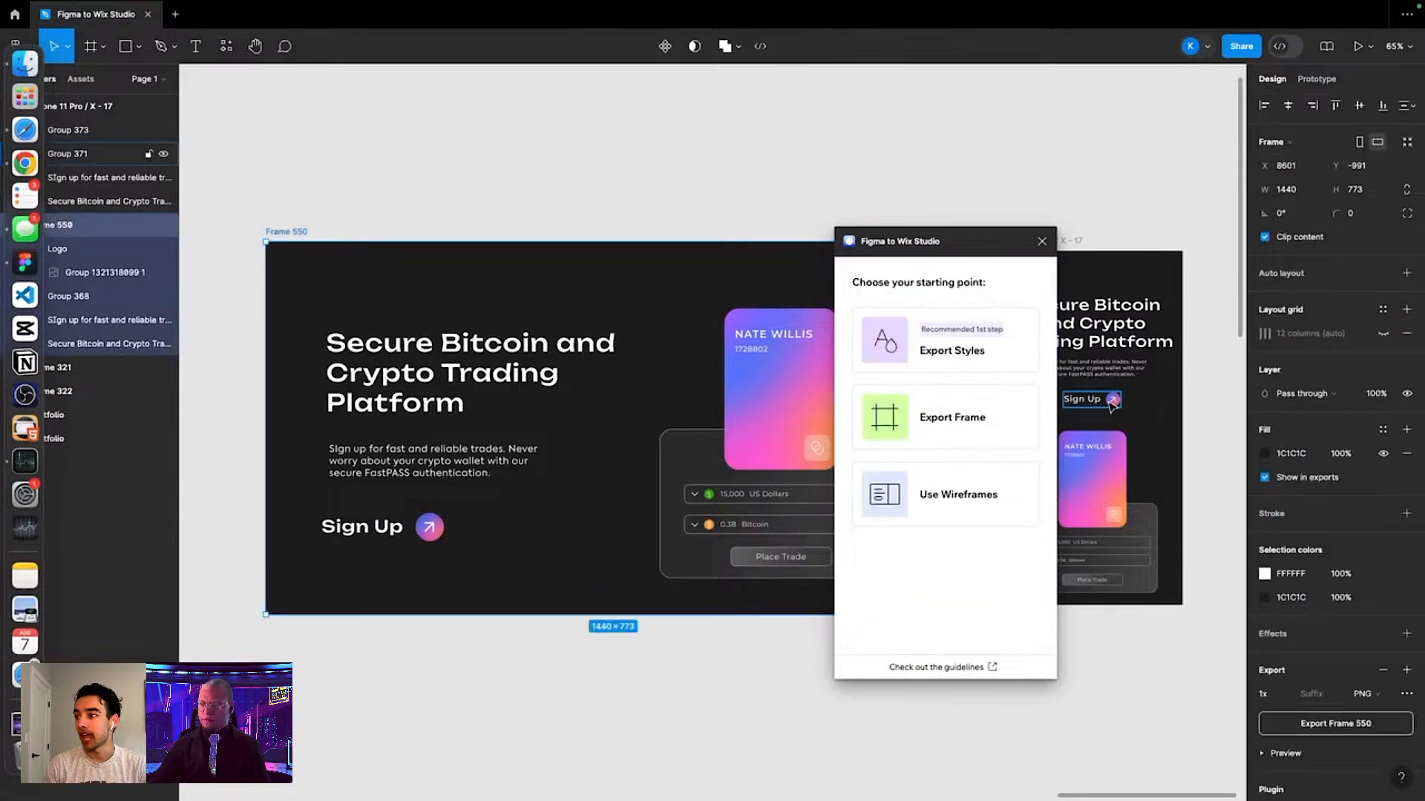
{"action": "left_click", "coordinate": [953, 421]}
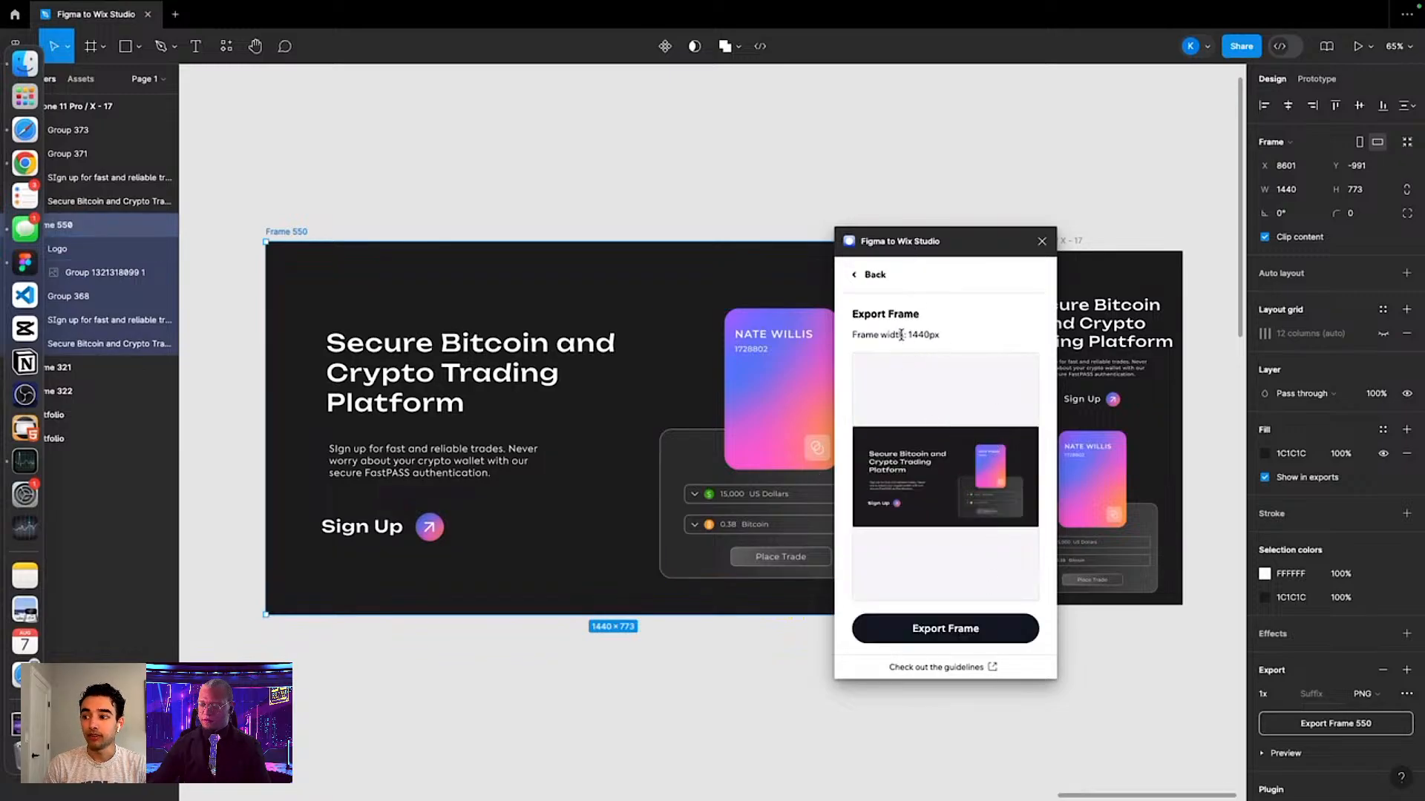
{"action": "left_click_drag", "start_coordinate": [908, 333], "coordinate": [959, 338]}
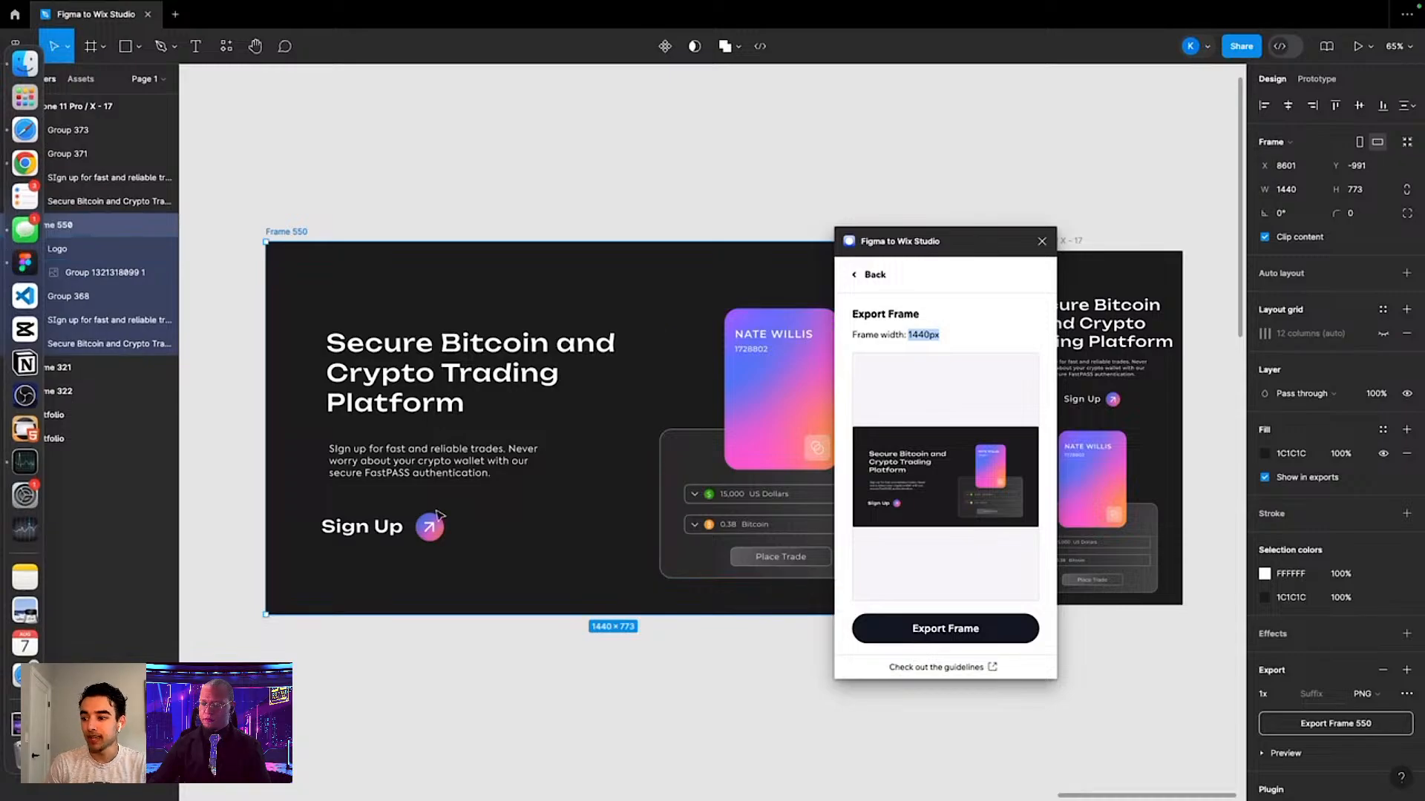
{"action": "left_click", "coordinate": [765, 661]}
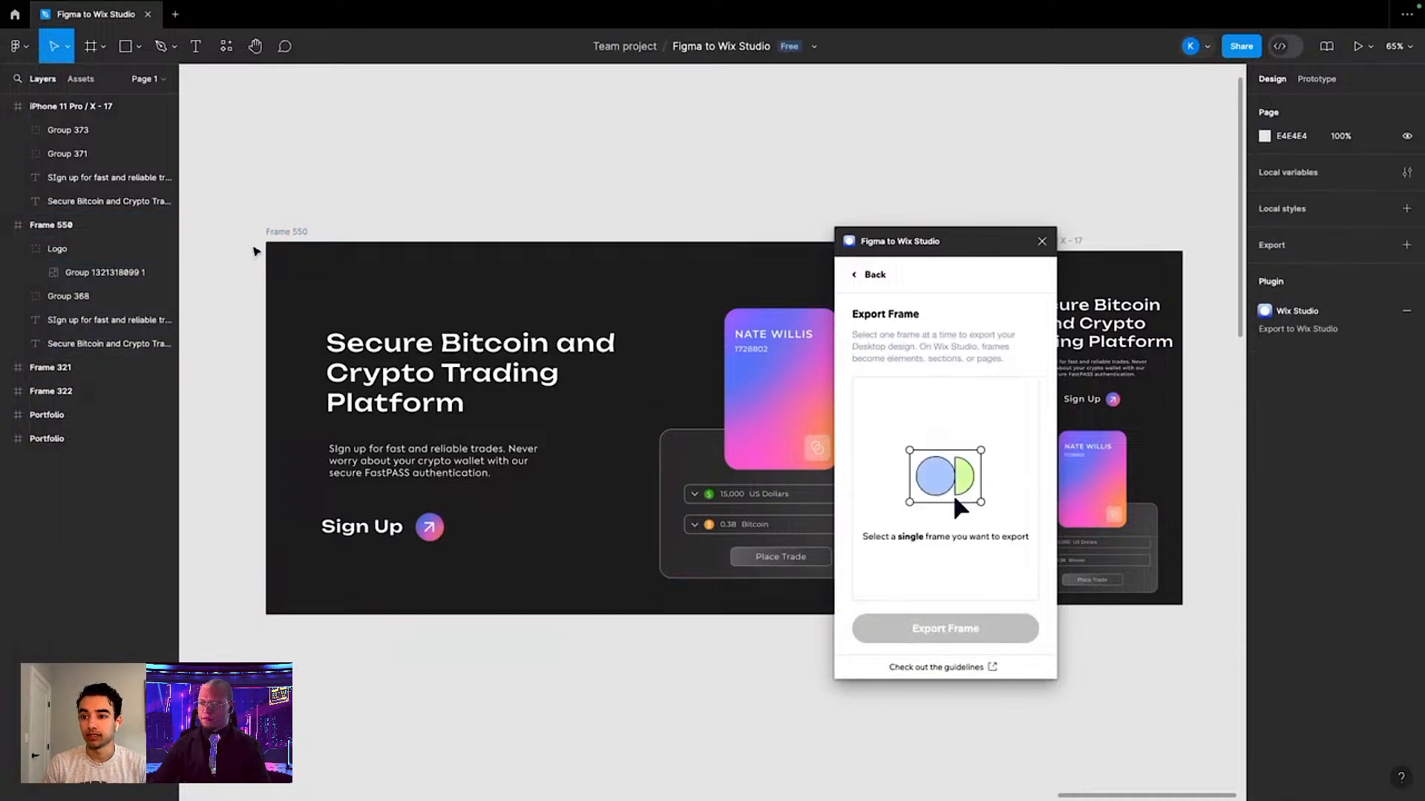
{"action": "left_click", "coordinate": [277, 233]}
{"action": "left_click", "coordinate": [939, 638]}
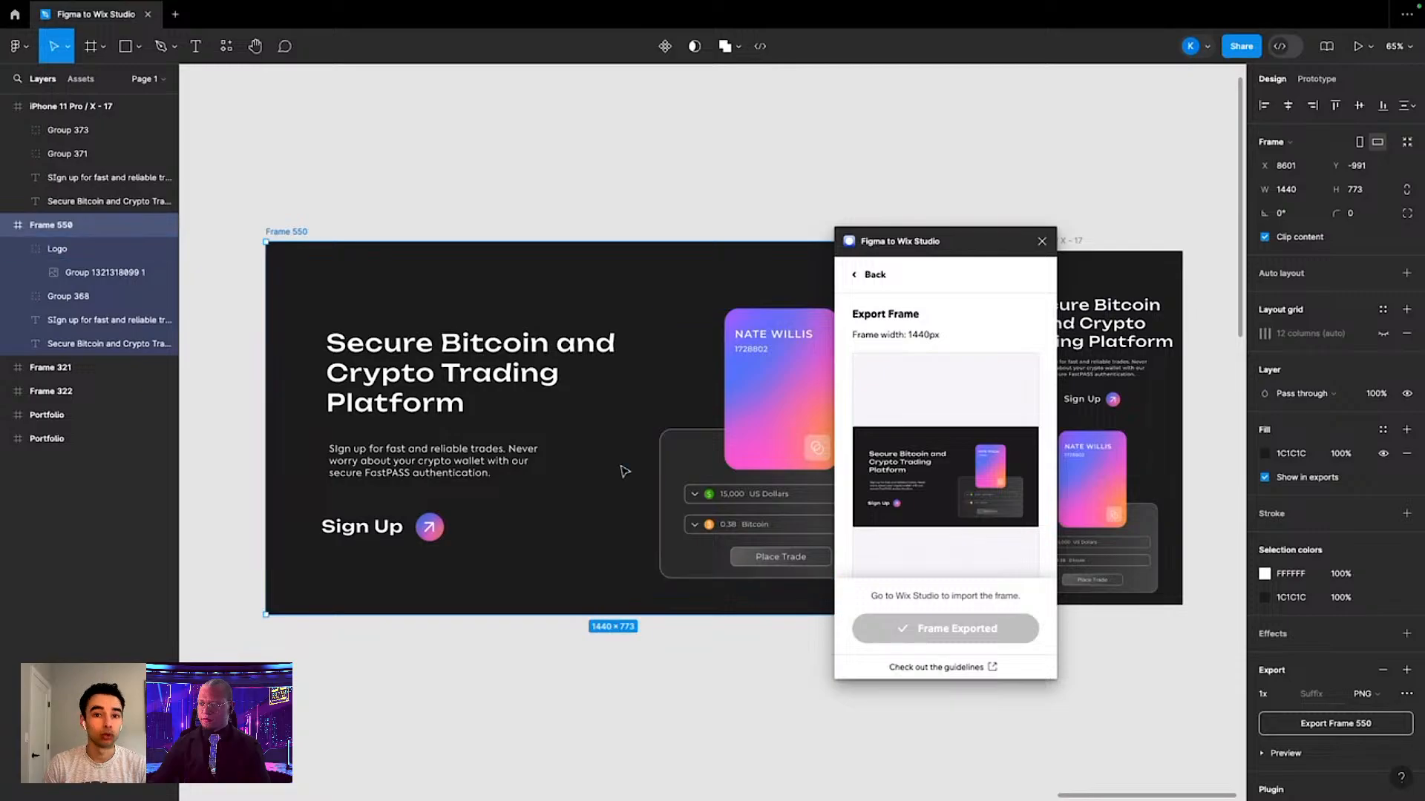
Step: Switch to the Wix Studio site in Safari and add the imported Figma frame to the site as a page
{"action": "key", "text": "ctrl+Up"}
{"action": "left_click", "coordinate": [998, 562]}
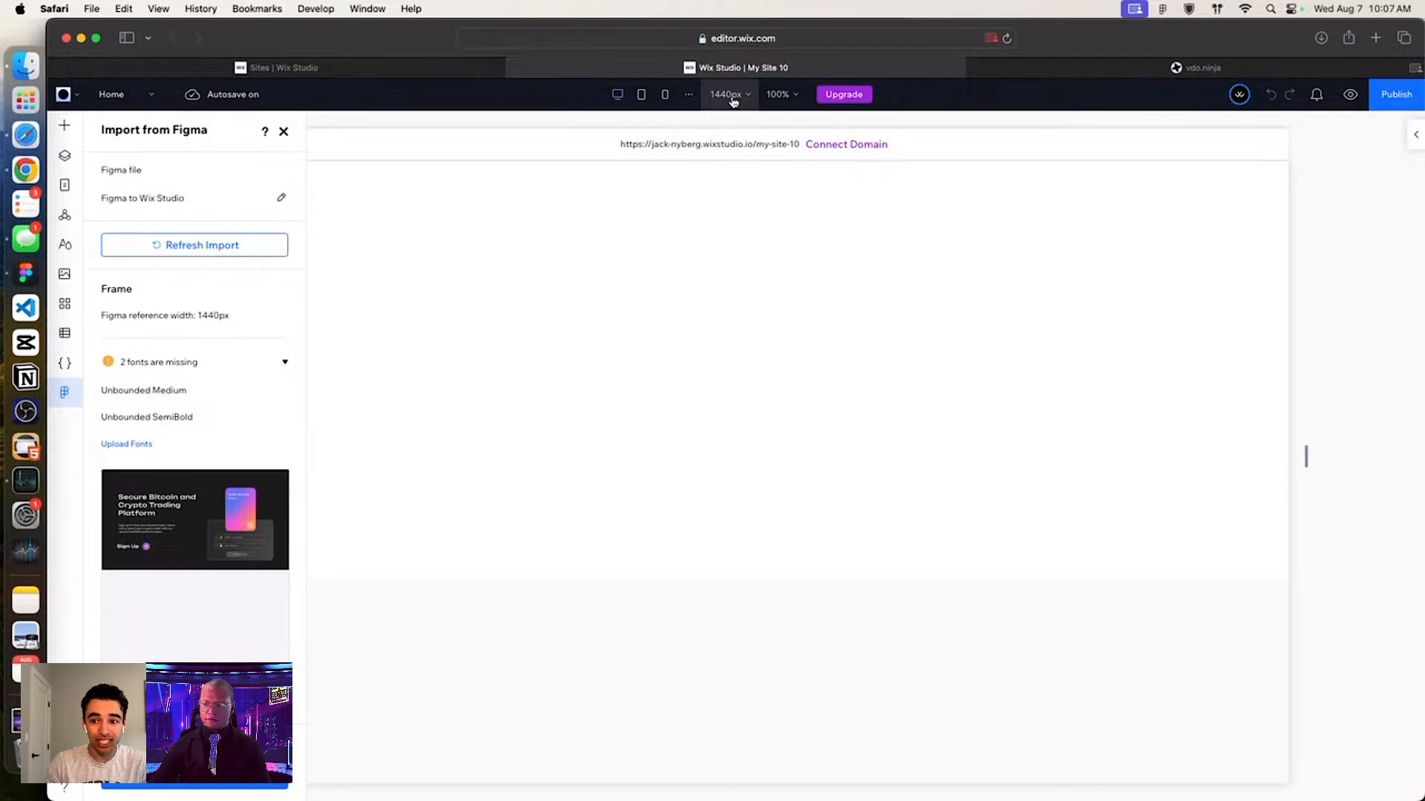
{"action": "left_click", "coordinate": [190, 785]}
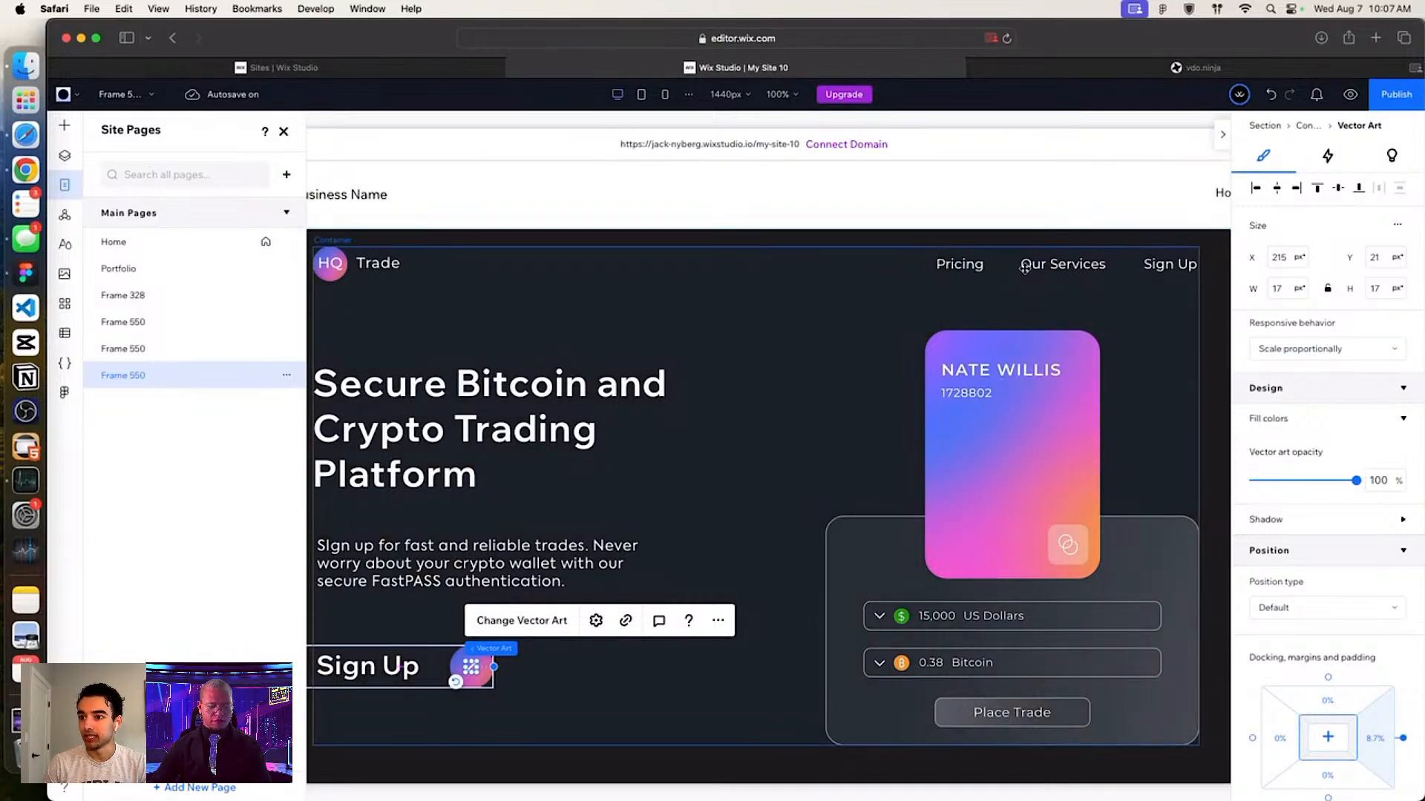
Step: Delete the default Business Name header and the copyright footer from the imported page
{"action": "left_click", "coordinate": [594, 178]}
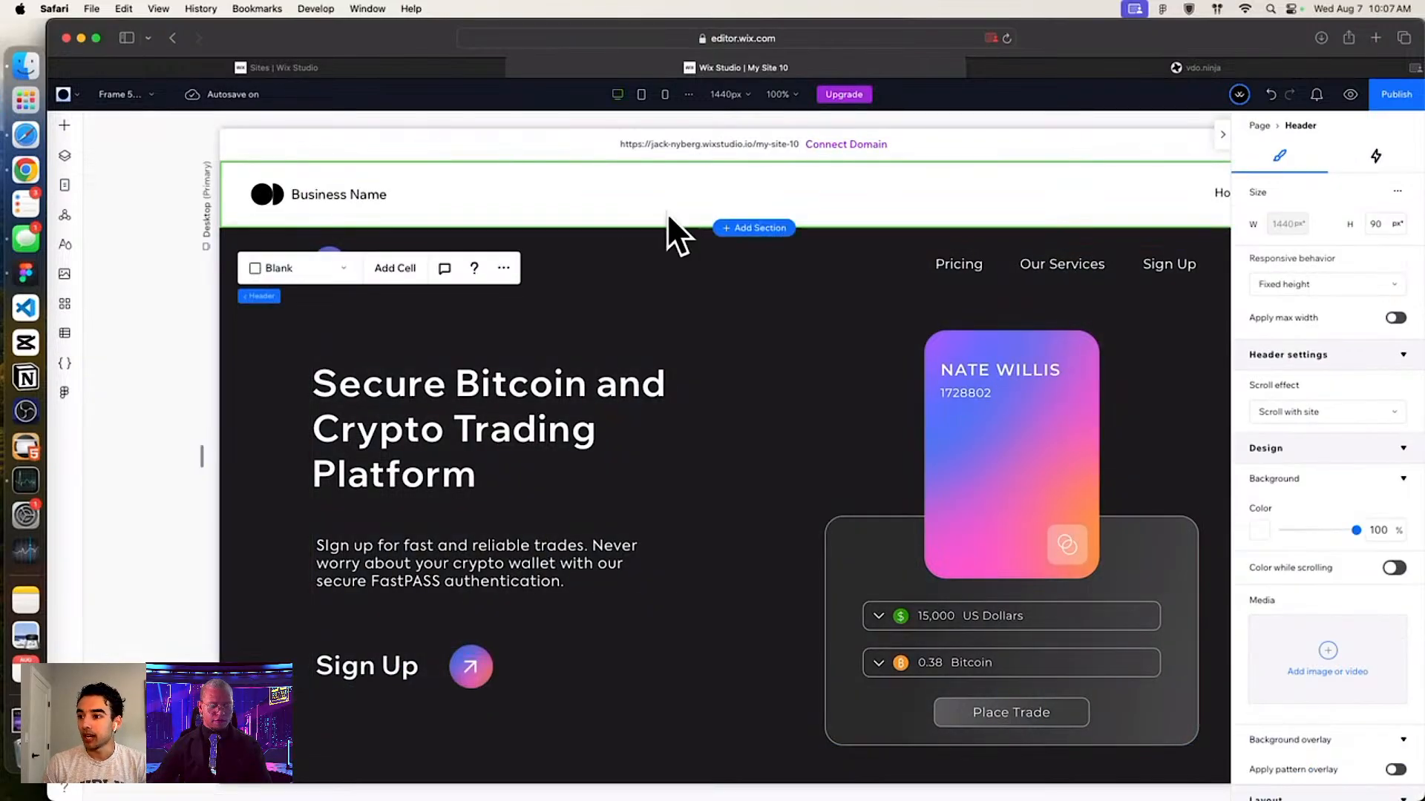
{"action": "key", "text": "Delete"}
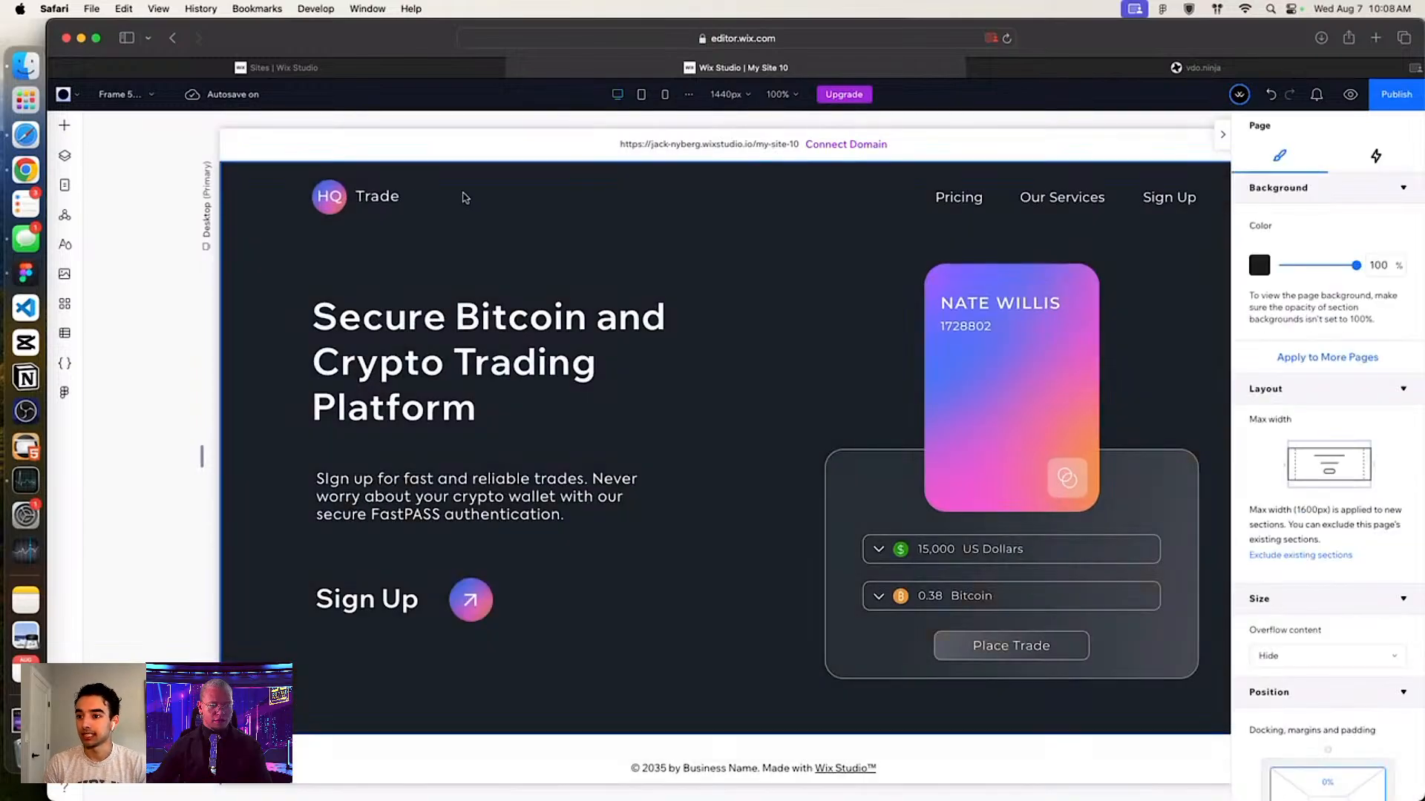
{"action": "left_click", "coordinate": [562, 746]}
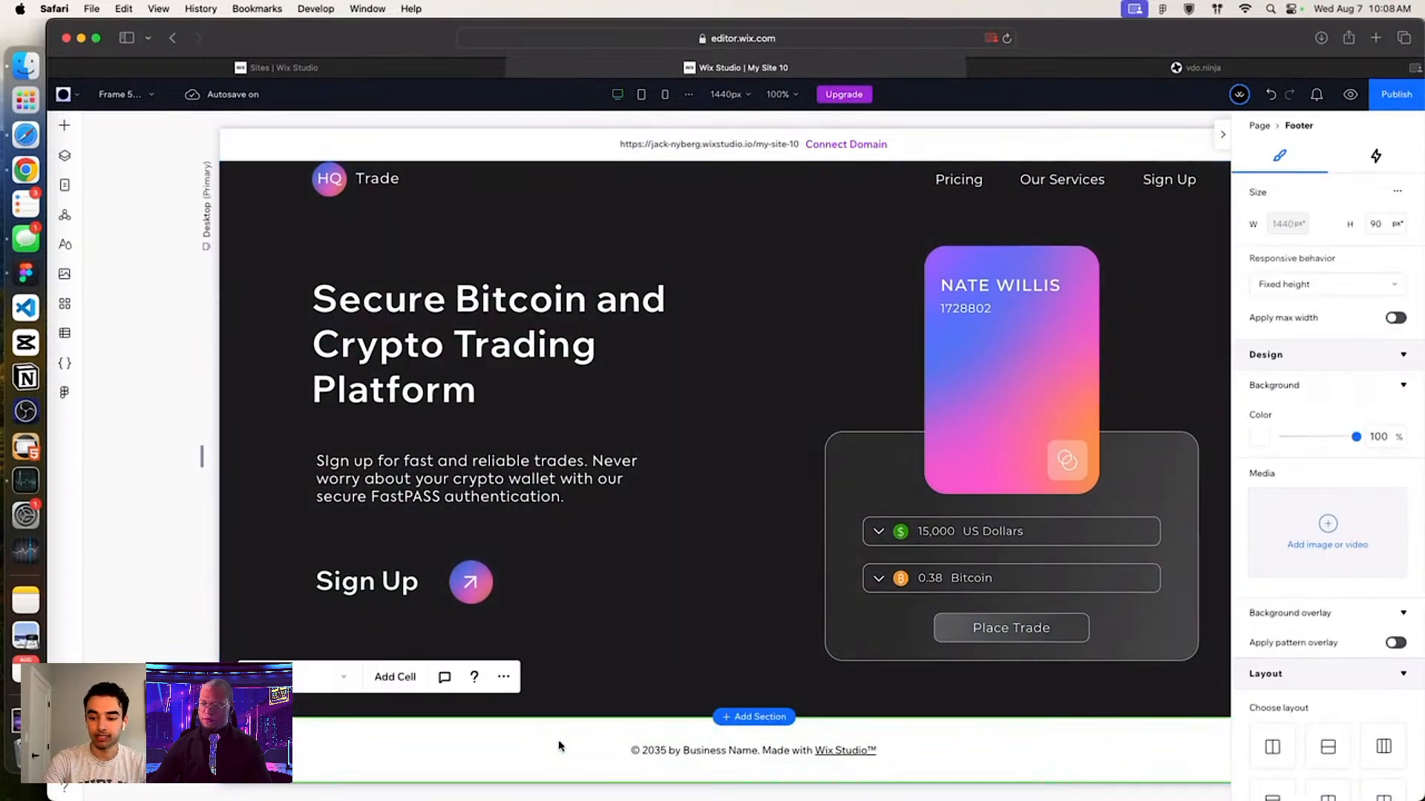
{"action": "key", "text": "Delete"}
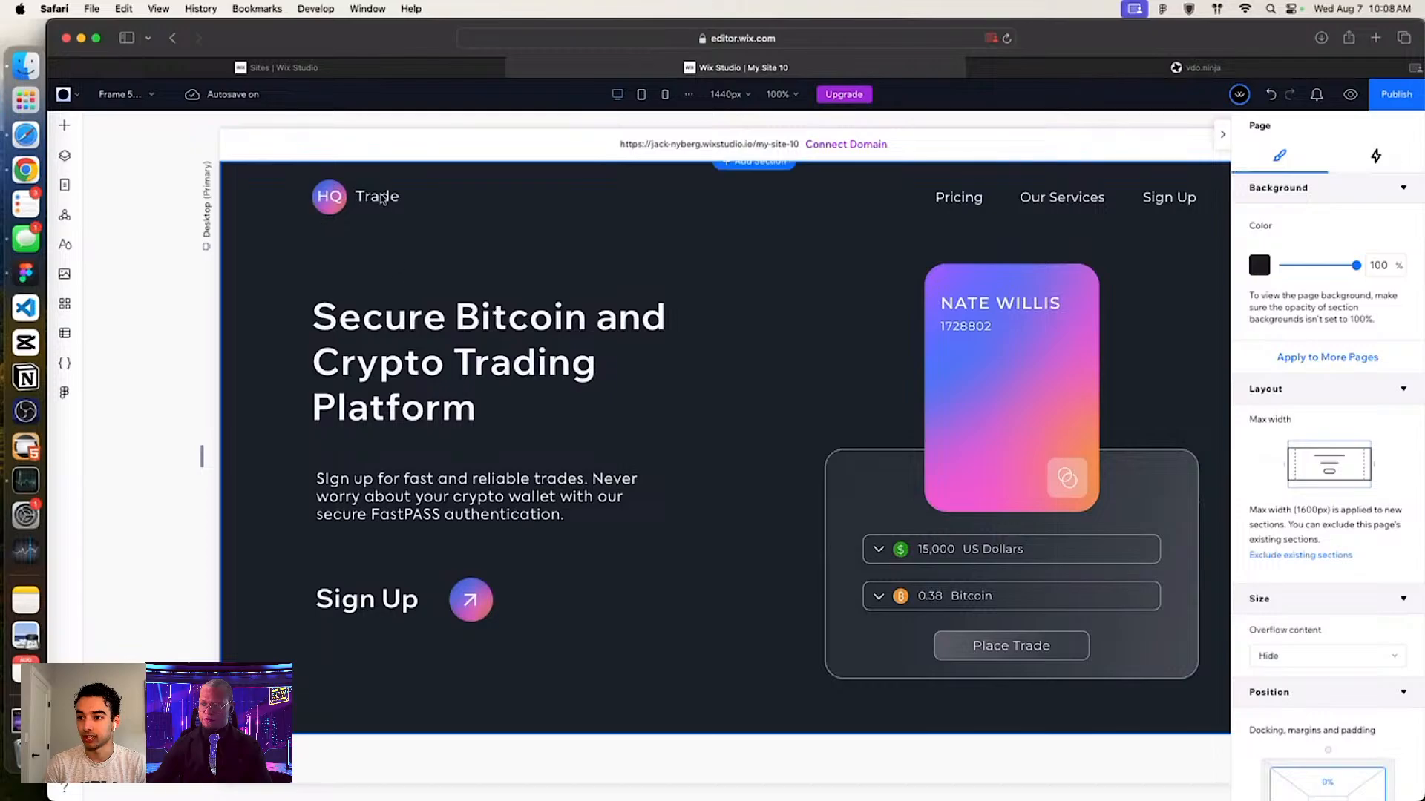
Step: Delete the HQ Trade logo and the Pricing, Our Services and Sign Up navigation texts above the hero content
{"action": "left_click", "coordinate": [387, 202]}
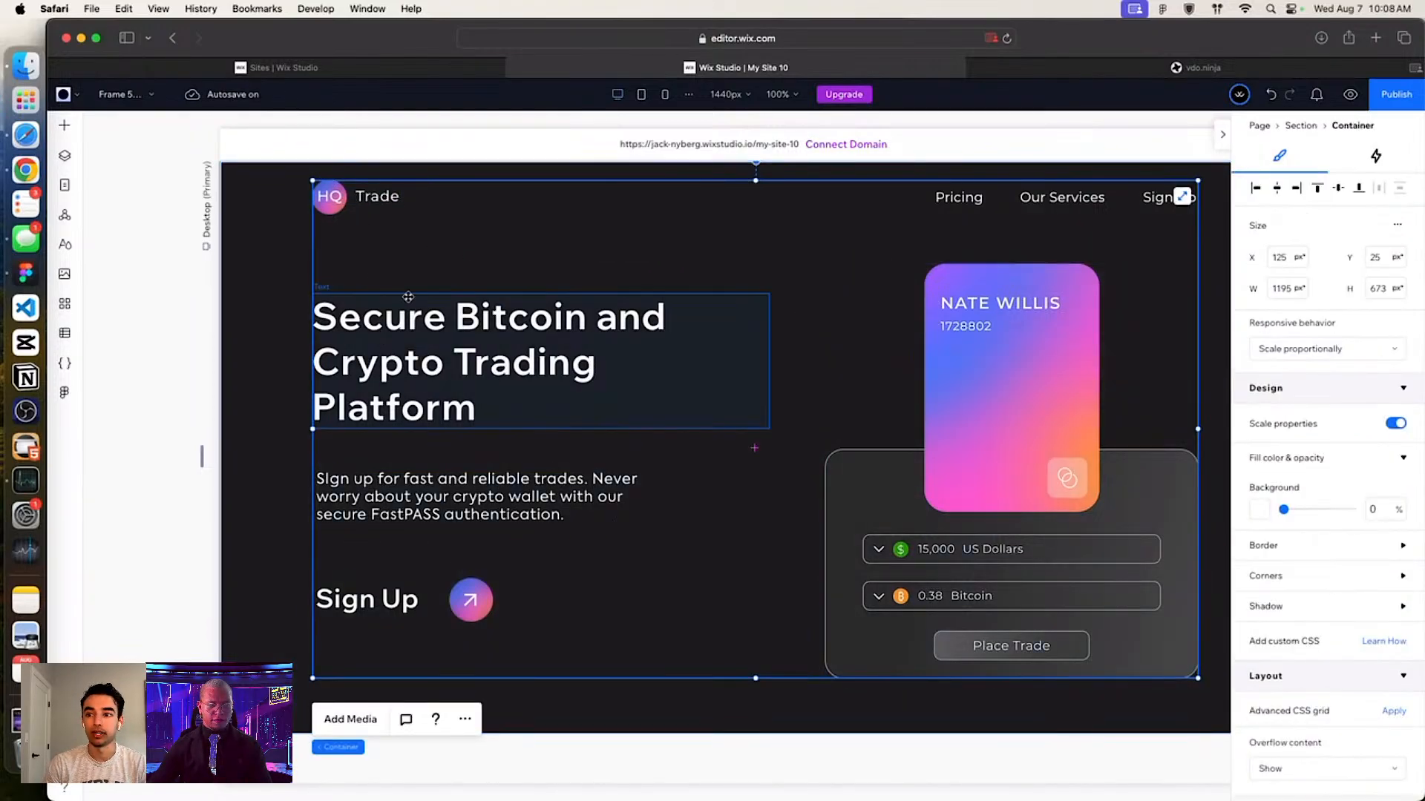
{"action": "left_click", "coordinate": [359, 203]}
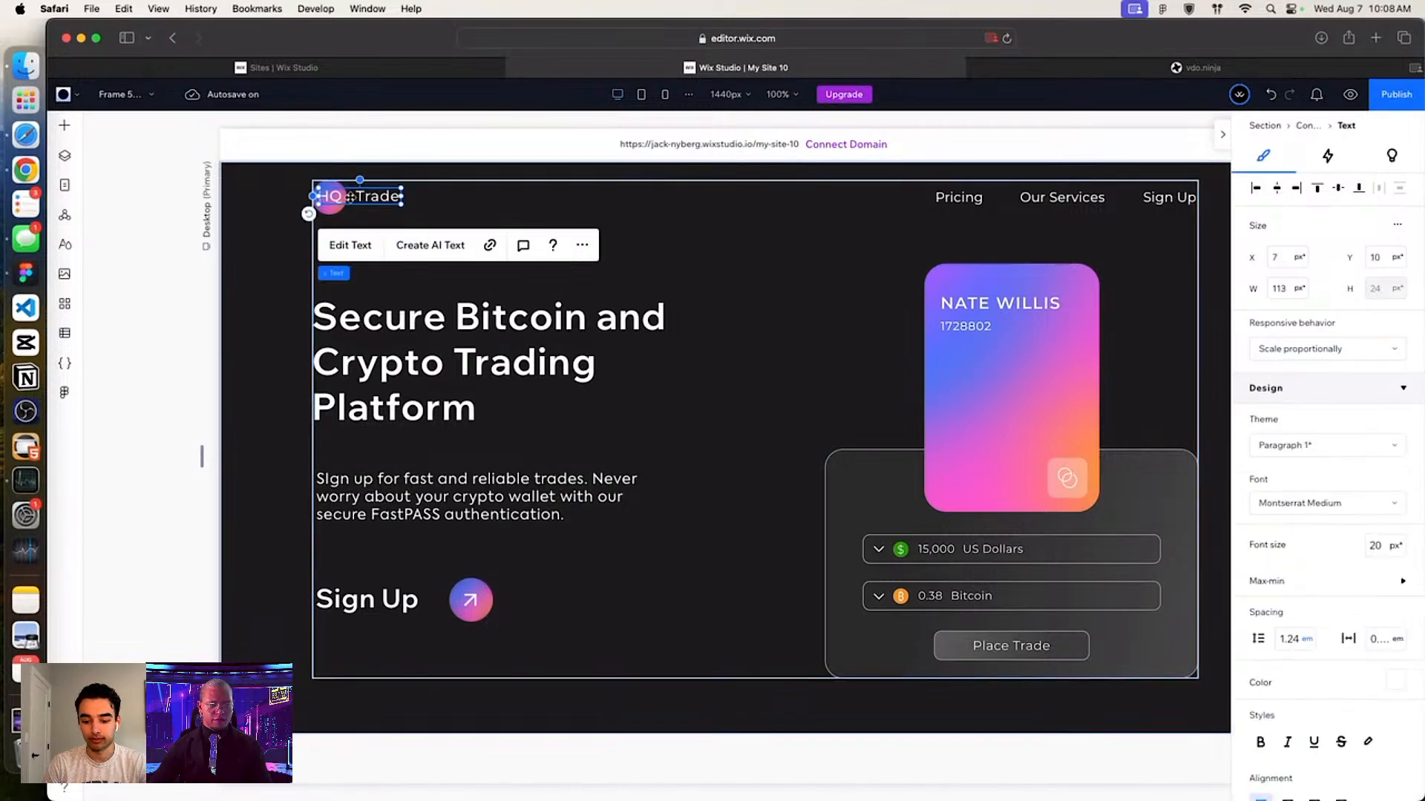
{"action": "key", "text": "Delete"}
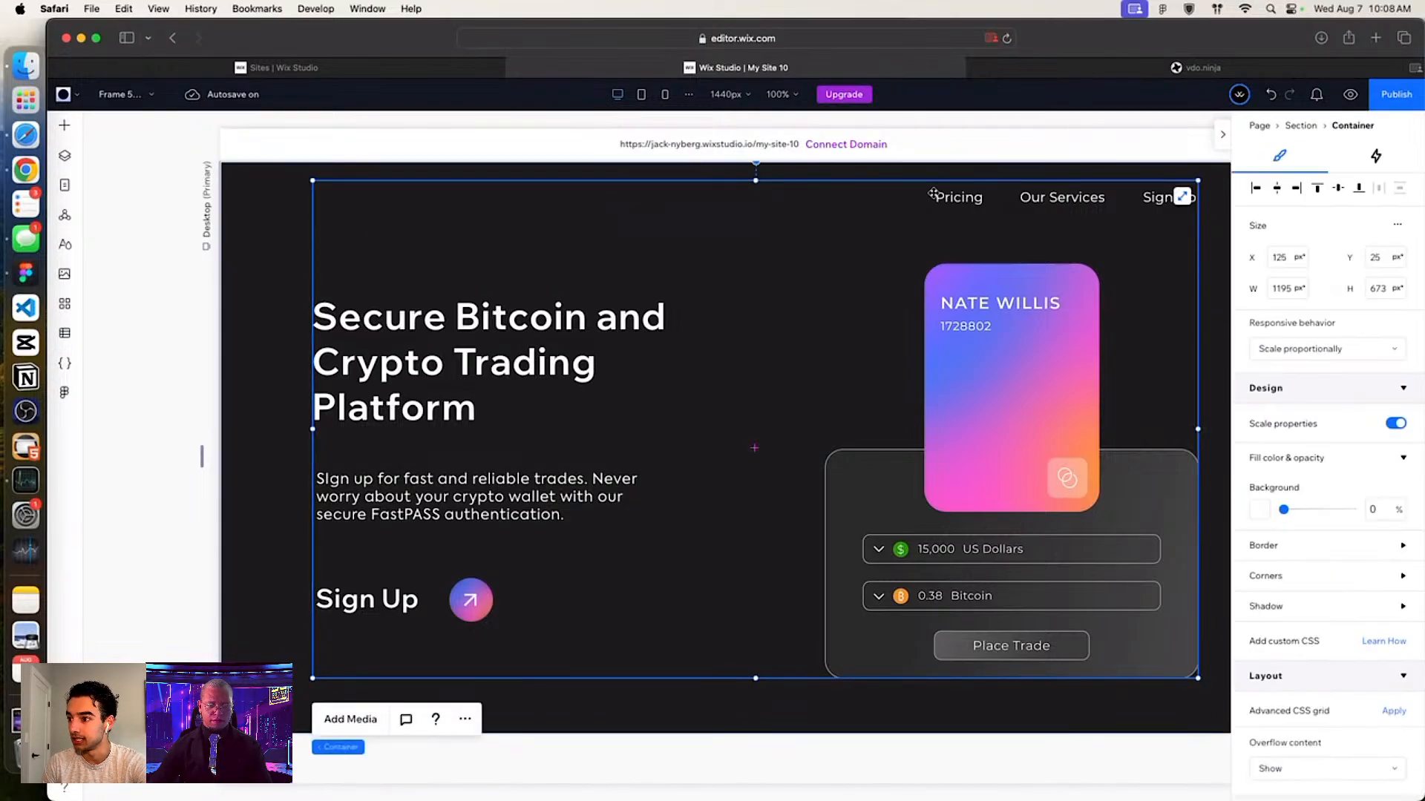
{"action": "left_click", "coordinate": [1074, 199]}
{"action": "key", "text": "Delete"}
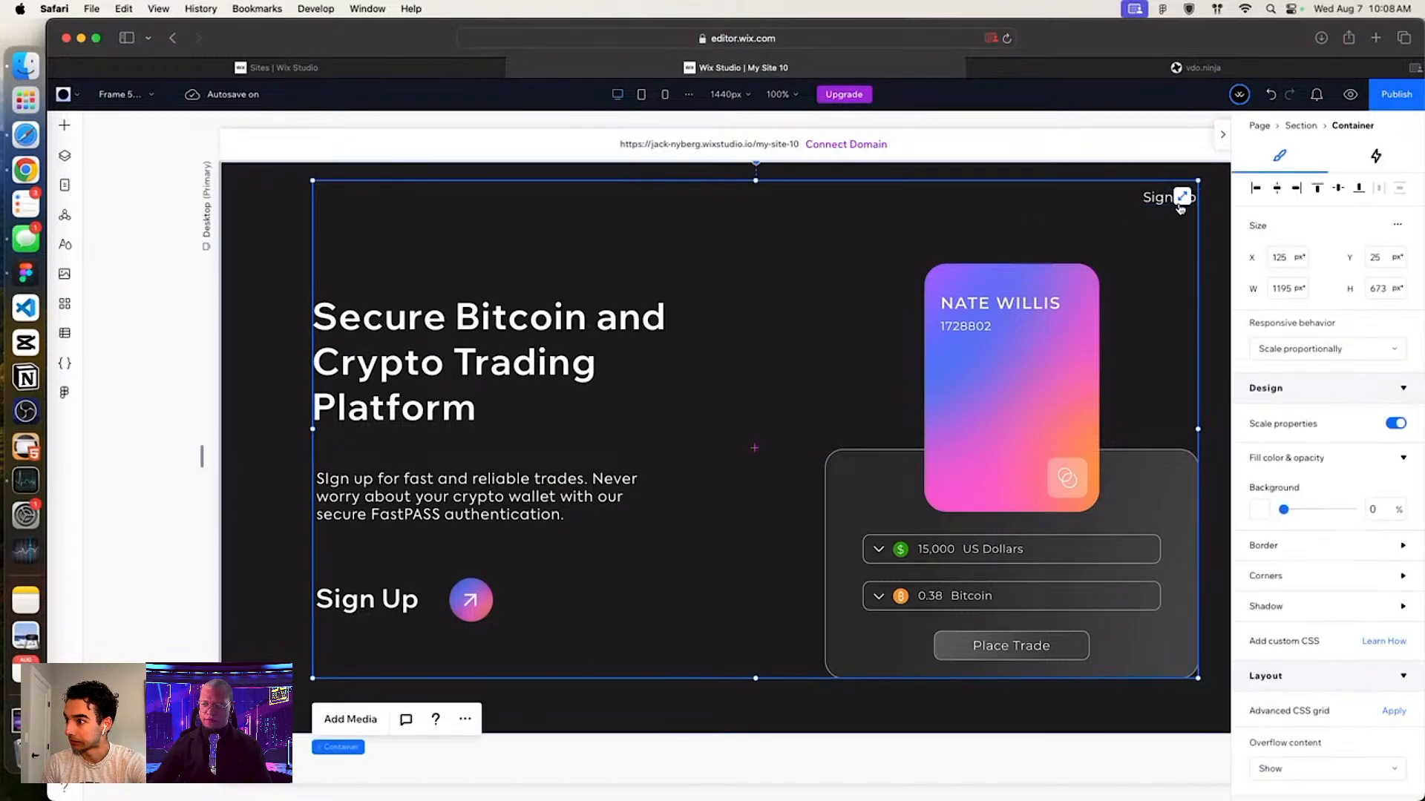
{"action": "left_click", "coordinate": [1163, 197]}
{"action": "key", "text": "Delete"}
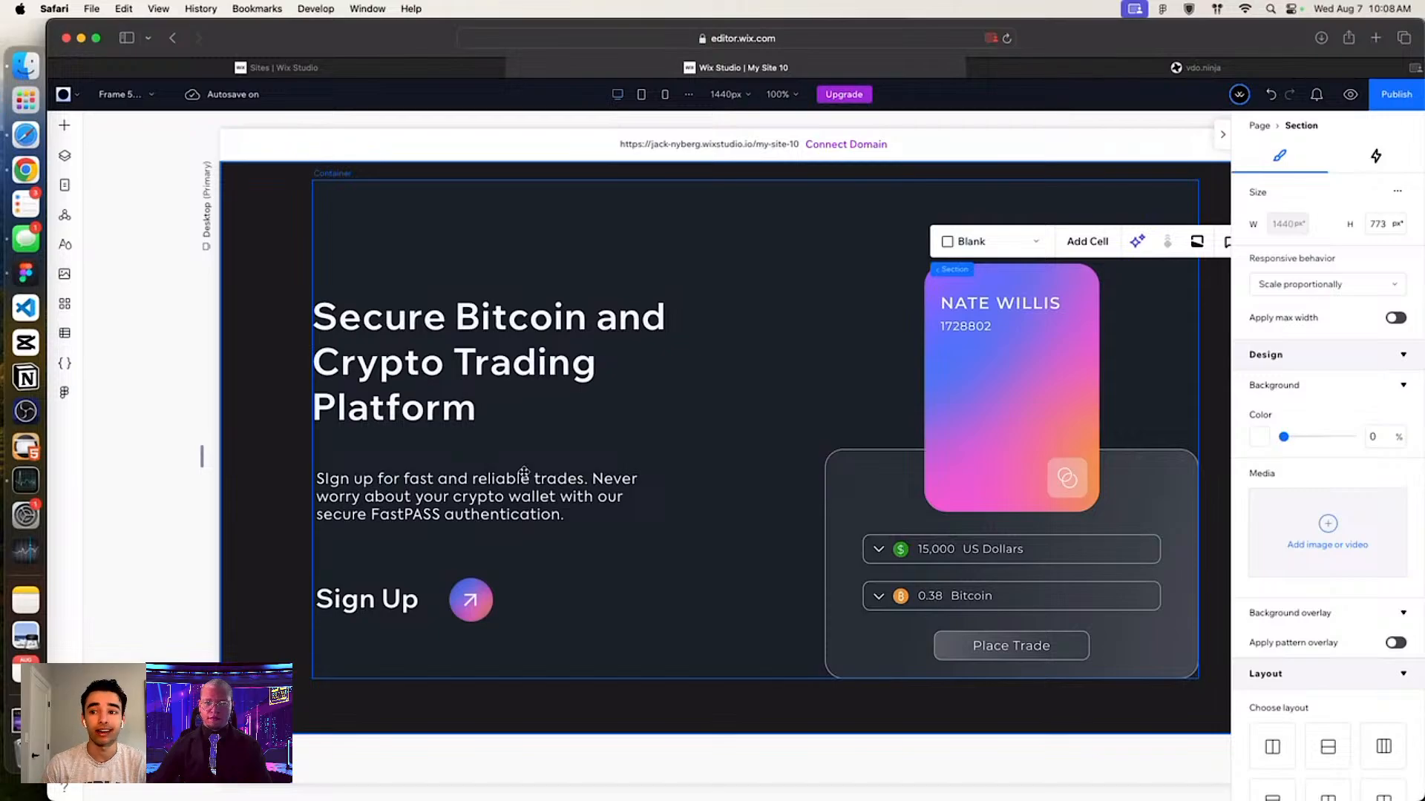
Step: Try moving the large container around the hero content to X 144 px, and undo the move
{"action": "left_click", "coordinate": [493, 328]}
{"action": "left_click", "coordinate": [706, 231]}
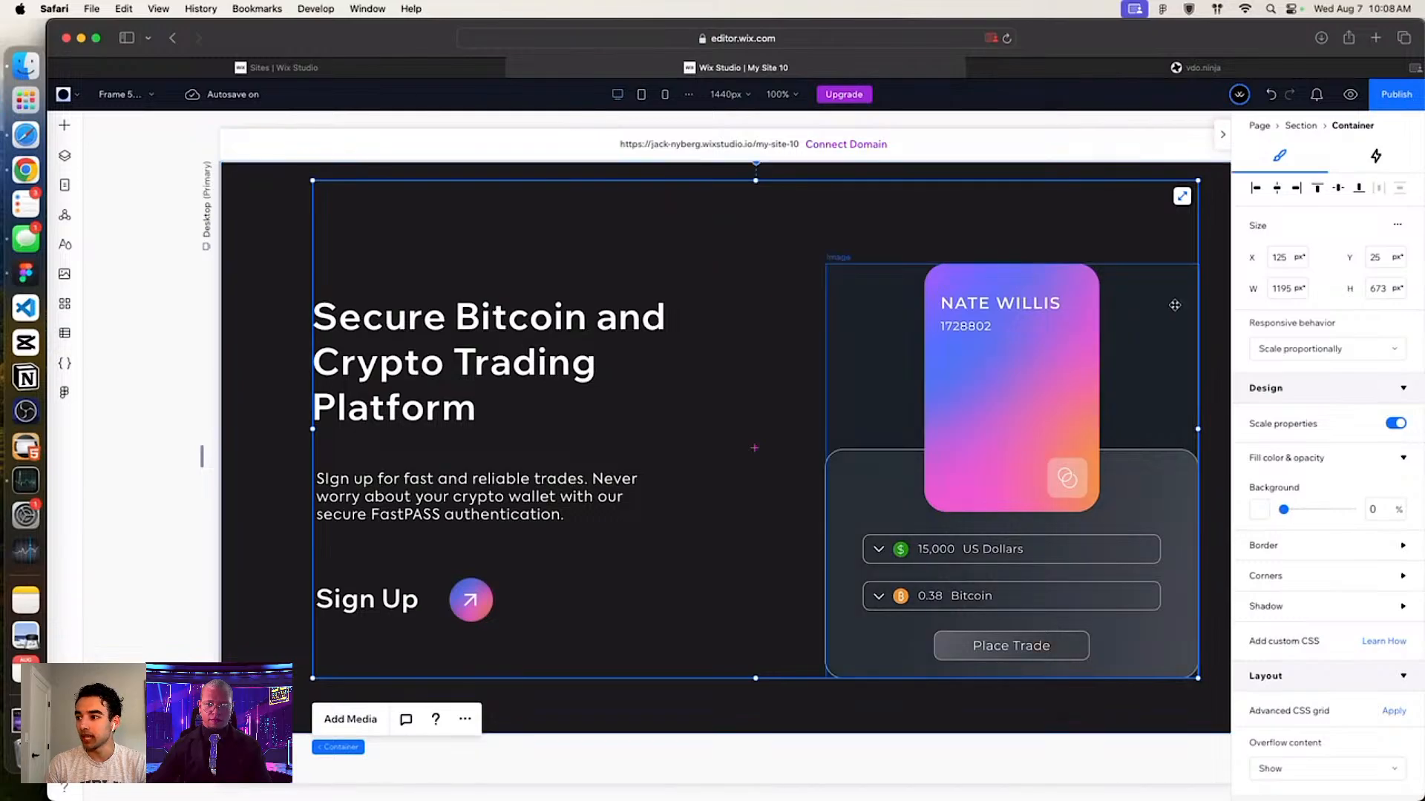
{"action": "mouse_move", "coordinate": [792, 320]}
{"action": "left_mouse_down"}
{"action": "mouse_move", "coordinate": [826, 289]}
{"action": "mouse_move", "coordinate": [798, 302]}
{"action": "mouse_move", "coordinate": [807, 321]}
{"action": "left_mouse_up"}
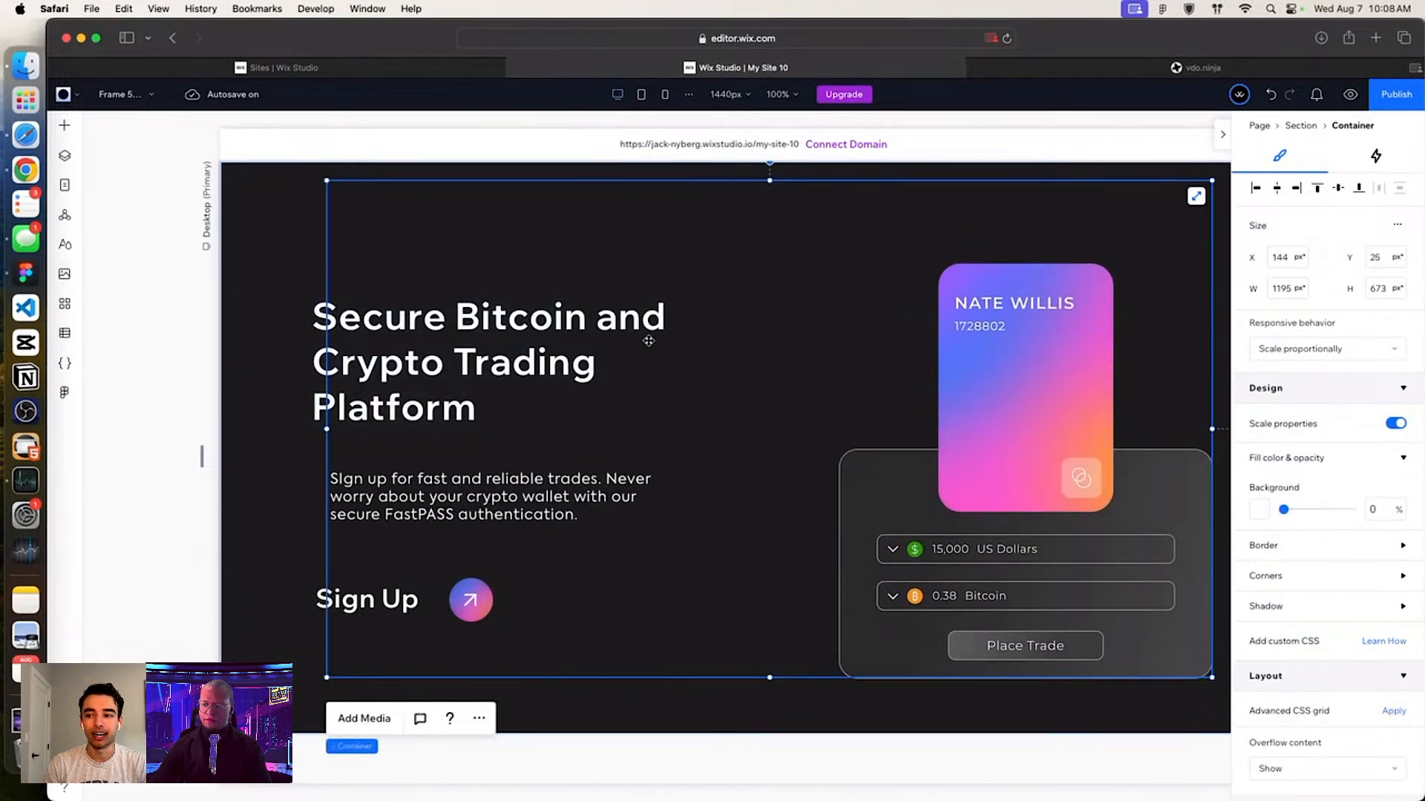
{"action": "key", "text": "super+z"}
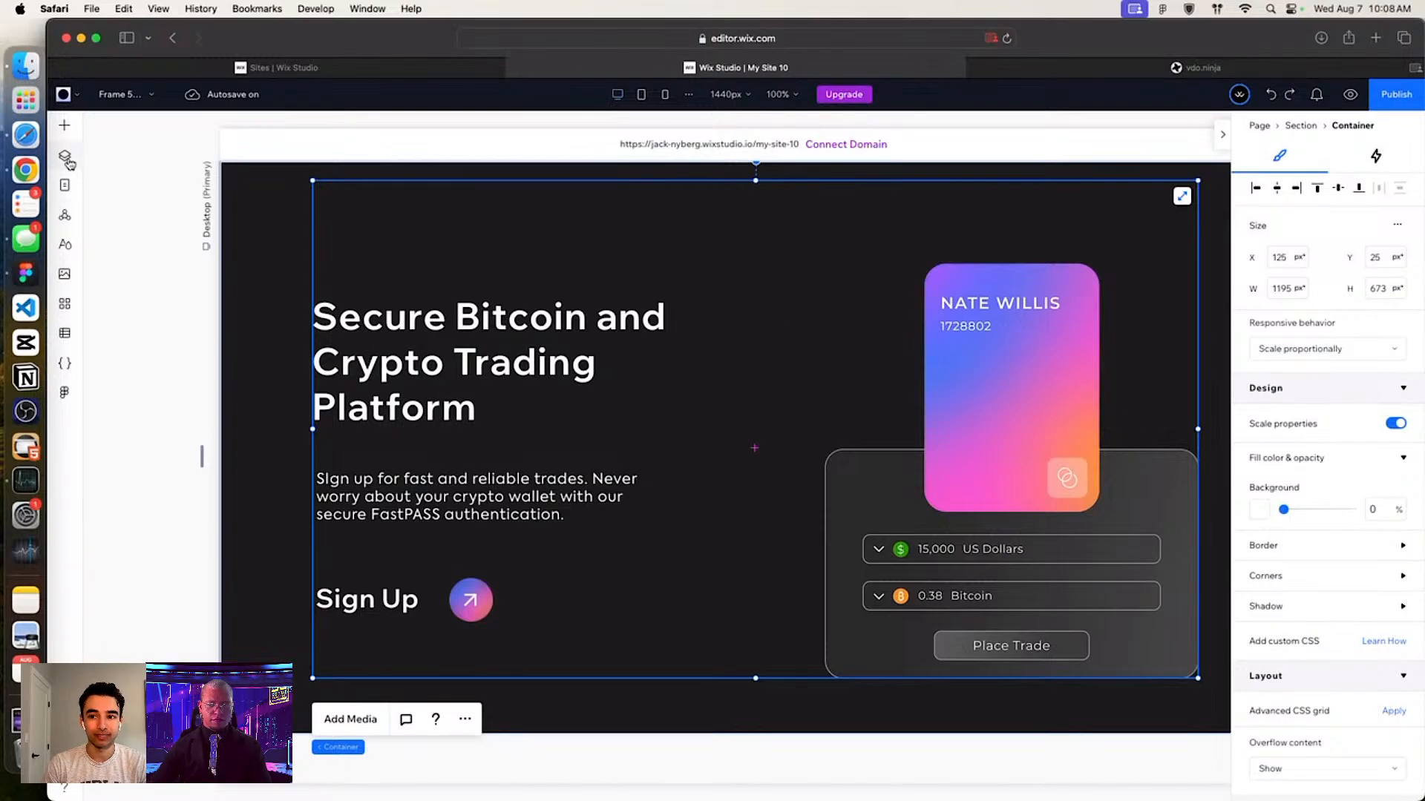
Step: Remove the large container wrapping the paragraph and card image while keeping its contents in the section
{"action": "left_click", "coordinate": [65, 159]}
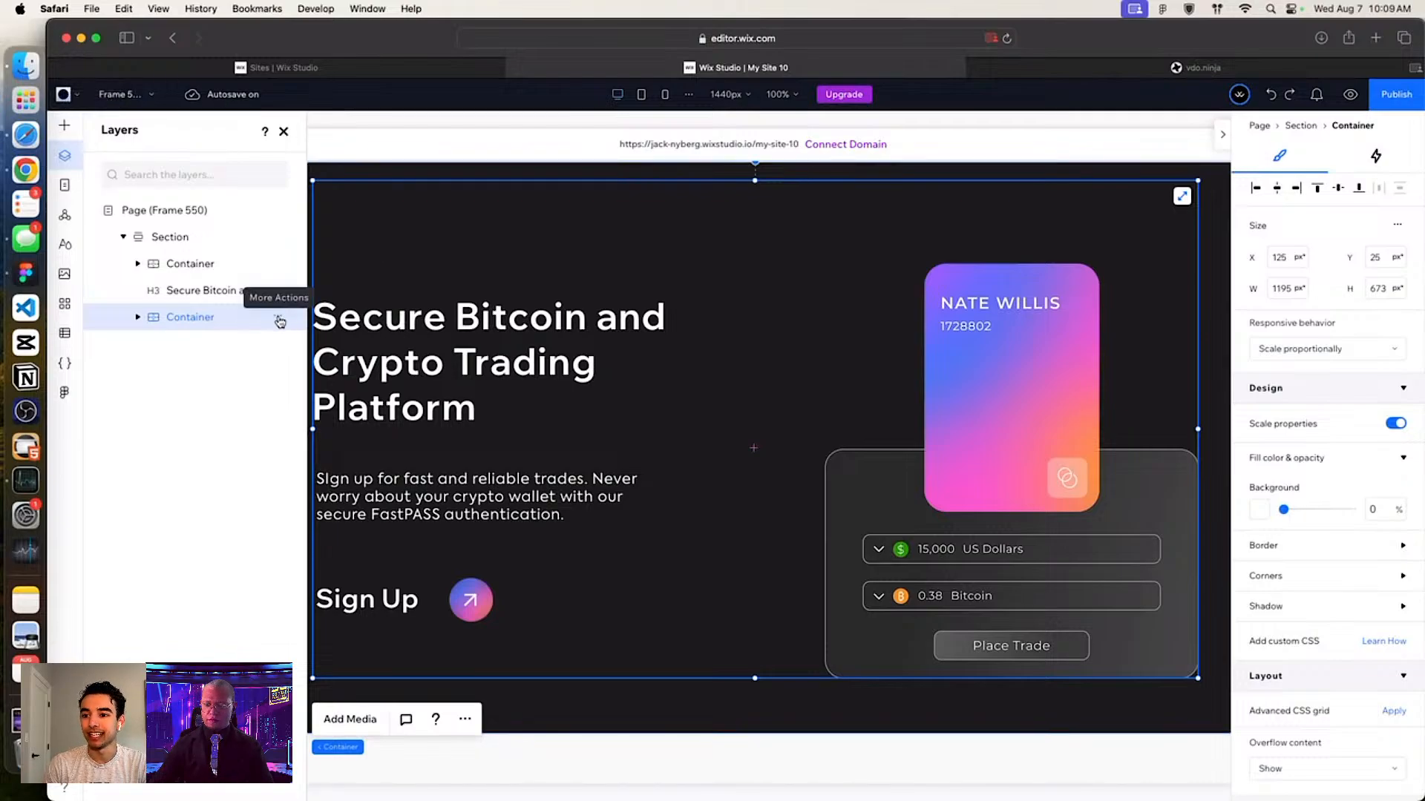
{"action": "left_click", "coordinate": [279, 321]}
{"action": "mouse_move", "coordinate": [360, 462]}
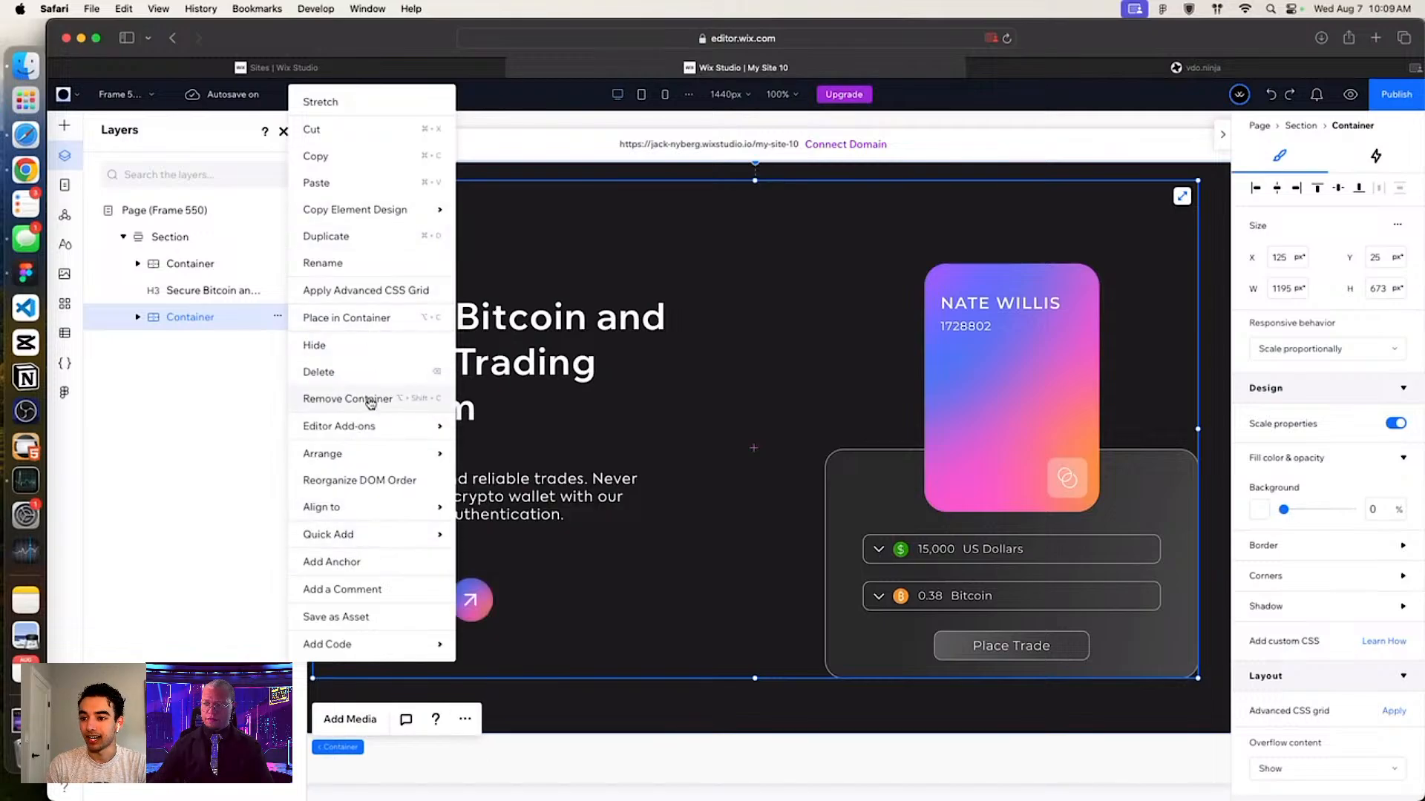
{"action": "left_click", "coordinate": [342, 401]}
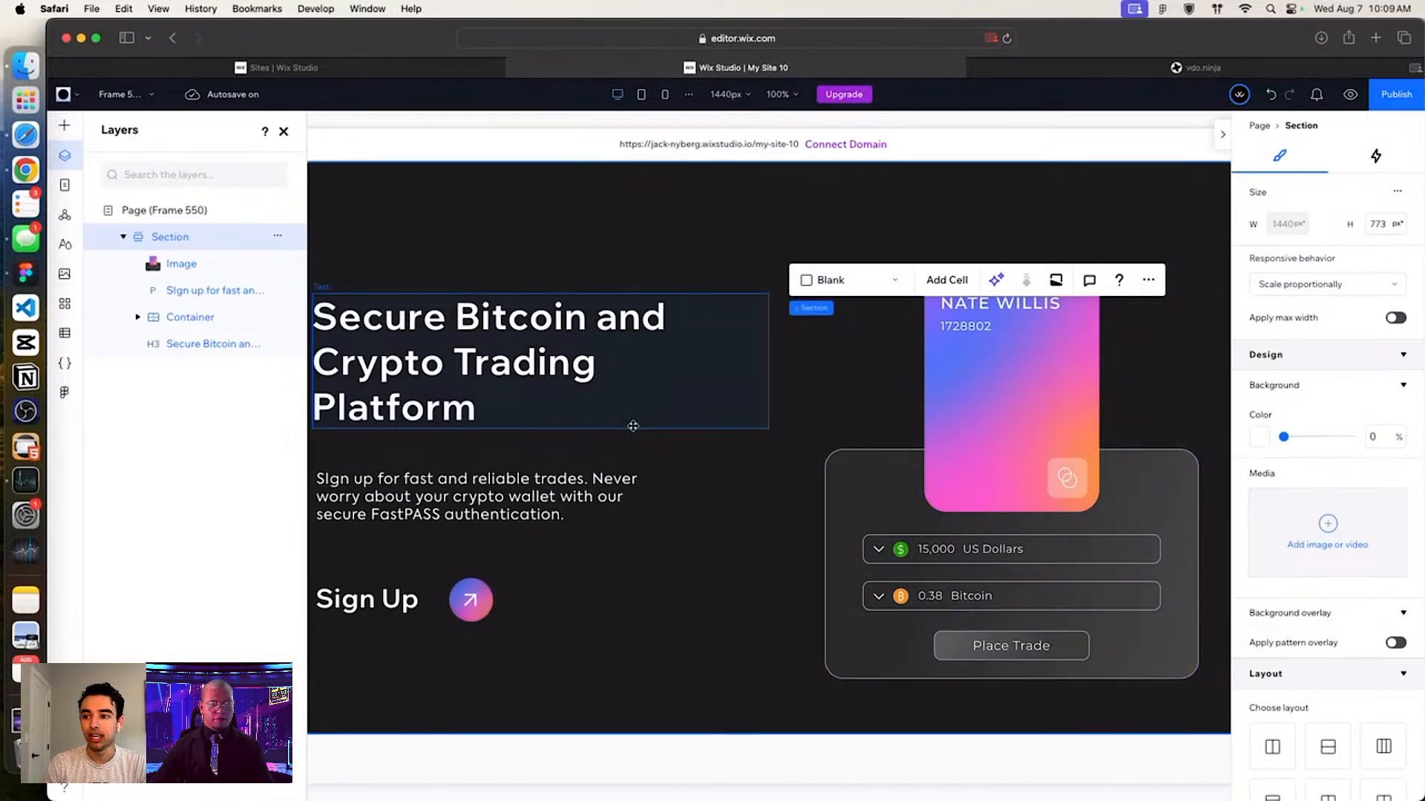
Step: Check the section, heading, paragraph, Sign Up group and card image individually to see how they are separated
{"action": "left_click", "coordinate": [515, 273]}
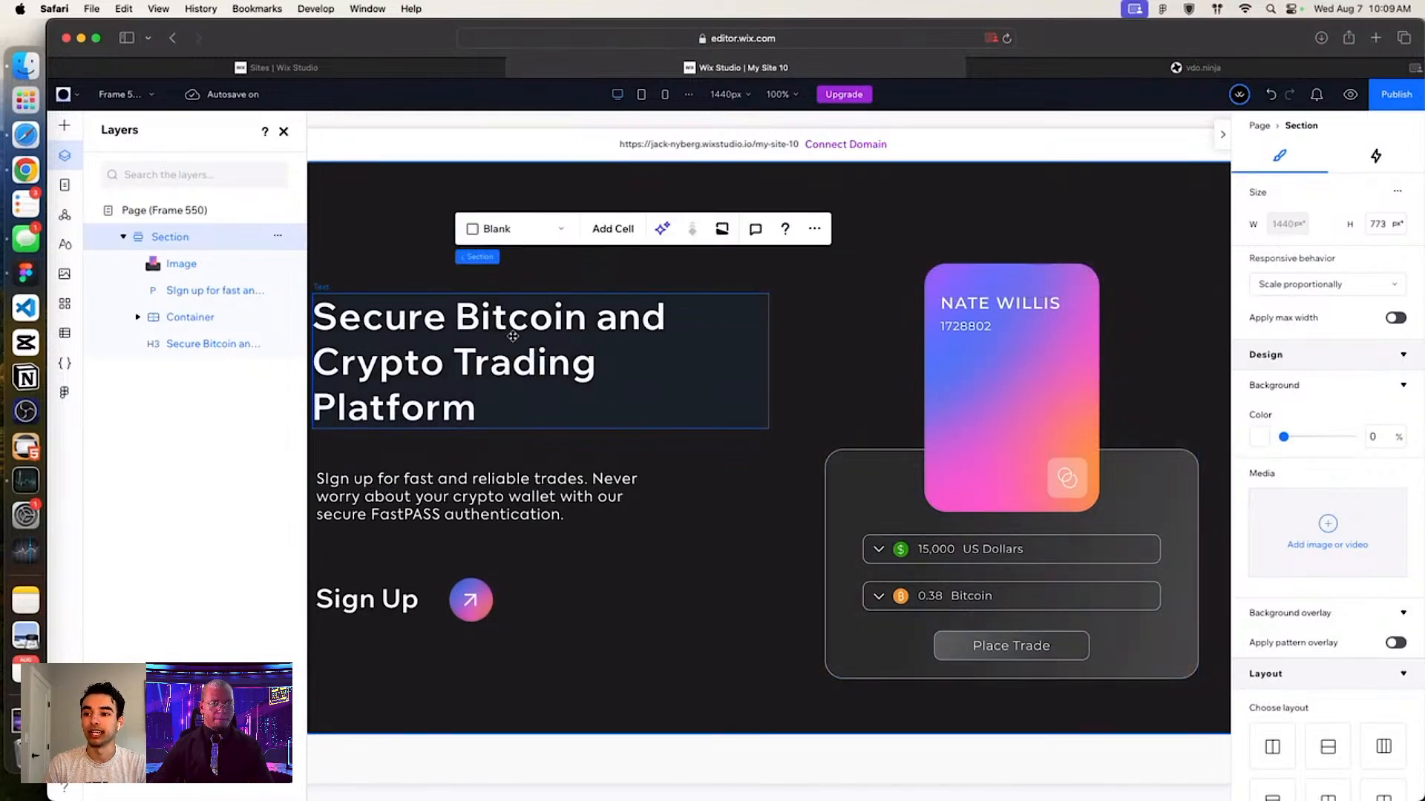
{"action": "left_click", "coordinate": [513, 336]}
{"action": "left_click", "coordinate": [425, 503]}
{"action": "left_click", "coordinate": [431, 615]}
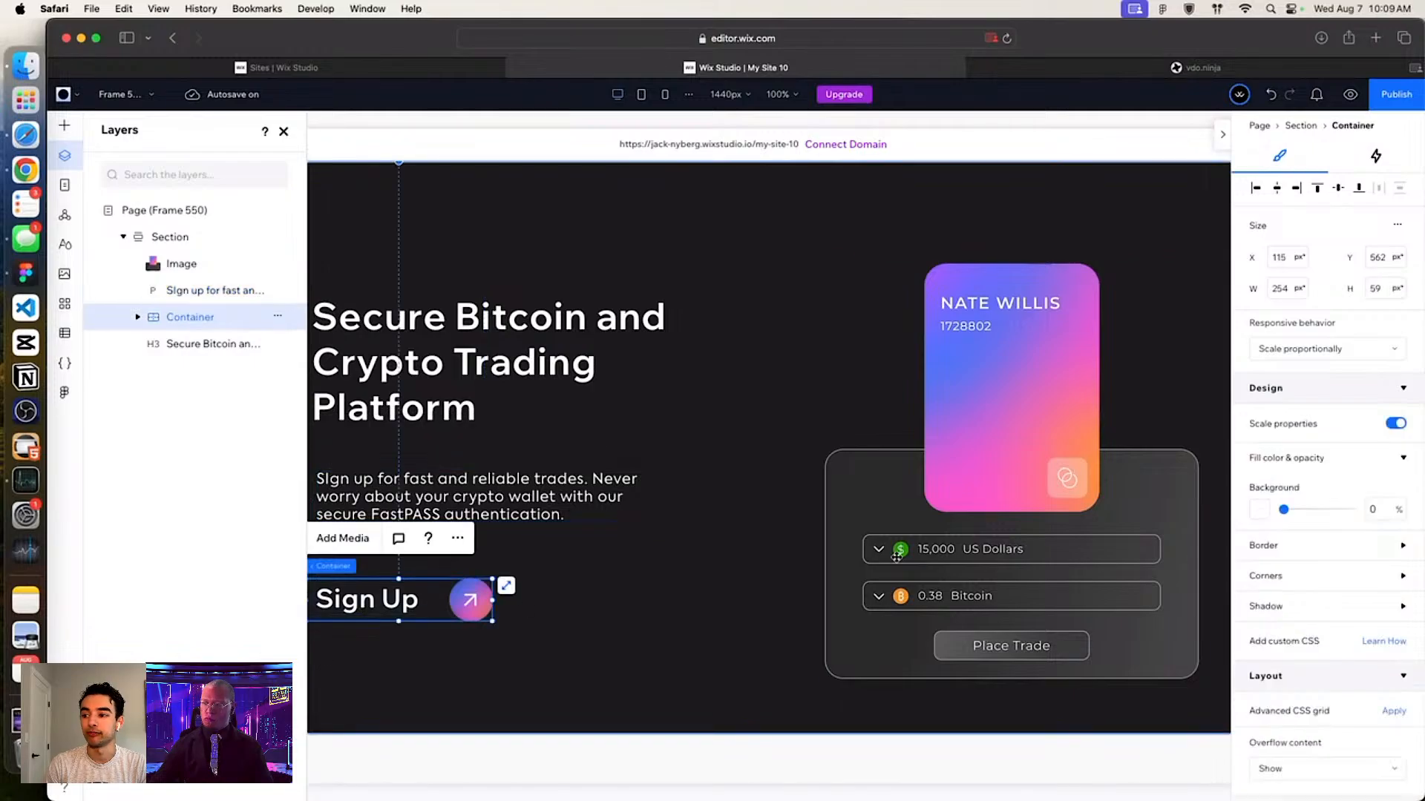
{"action": "left_click", "coordinate": [897, 557]}
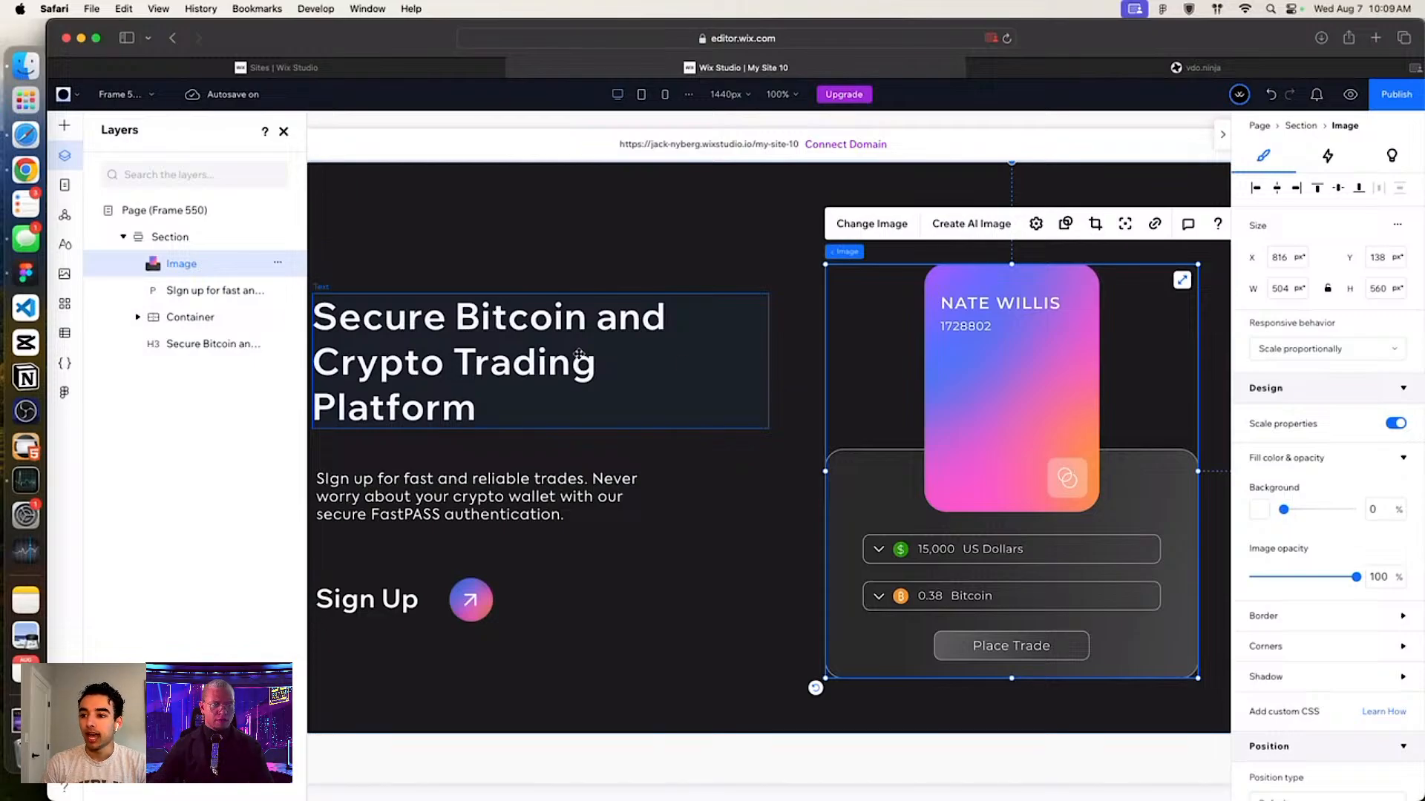
Step: Stack the heading, paragraph and Sign Up container together vertically, and close the layer list
{"action": "left_click", "coordinate": [578, 358]}
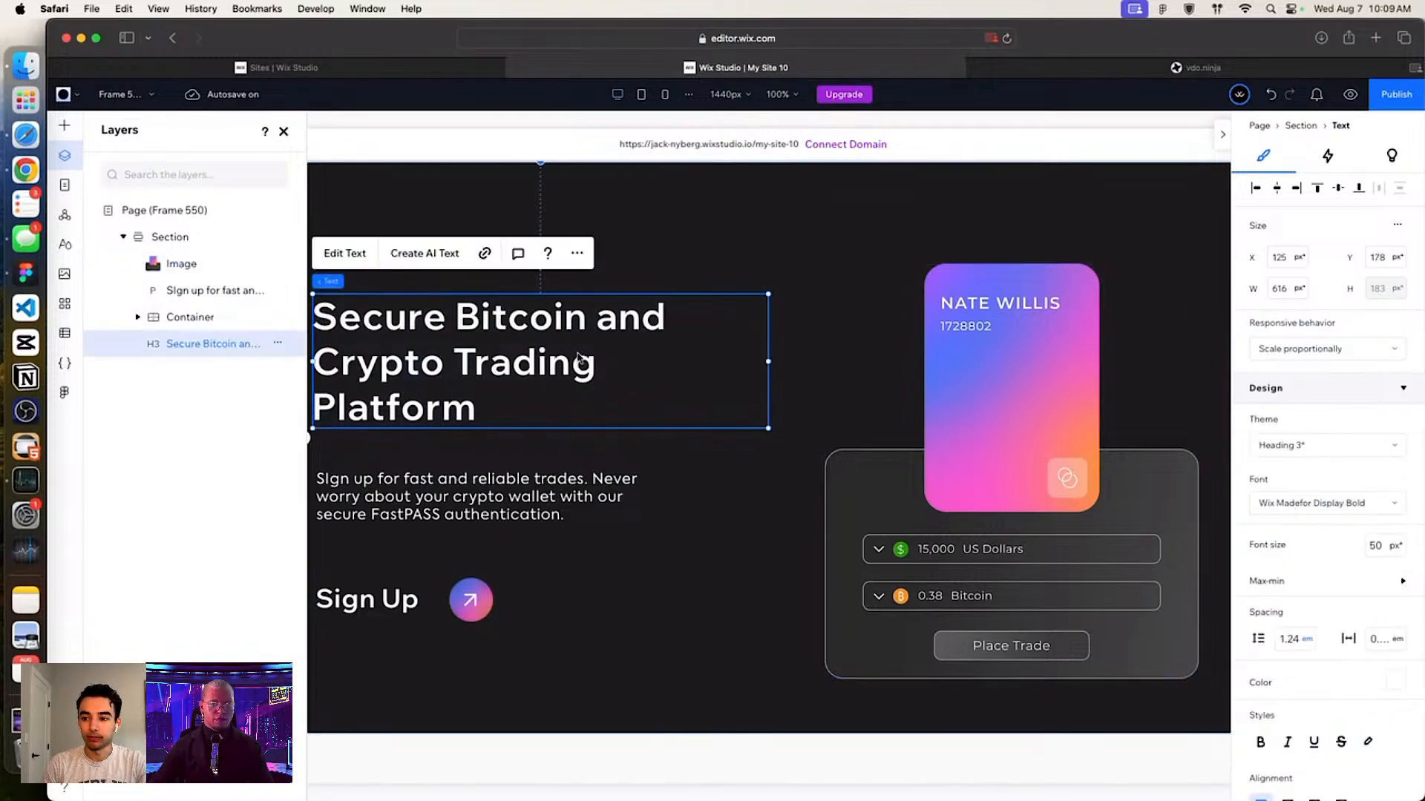
{"action": "left_click", "coordinate": [448, 490], "text": "shift"}
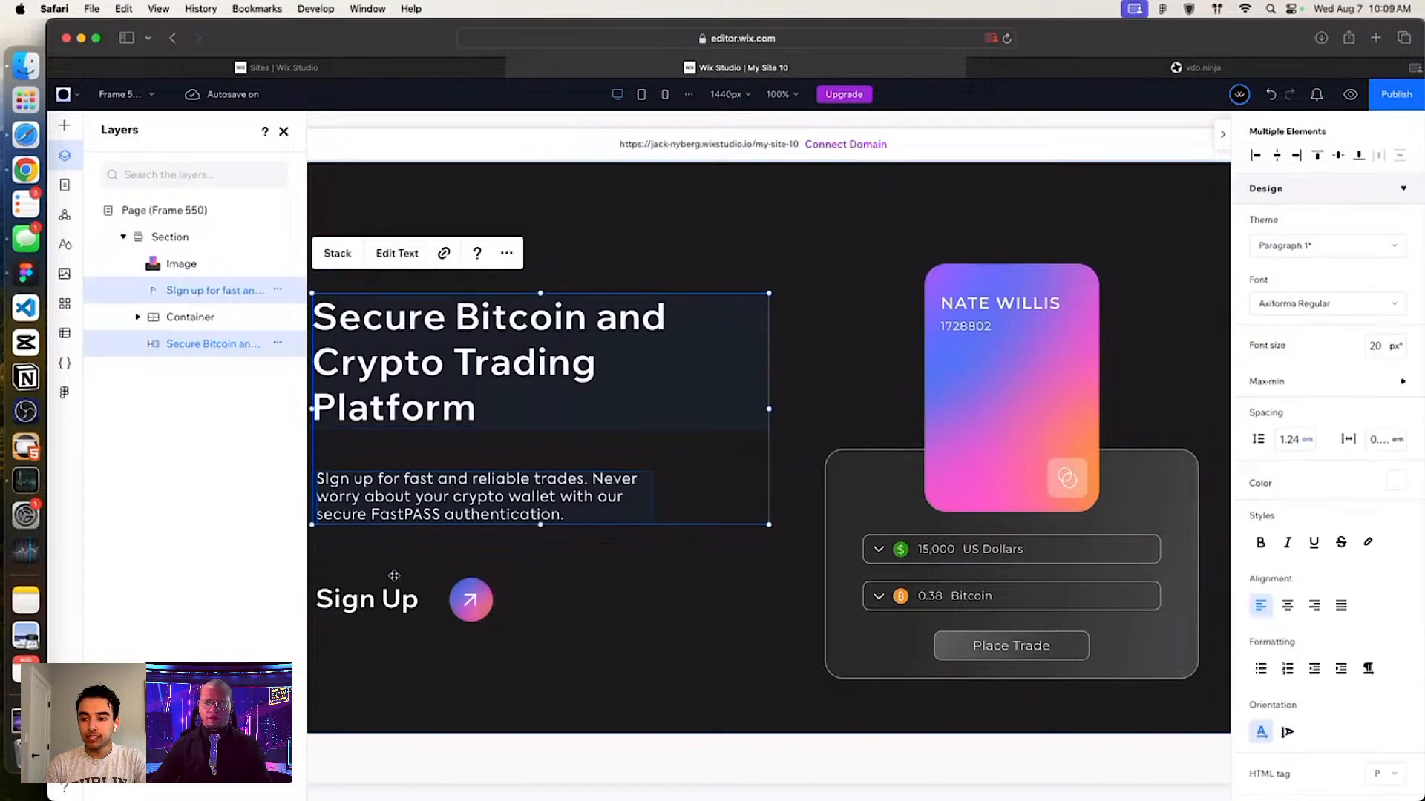
{"action": "left_click", "coordinate": [389, 602], "text": "shift"}
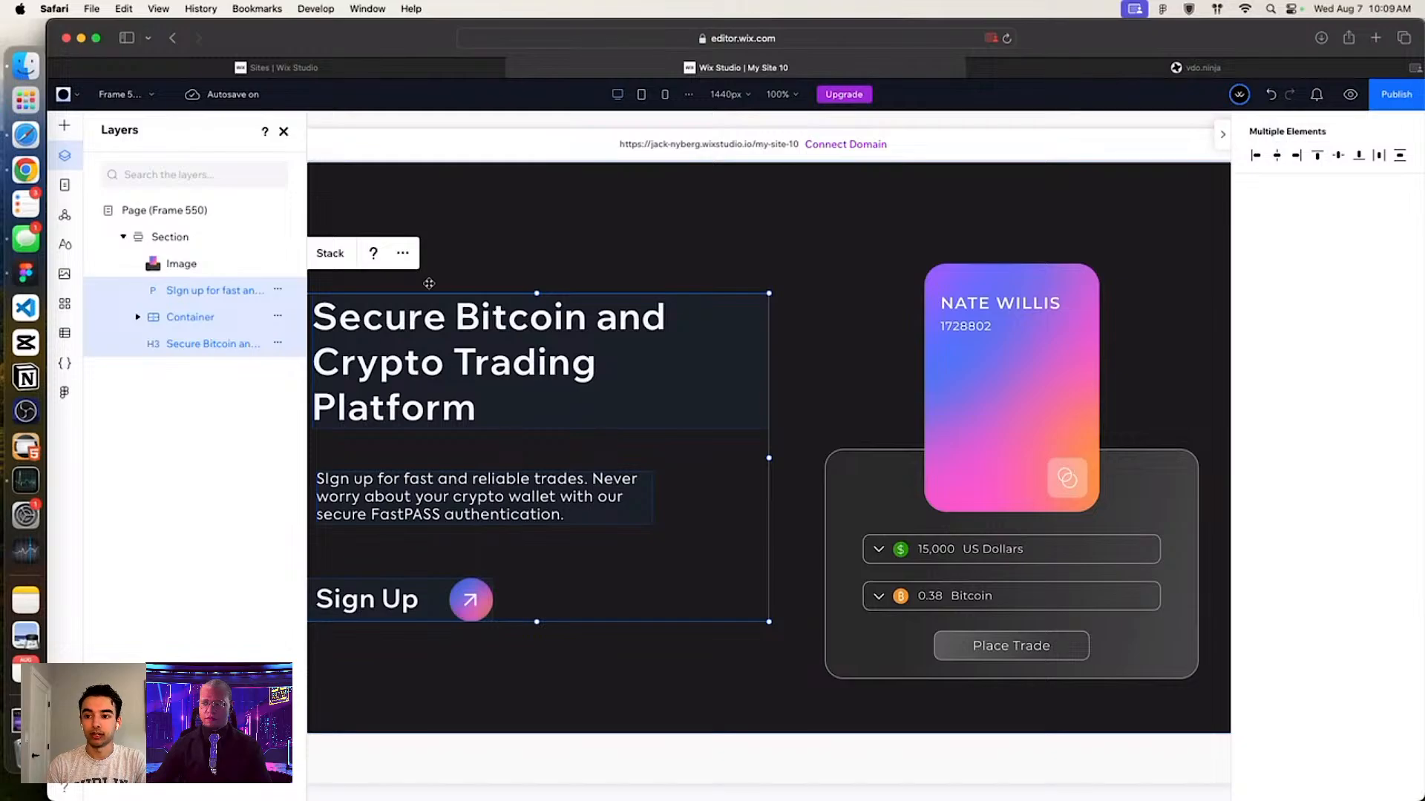
{"action": "left_click", "coordinate": [331, 253]}
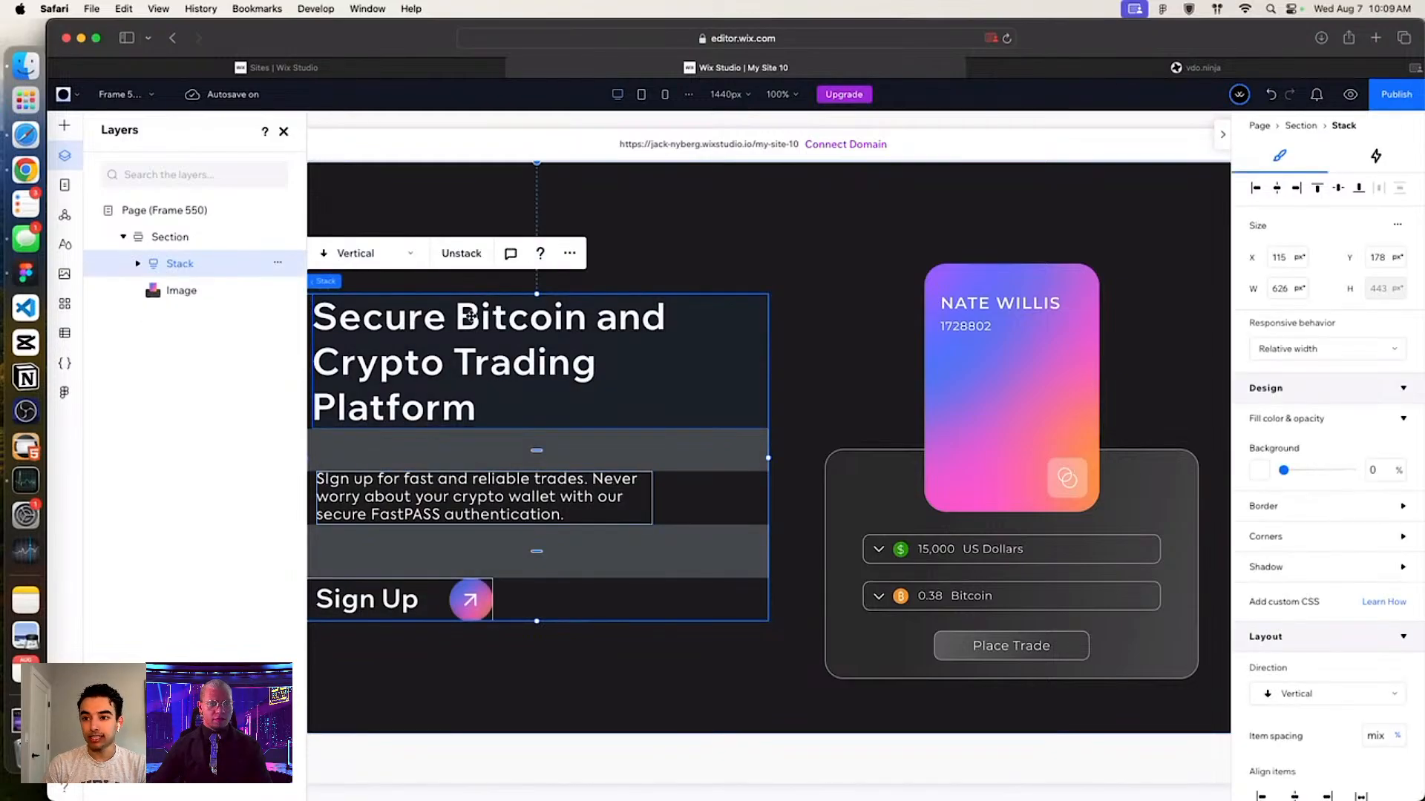
{"action": "left_click", "coordinate": [283, 132]}
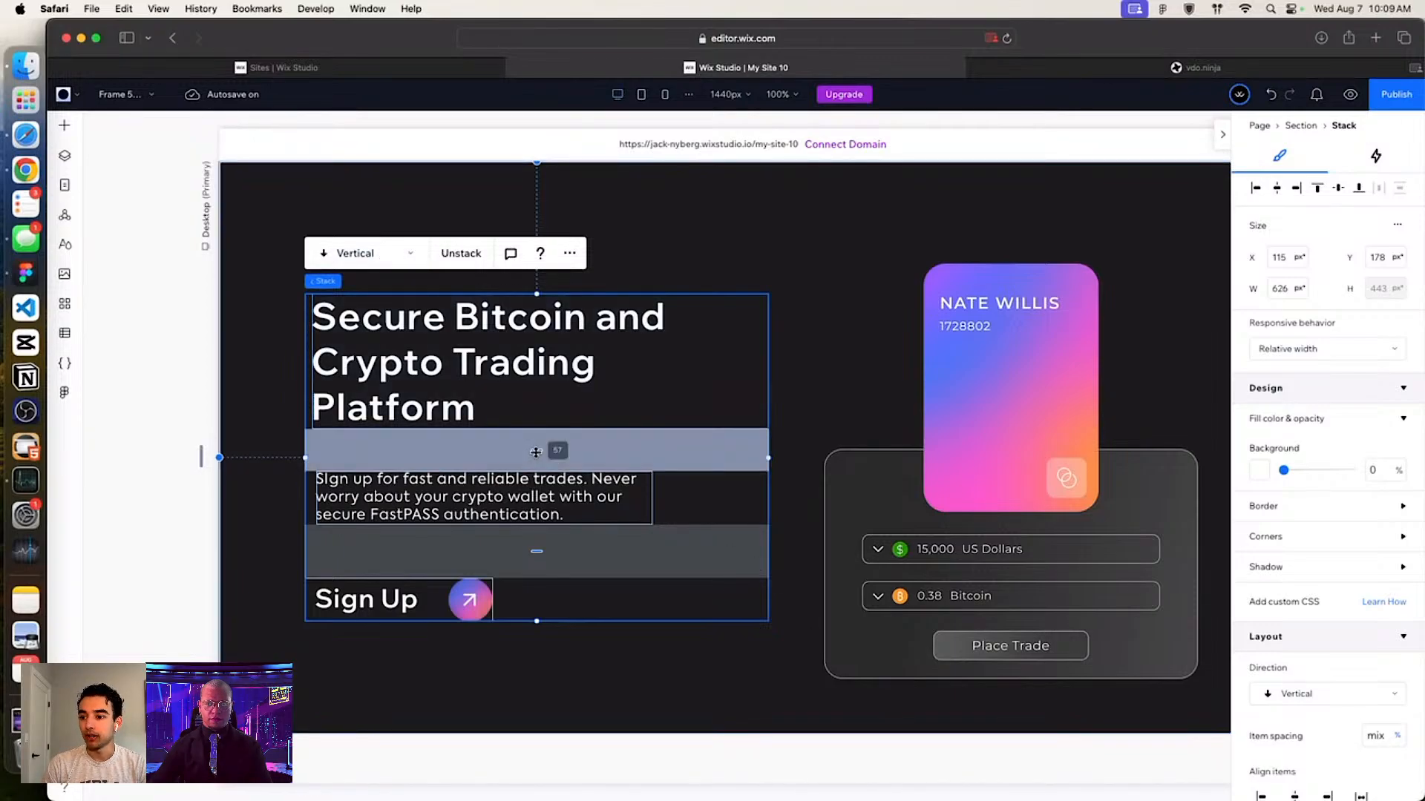
Step: Tighten the gaps above and below the paragraph to about 25 px, and move the text stack down to Y 204 px
{"action": "left_click_drag", "start_coordinate": [536, 451], "coordinate": [537, 437]}
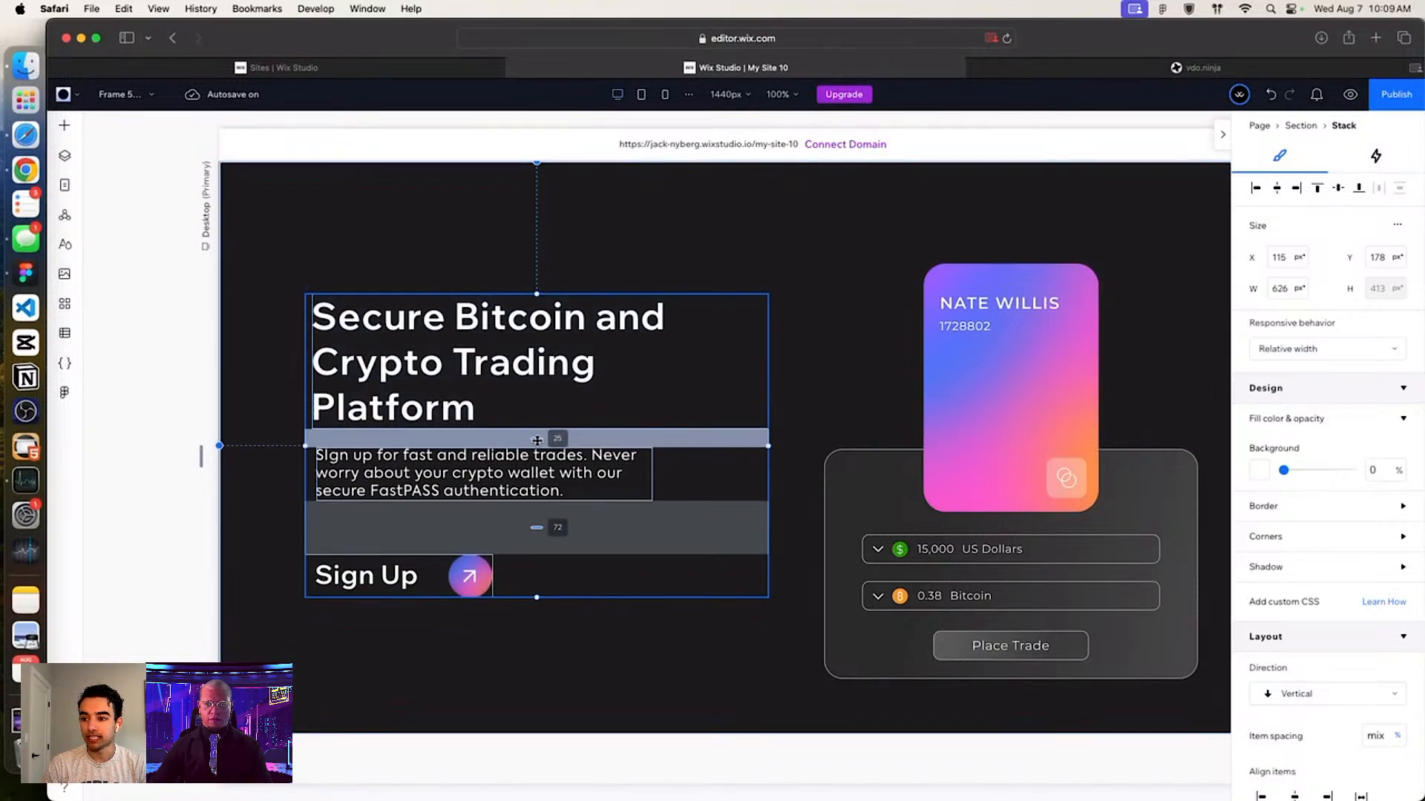
{"action": "left_click_drag", "start_coordinate": [539, 526], "coordinate": [537, 512]}
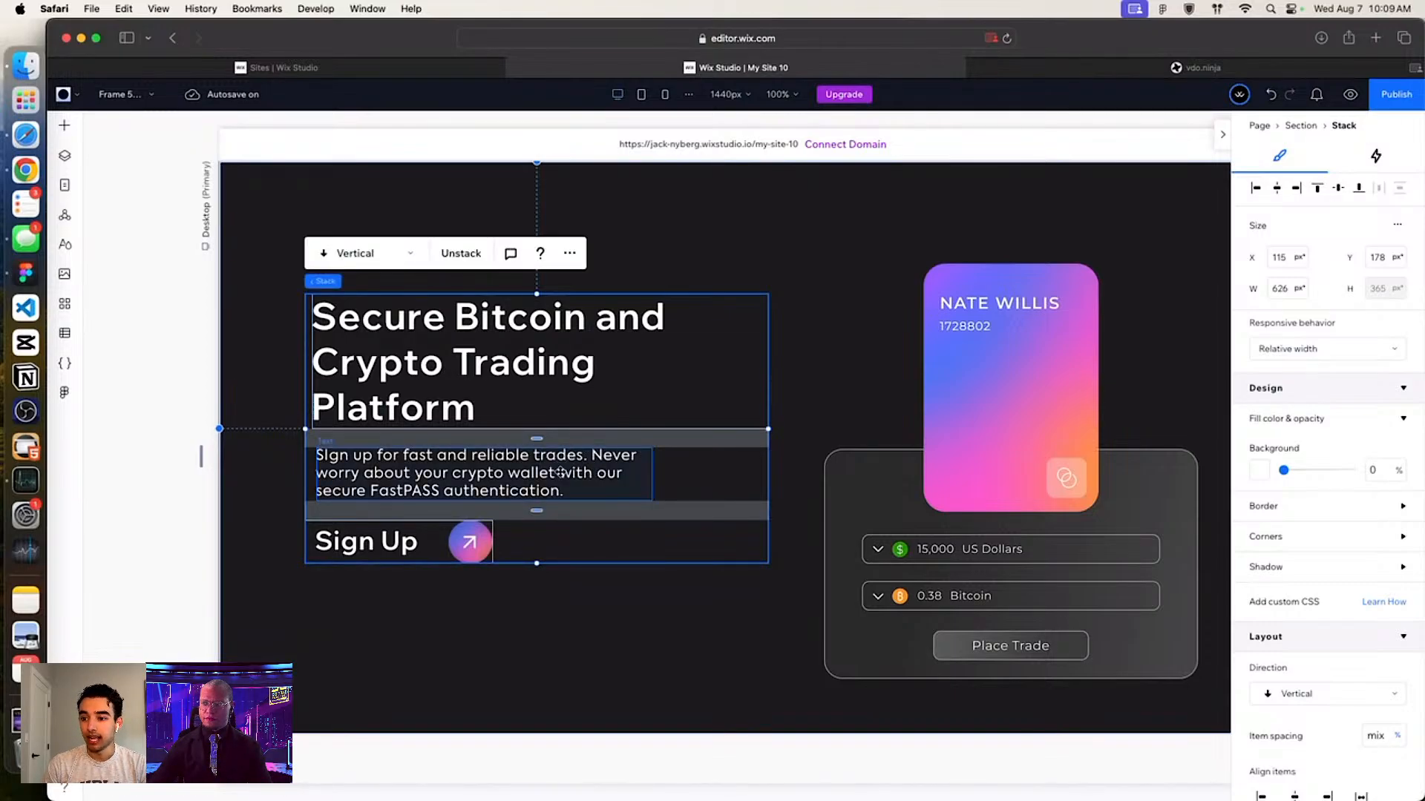
{"action": "left_click_drag", "start_coordinate": [554, 462], "coordinate": [560, 493]}
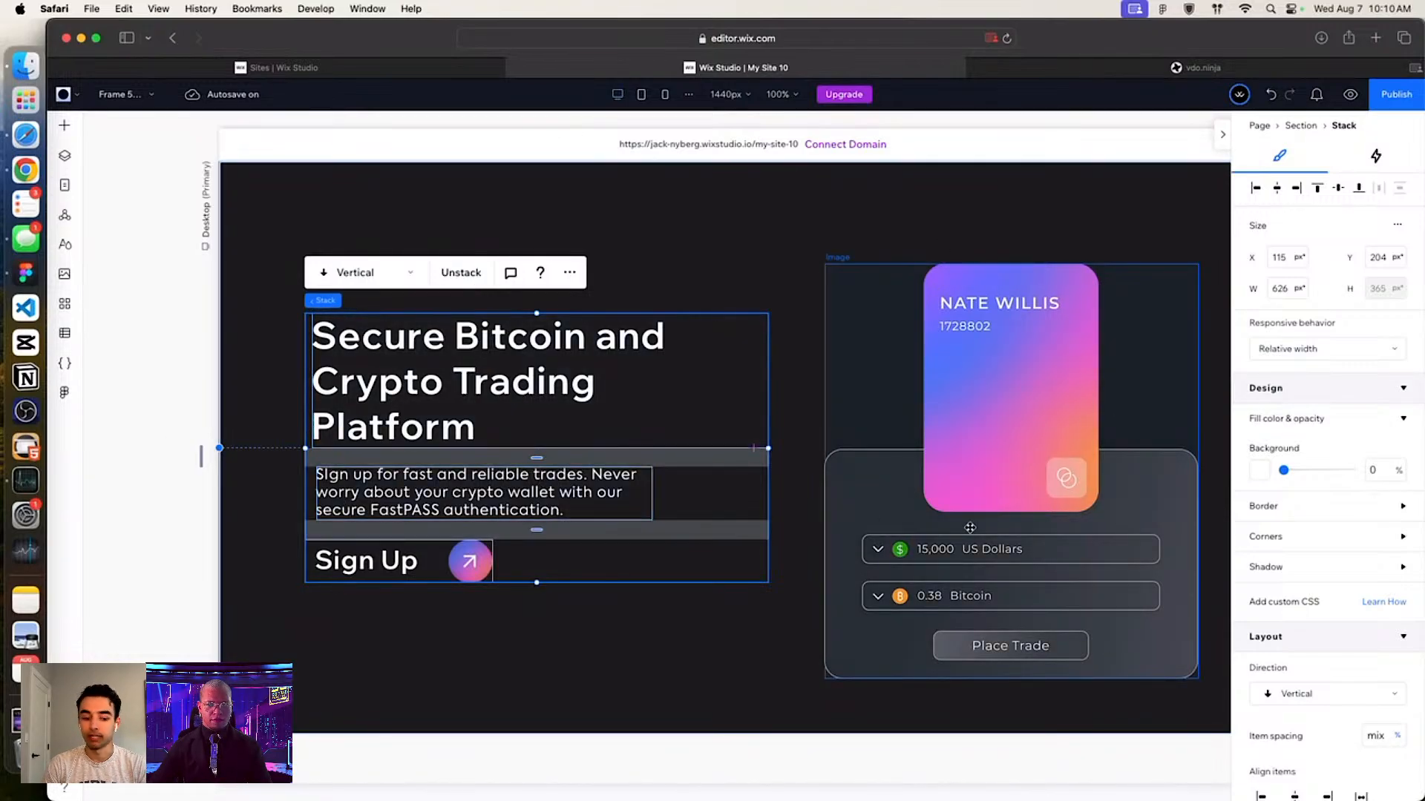
Step: Stack the text stack and the card image together horizontally, and check the result at the tablet and mobile breakpoints
{"action": "left_click", "coordinate": [977, 475], "text": "shift"}
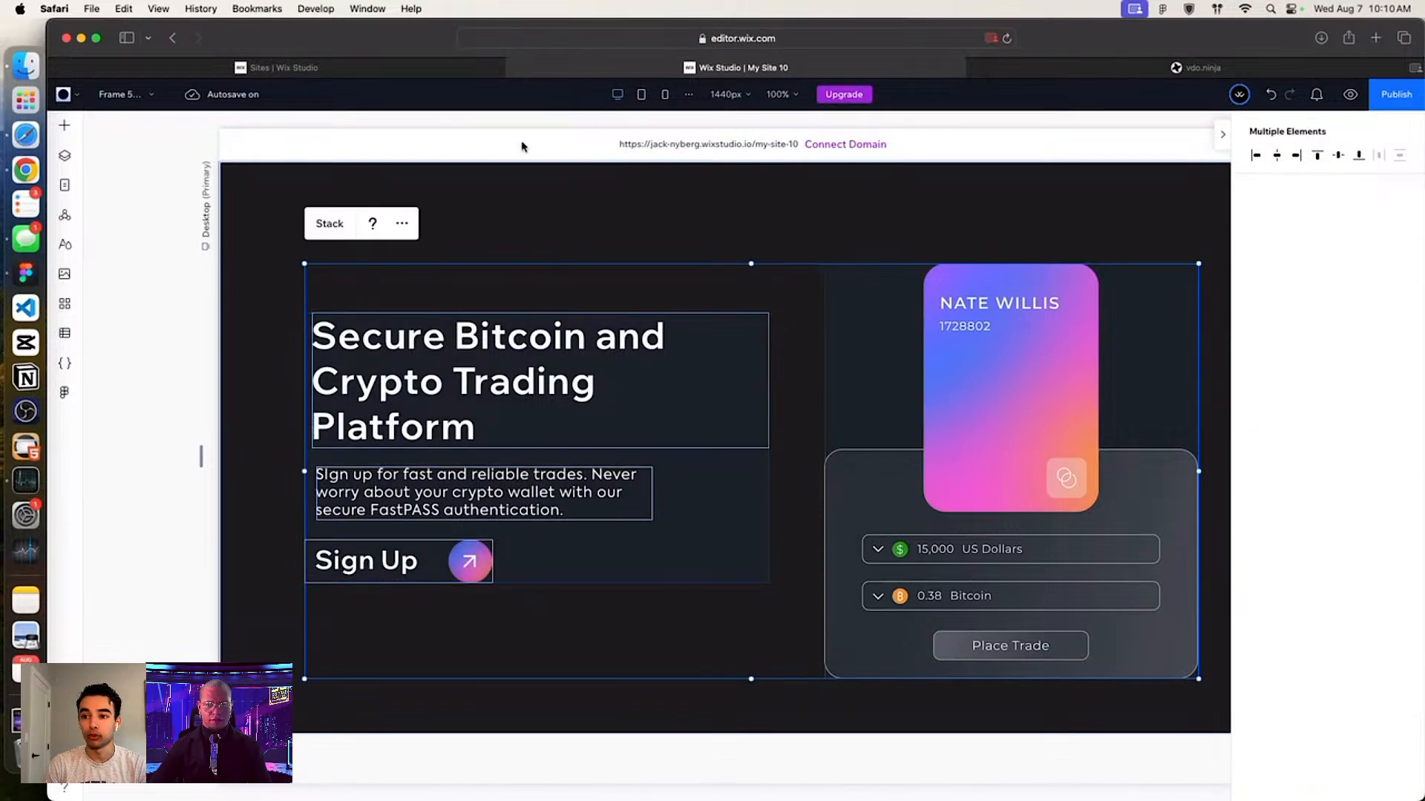
{"action": "left_click", "coordinate": [329, 223]}
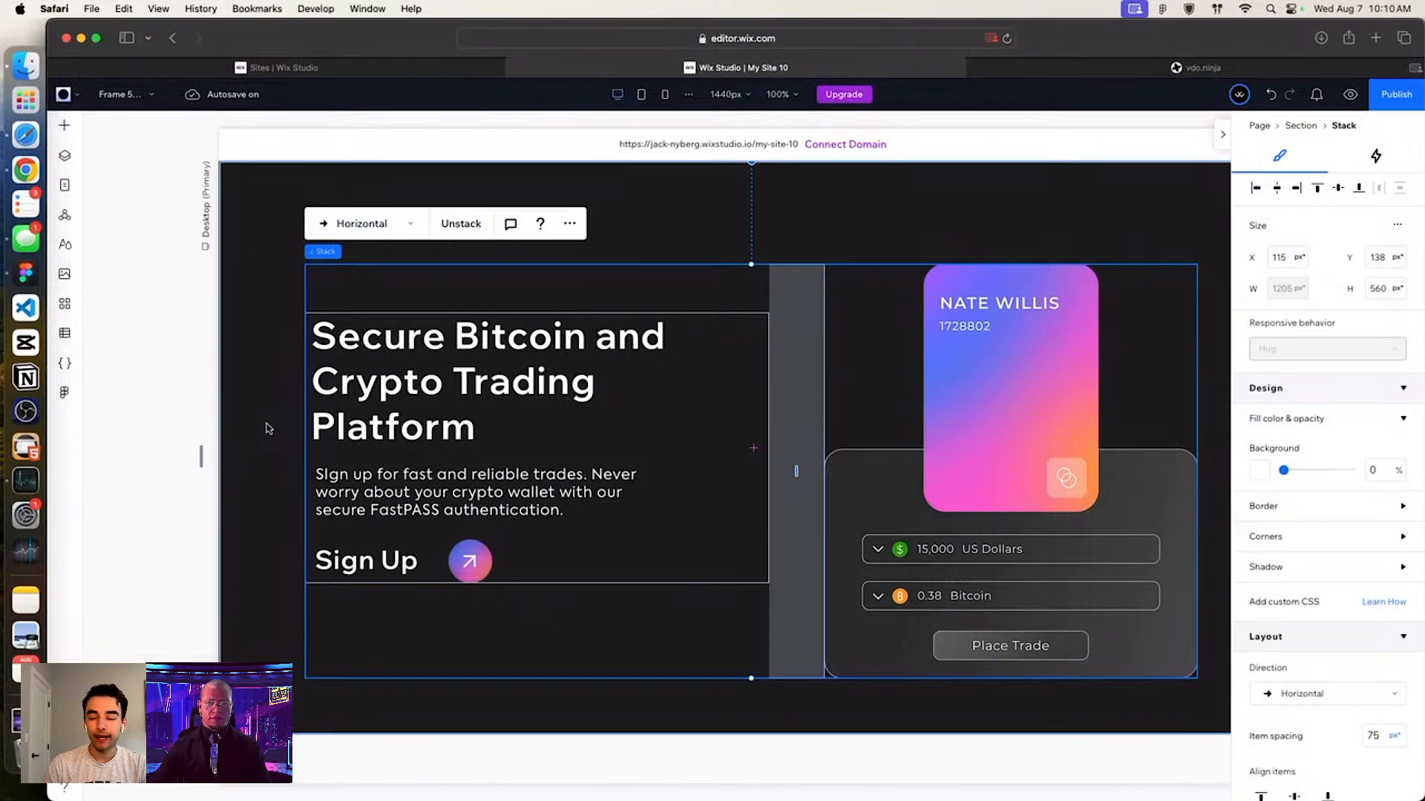
{"action": "left_click", "coordinate": [641, 97]}
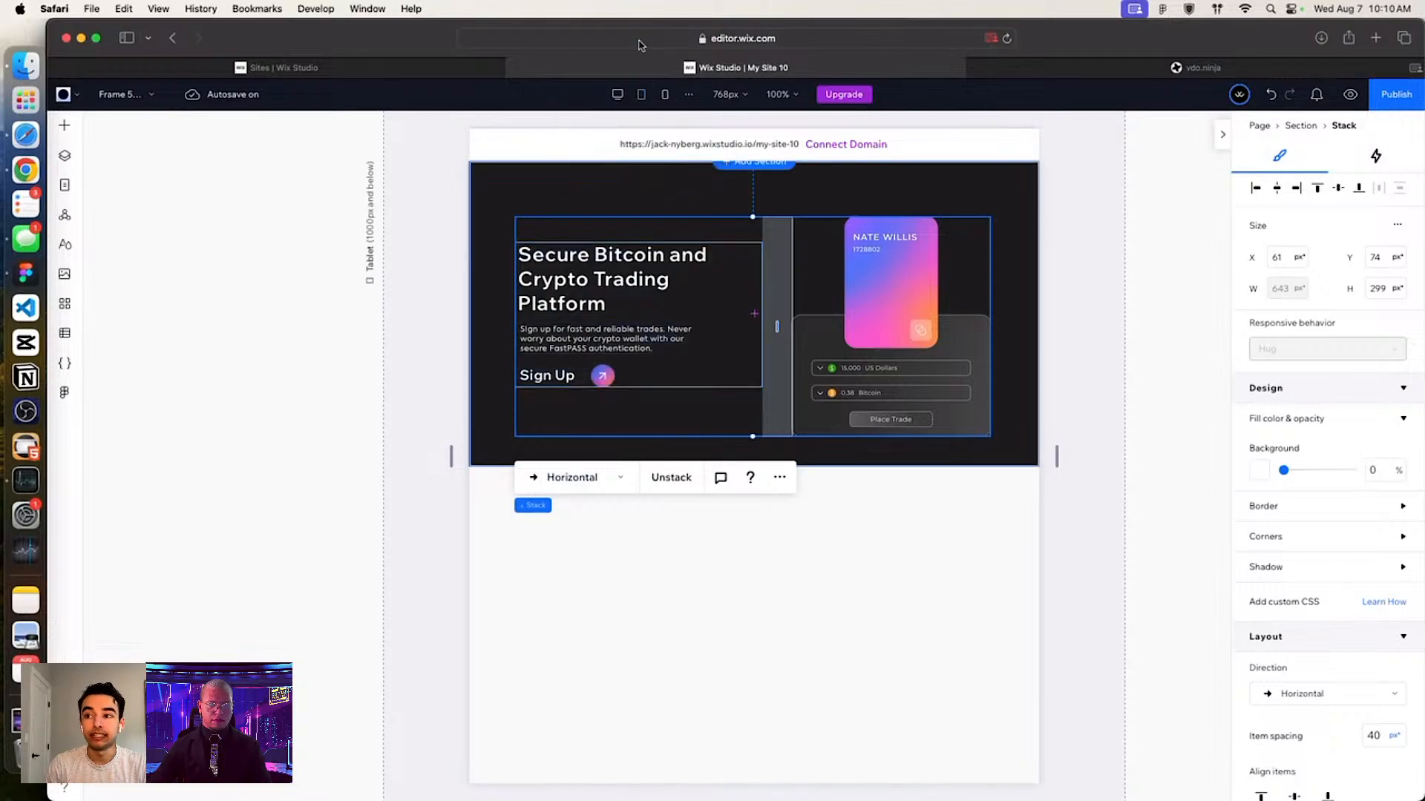
{"action": "left_click", "coordinate": [664, 94]}
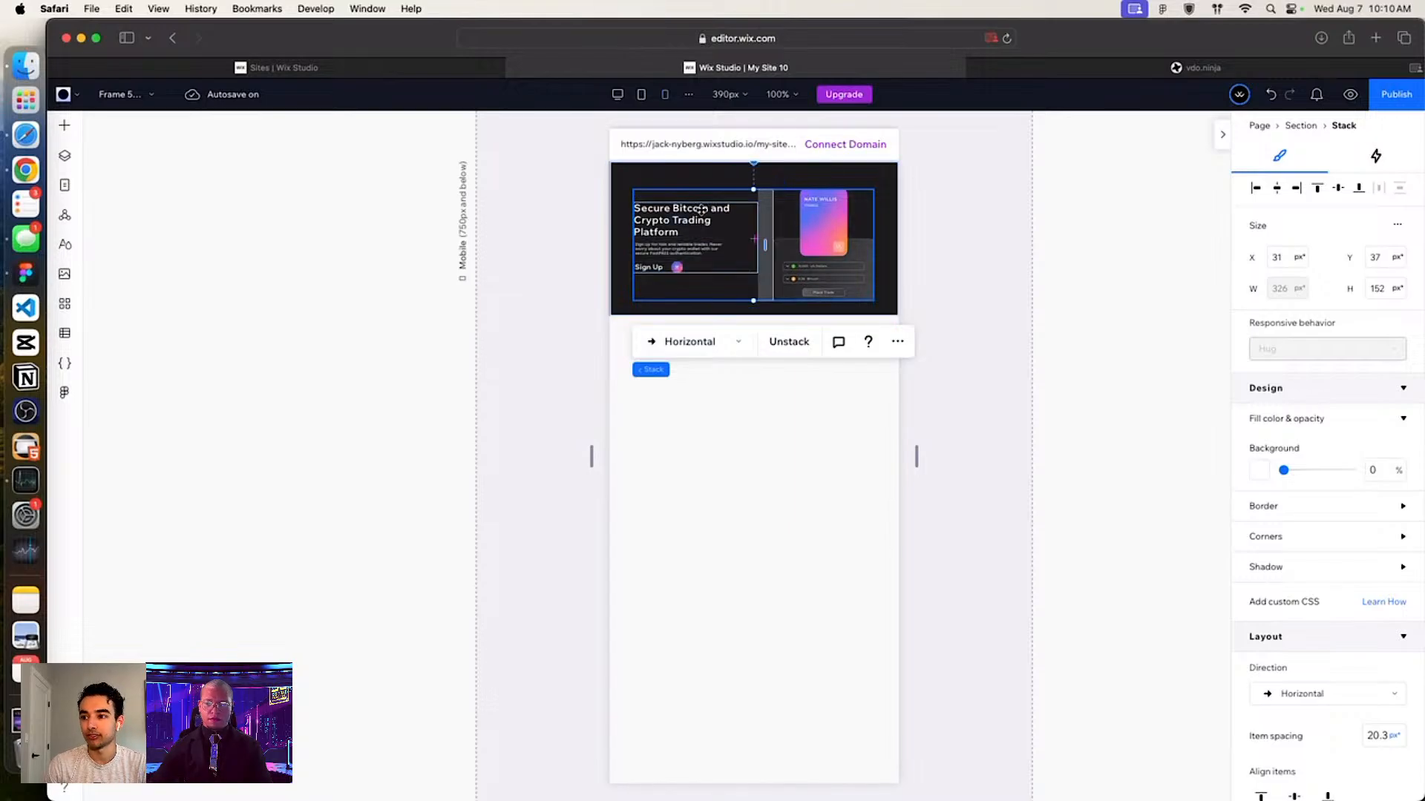
Step: At the tablet breakpoint, change the outer stack's direction to Vertical
{"action": "left_click", "coordinate": [641, 94]}
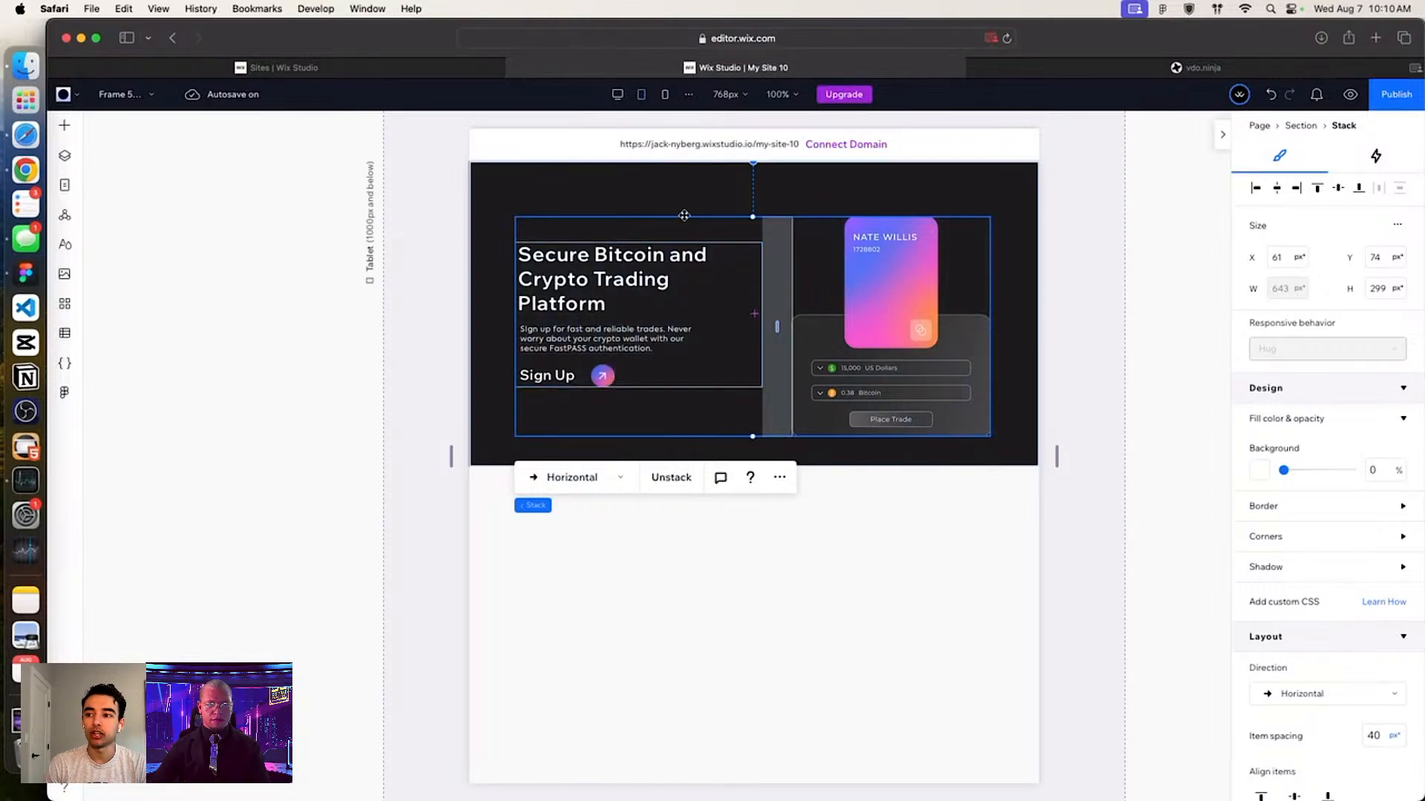
{"action": "left_click", "coordinate": [585, 479]}
{"action": "left_click", "coordinate": [578, 457]}
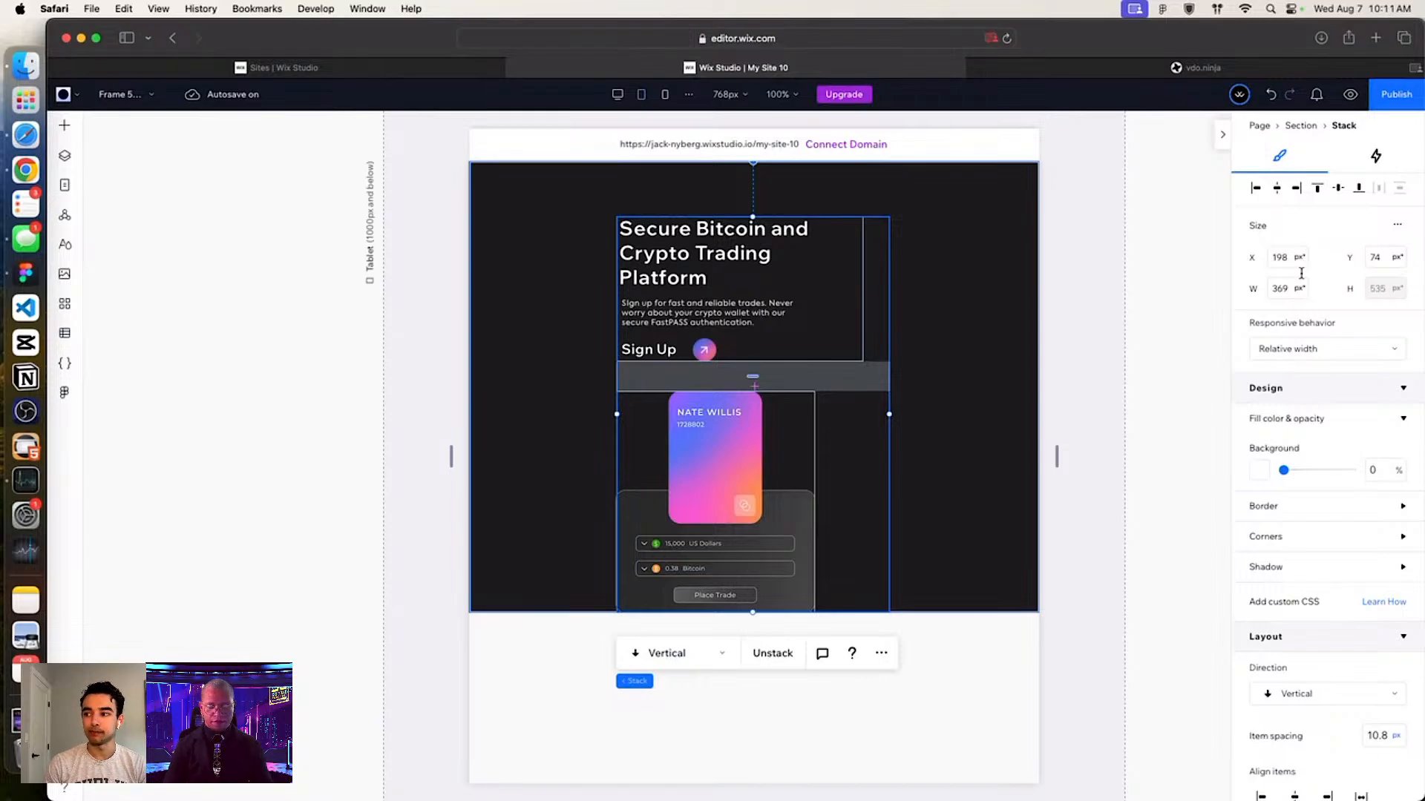
Step: Enable advanced size settings for the outer stack, set its width to 90%, and check the available width units
{"action": "mouse_move", "coordinate": [1300, 295]}
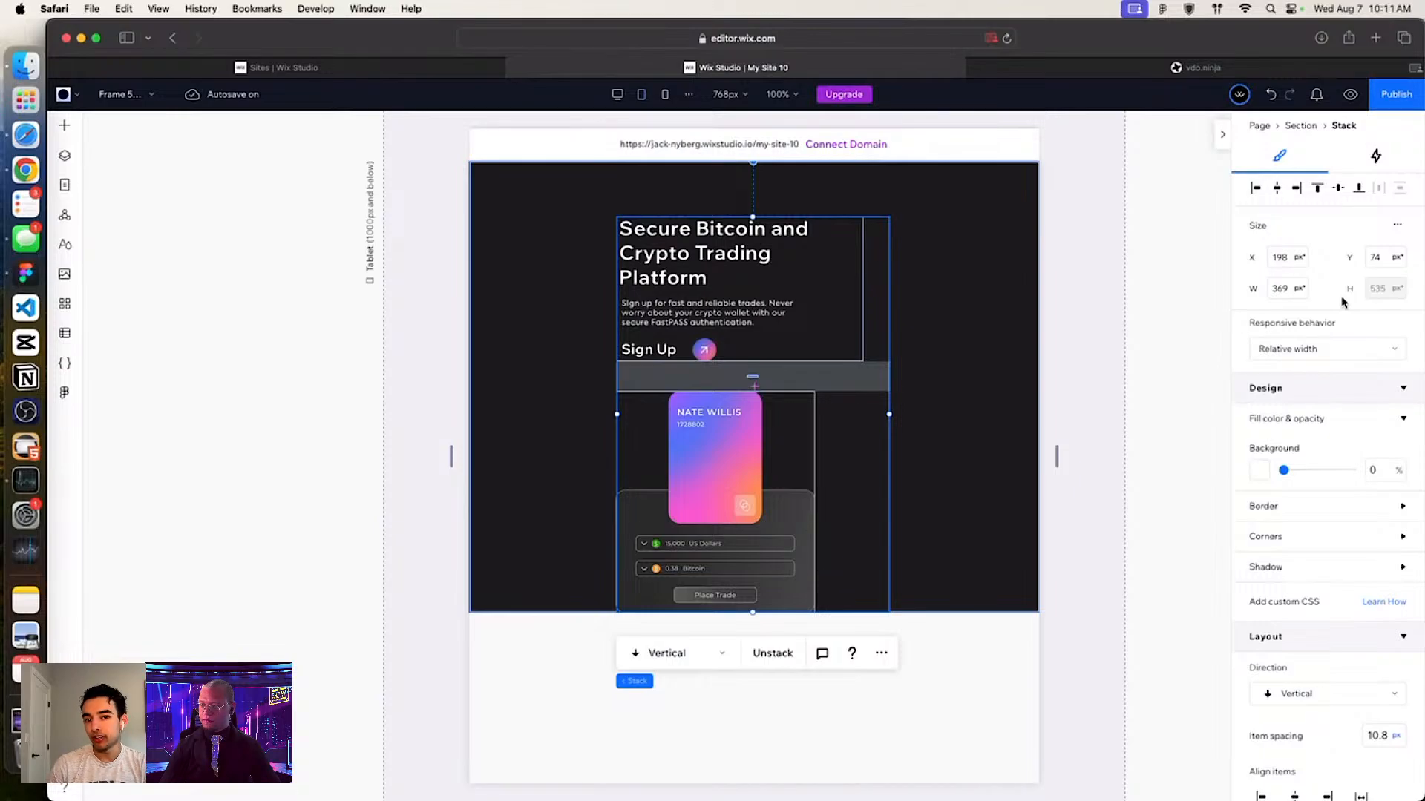
{"action": "left_click", "coordinate": [1397, 224]}
{"action": "left_click", "coordinate": [1361, 235]}
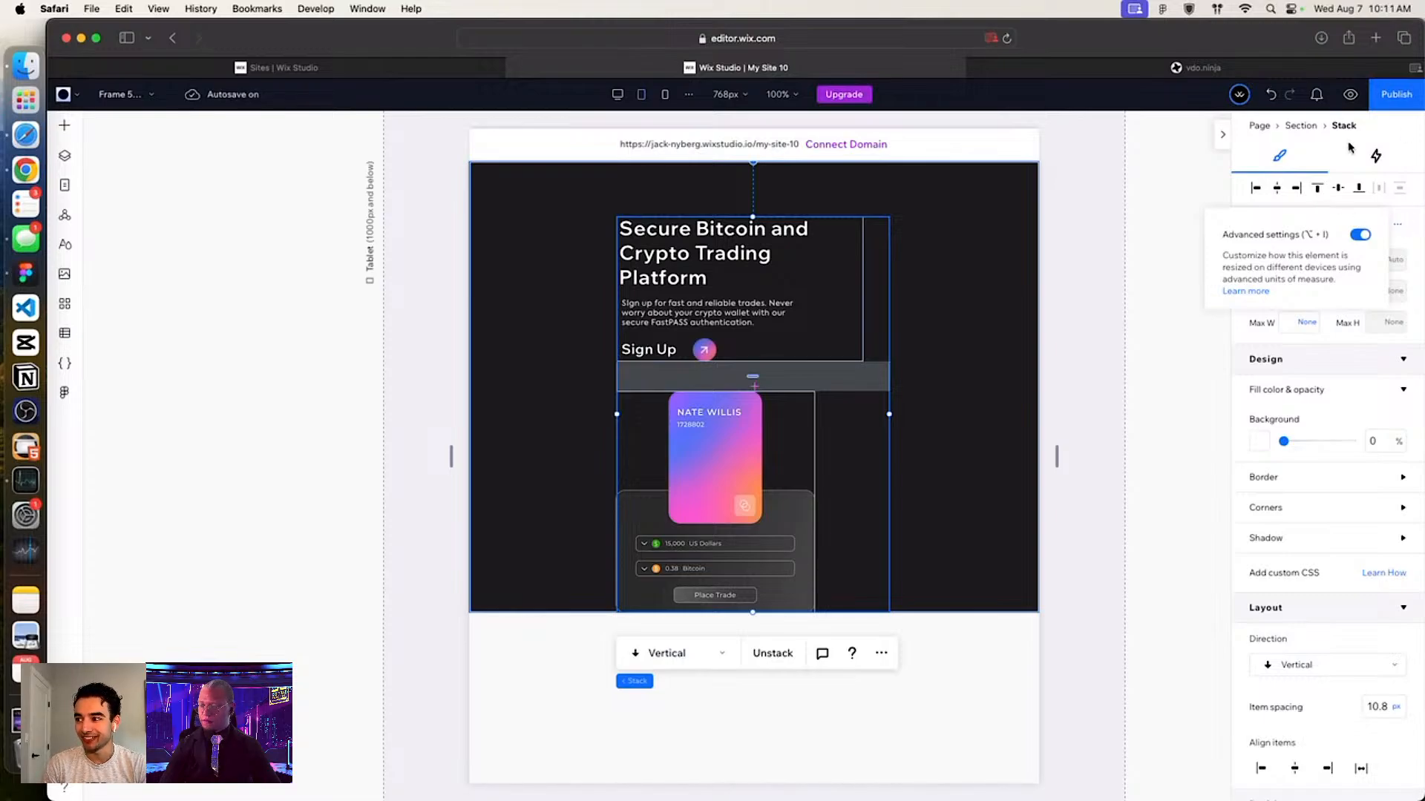
{"action": "left_click", "coordinate": [1401, 226]}
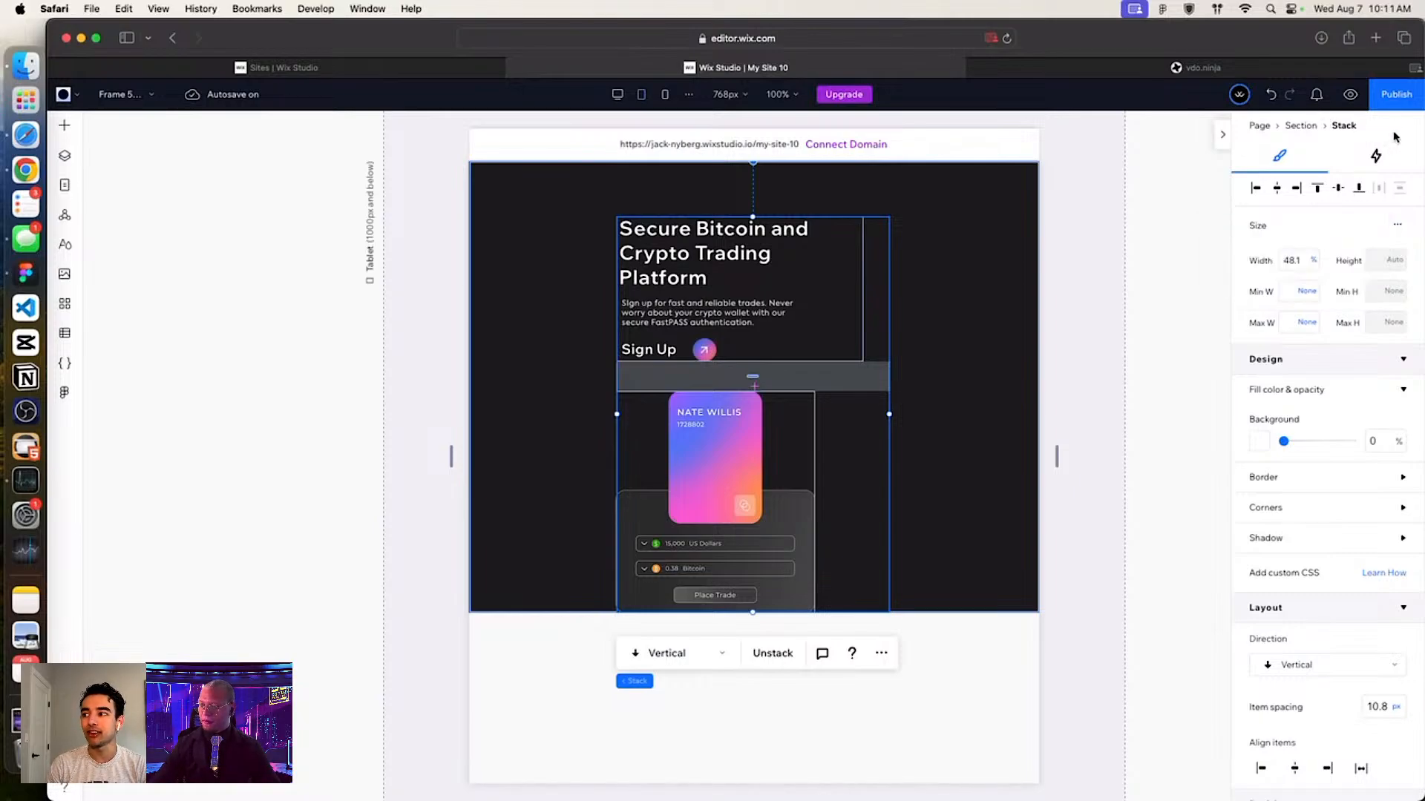
{"action": "left_click", "coordinate": [1294, 261]}
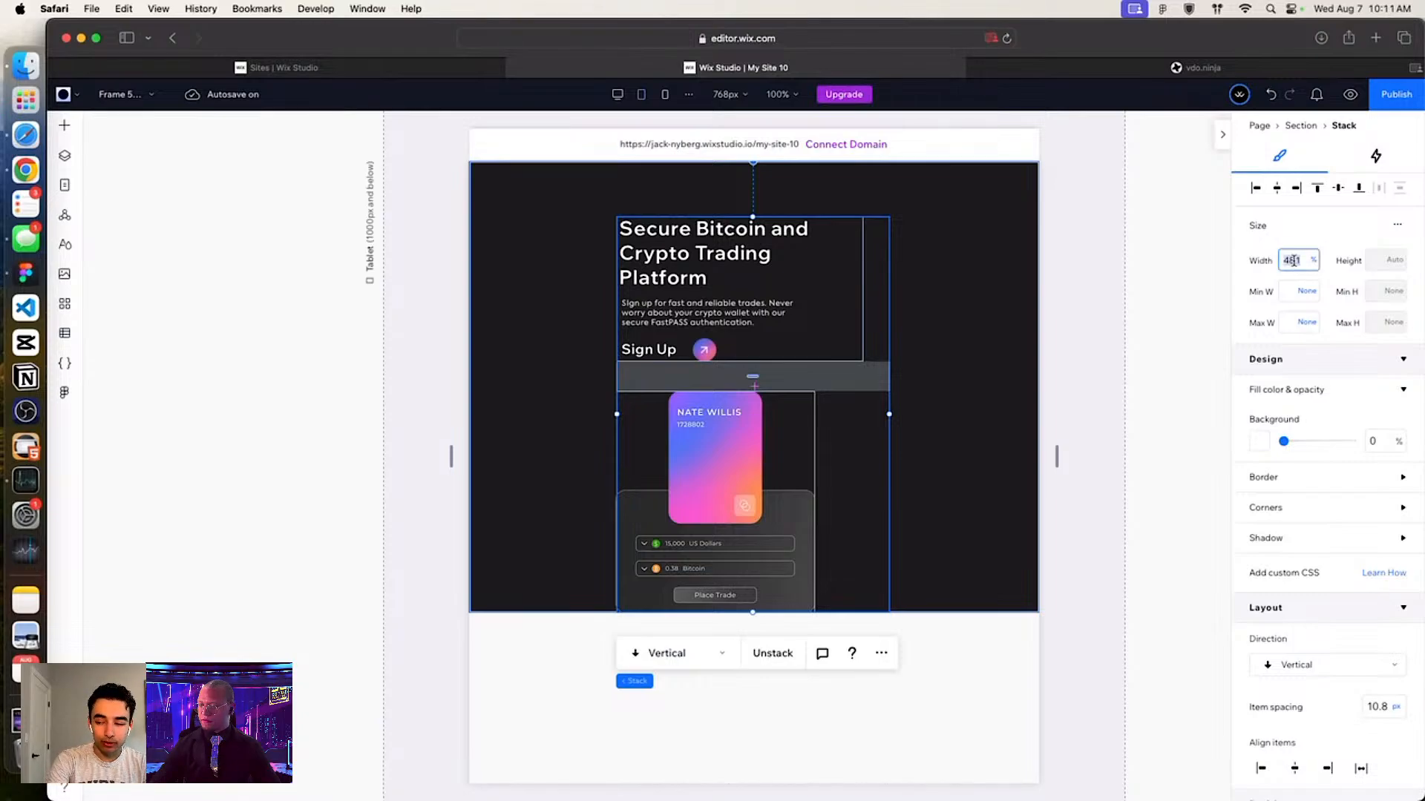
{"action": "type", "text": "90"}
{"action": "key", "text": "Return"}
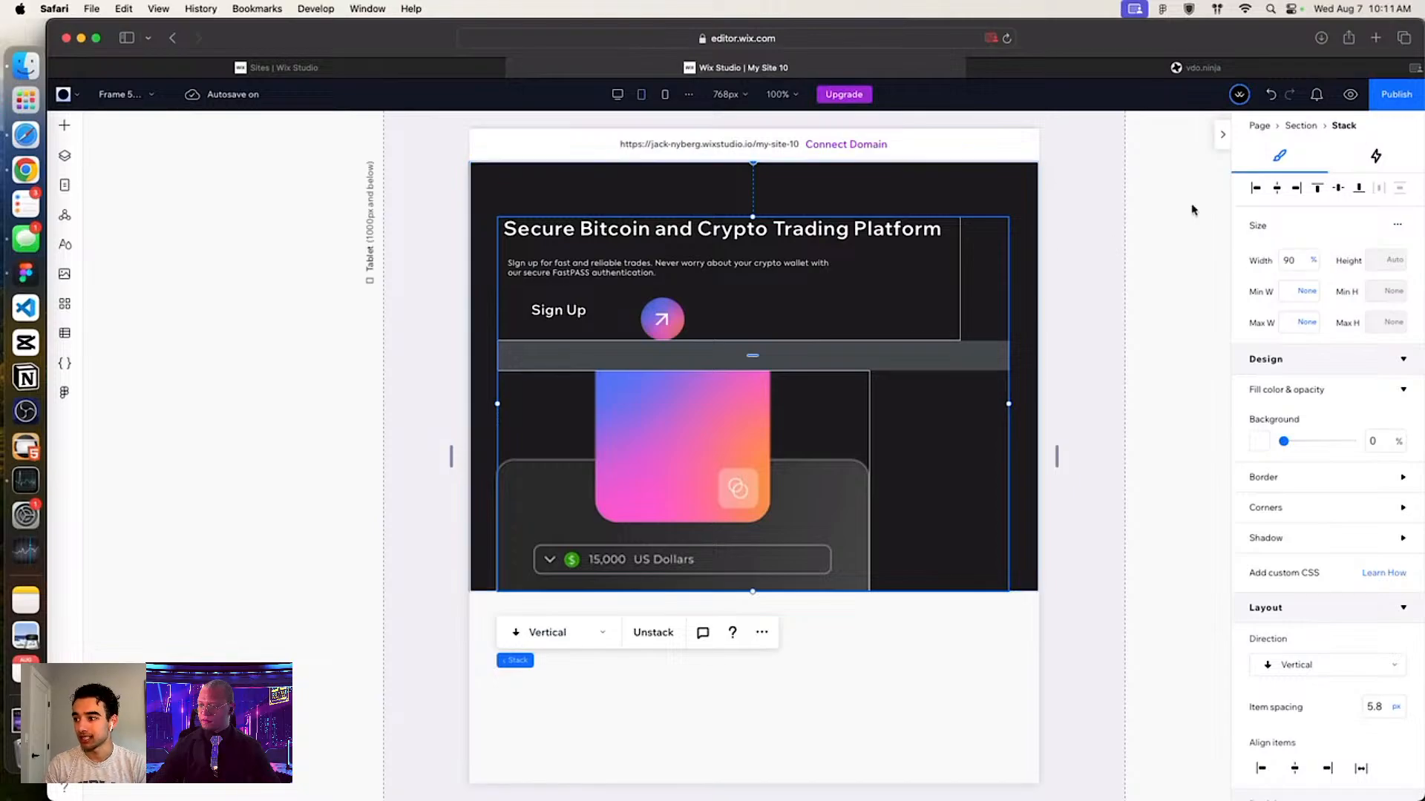
{"action": "left_click", "coordinate": [1313, 260]}
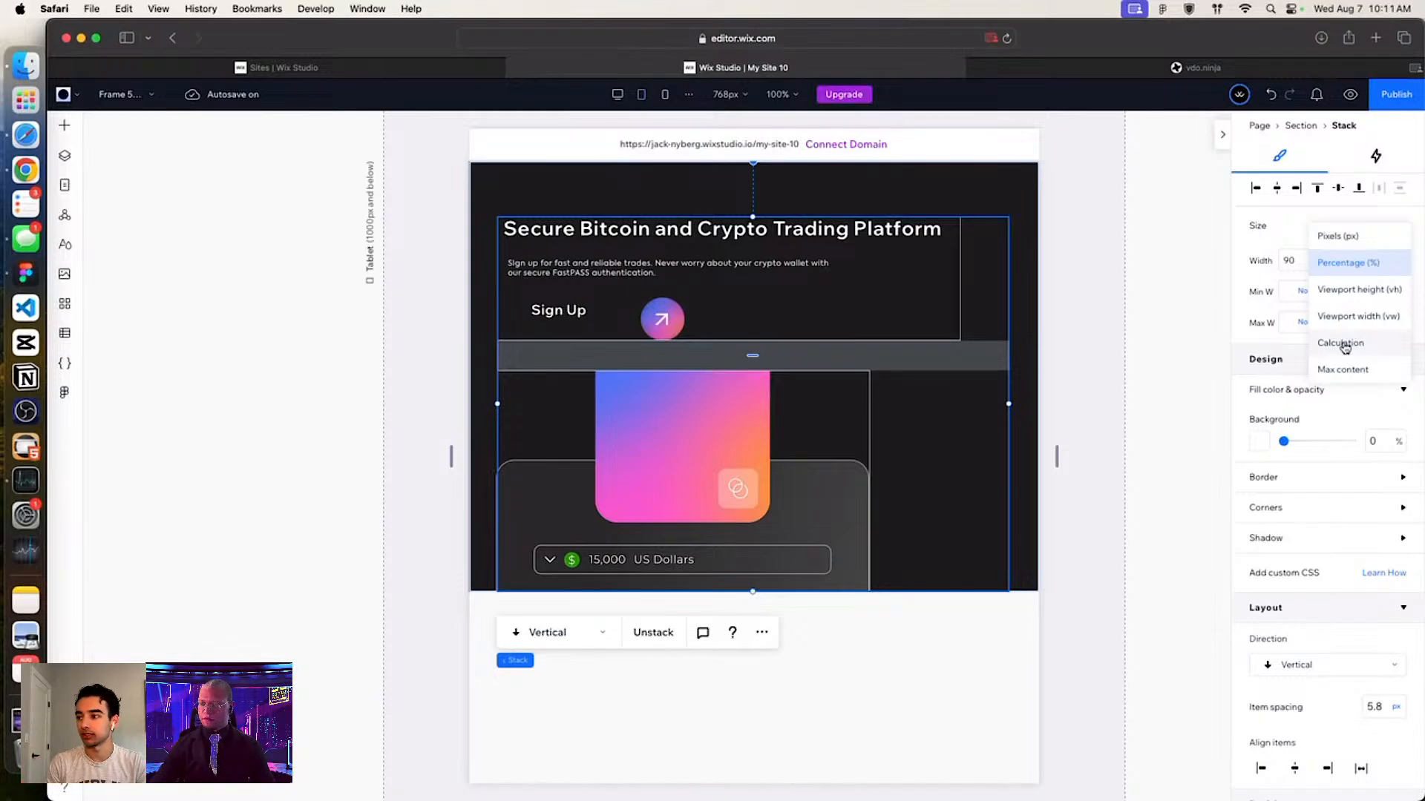
{"action": "left_click", "coordinate": [1060, 481]}
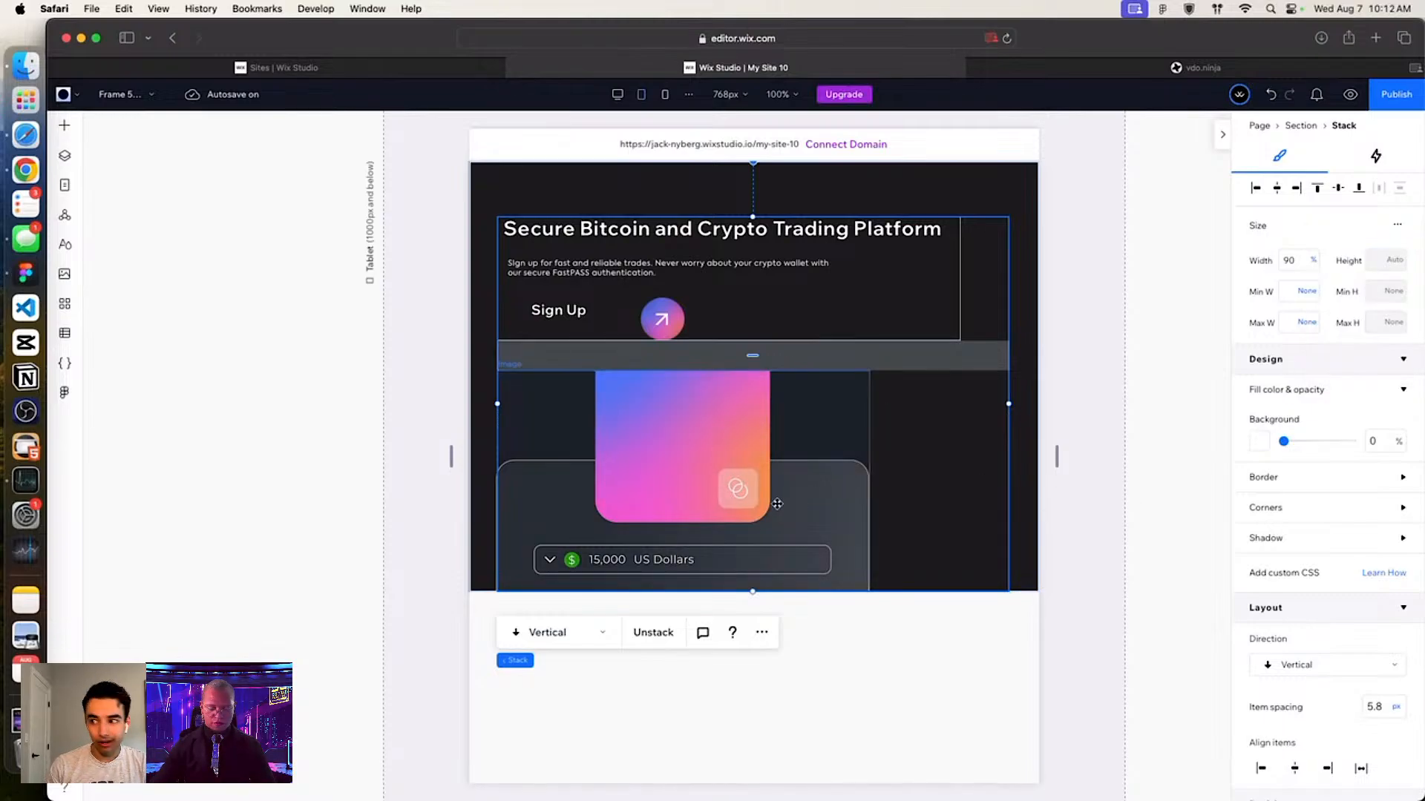
Step: Enable advanced size settings for the section and set its height to 140 vh
{"action": "left_click", "coordinate": [572, 192]}
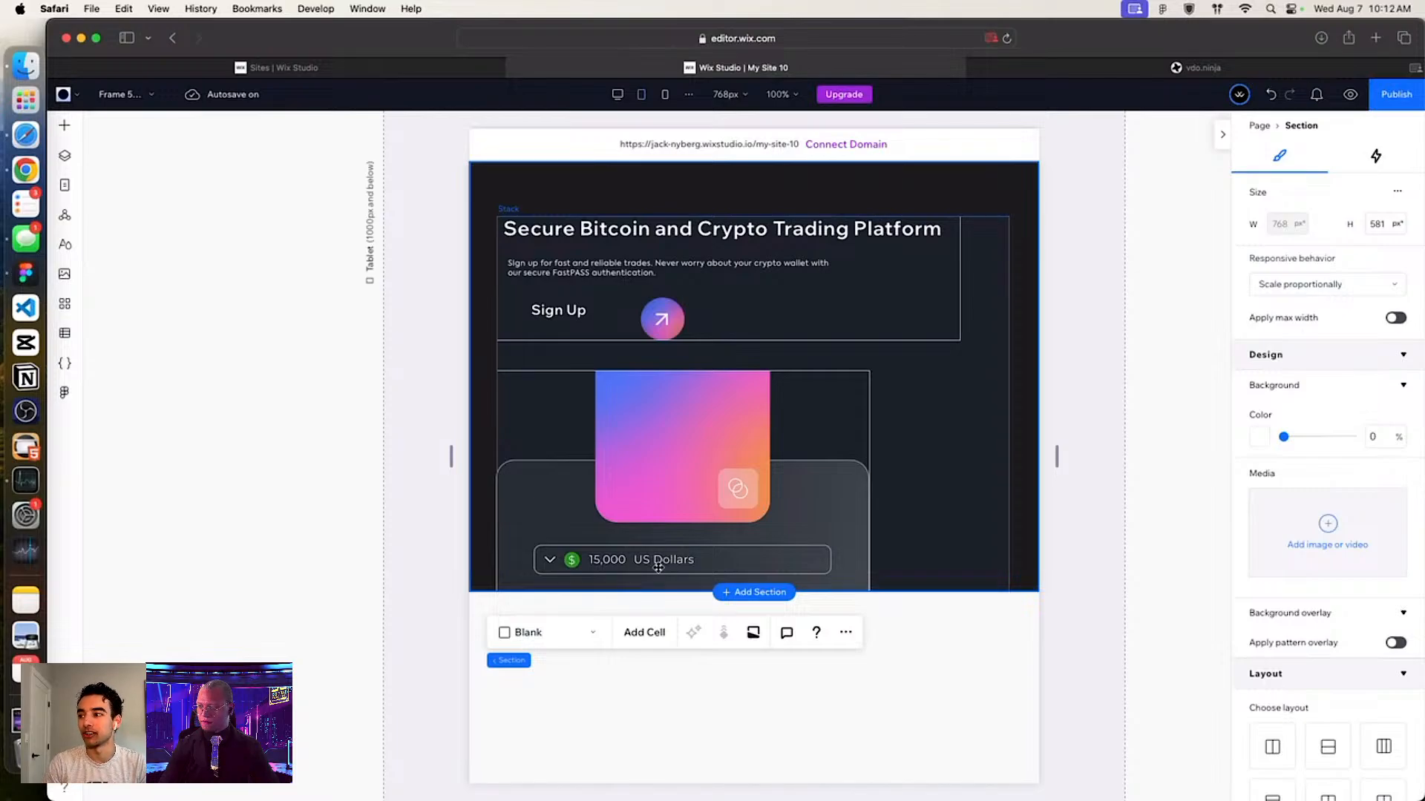
{"action": "left_click", "coordinate": [1396, 195]}
{"action": "left_click", "coordinate": [1356, 203]}
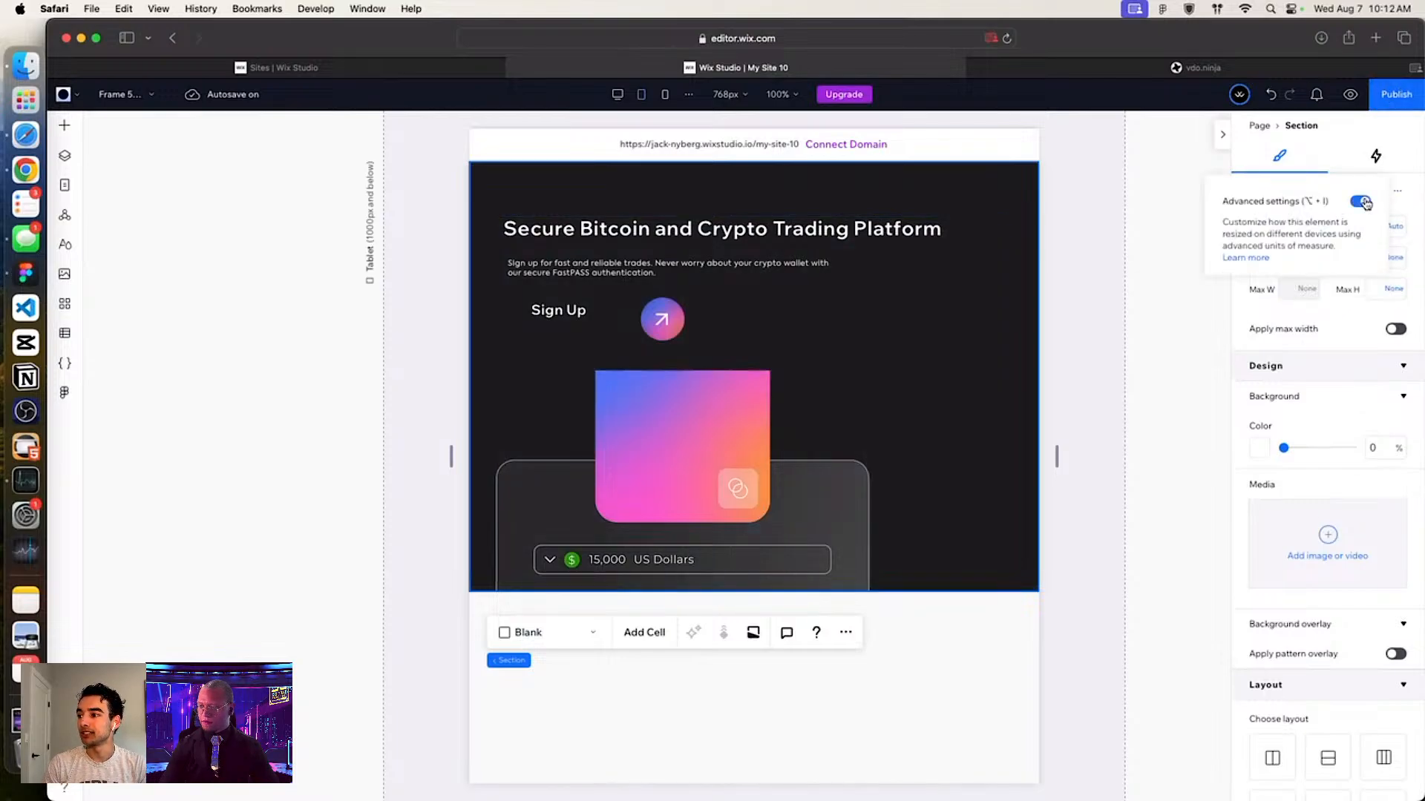
{"action": "left_click", "coordinate": [1394, 227]}
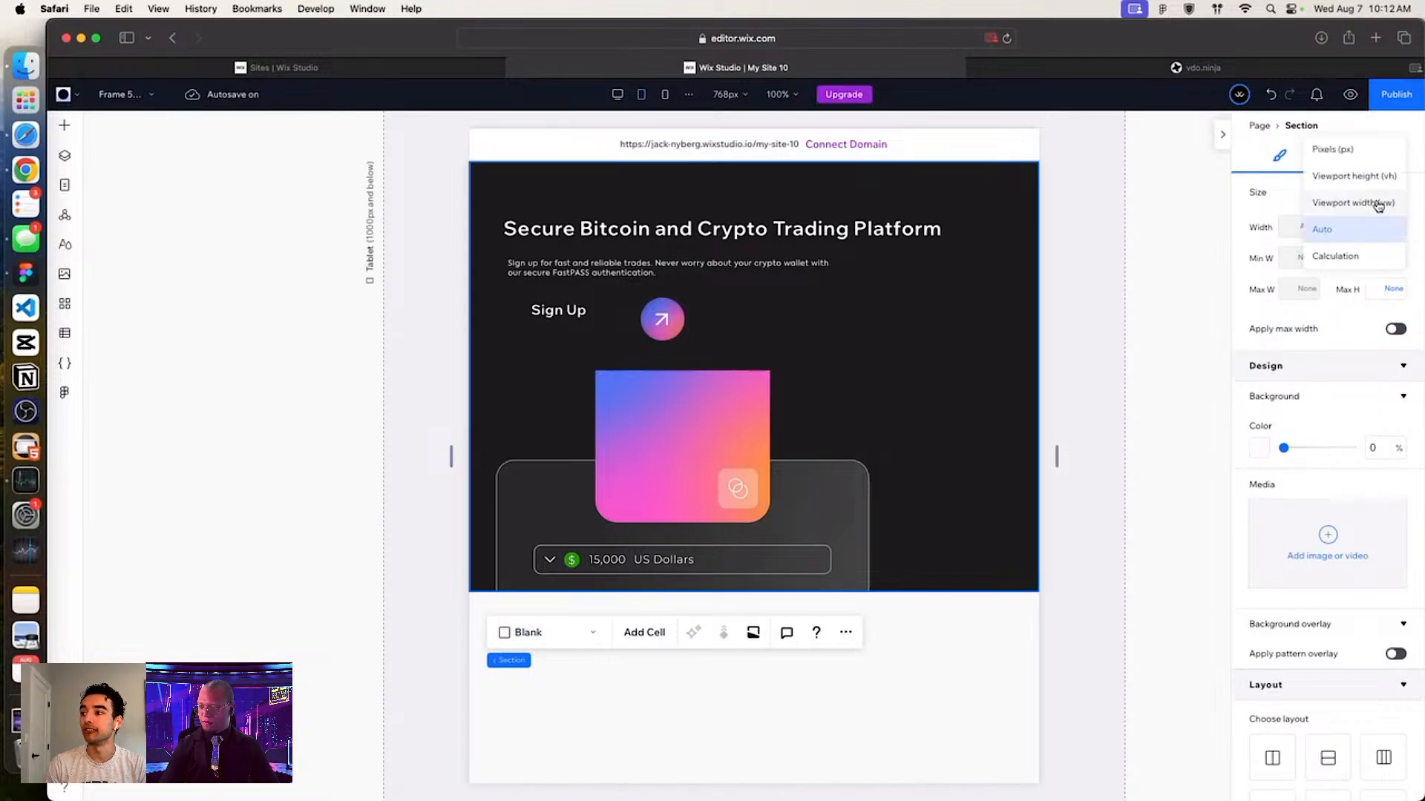
{"action": "left_click", "coordinate": [1345, 179]}
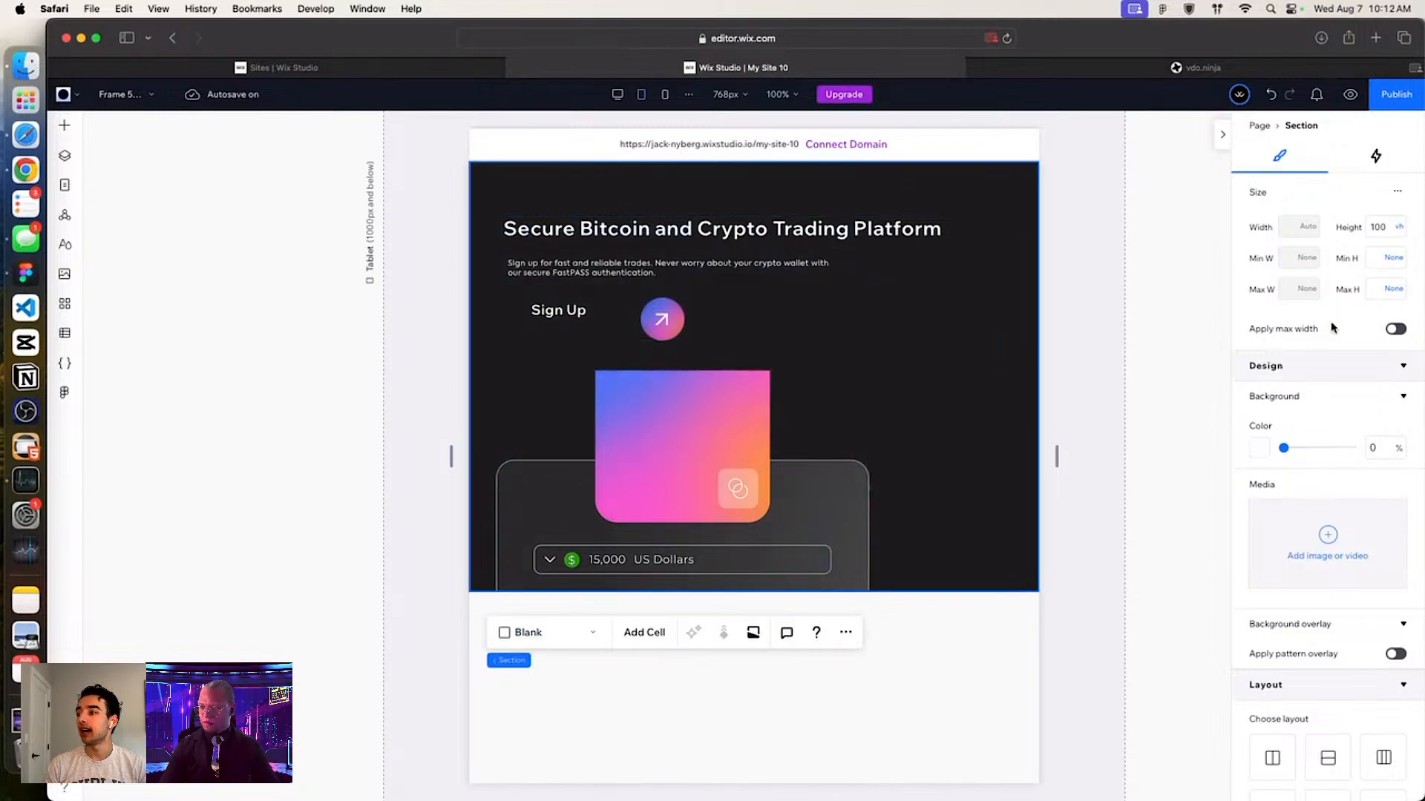
{"action": "left_click", "coordinate": [1379, 228]}
{"action": "key", "text": "BackSpace"}
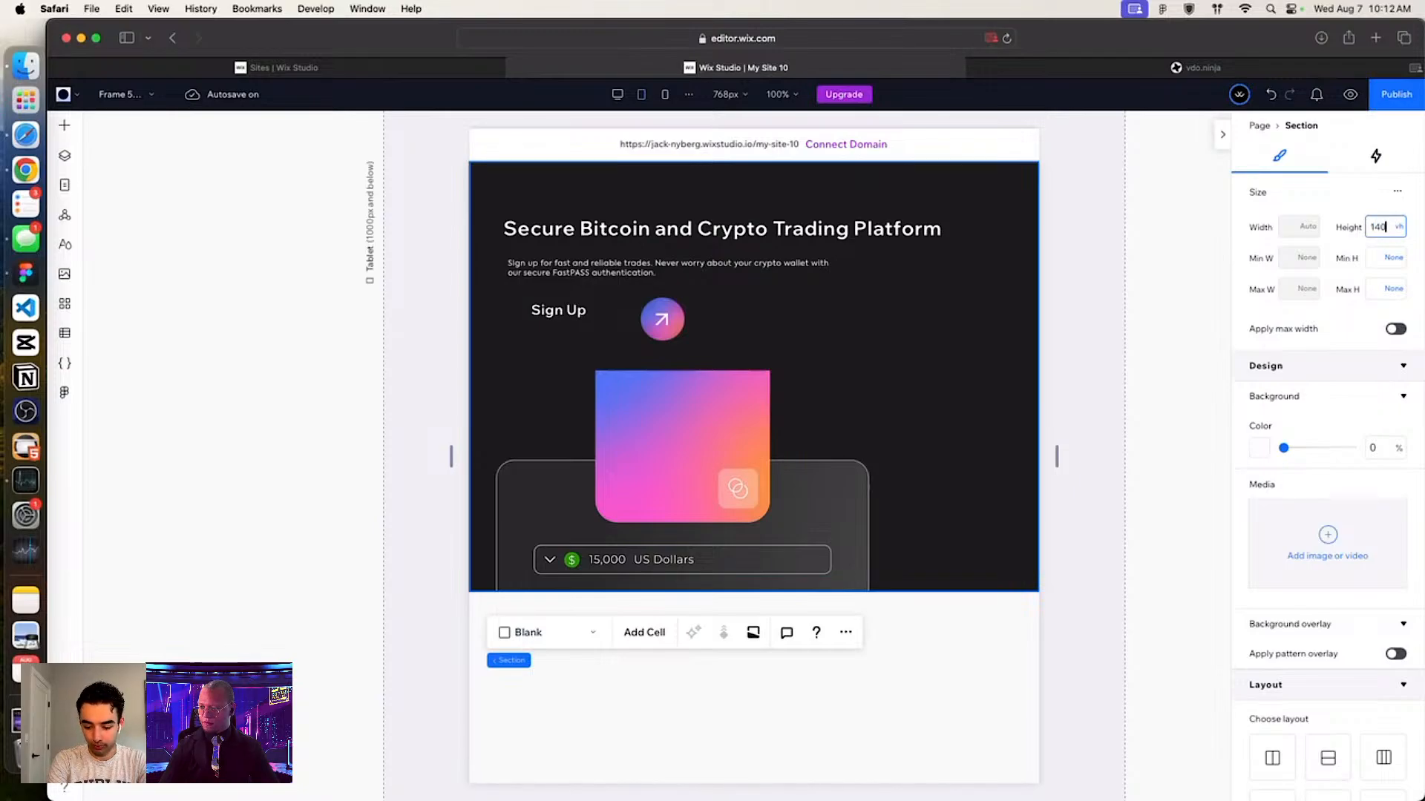
{"action": "key", "text": "Return"}
{"action": "scroll", "coordinate": [747, 548], "scroll_direction": "down", "scroll_amount": 3}
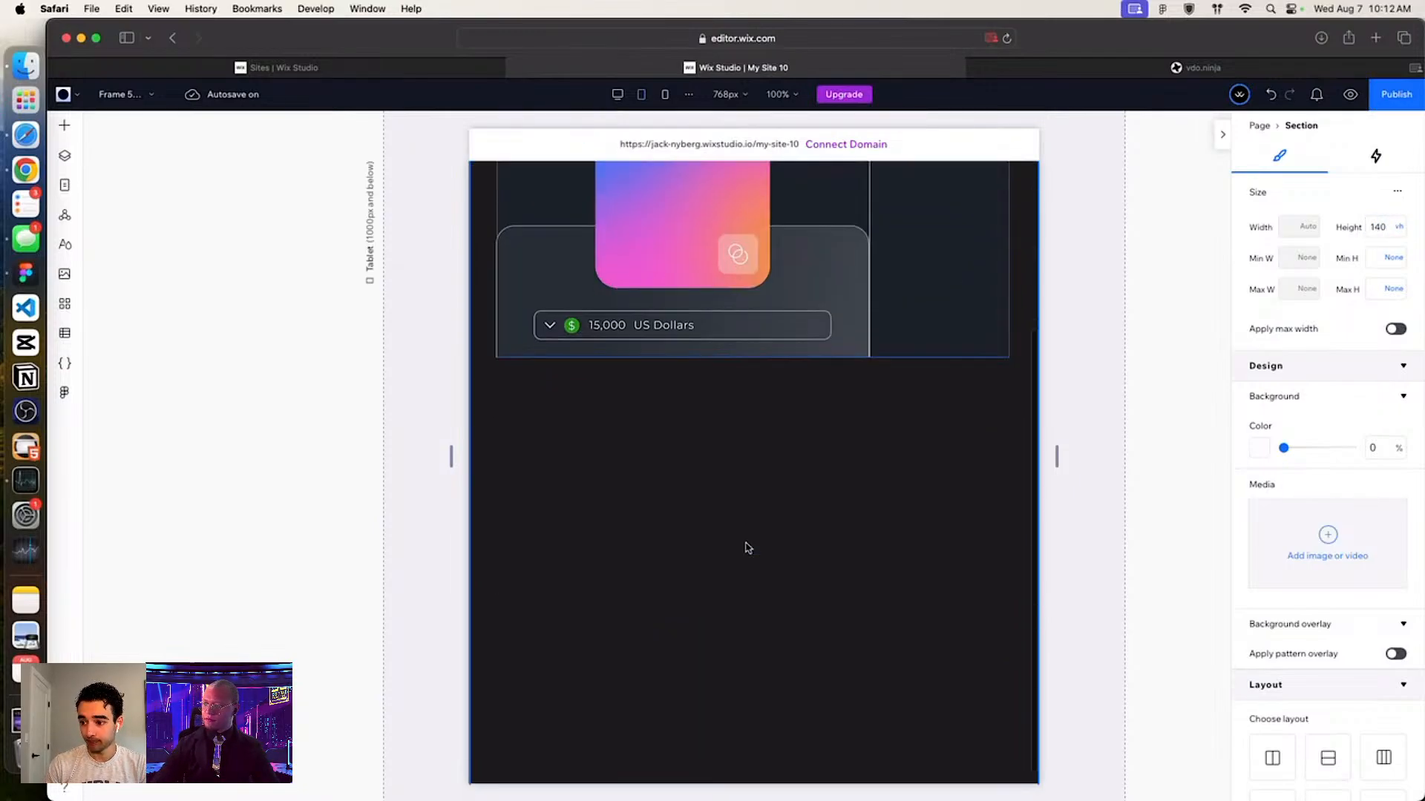
{"action": "scroll", "coordinate": [748, 547], "scroll_direction": "up", "scroll_amount": 3}
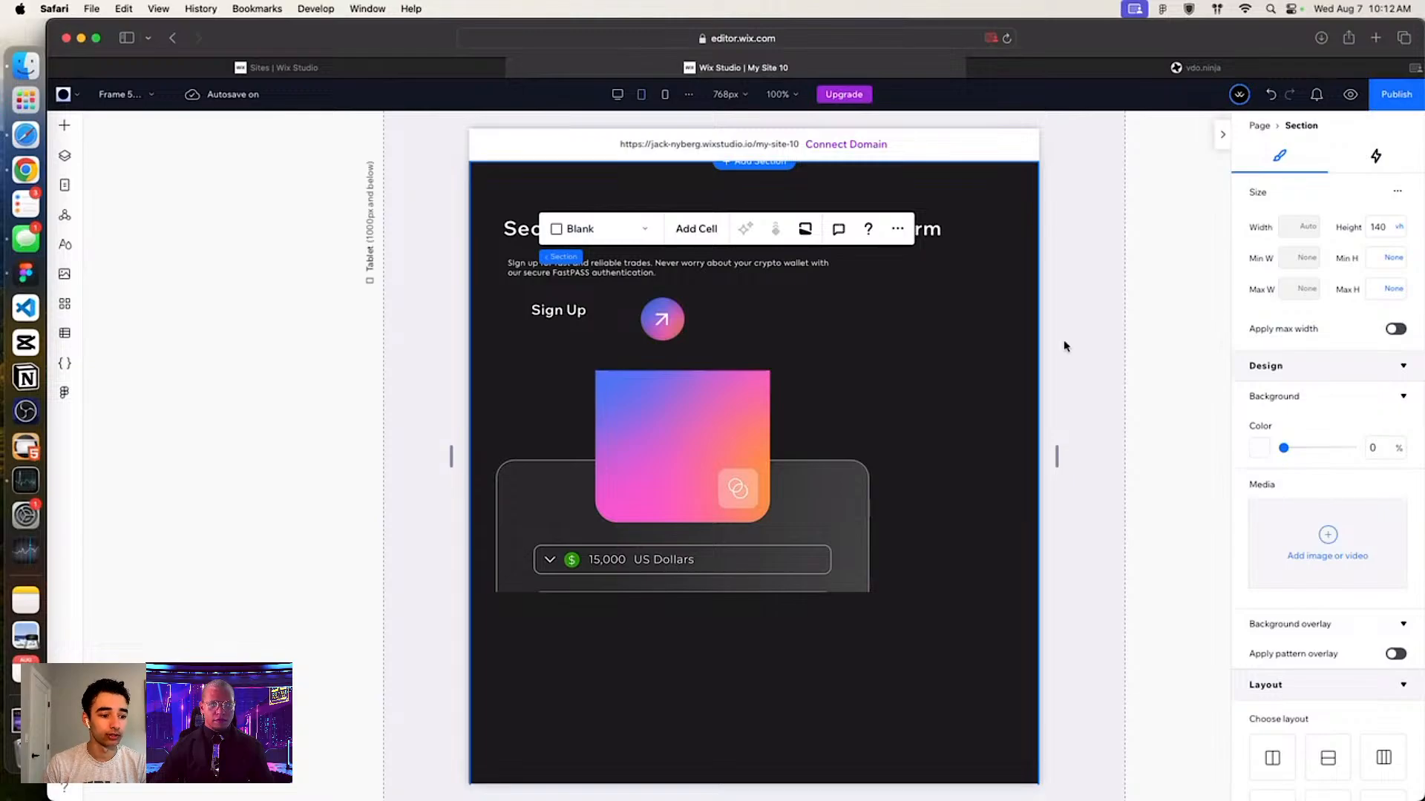
Step: Stretch the card image's lower edge downward to a height of about 547 px
{"action": "left_click", "coordinate": [599, 443]}
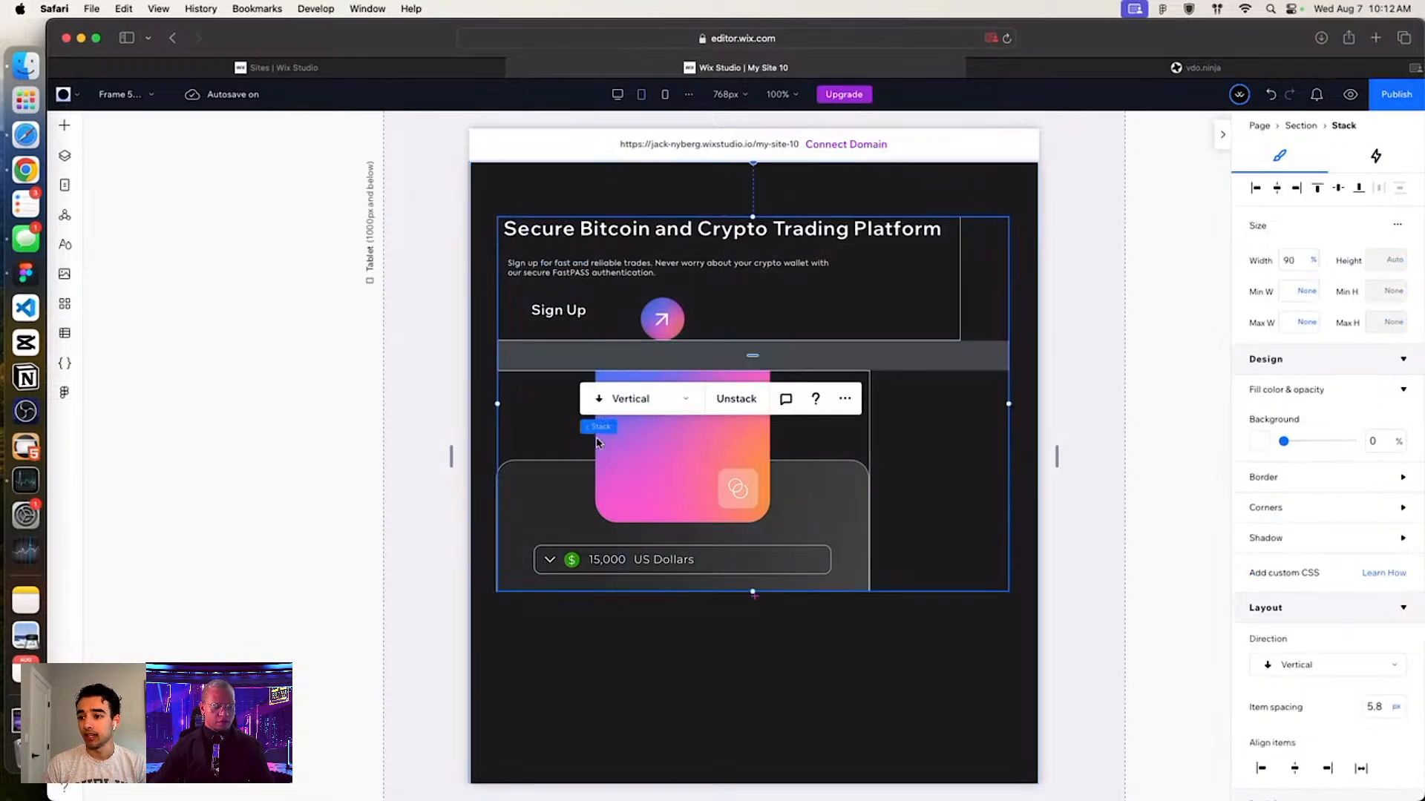
{"action": "left_click", "coordinate": [709, 474]}
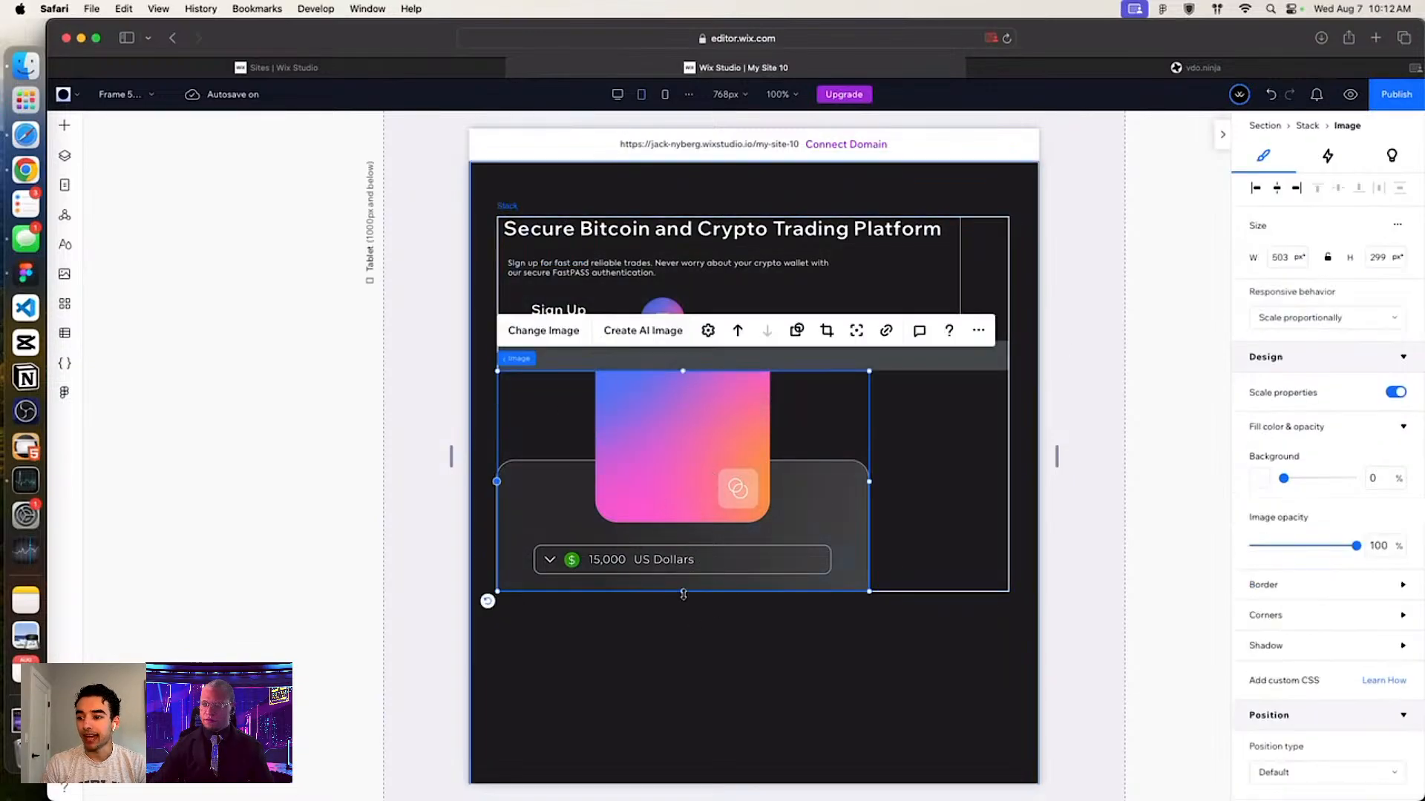
{"action": "left_click_drag", "start_coordinate": [683, 591], "coordinate": [679, 784]}
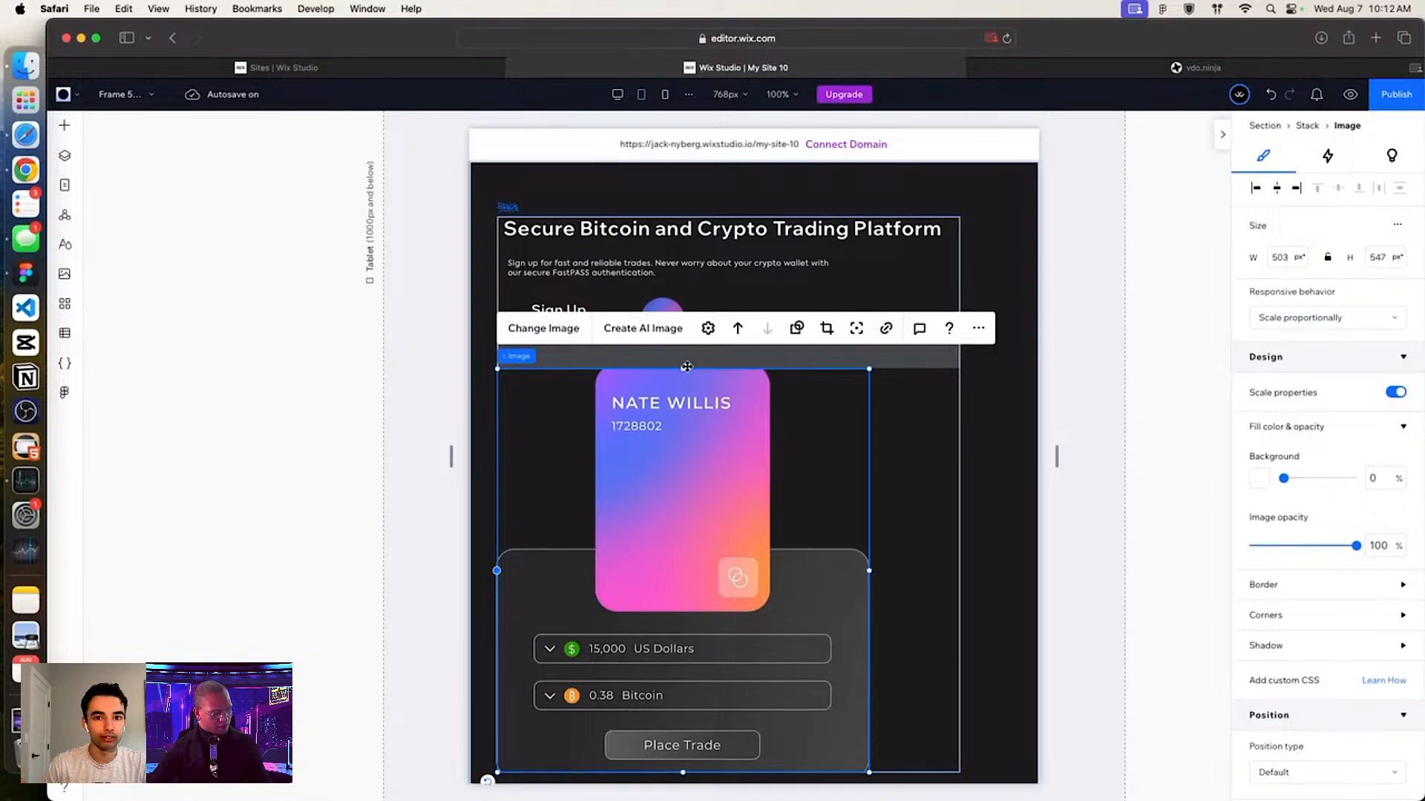
Step: Reset the card image to its original proportions in its image settings, and close the settings
{"action": "left_click", "coordinate": [709, 331]}
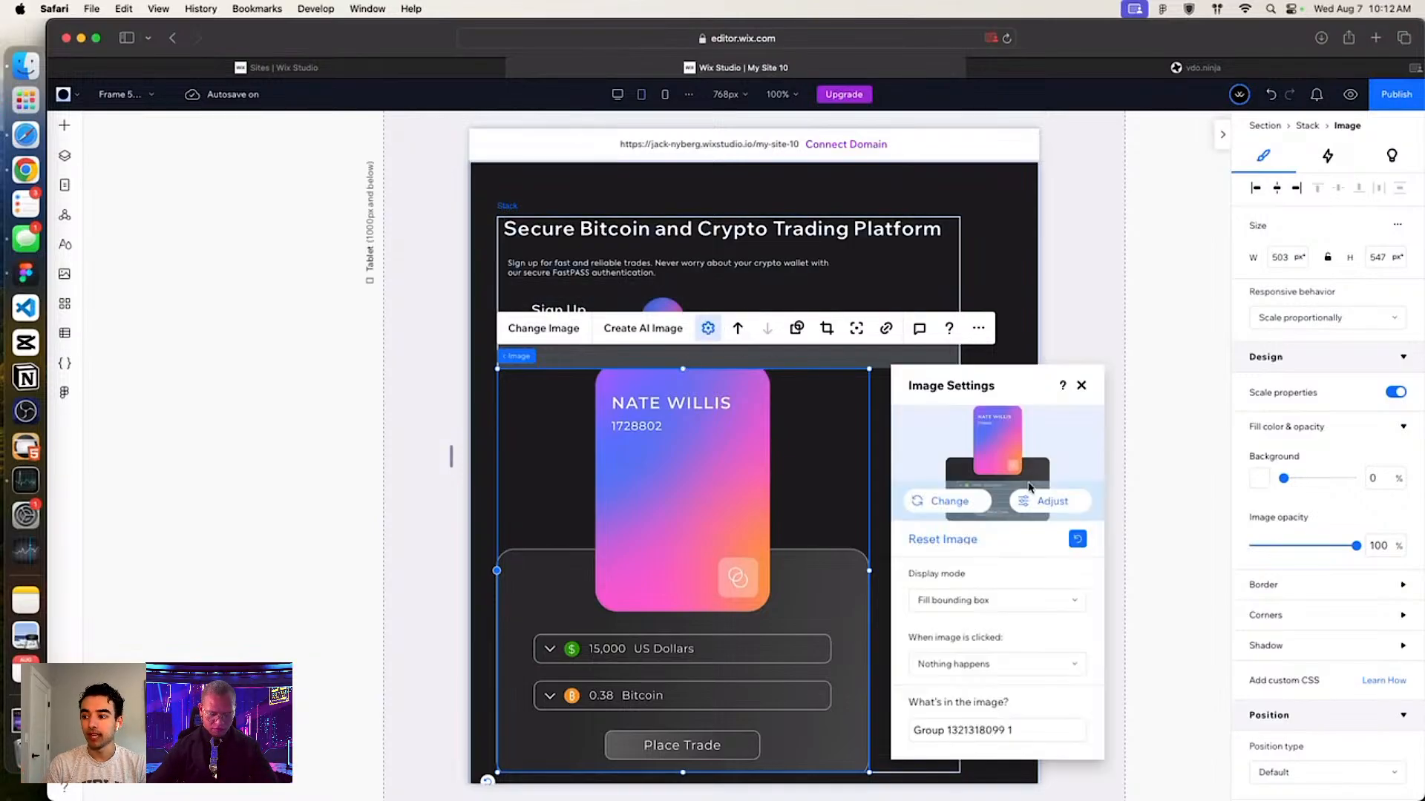
{"action": "left_click", "coordinate": [1079, 540]}
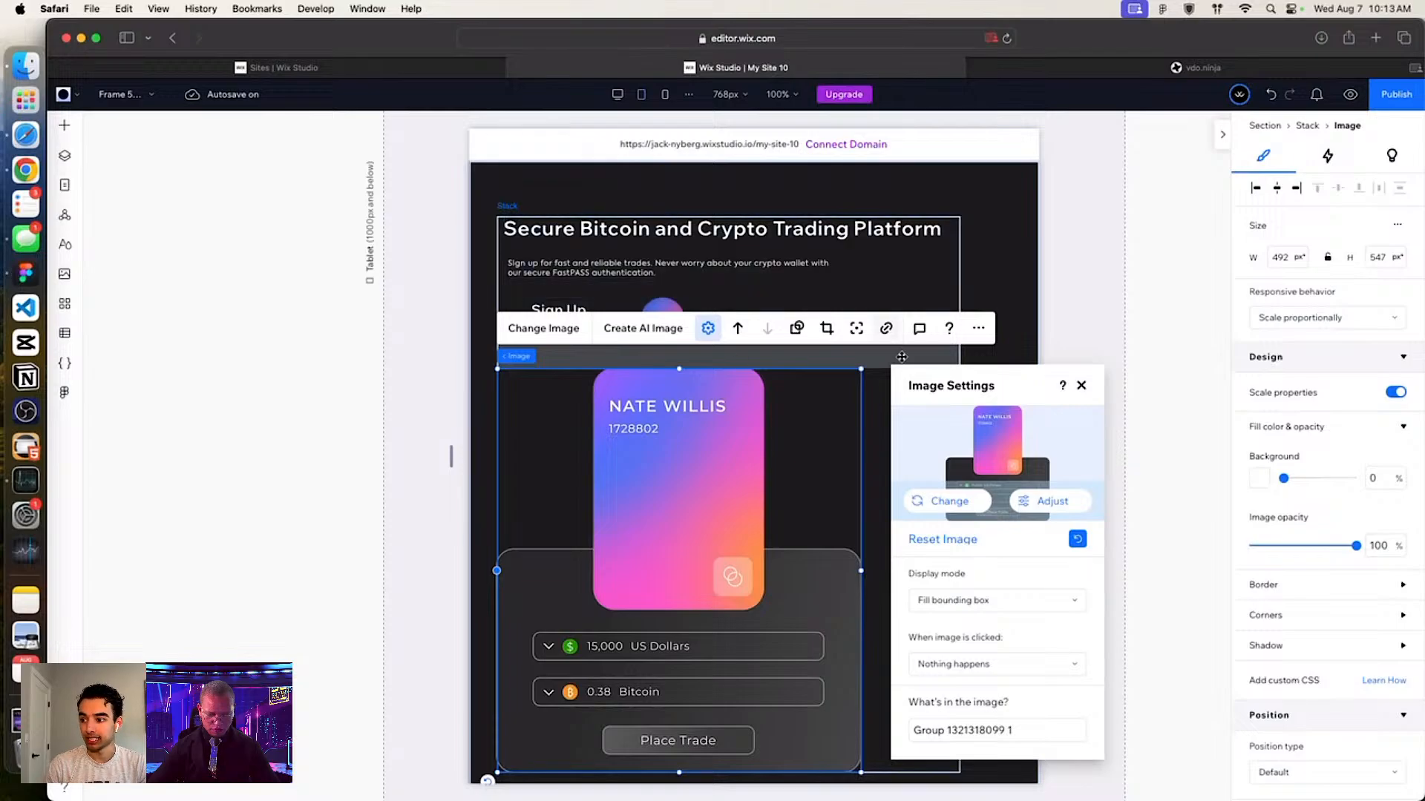
{"action": "left_click", "coordinate": [1081, 385]}
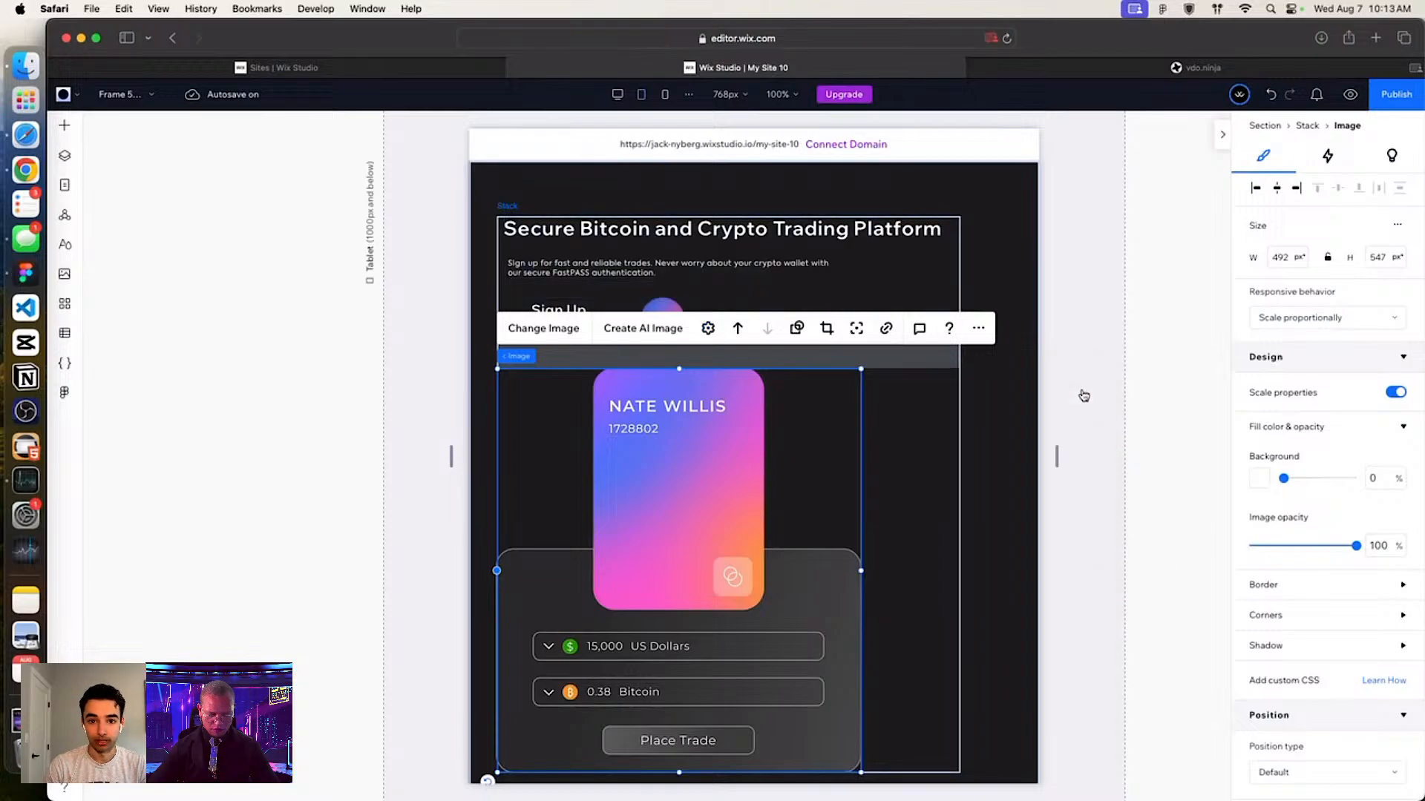
Step: Center the outer stack horizontally in the section, and center the card image horizontally within that stack
{"action": "left_click", "coordinate": [950, 272]}
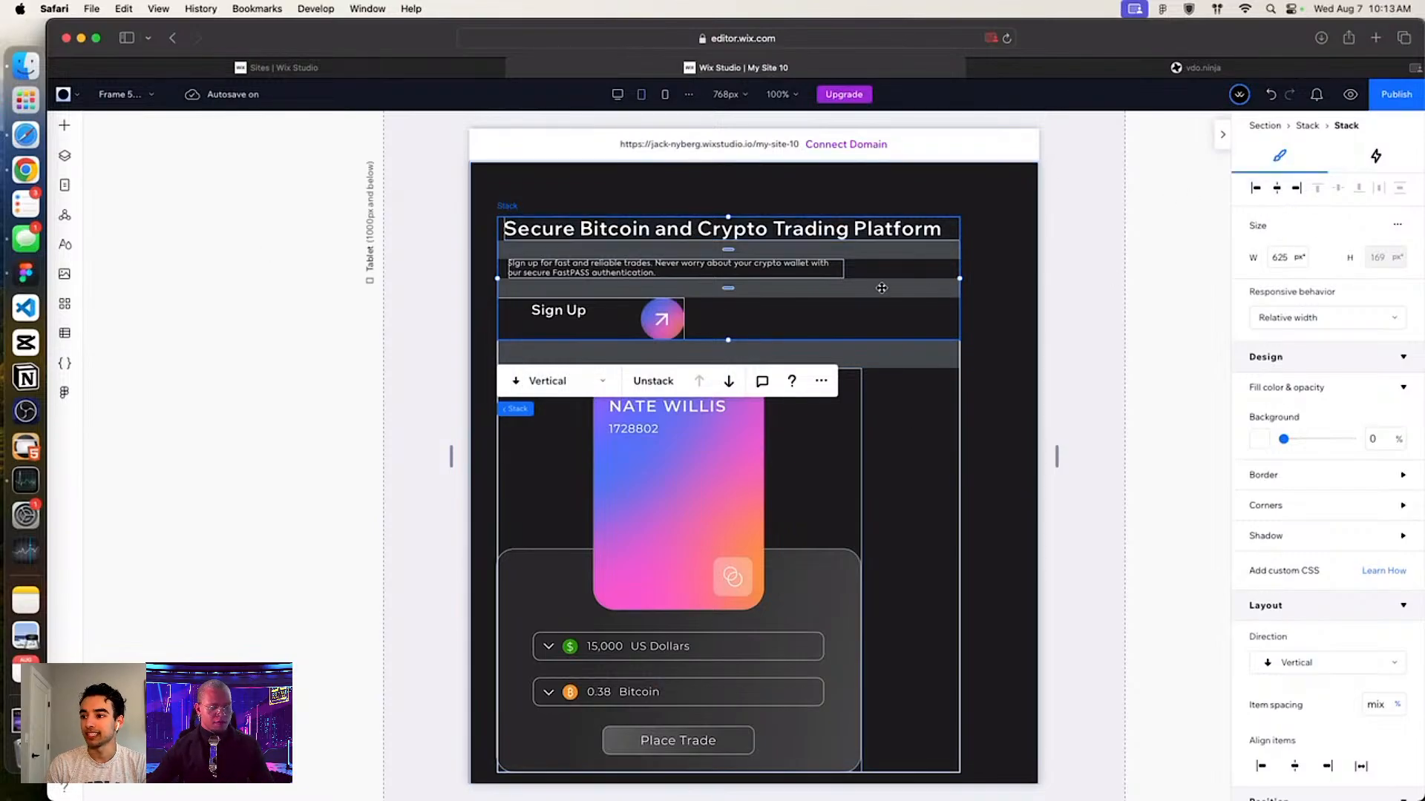
{"action": "left_click", "coordinate": [68, 156]}
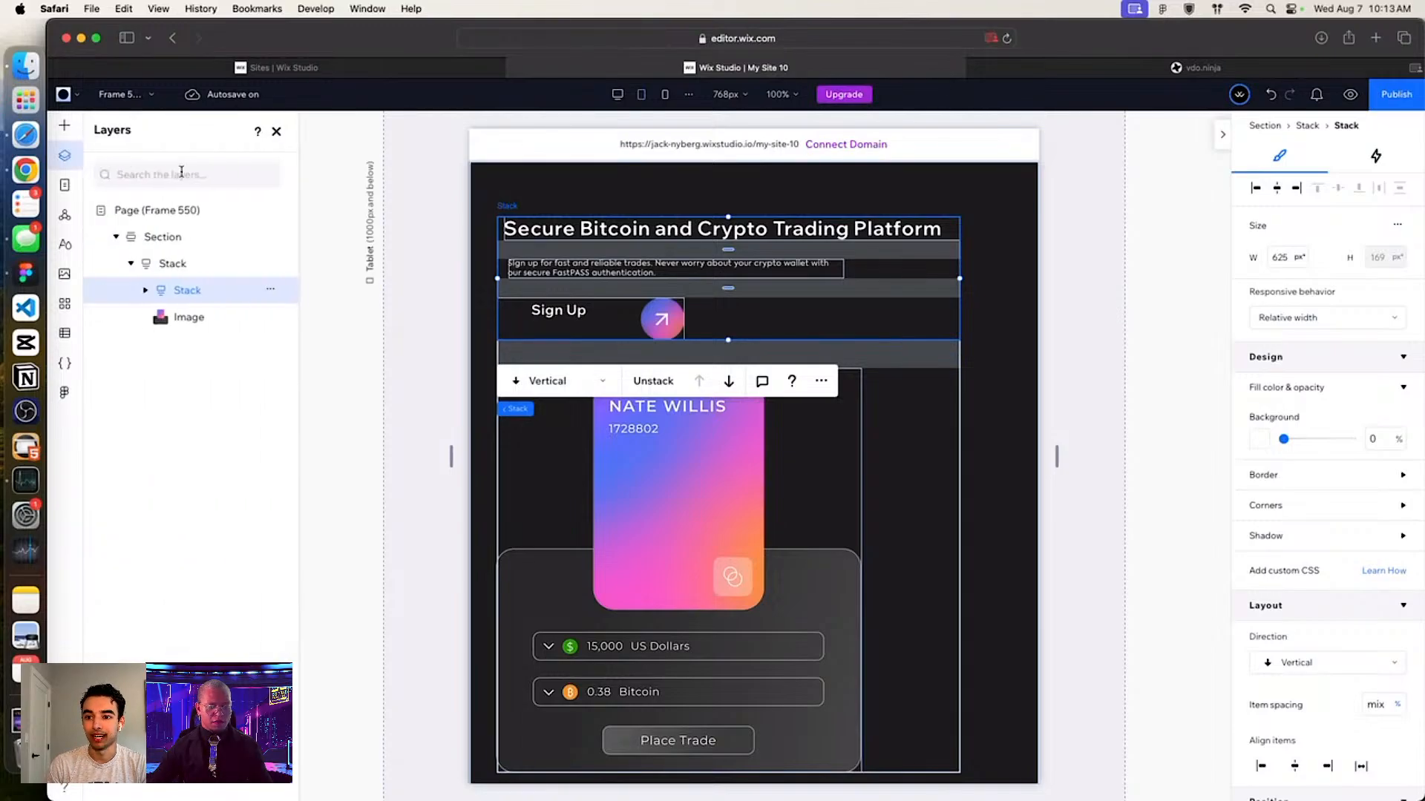
{"action": "left_click", "coordinate": [180, 263]}
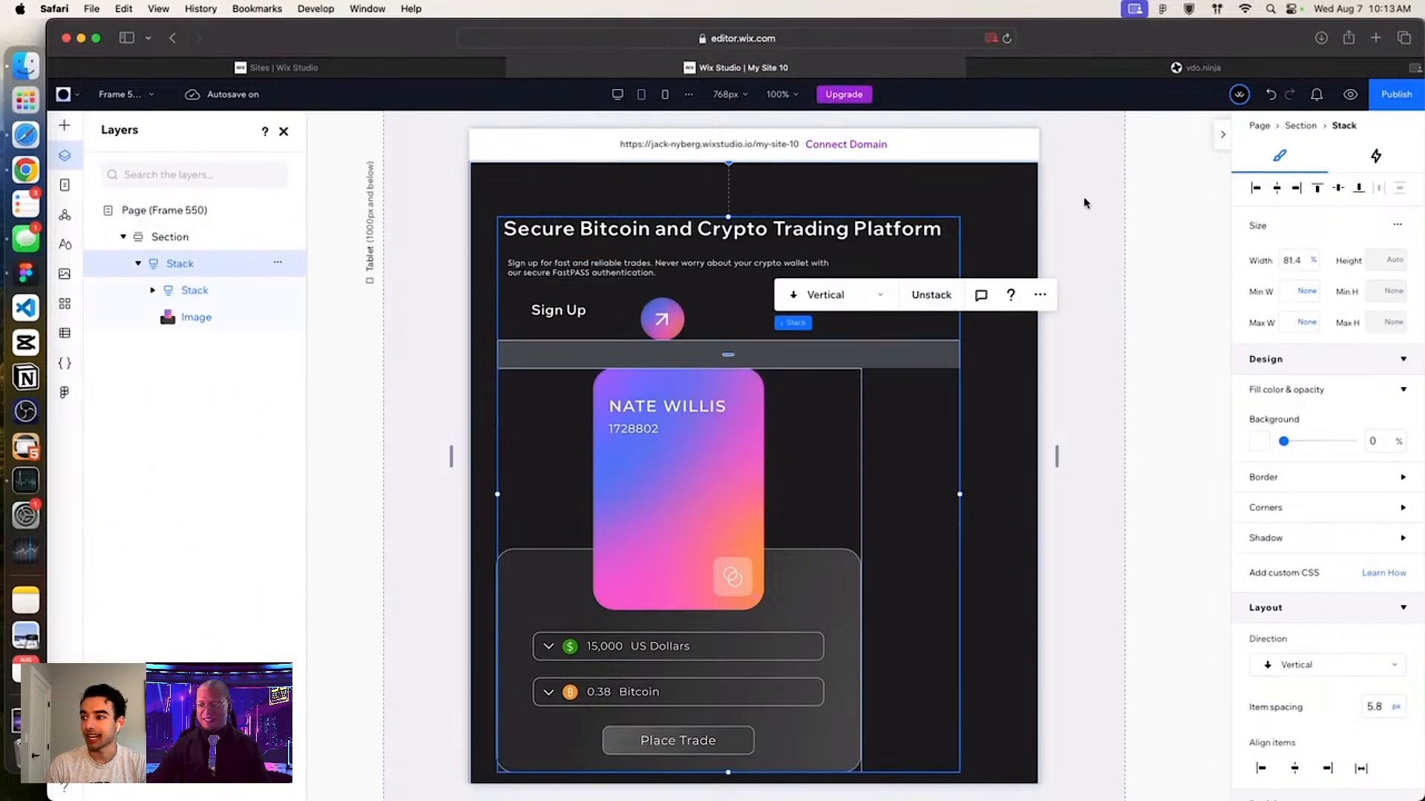
{"action": "left_click", "coordinate": [1277, 188]}
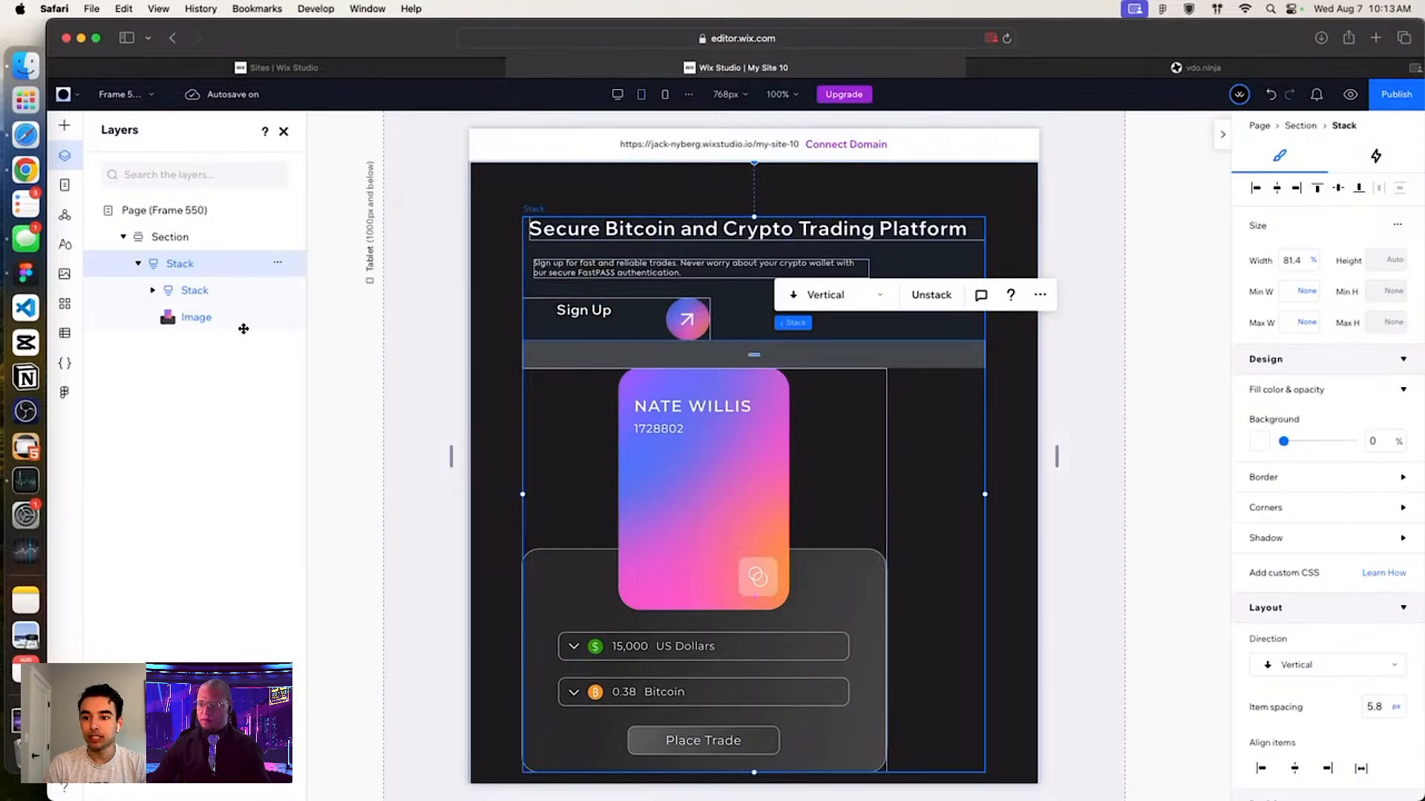
{"action": "left_click", "coordinate": [187, 321]}
{"action": "left_click", "coordinate": [1277, 187]}
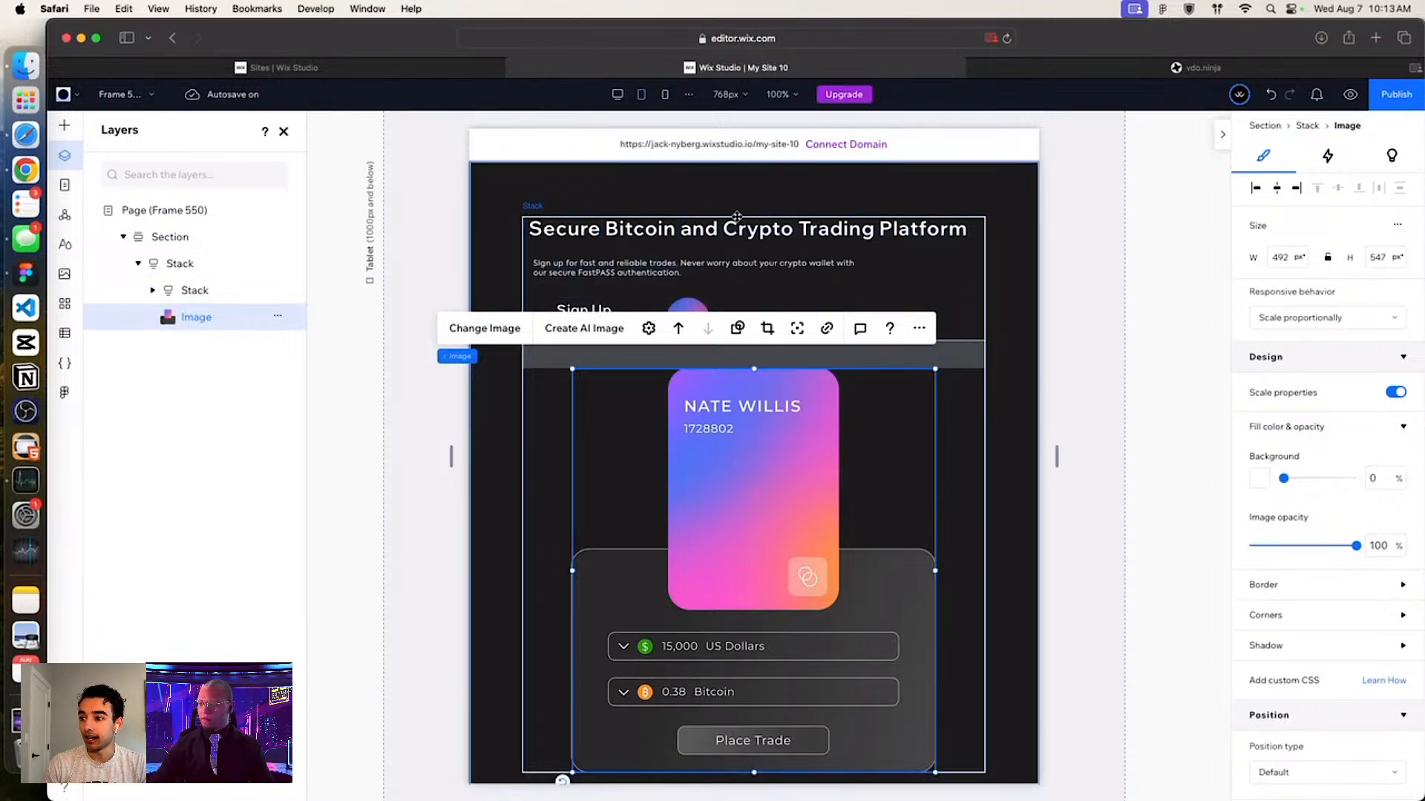
Step: Set the "Secure Bitcoin and Crypto Trading Platform" heading's font size to 32 px and center the heading horizontally in its stack
{"action": "left_click", "coordinate": [678, 232]}
{"action": "left_click", "coordinate": [678, 232]}
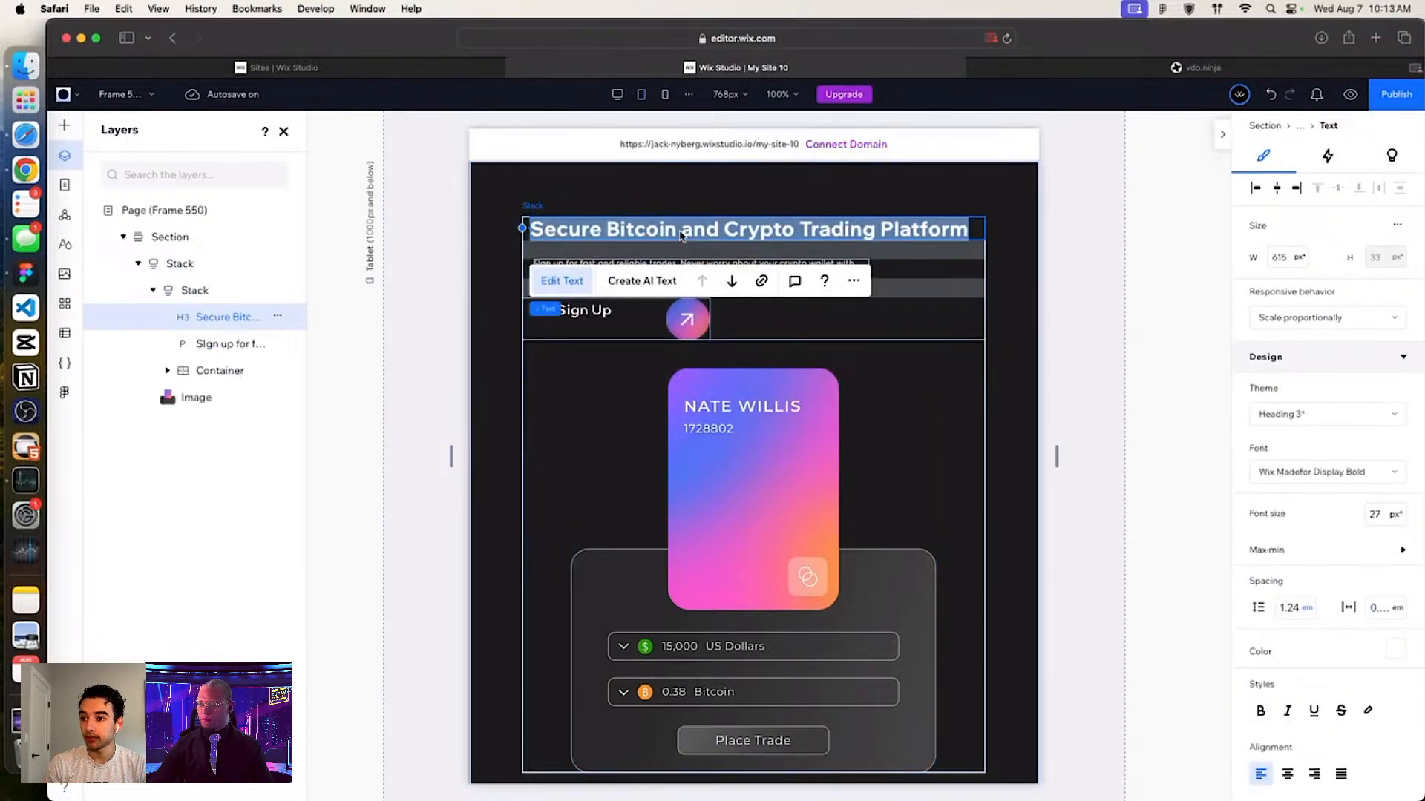
{"action": "left_click", "coordinate": [657, 190]}
{"action": "left_click", "coordinate": [613, 235]}
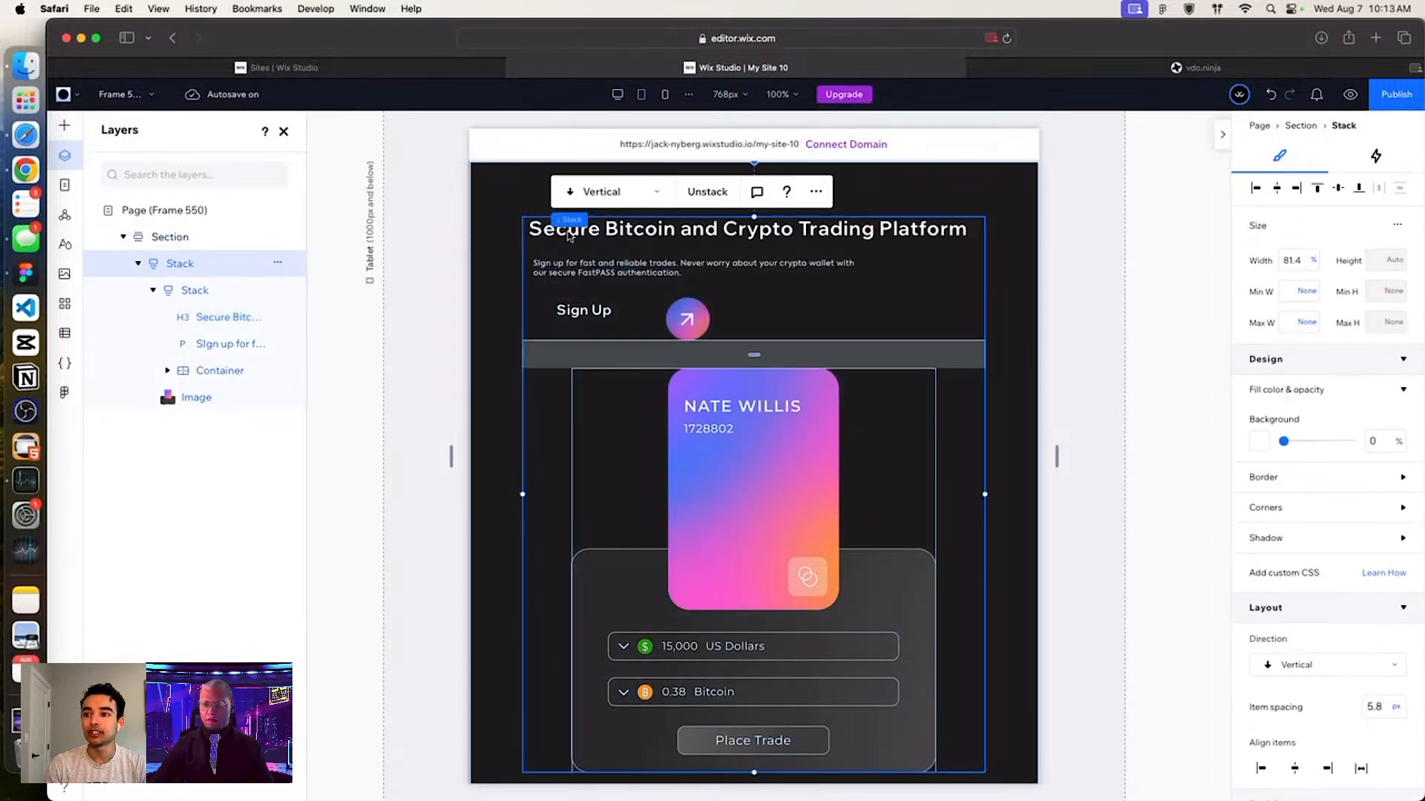
{"action": "left_click", "coordinate": [598, 230]}
{"action": "left_click", "coordinate": [620, 230]}
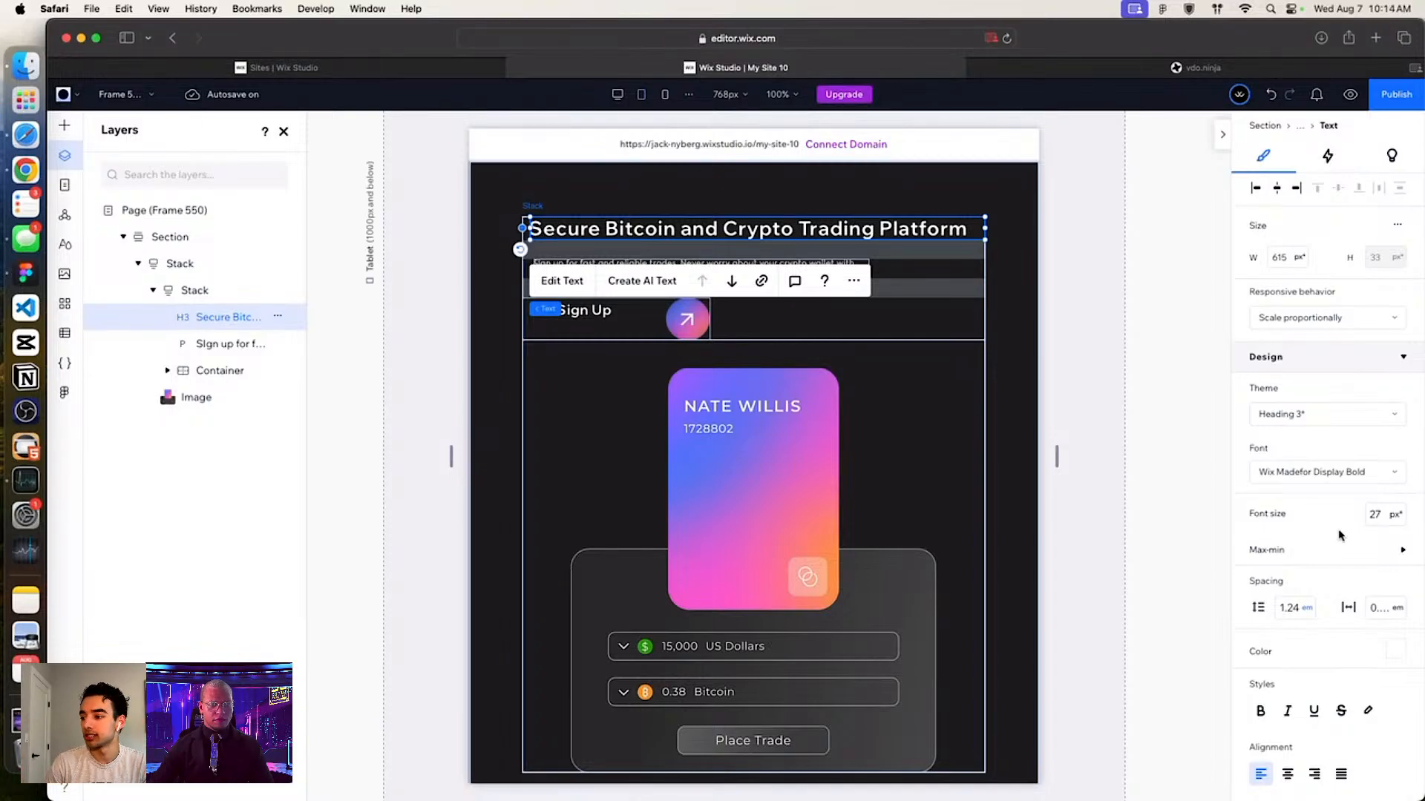
{"action": "left_click", "coordinate": [1379, 514]}
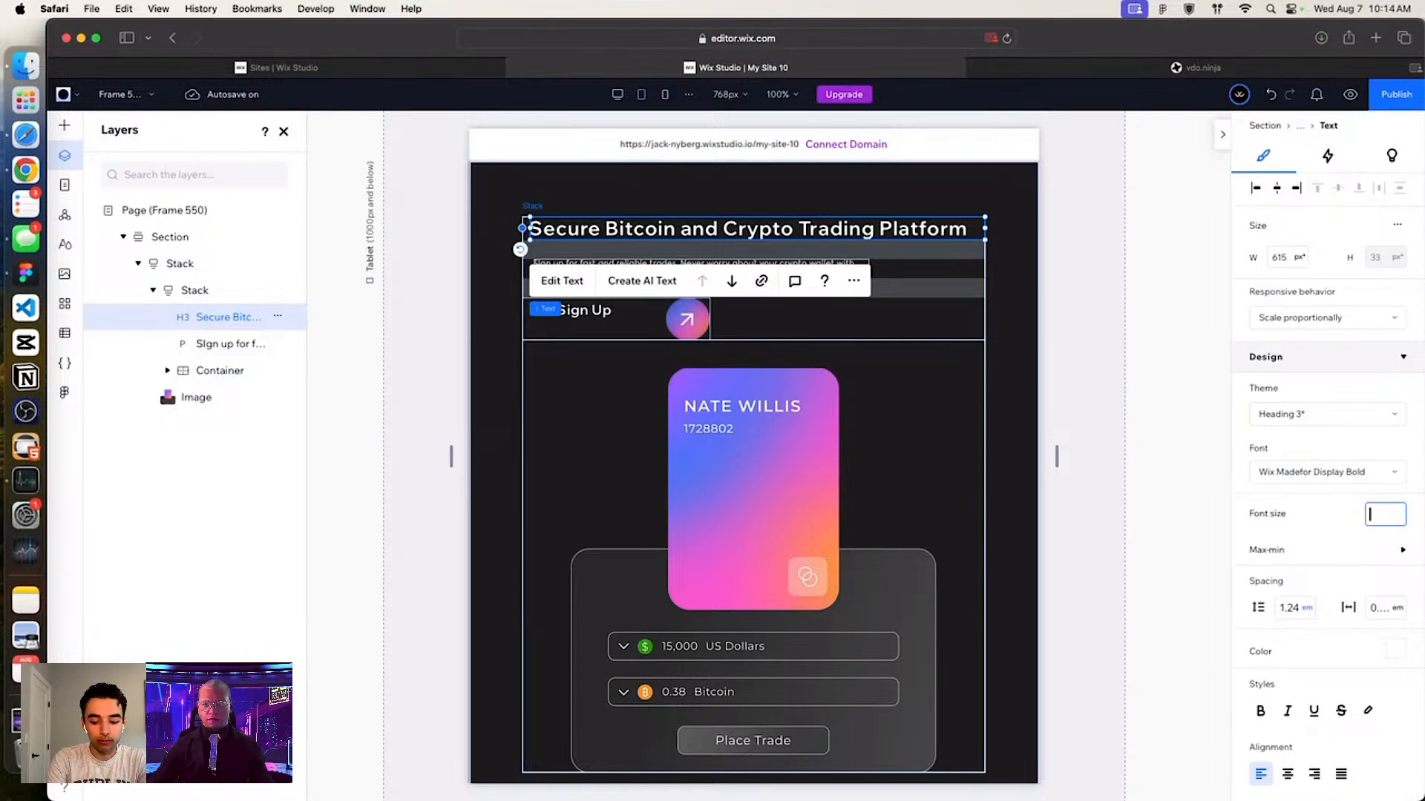
{"action": "type", "text": "30"}
{"action": "key", "text": "Return"}
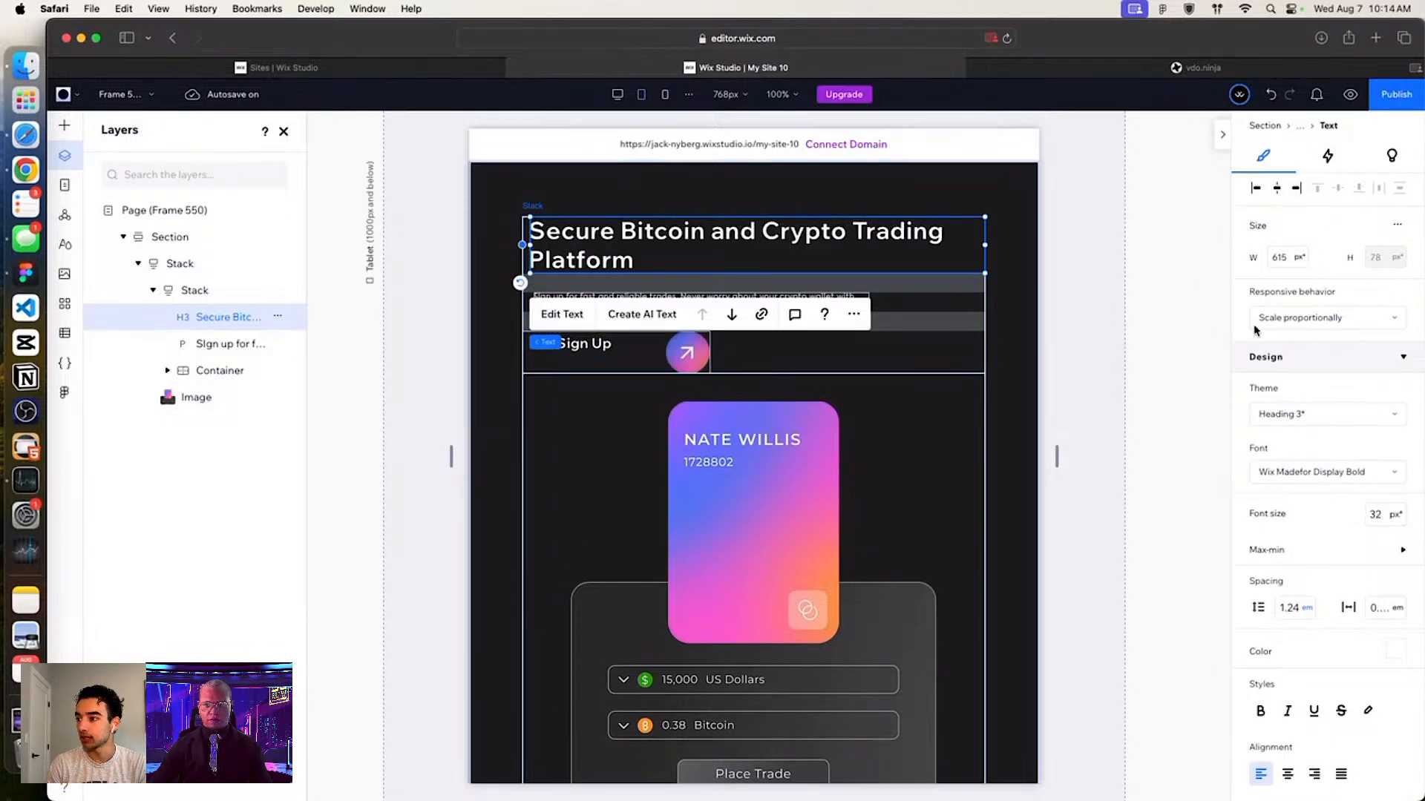
{"action": "left_click", "coordinate": [1278, 190]}
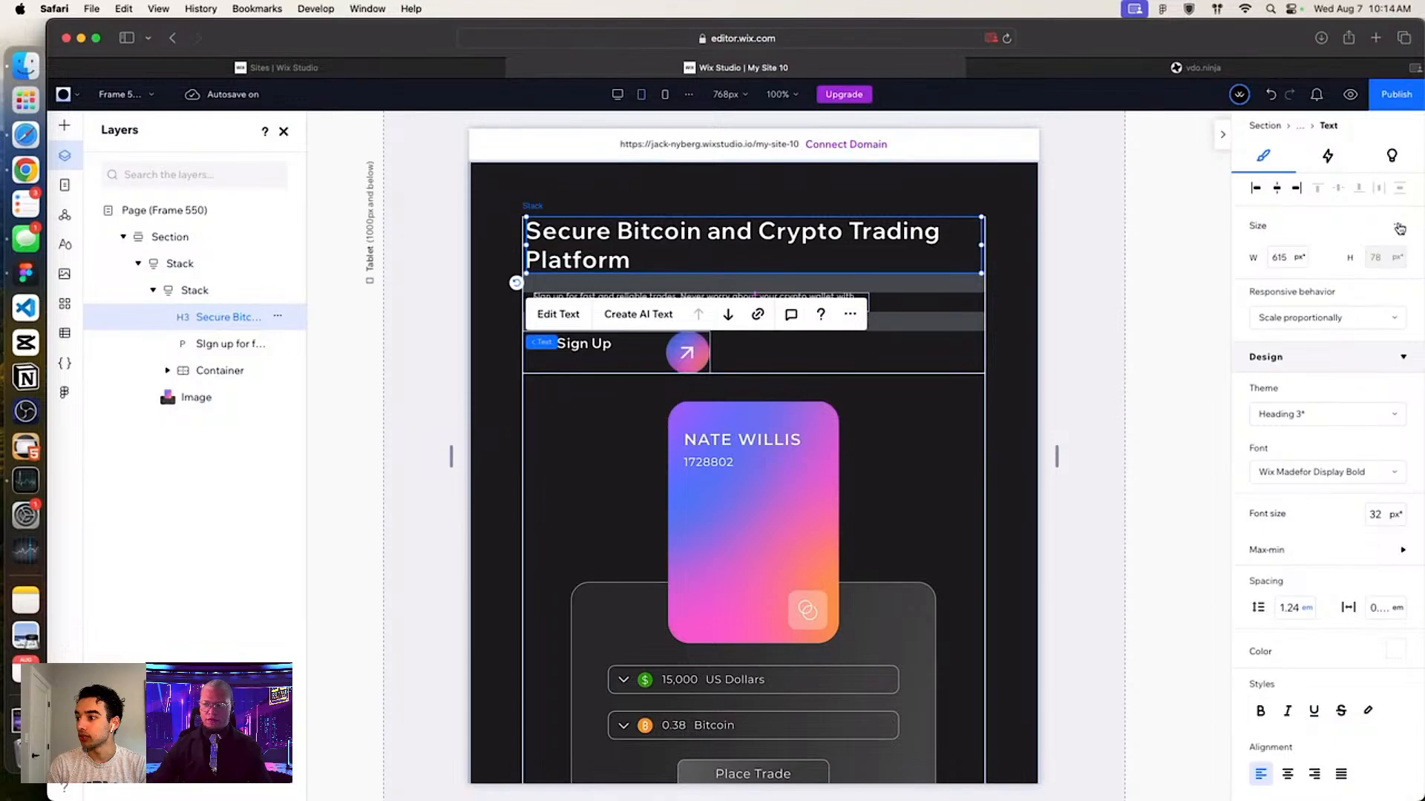
Step: Enable advanced size settings for the heading, set its width to 70%, and center-align its text
{"action": "left_click", "coordinate": [1399, 228]}
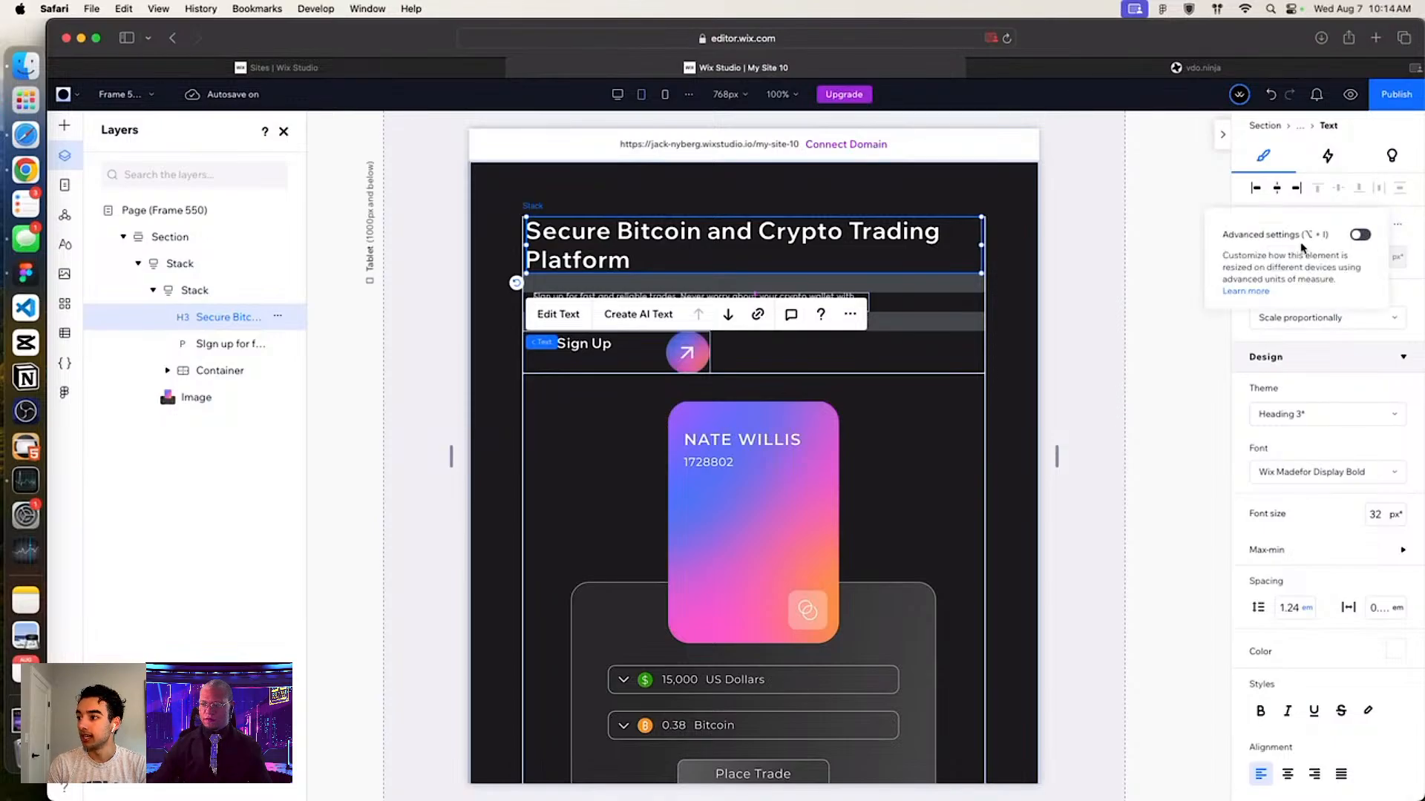
{"action": "left_click", "coordinate": [1360, 234]}
{"action": "left_click", "coordinate": [1269, 384]}
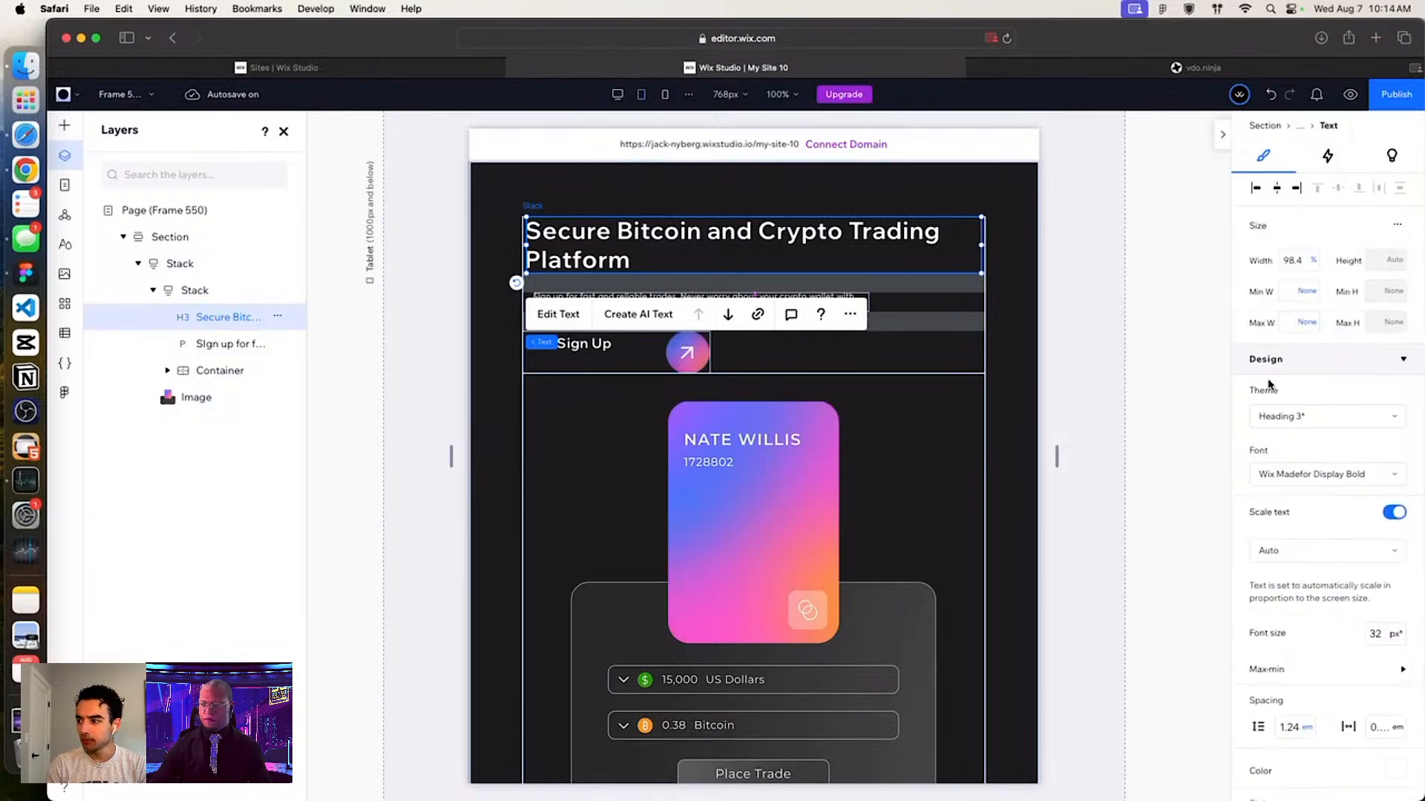
{"action": "left_click", "coordinate": [1295, 264]}
{"action": "key", "text": "BackSpace"}
{"action": "key", "text": "BackSpace"}
{"action": "type", "text": "70"}
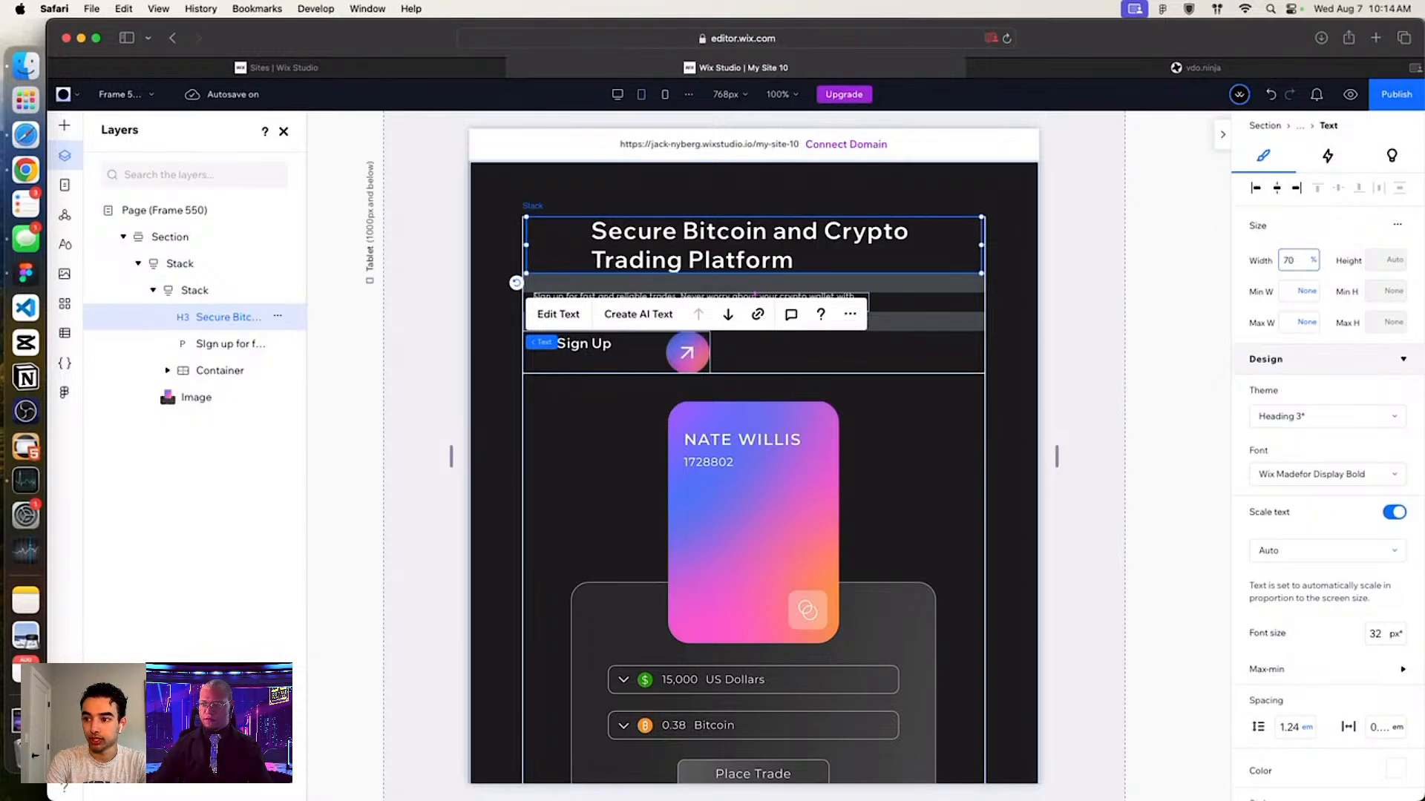
{"action": "key", "text": "Return"}
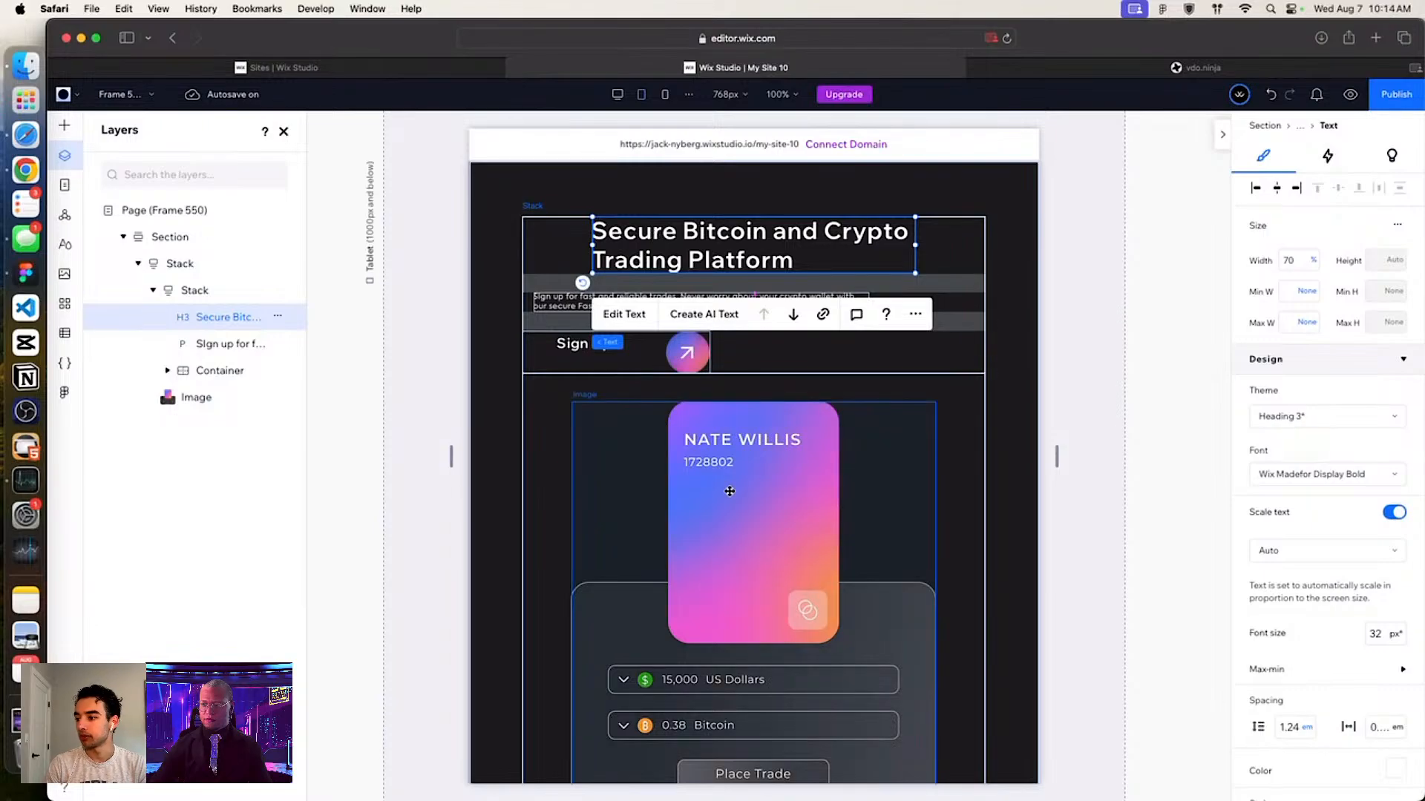
{"action": "scroll", "coordinate": [1269, 477], "scroll_direction": "down", "scroll_amount": 5}
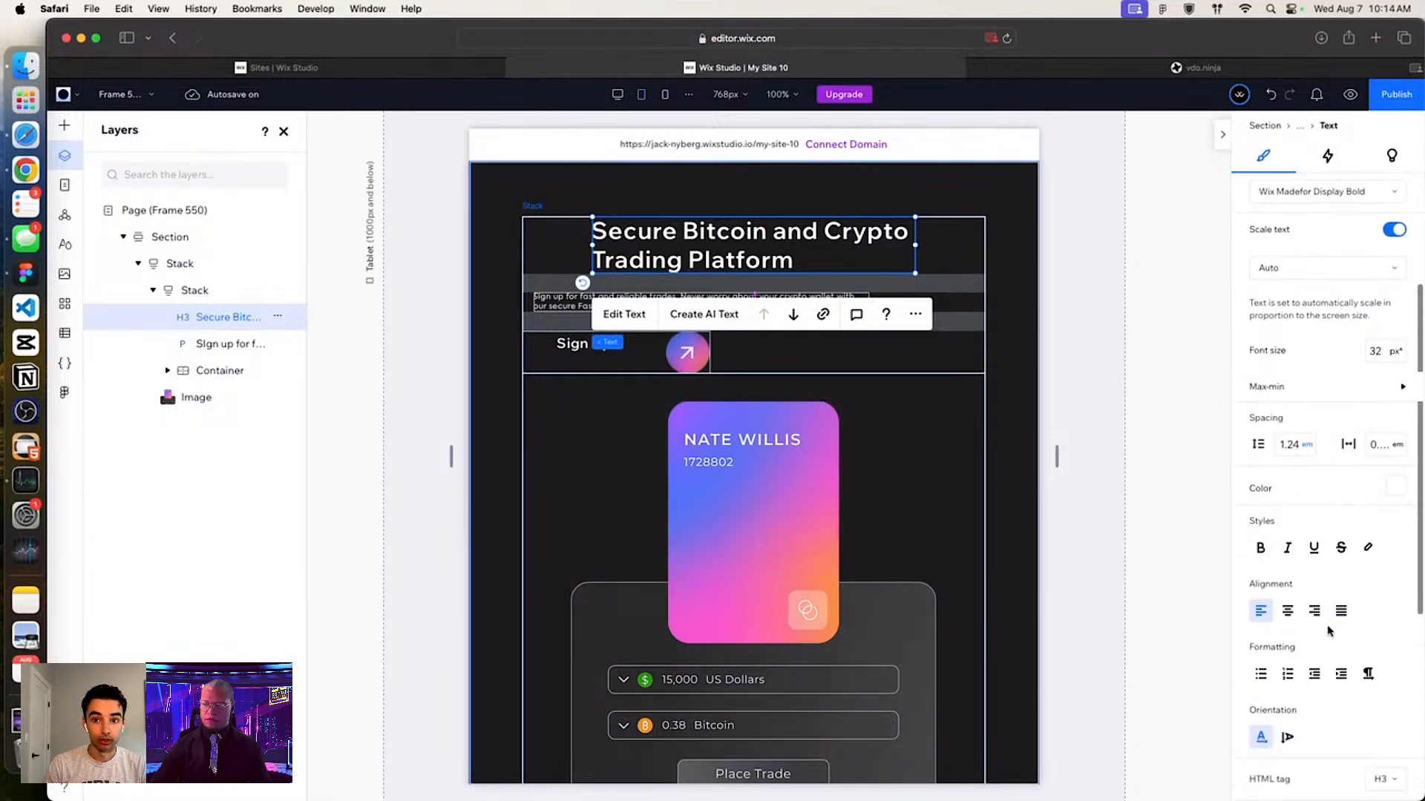
{"action": "left_click", "coordinate": [1287, 610]}
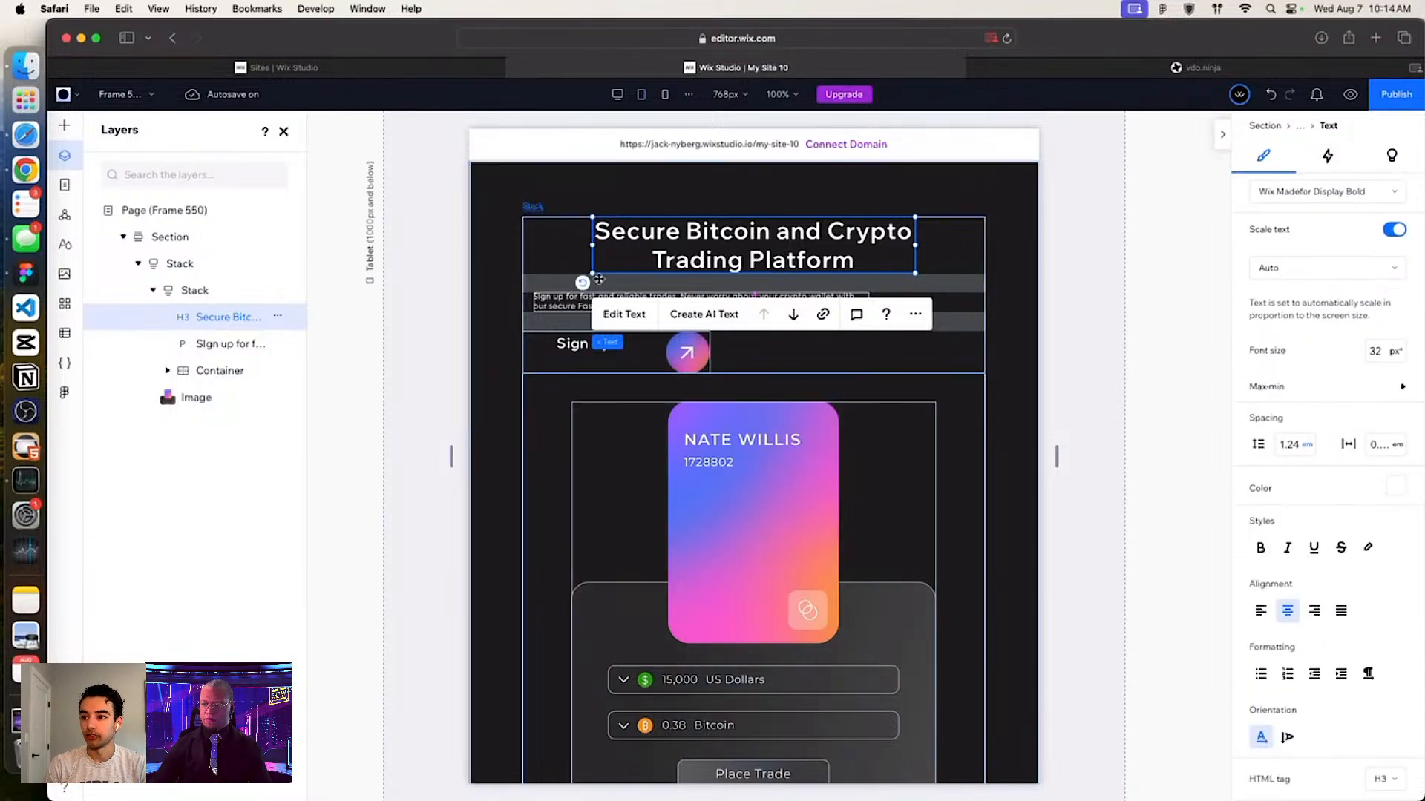
Step: Set the paragraph below the heading to a 15 px font size, and center its text and box in the stack
{"action": "left_click", "coordinate": [604, 301]}
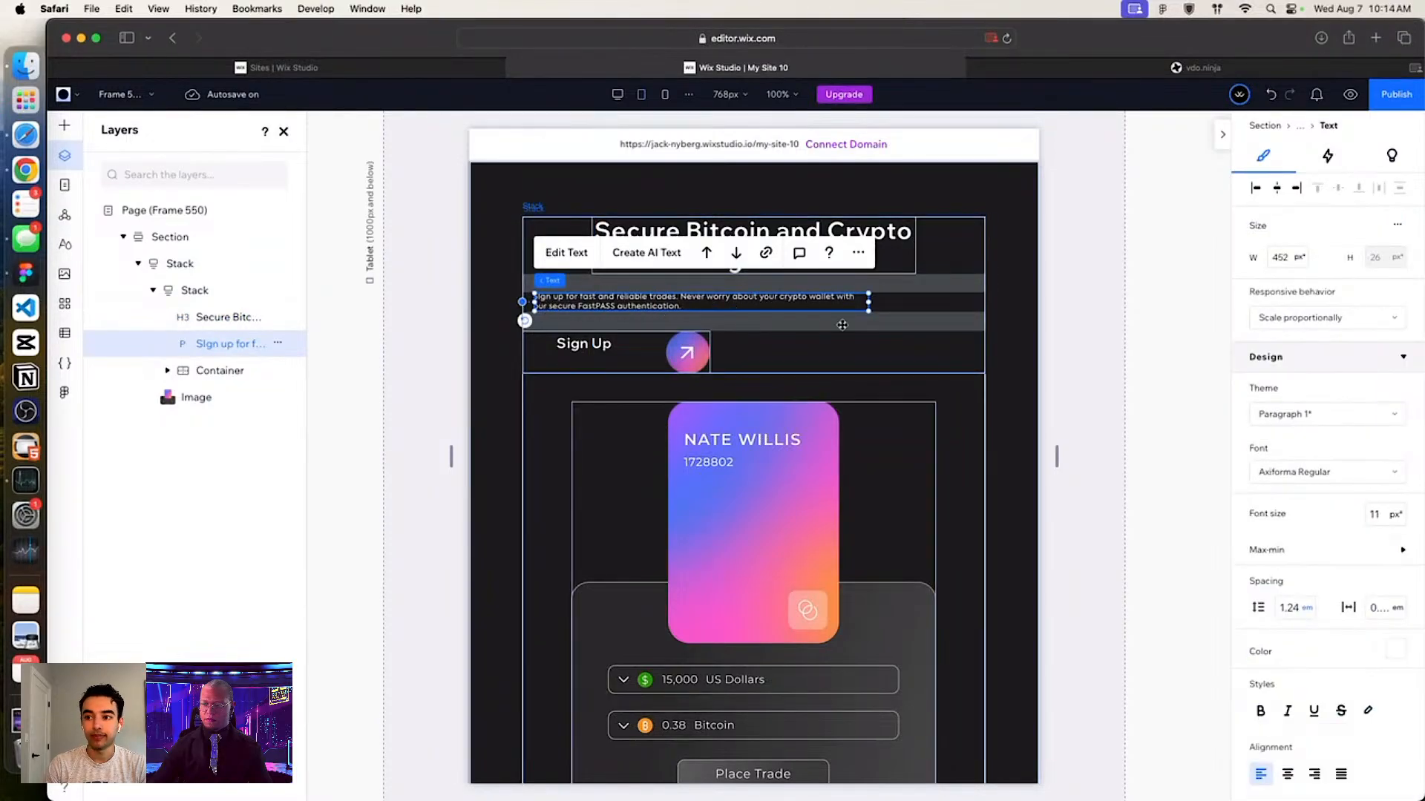
{"action": "left_click", "coordinate": [1379, 517]}
{"action": "type", "text": "5"}
{"action": "key", "text": "Return"}
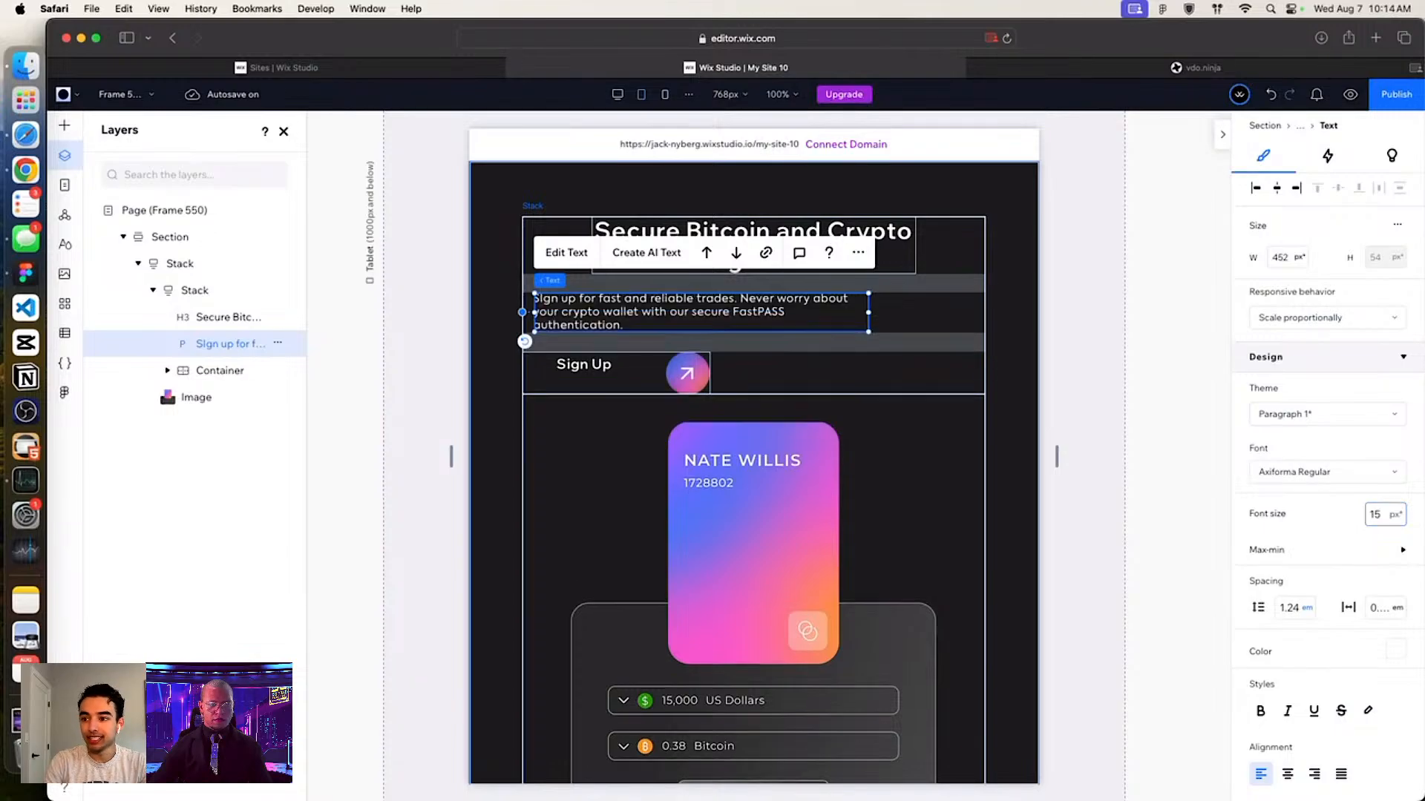
{"action": "left_click", "coordinate": [1287, 774]}
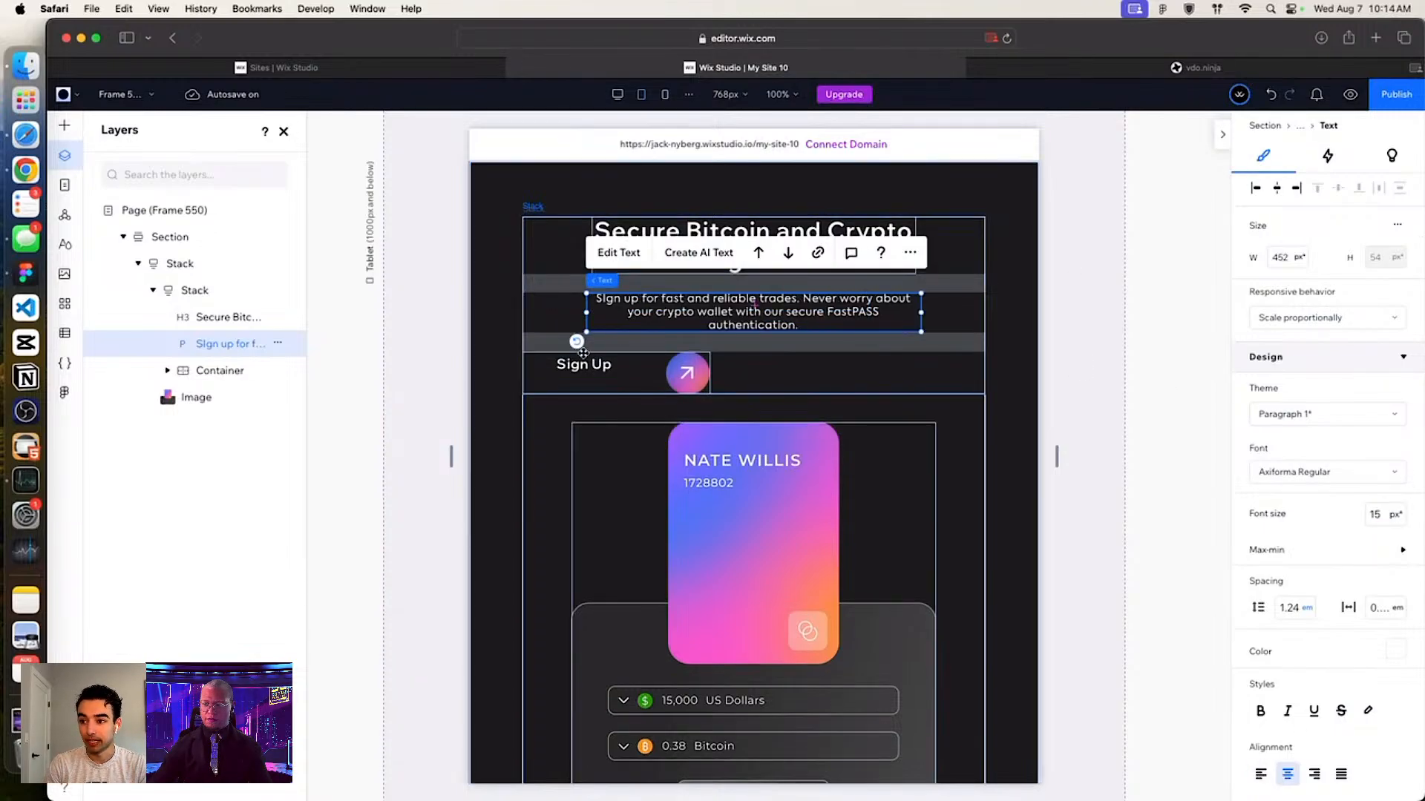
Step: Center the Sign Up container horizontally in the stack, and make its label 25 px and vertically centered in the container
{"action": "left_click", "coordinate": [619, 373]}
{"action": "left_click", "coordinate": [1277, 189]}
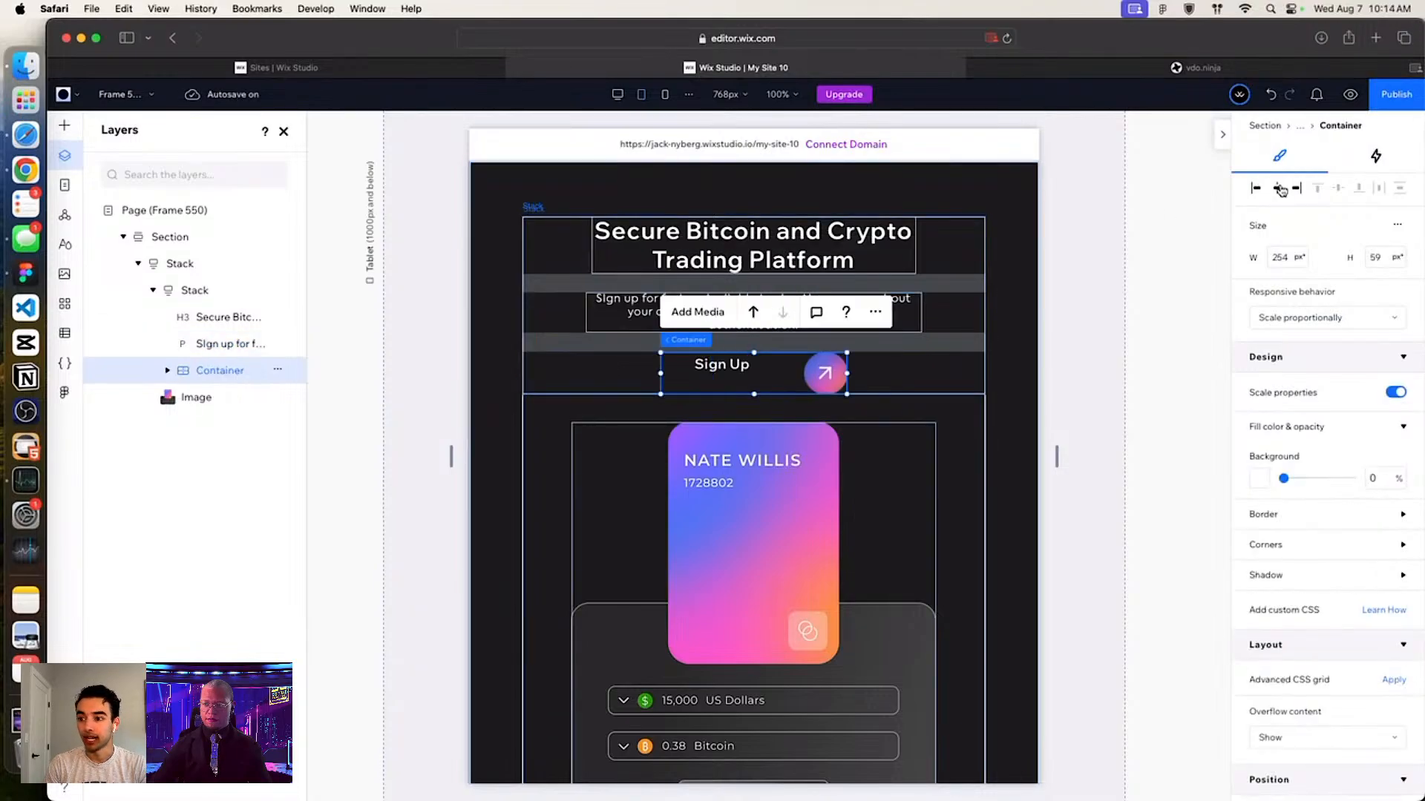
{"action": "left_click", "coordinate": [701, 367]}
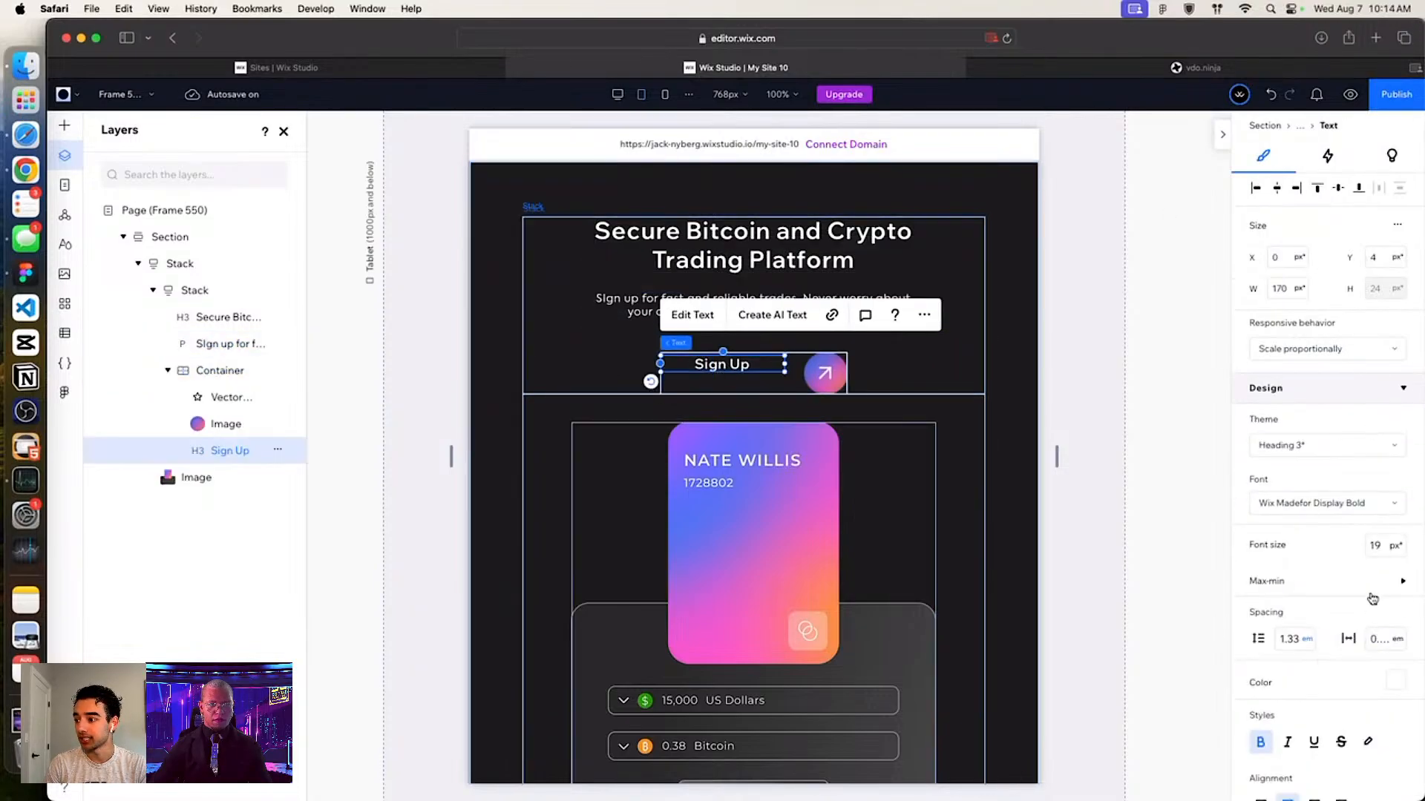
{"action": "left_click", "coordinate": [1382, 549]}
{"action": "type", "text": "25"}
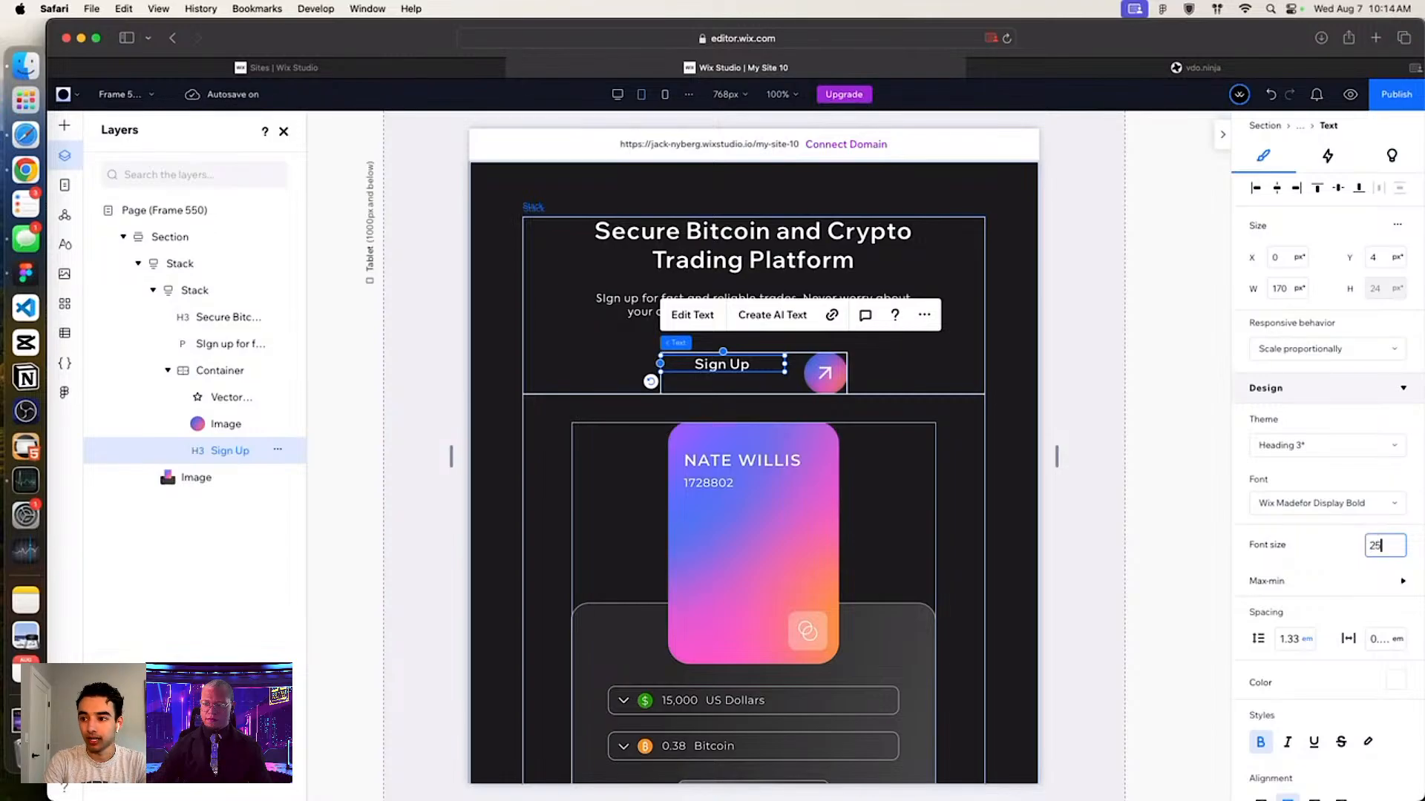
{"action": "key", "text": "Return"}
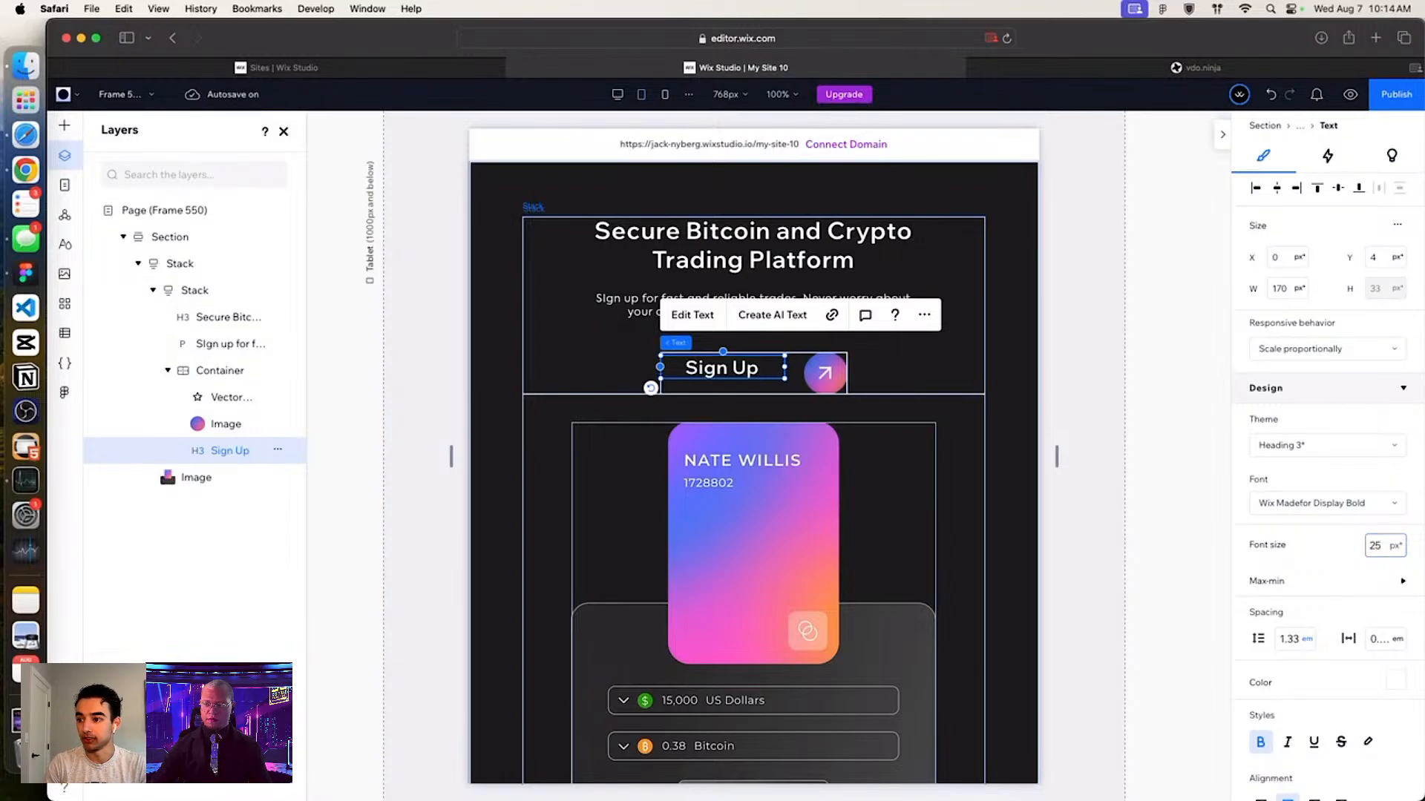
{"action": "left_click", "coordinate": [1340, 191]}
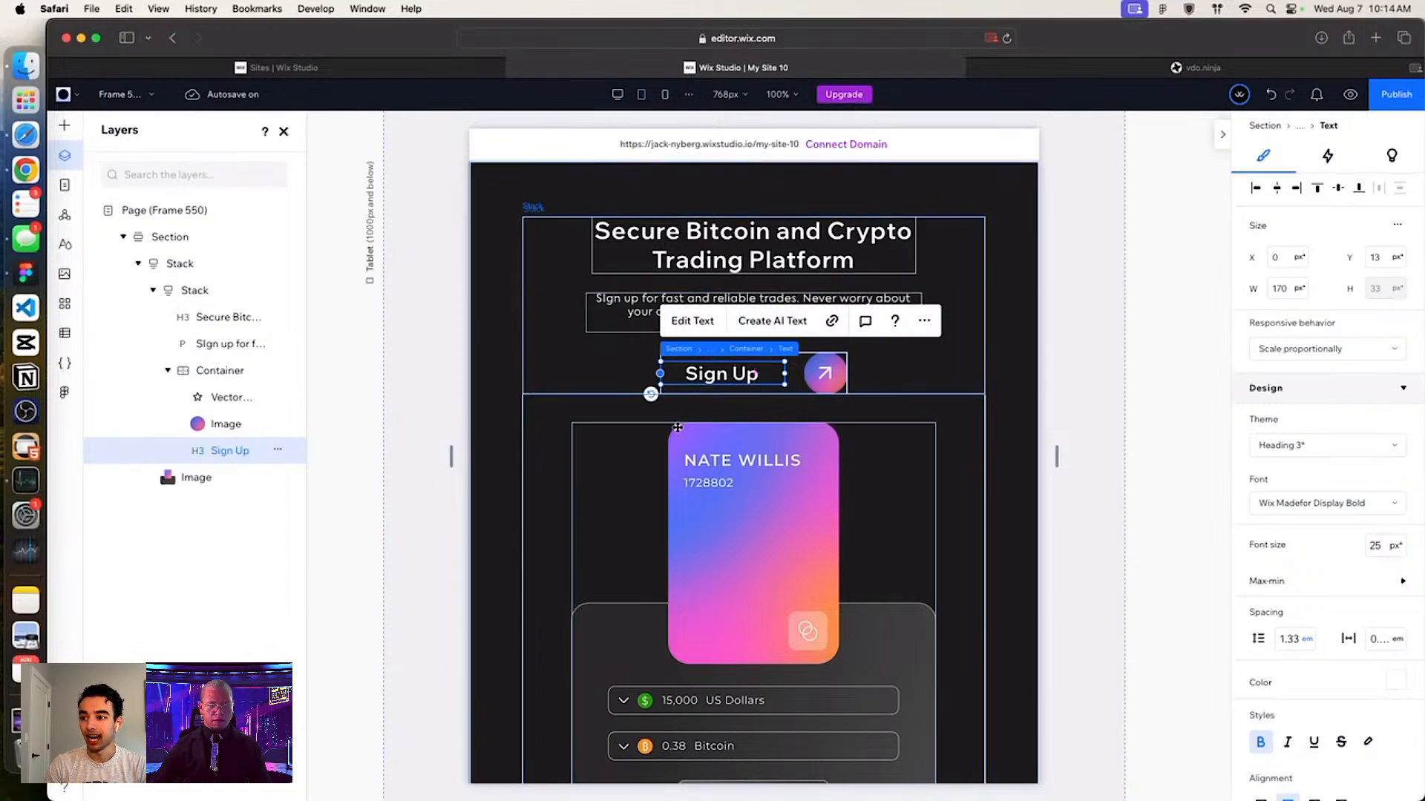
{"action": "left_click", "coordinate": [1046, 509]}
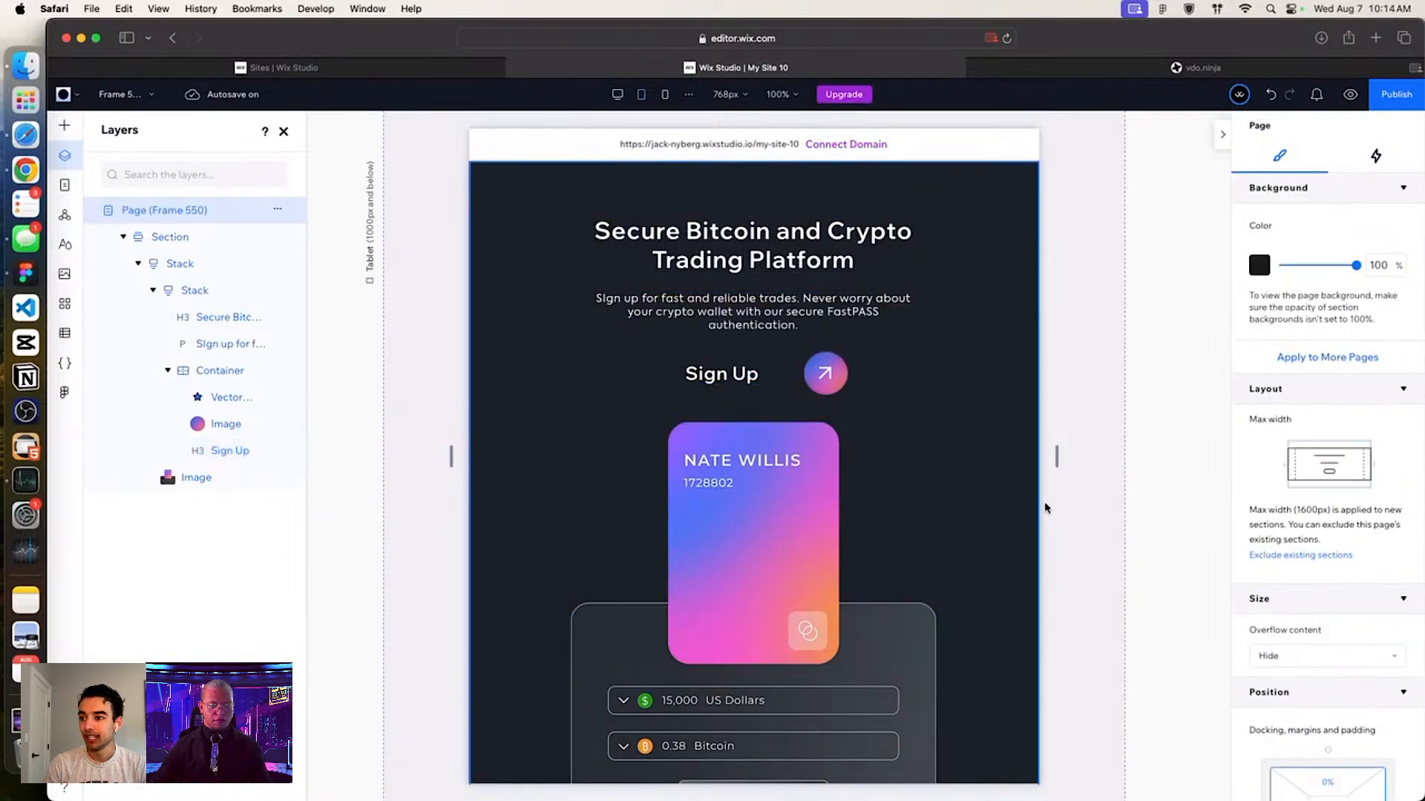
Step: Try to move the card image within the outer stack, and undo the move
{"action": "scroll", "coordinate": [541, 431], "scroll_direction": "down", "scroll_amount": 3}
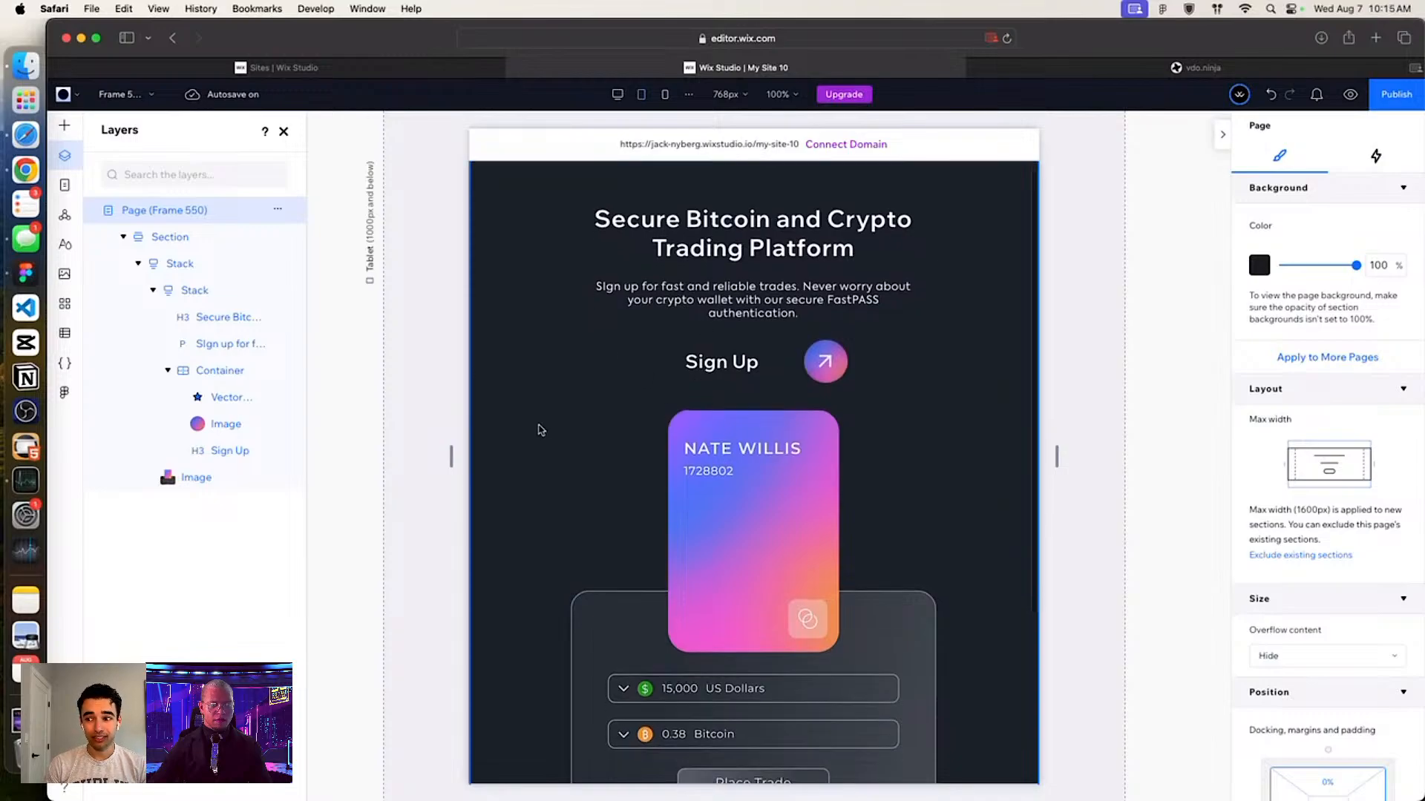
{"action": "scroll", "coordinate": [541, 430], "scroll_direction": "up", "scroll_amount": 3}
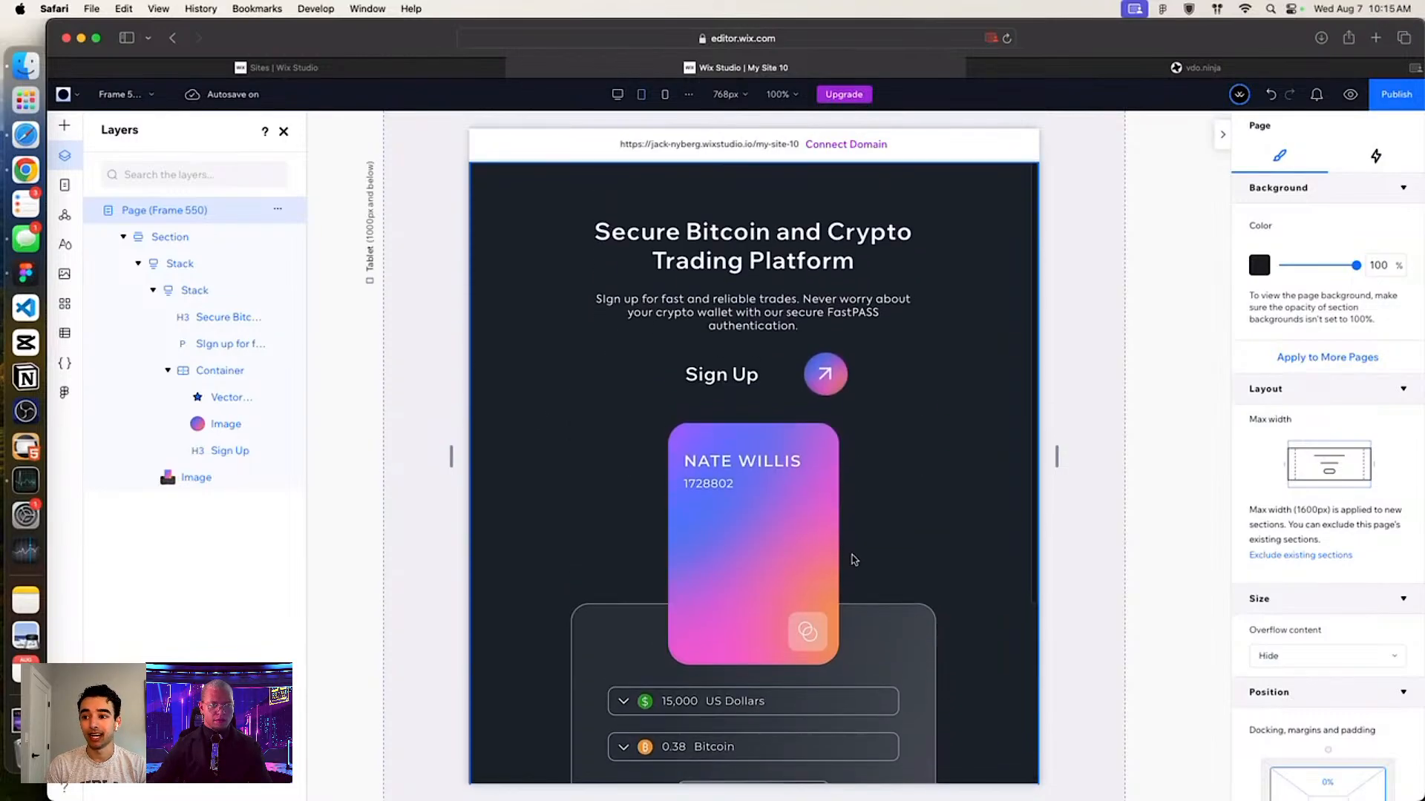
{"action": "left_click", "coordinate": [545, 433]}
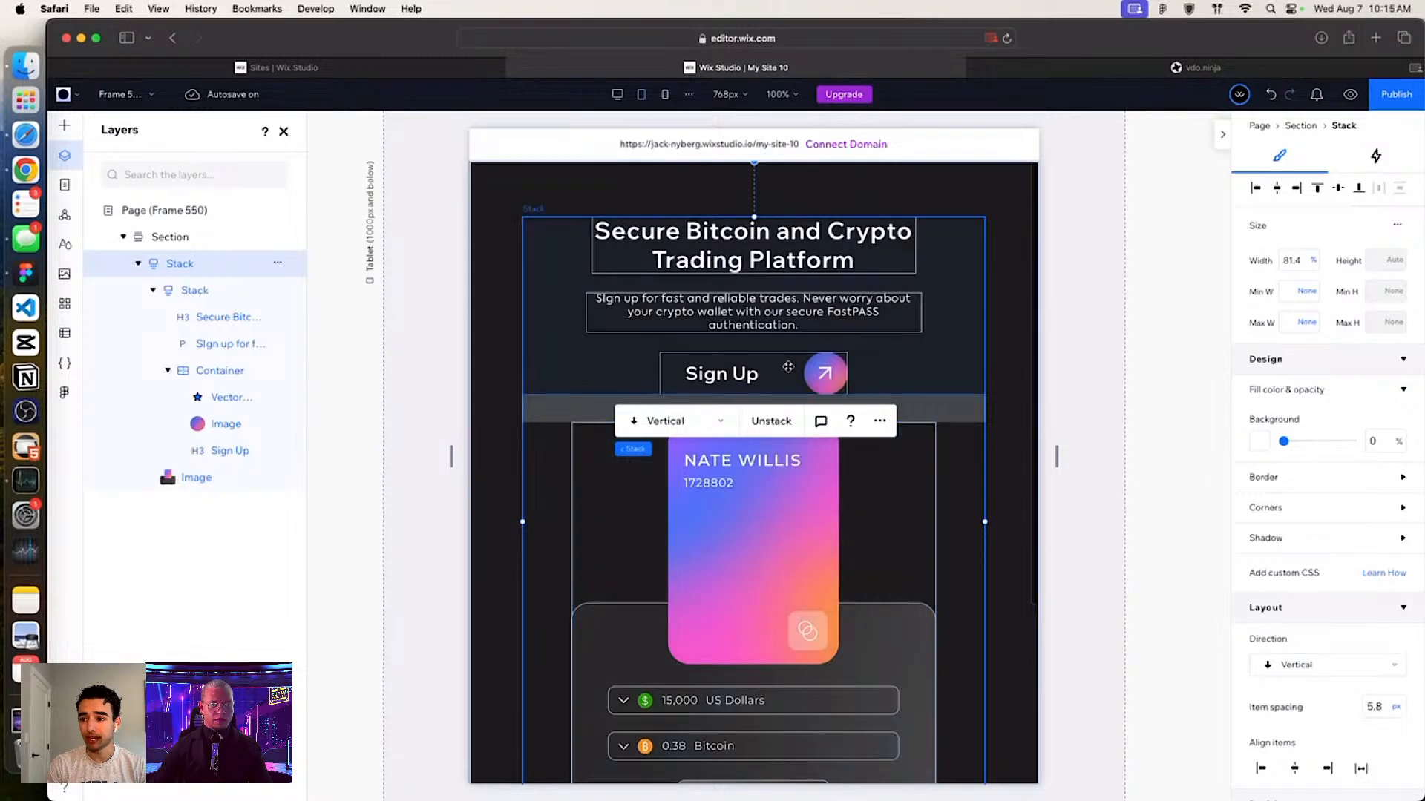
{"action": "left_click", "coordinate": [761, 346]}
{"action": "left_click", "coordinate": [737, 512]}
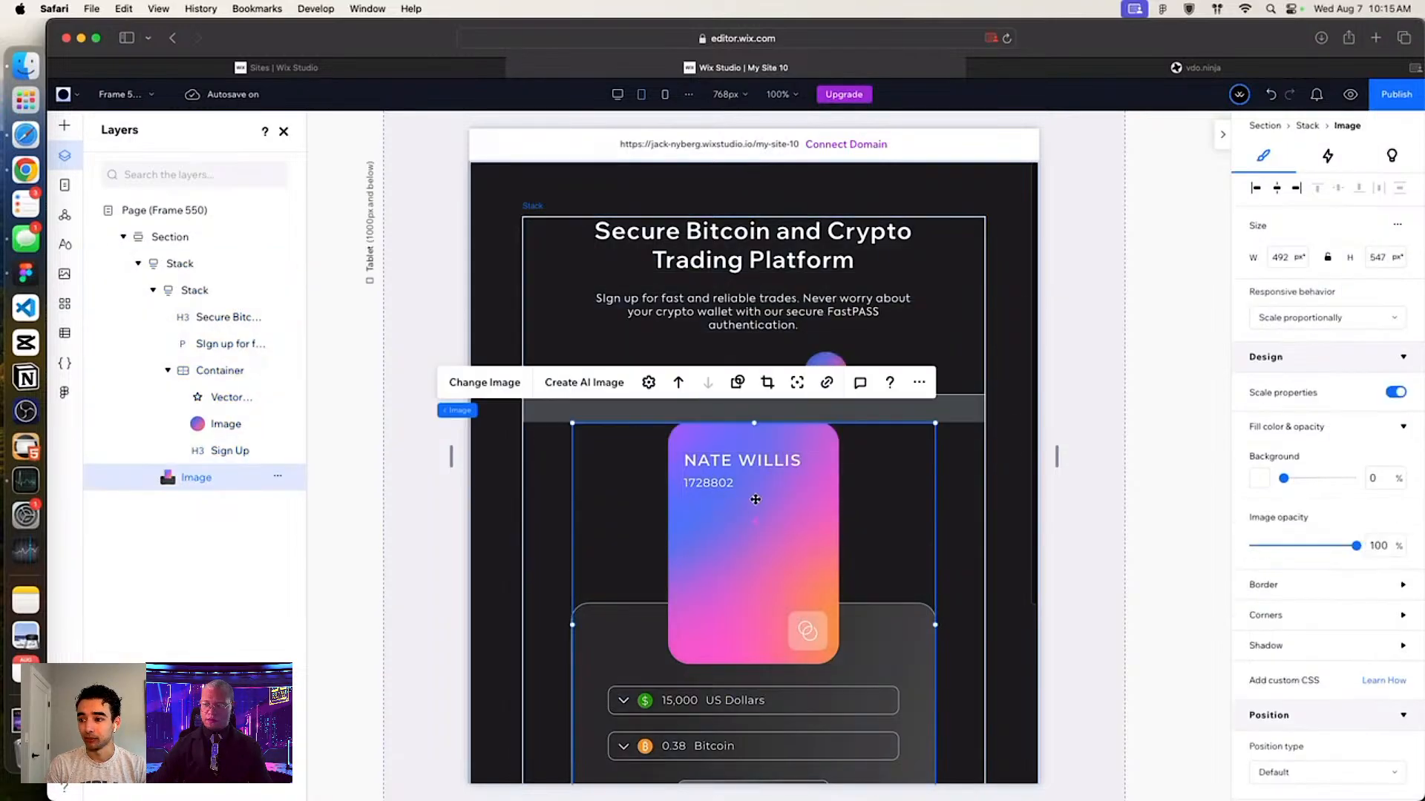
{"action": "scroll", "coordinate": [756, 500], "scroll_direction": "down", "scroll_amount": 3}
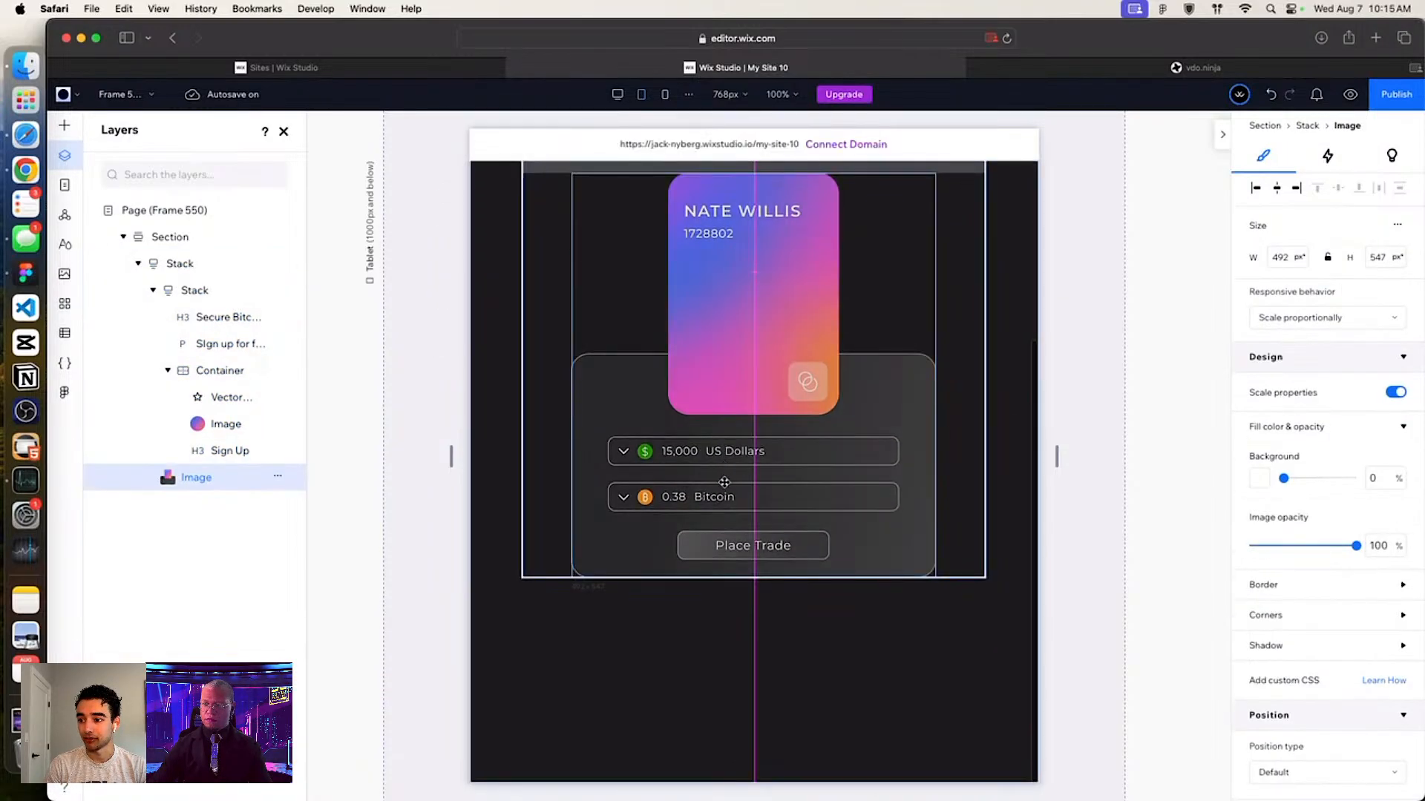
{"action": "left_click_drag", "start_coordinate": [725, 483], "coordinate": [720, 528]}
{"action": "scroll", "coordinate": [796, 529], "scroll_direction": "up", "scroll_amount": 1}
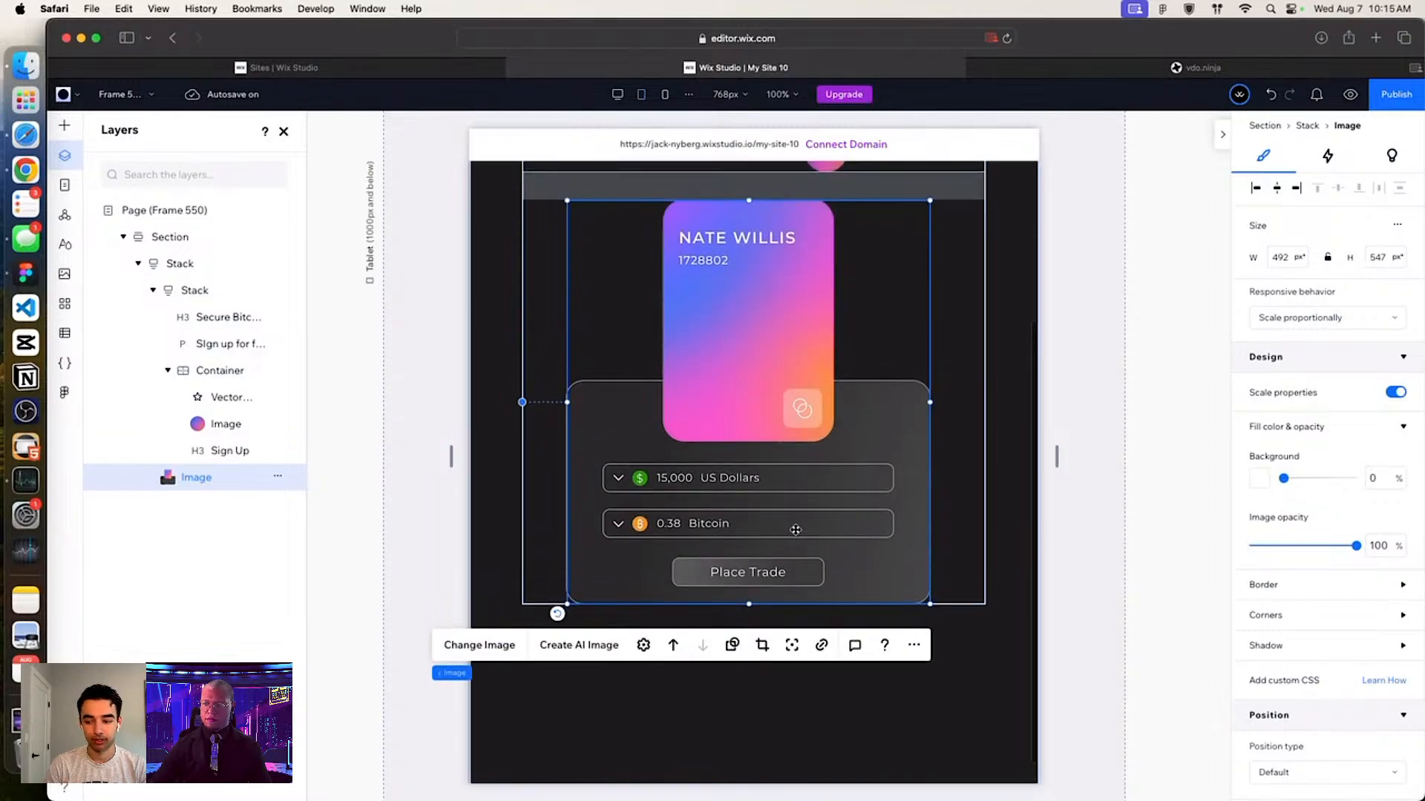
{"action": "key", "text": "super+z"}
Step: Widen the gap between the inner text stack and the card image, giving the outer stack an item spacing of about 10.6
{"action": "scroll", "coordinate": [796, 529], "scroll_direction": "up", "scroll_amount": 3}
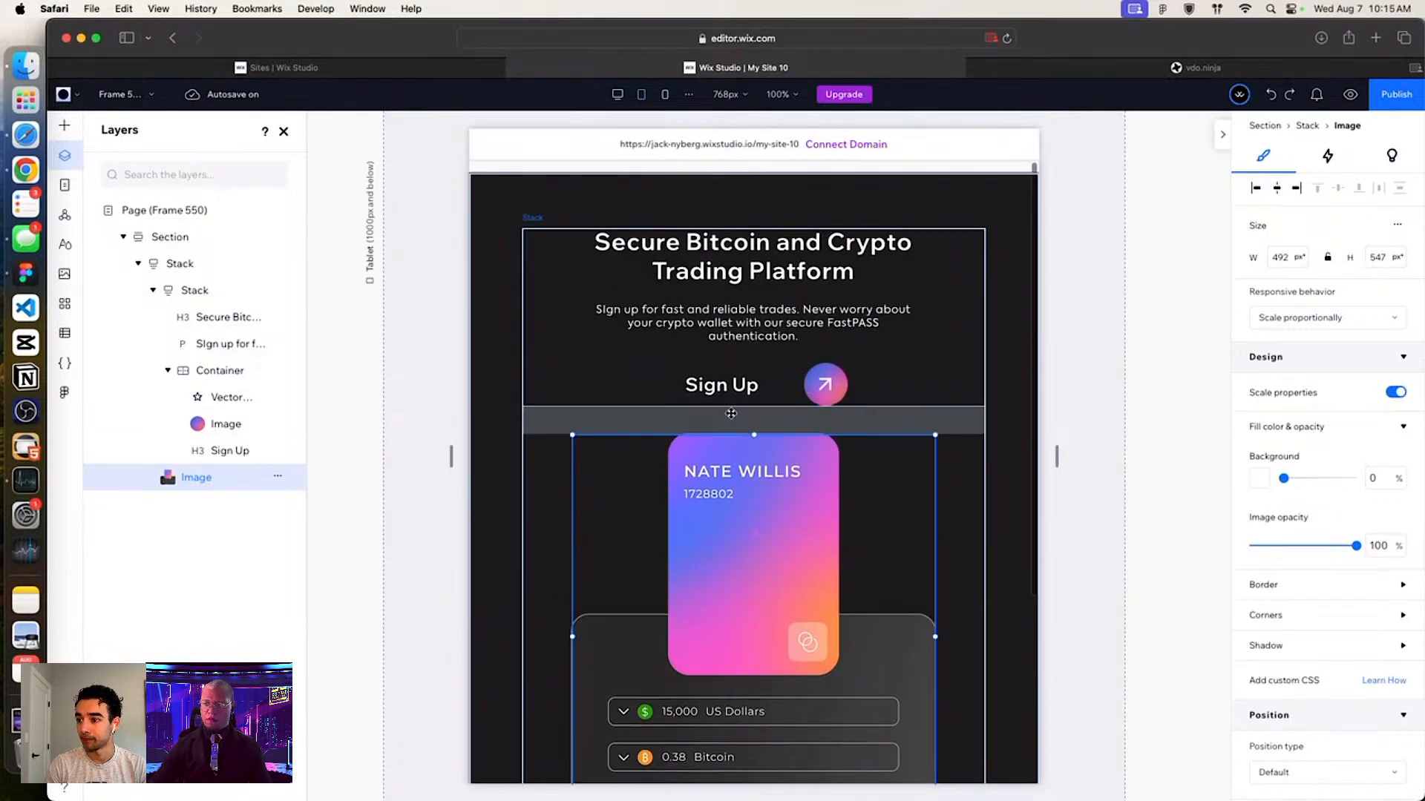
{"action": "left_click", "coordinate": [908, 408]}
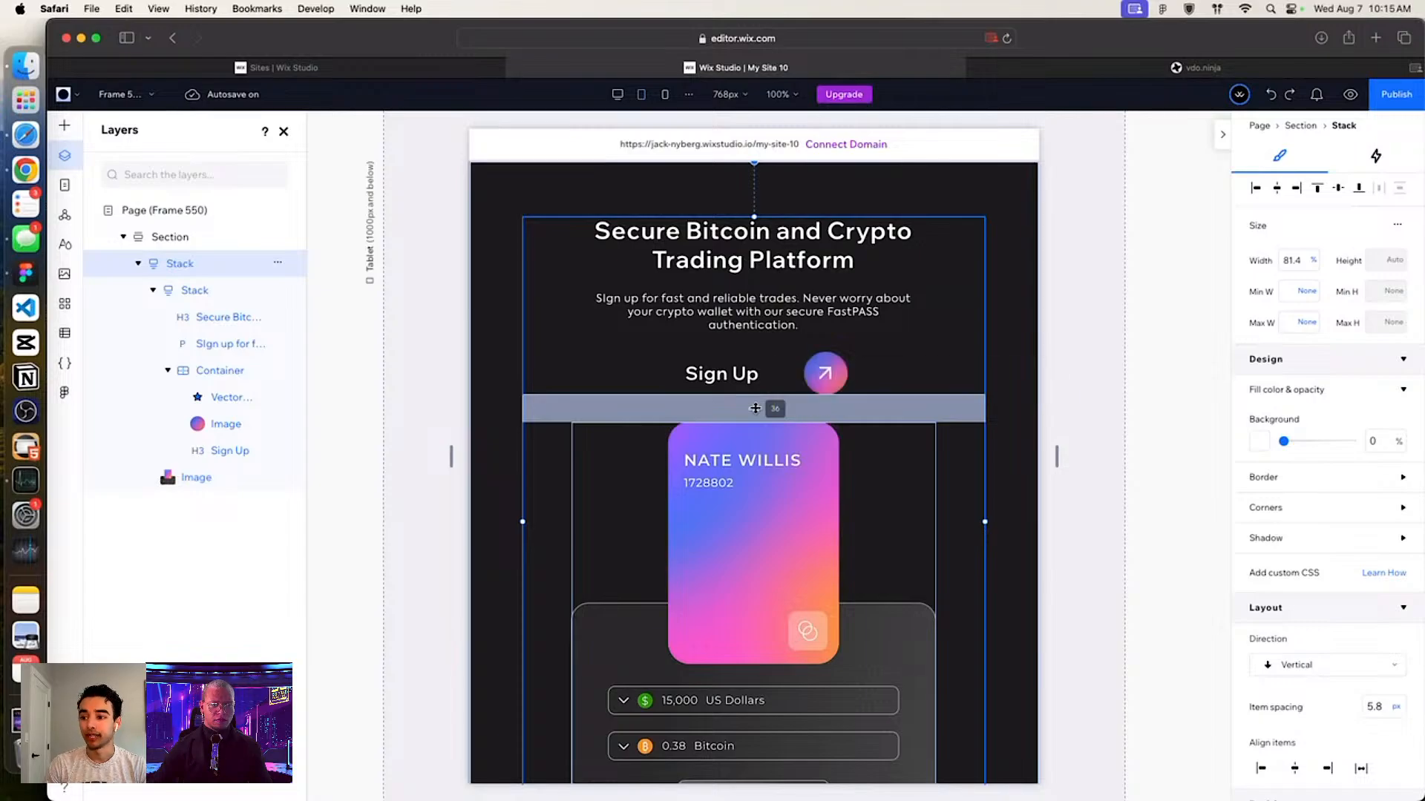
{"action": "left_click_drag", "start_coordinate": [754, 408], "coordinate": [755, 420]}
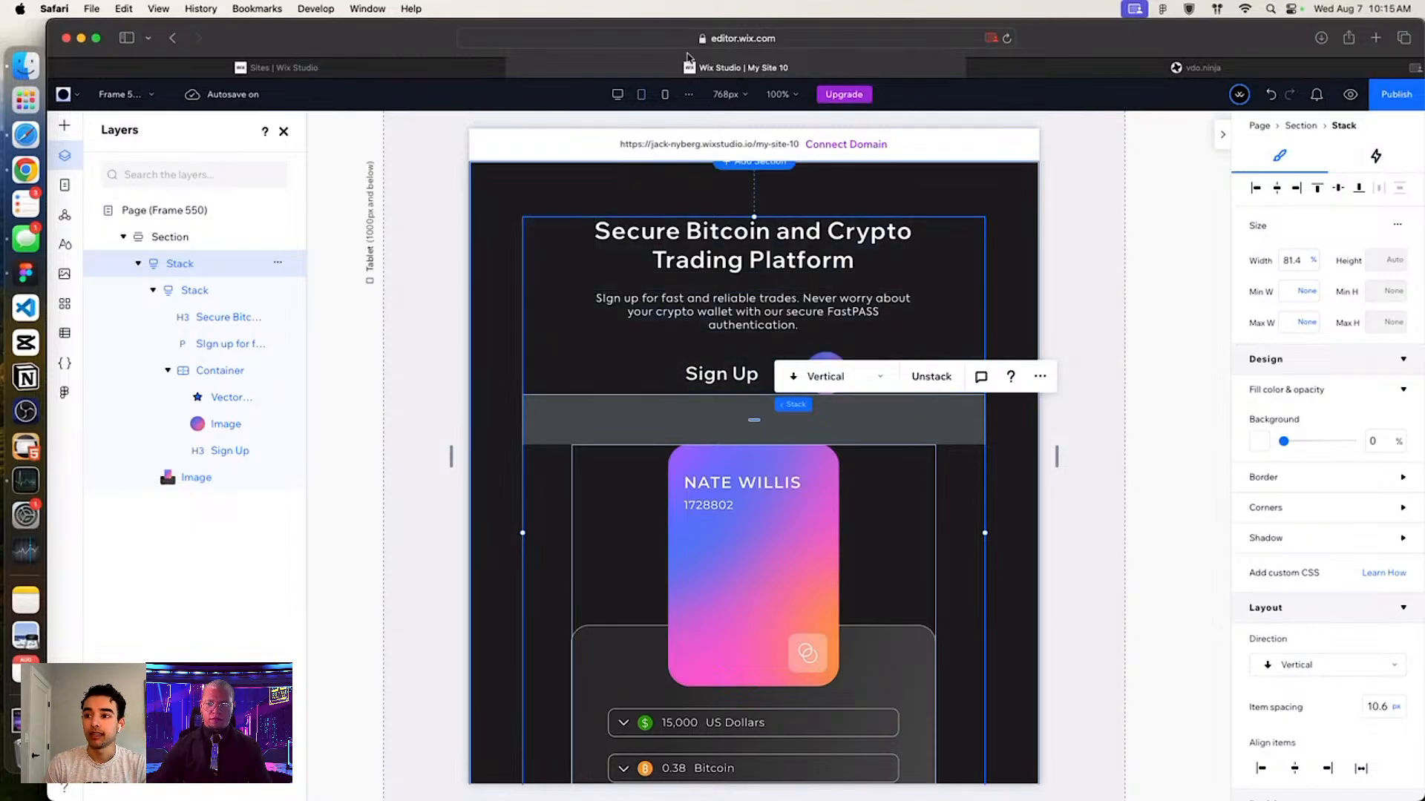
Step: Switch to the mobile breakpoint with the browser in full screen, and set the outer stack's width to 95%
{"action": "left_click", "coordinate": [663, 95]}
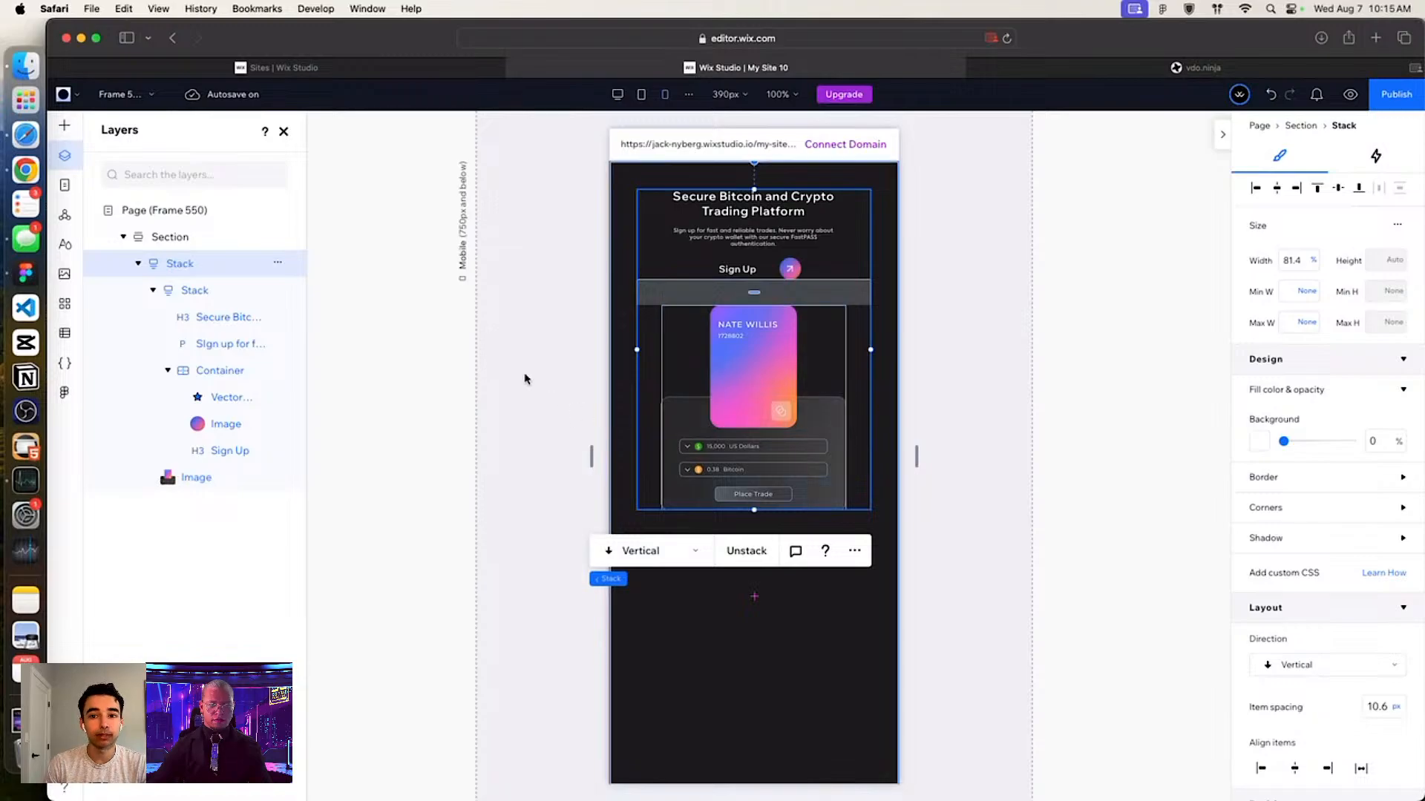
{"action": "left_click", "coordinate": [95, 37]}
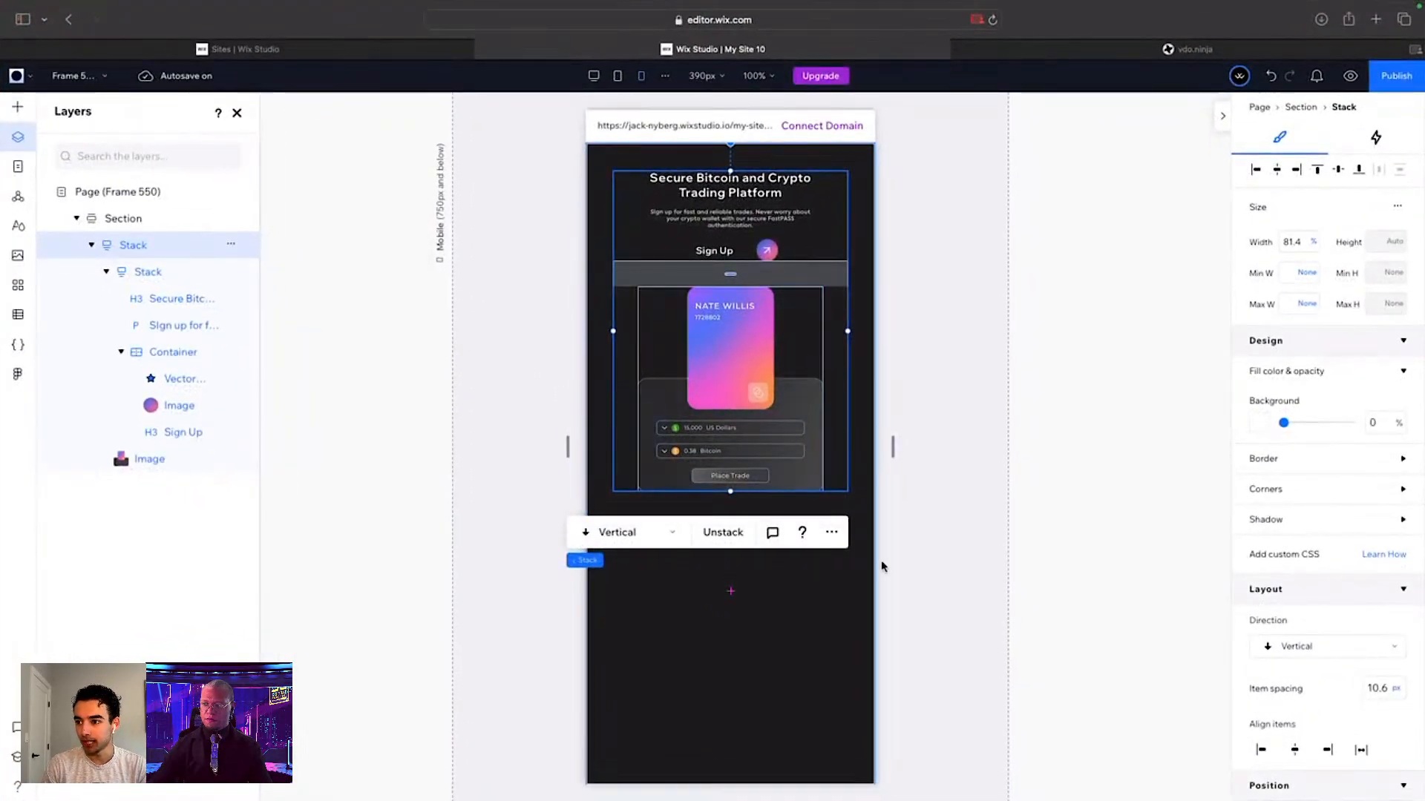
{"action": "left_click", "coordinate": [837, 244]}
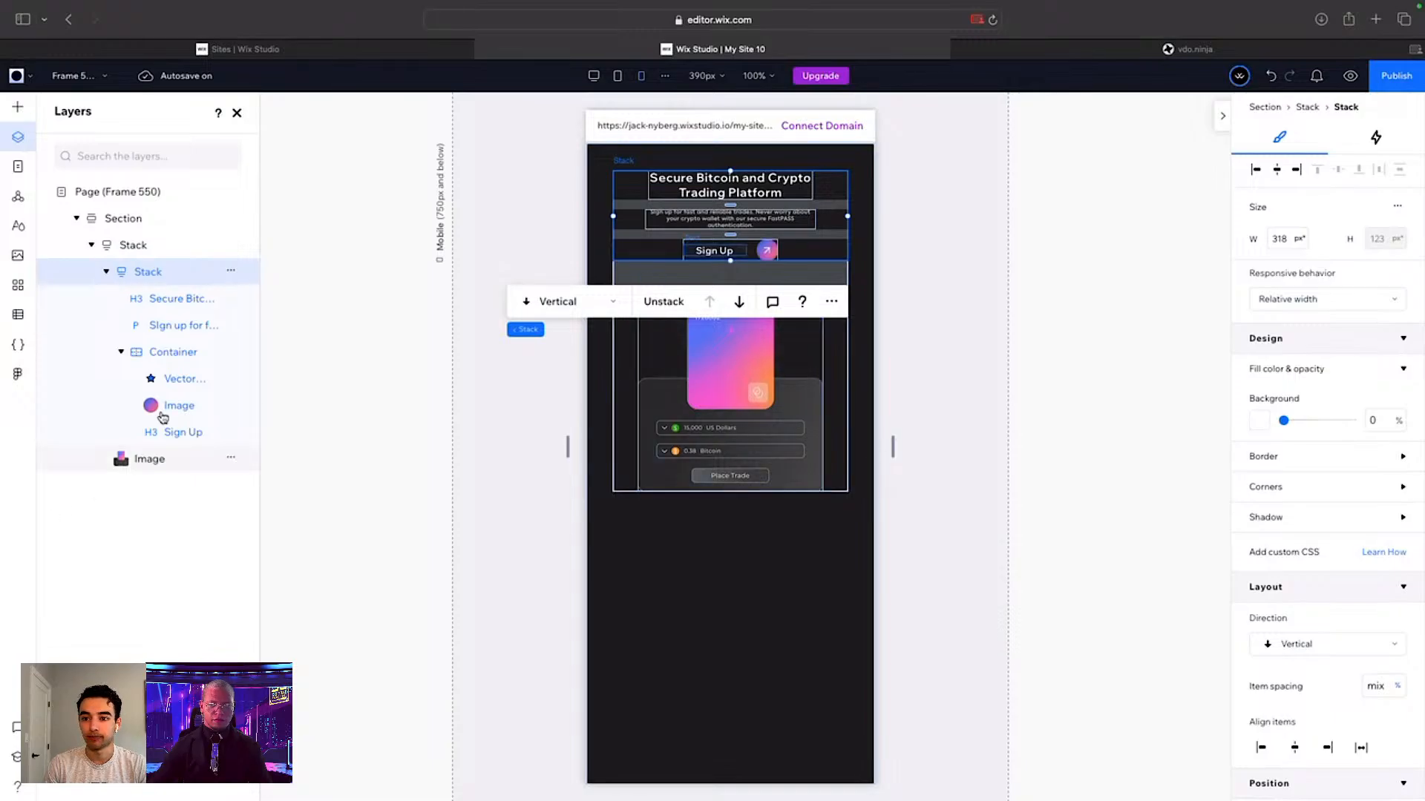
{"action": "left_click", "coordinate": [147, 251]}
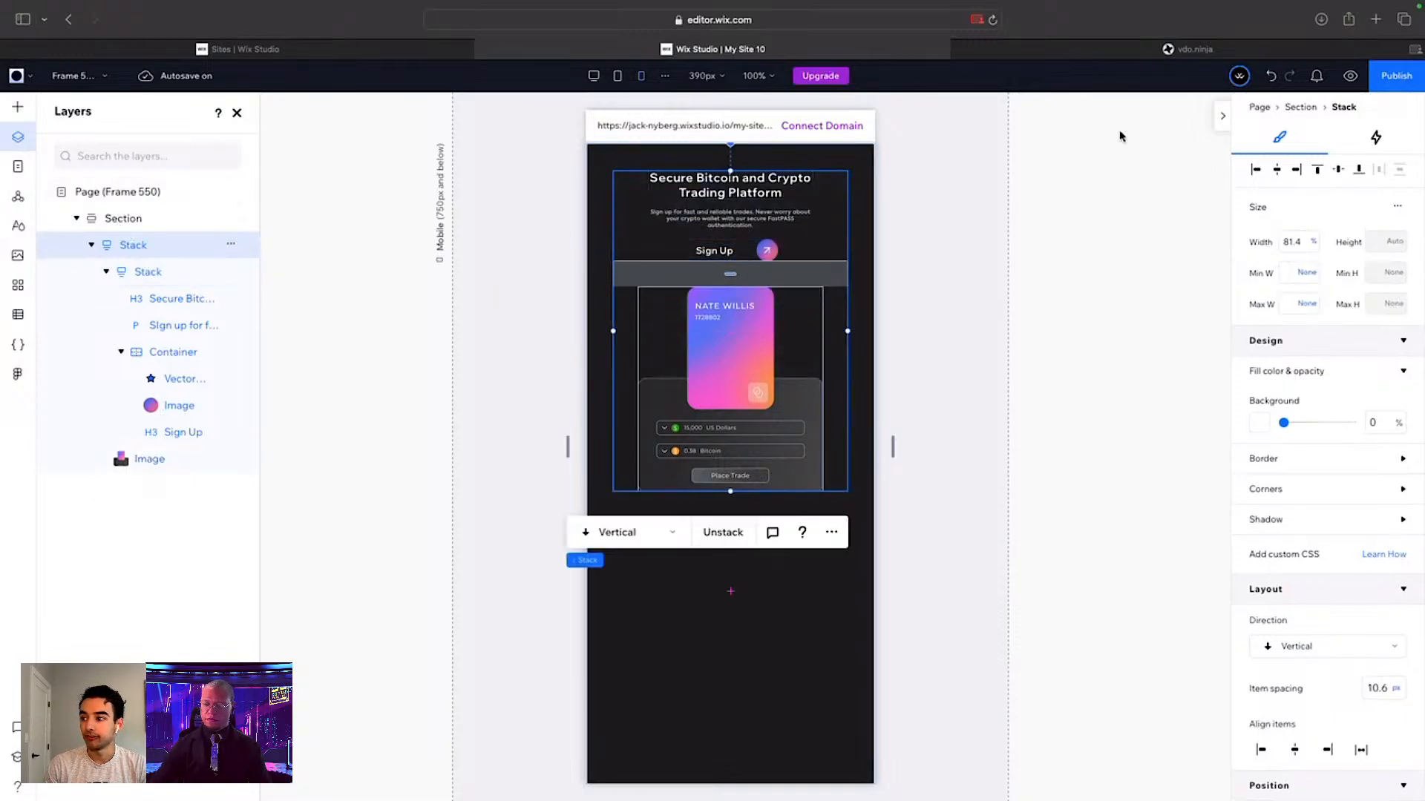
{"action": "left_click", "coordinate": [1295, 241]}
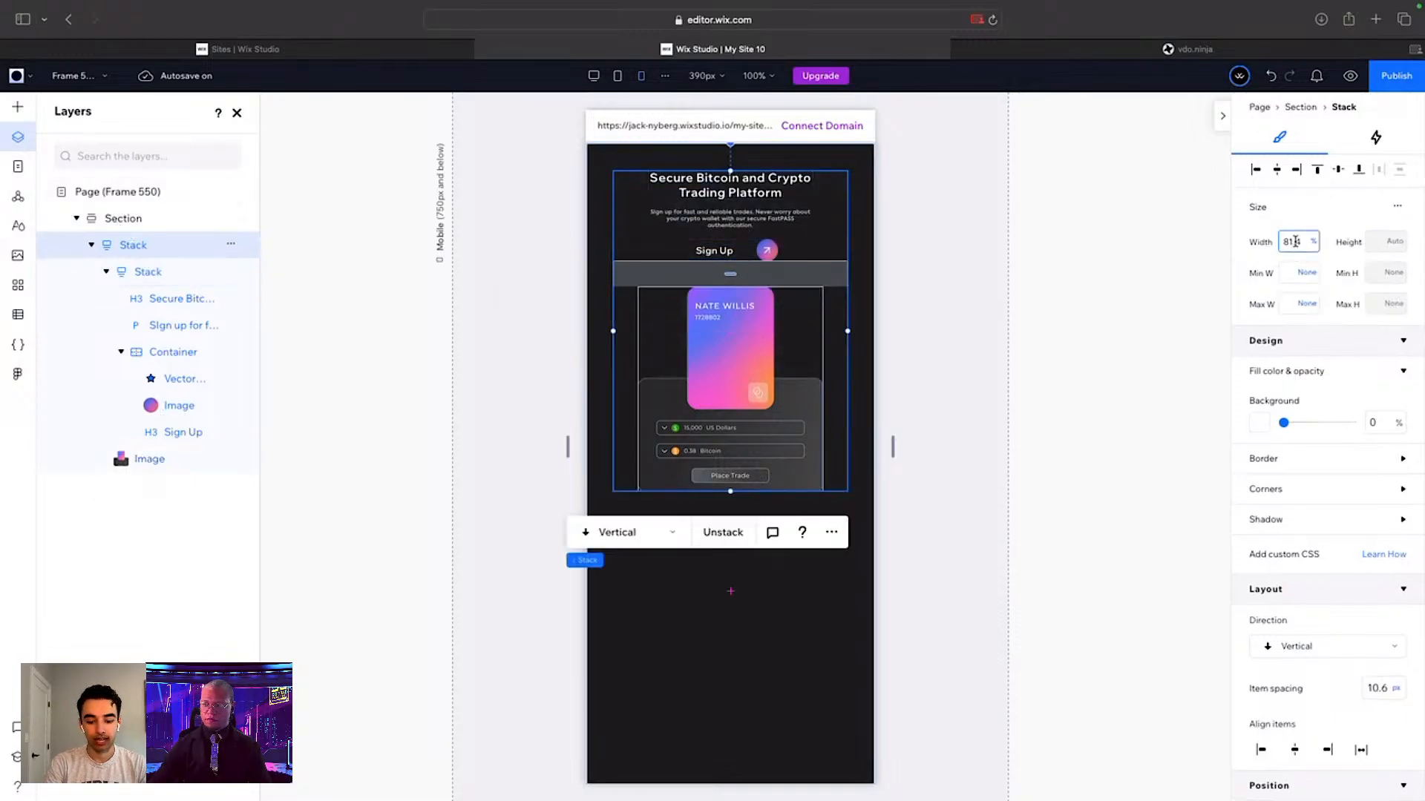
{"action": "key", "text": "BackSpace"}
{"action": "key", "text": "BackSpace"}
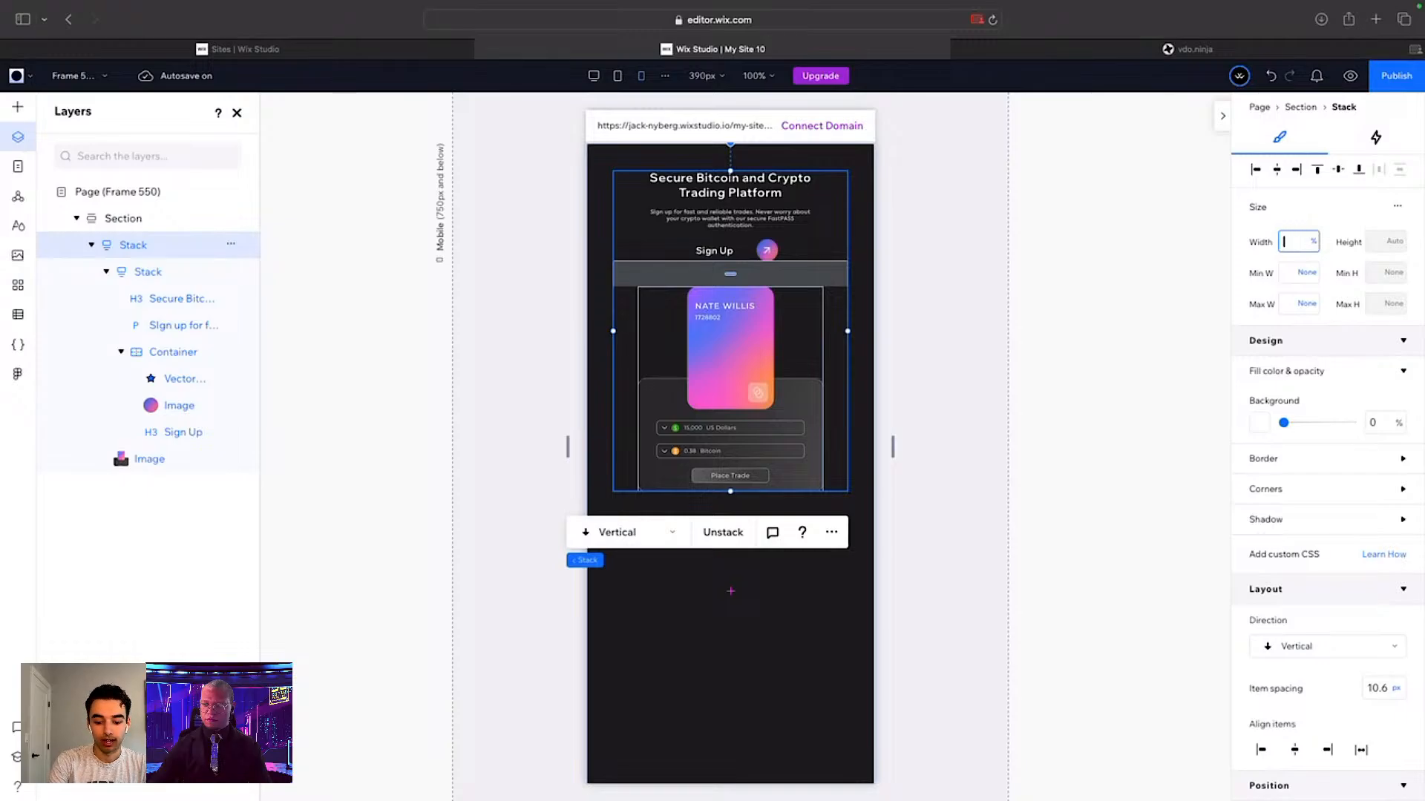
{"action": "type", "text": "95"}
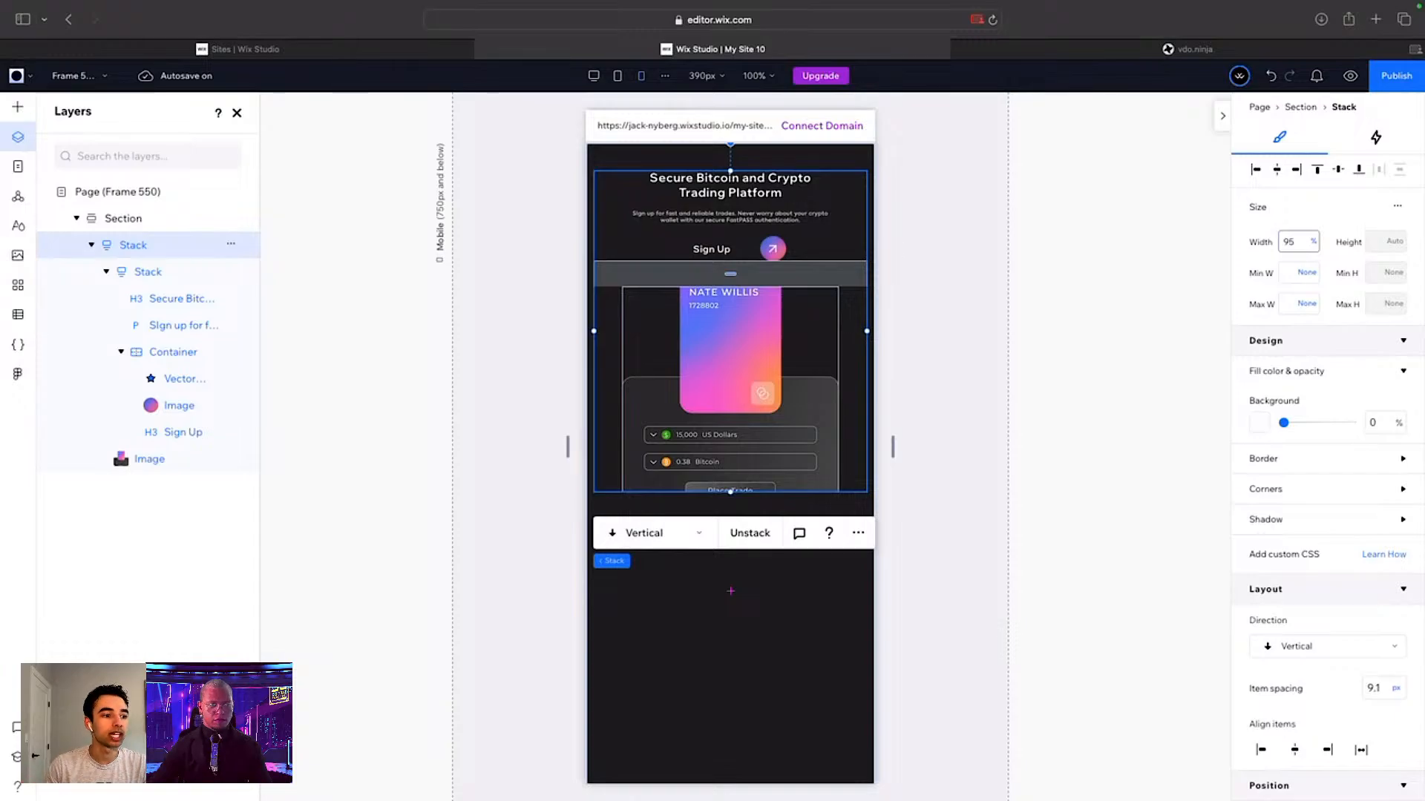
Step: Enlarge the card image to about 320 by 356 px, reset the image to its original proportions, and center it horizontally in the stack
{"action": "left_click", "coordinate": [713, 397]}
{"action": "left_click_drag", "start_coordinate": [730, 496], "coordinate": [731, 555]}
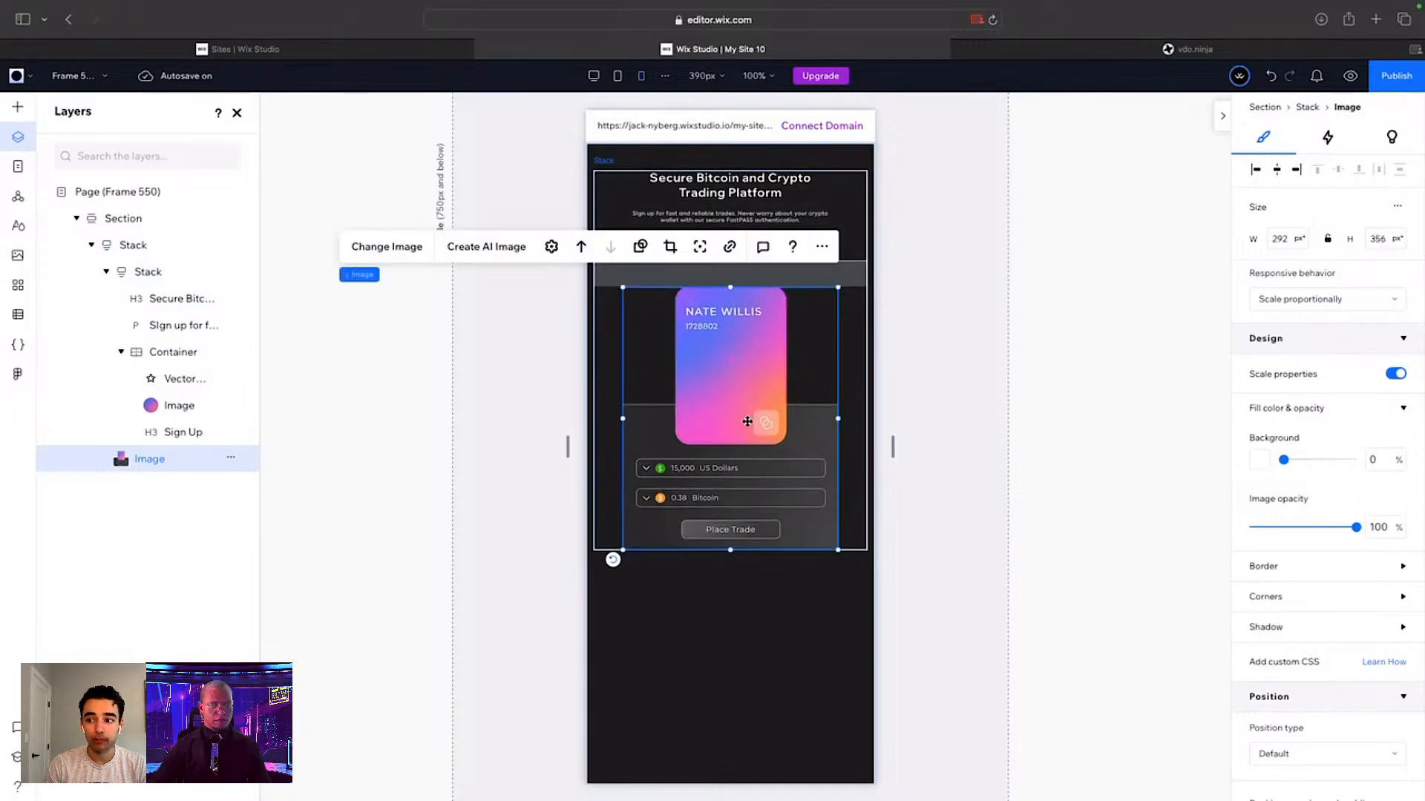
{"action": "left_click", "coordinate": [553, 246]}
{"action": "left_click", "coordinate": [1046, 461]}
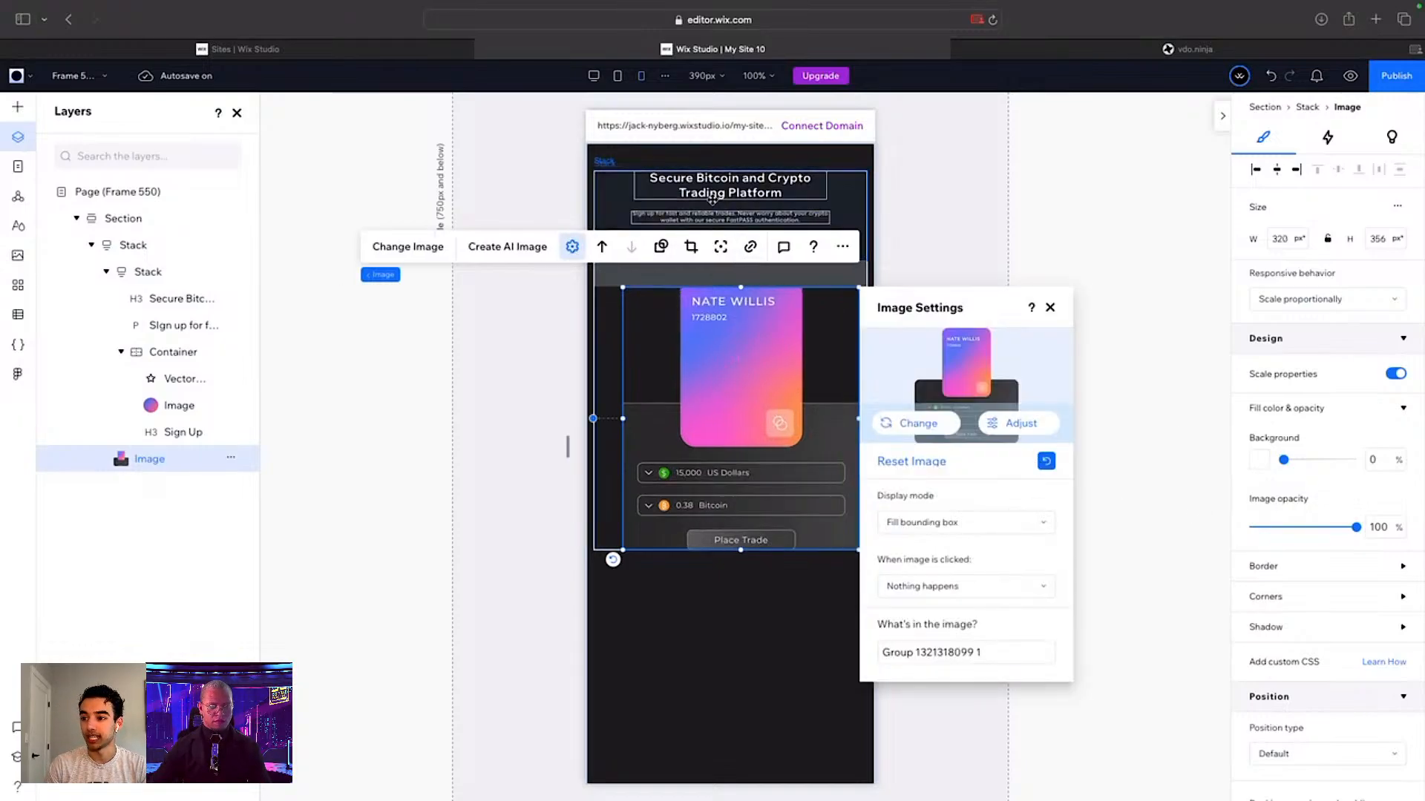
{"action": "left_click", "coordinate": [1050, 307]}
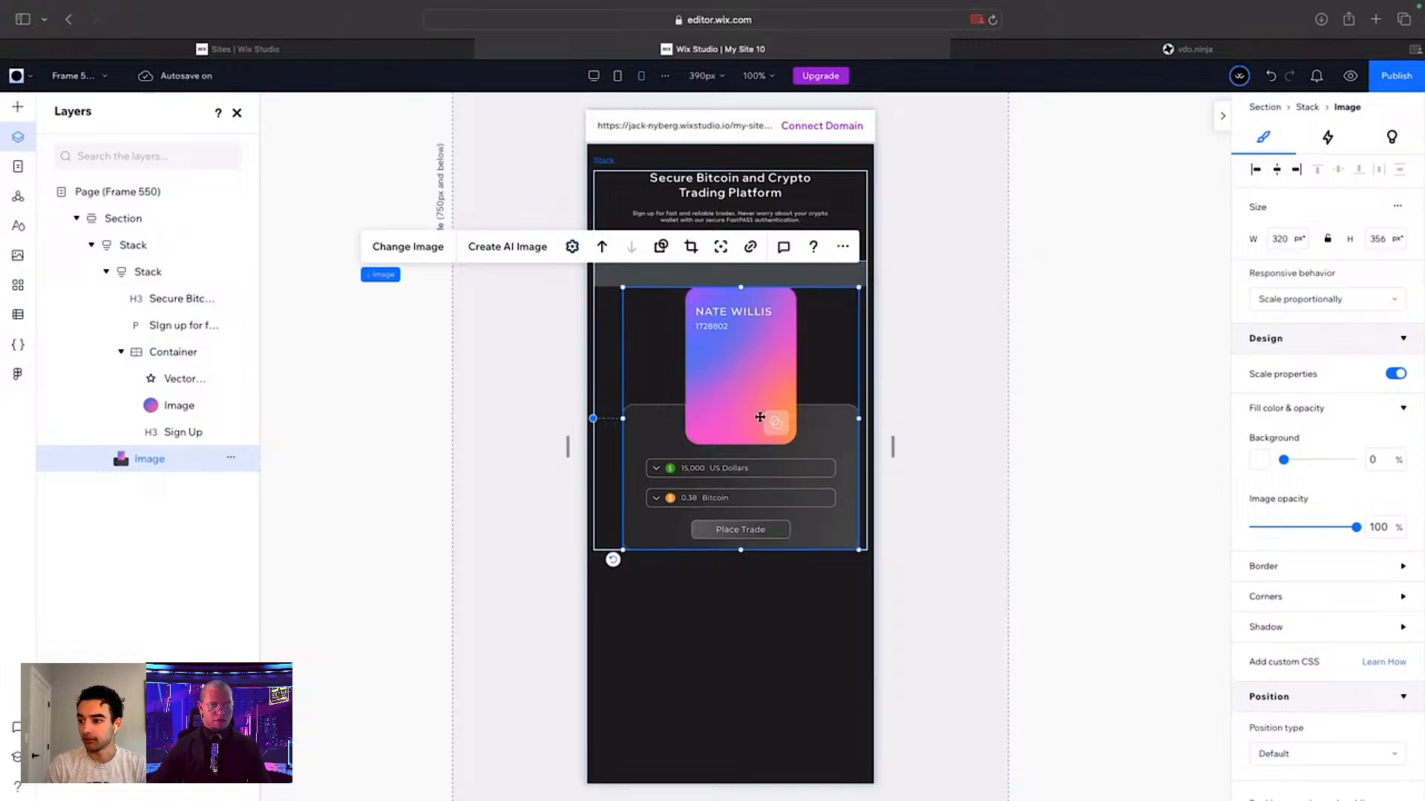
{"action": "left_click", "coordinate": [709, 639]}
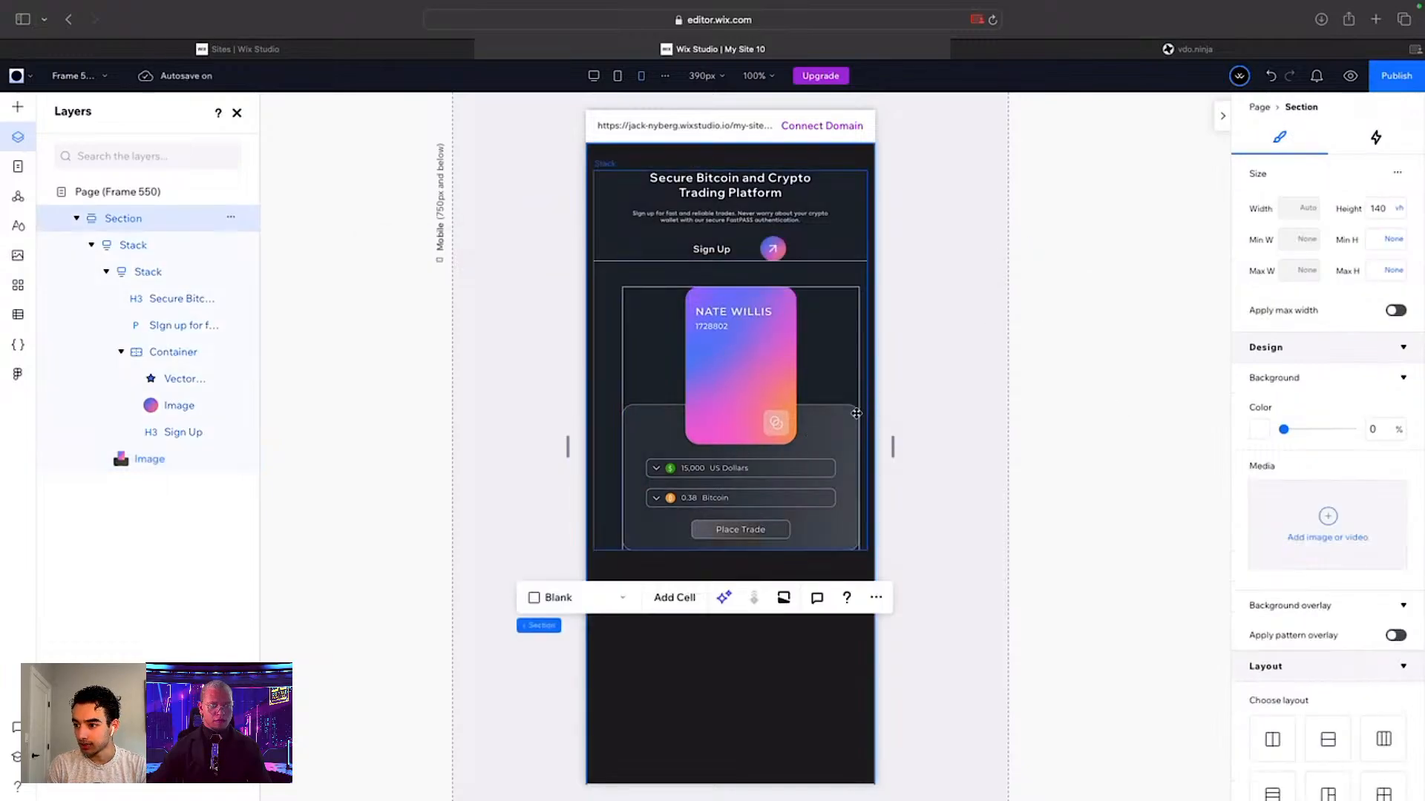
{"action": "left_click", "coordinate": [725, 461]}
{"action": "left_click", "coordinate": [735, 407]}
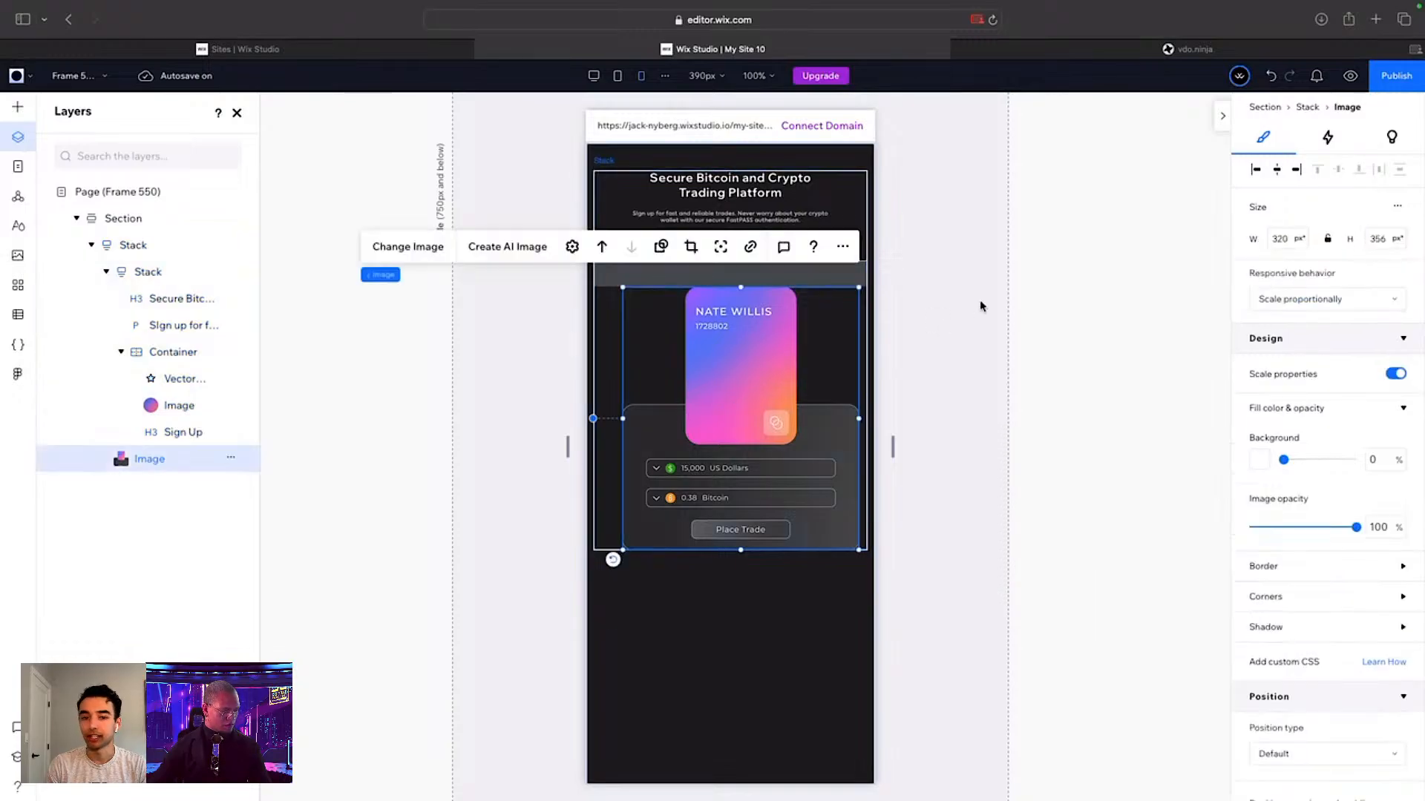
{"action": "left_click", "coordinate": [1276, 169]}
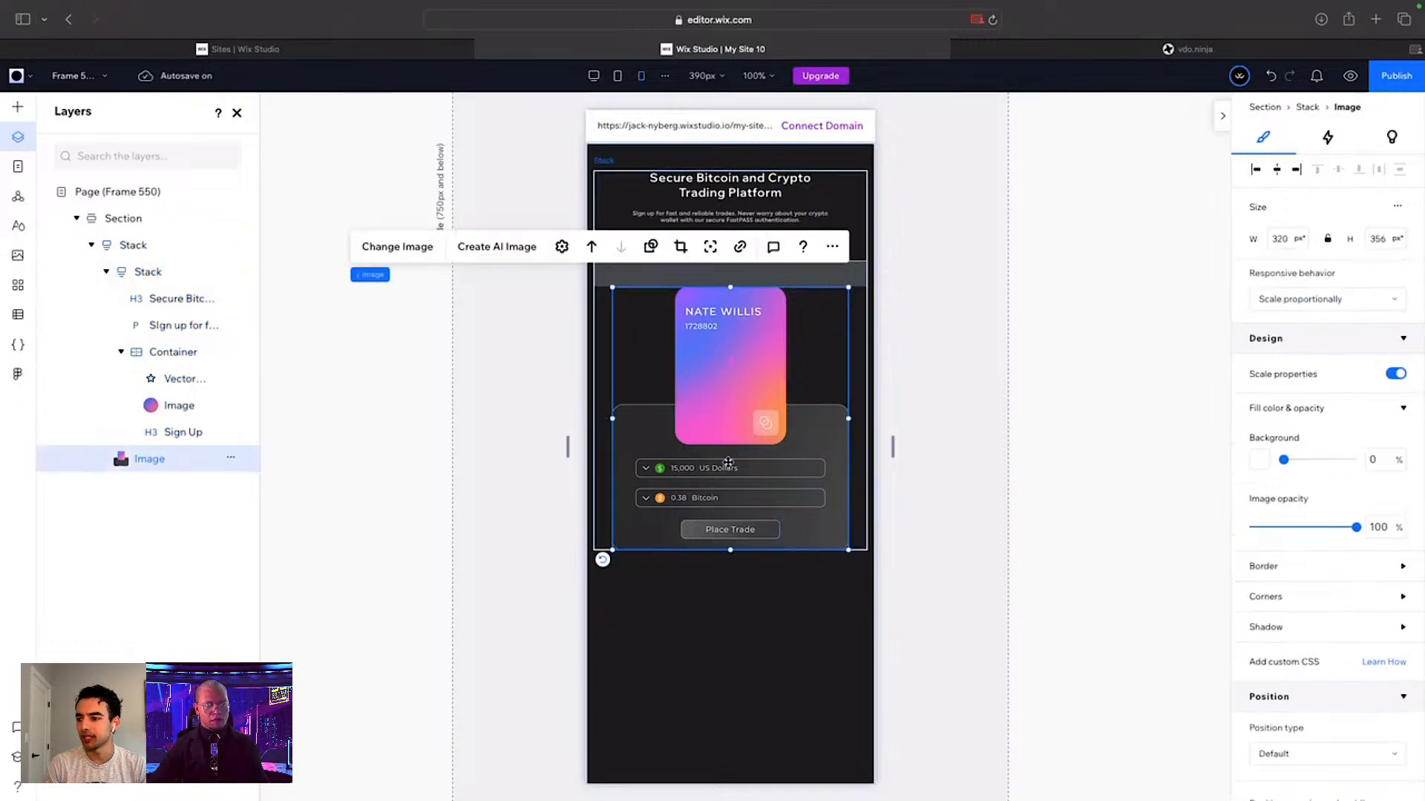
{"action": "left_click", "coordinate": [731, 566]}
{"action": "key", "text": "Escape"}
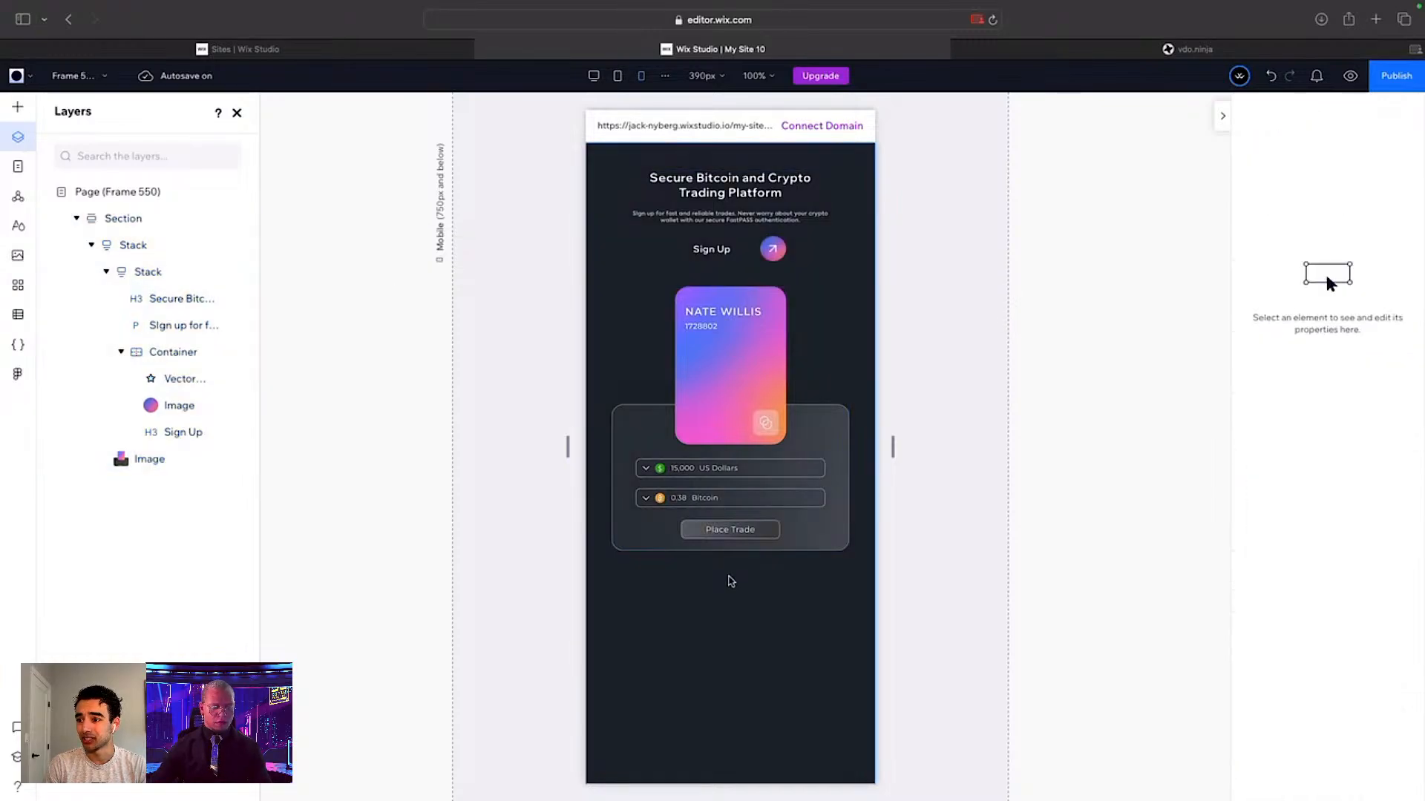
Step: Widen the gap between the inner text stack and the card image, giving the outer stack an item spacing of about 21.8
{"action": "left_click", "coordinate": [731, 581]}
{"action": "left_click", "coordinate": [731, 544]}
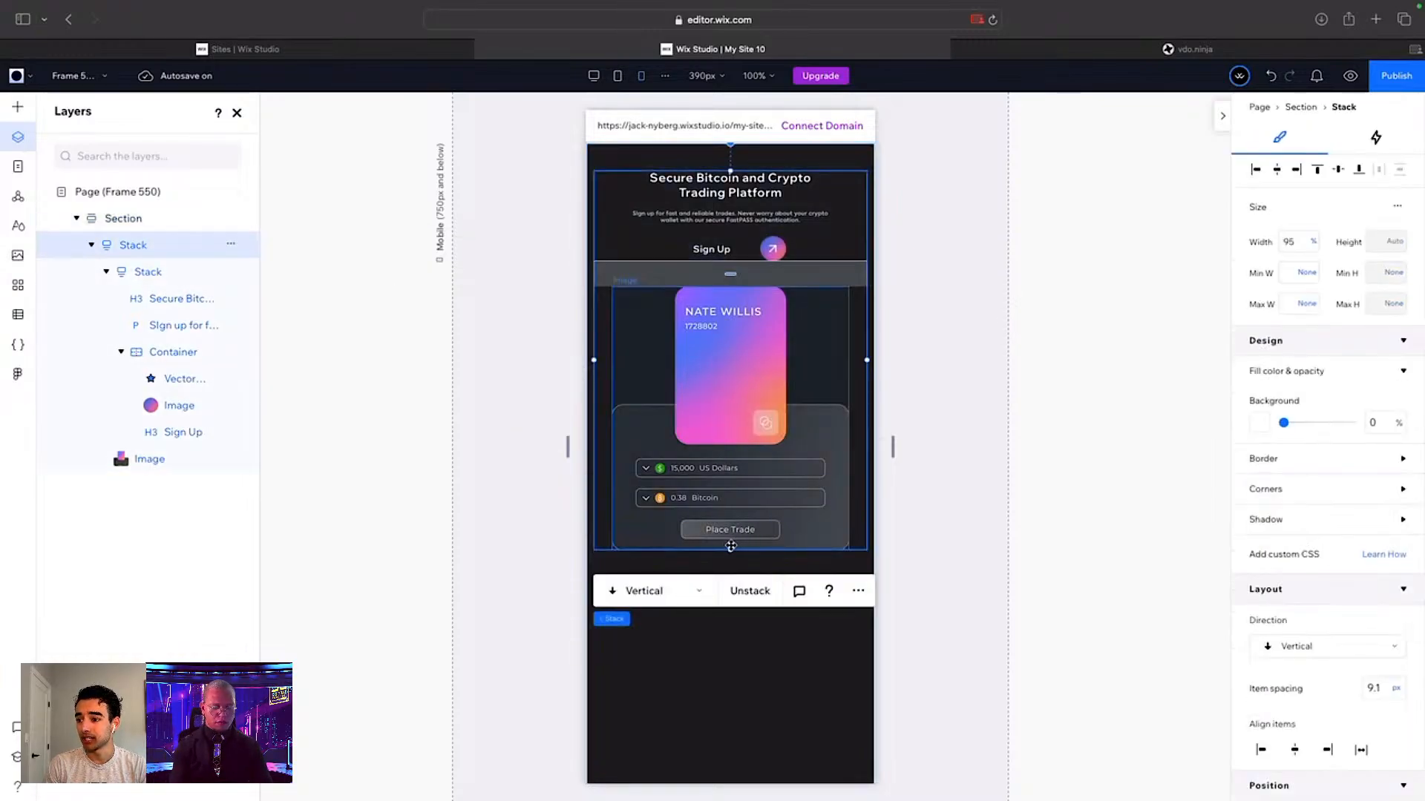
{"action": "left_click_drag", "start_coordinate": [731, 546], "coordinate": [740, 598]}
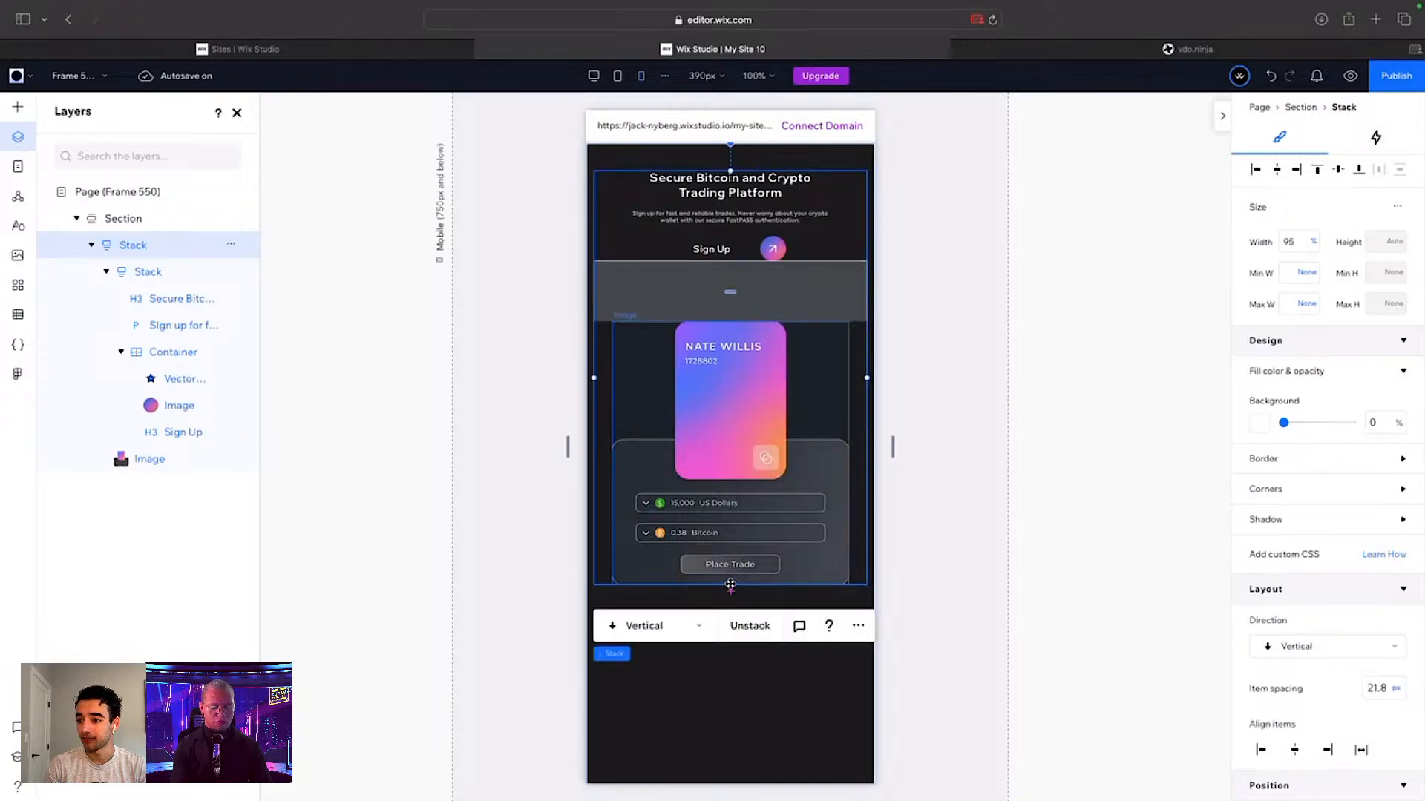
Step: Enlarge the card image to about 387 by 430 px with its original proportions reset, and center it horizontally
{"action": "left_click", "coordinate": [757, 511]}
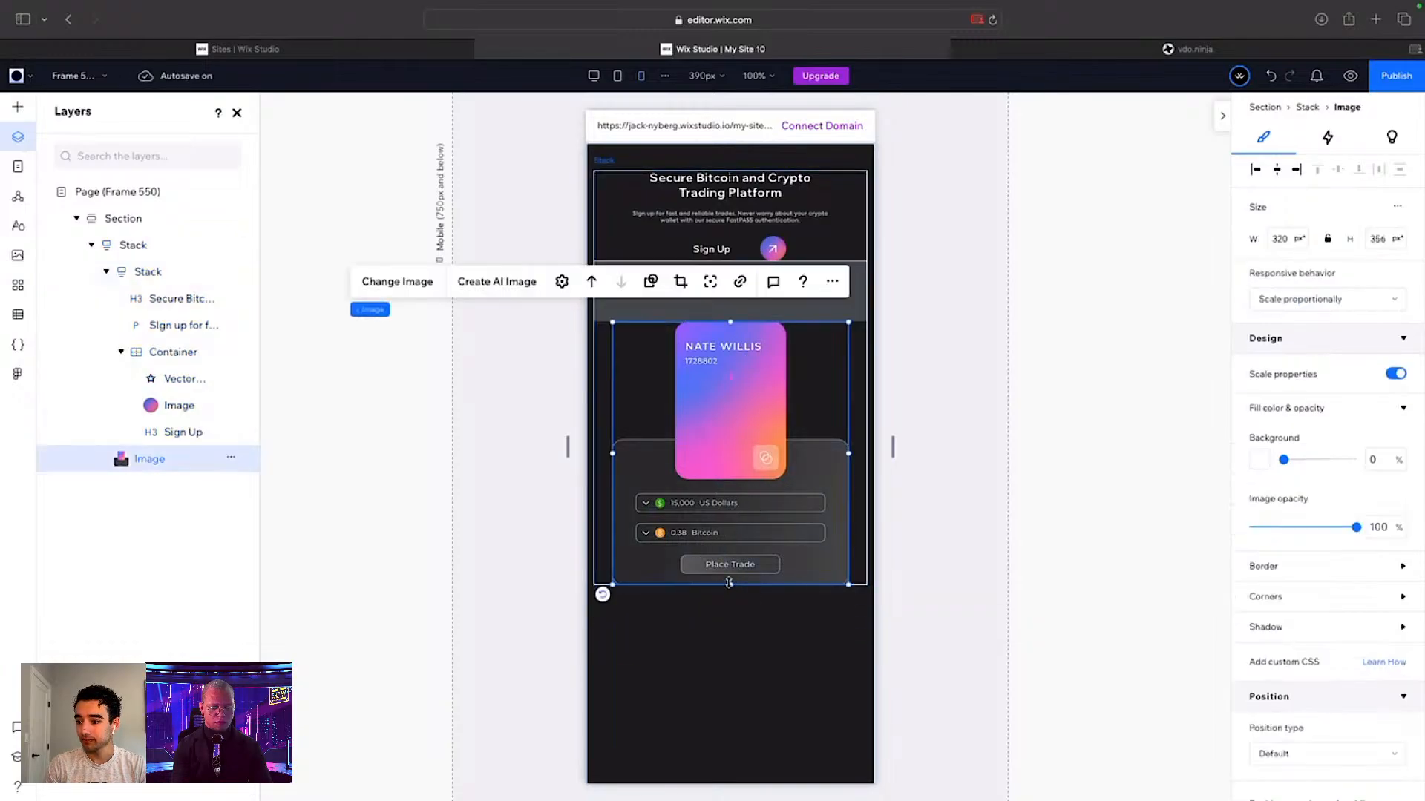
{"action": "left_click_drag", "start_coordinate": [729, 585], "coordinate": [731, 641]}
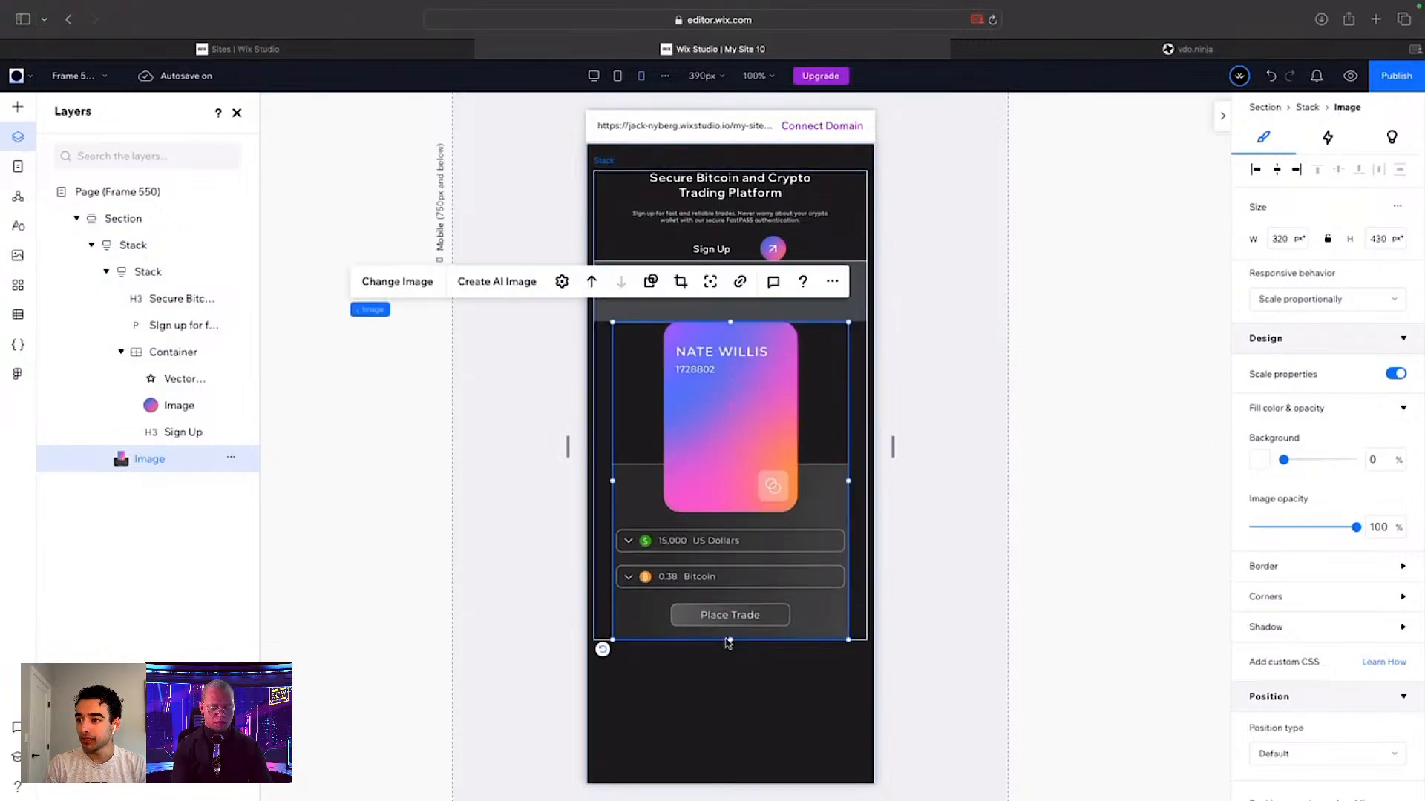
{"action": "left_click", "coordinate": [562, 281]}
{"action": "left_click", "coordinate": [1057, 496]}
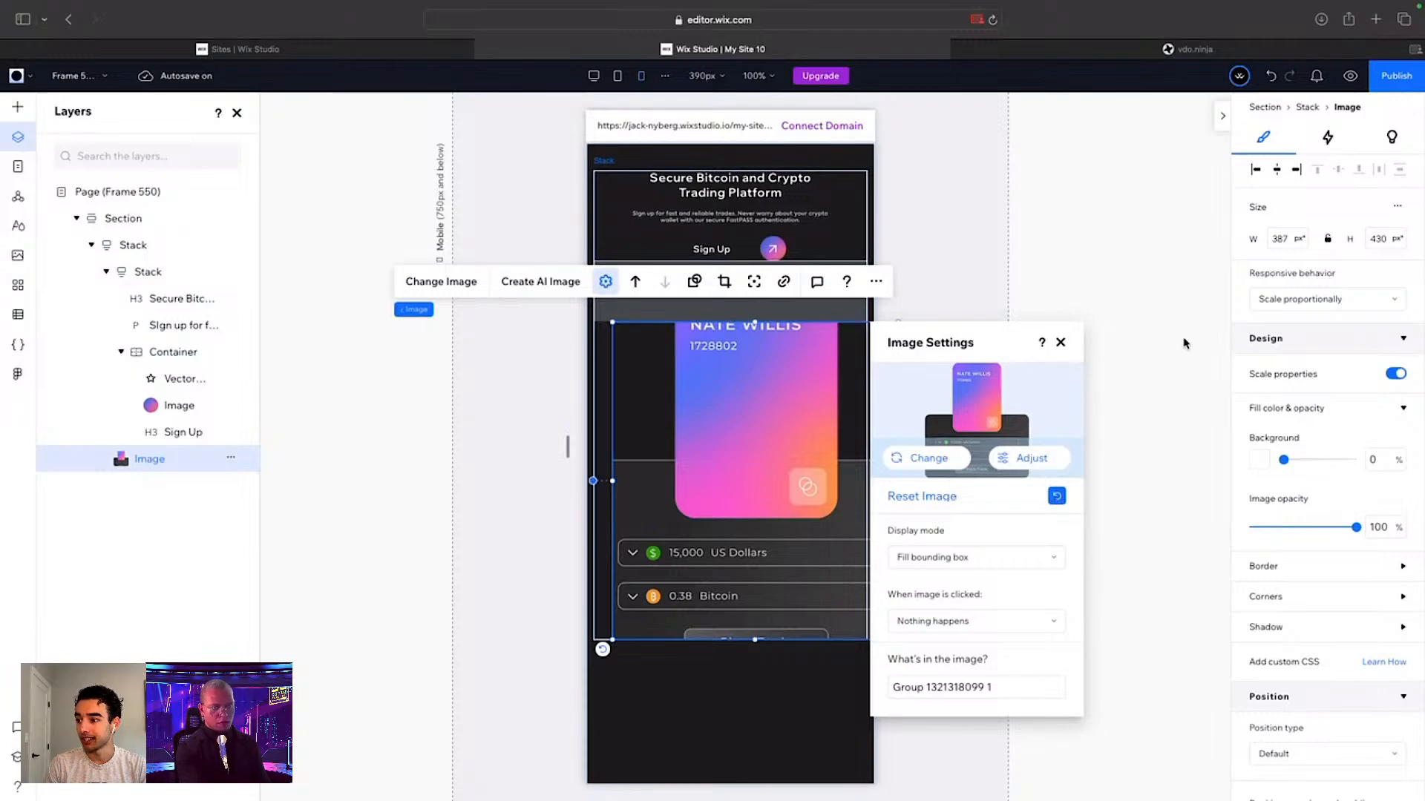
{"action": "left_click", "coordinate": [1061, 344]}
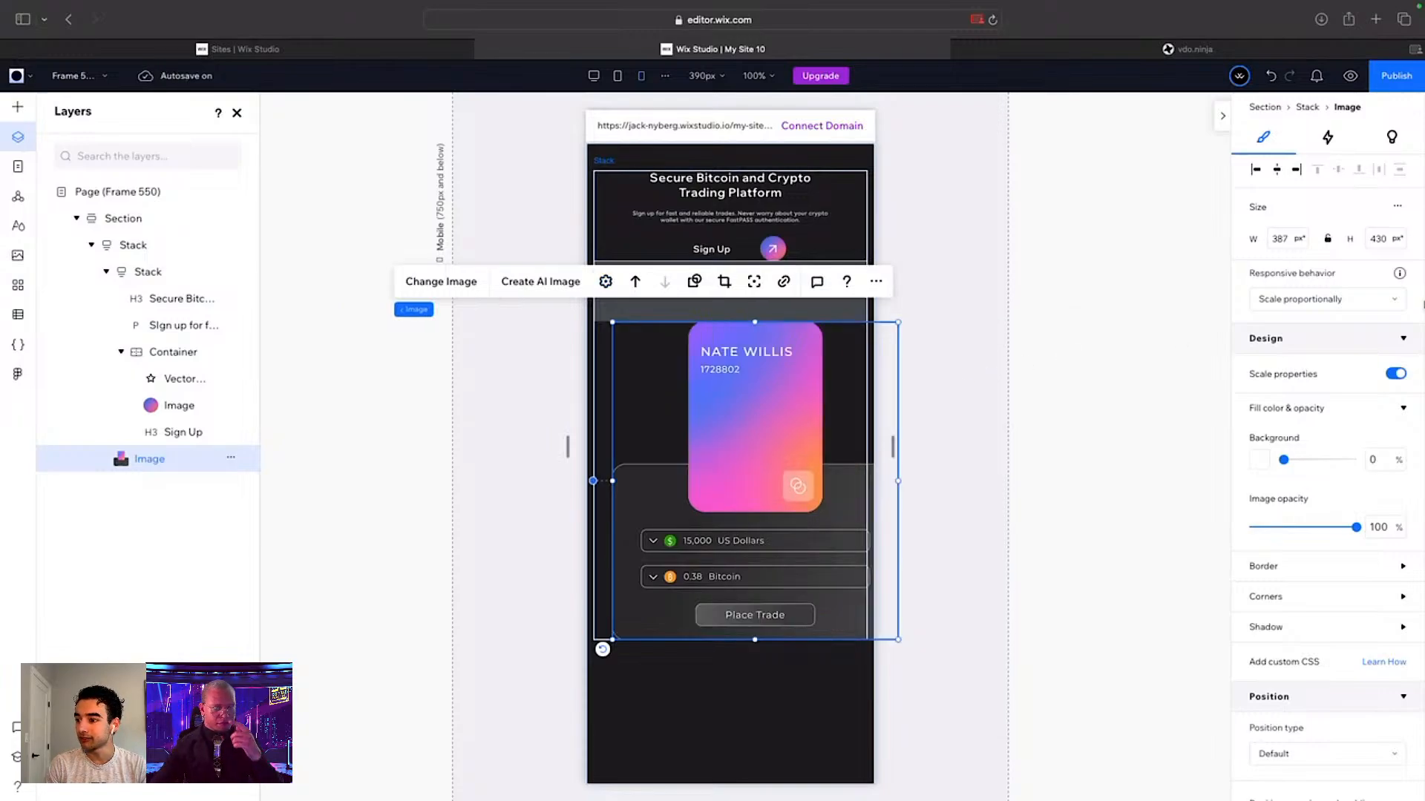
{"action": "left_click", "coordinate": [1281, 174]}
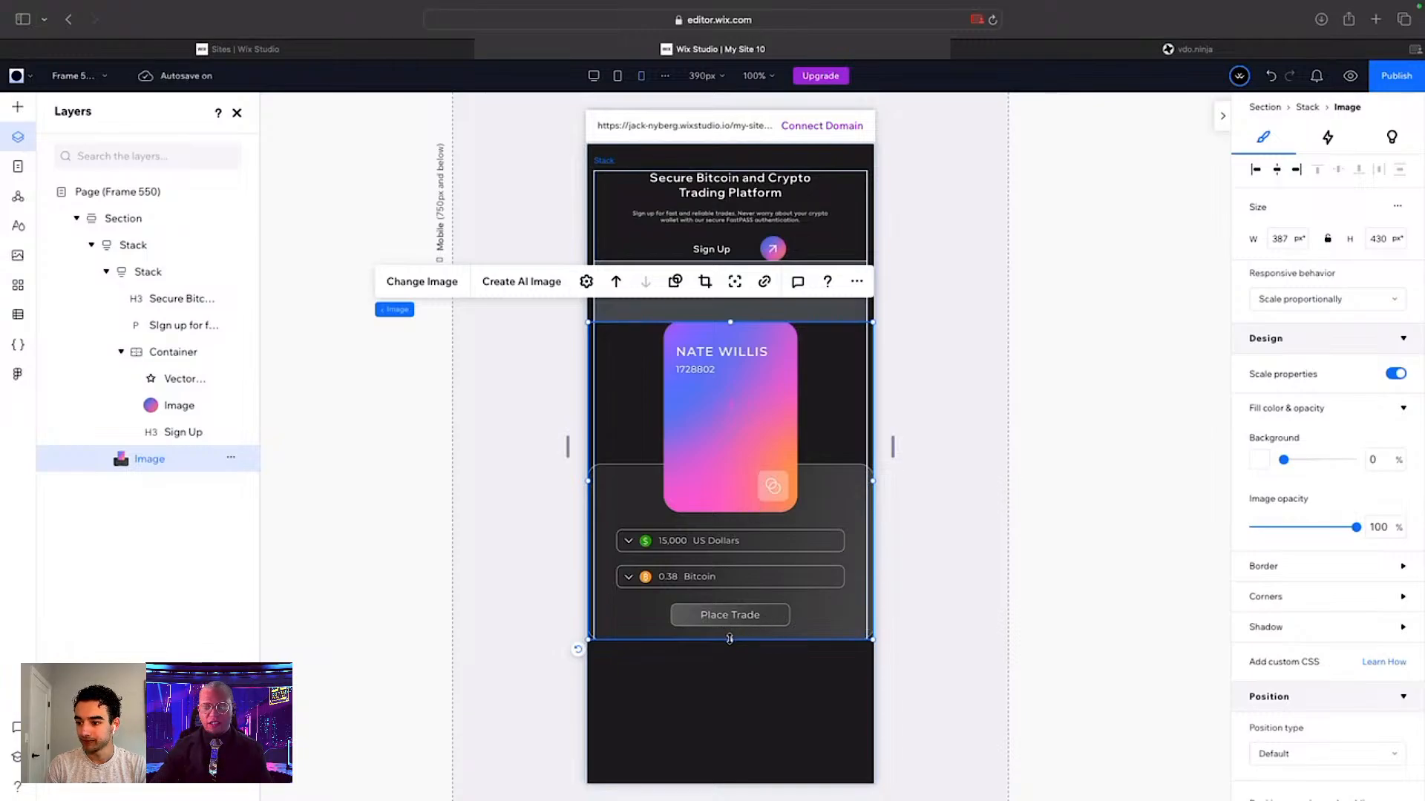
Step: Reduce the card image to about 348 by 387 px with its original proportions reset, and center it horizontally
{"action": "left_click_drag", "start_coordinate": [731, 640], "coordinate": [731, 602]}
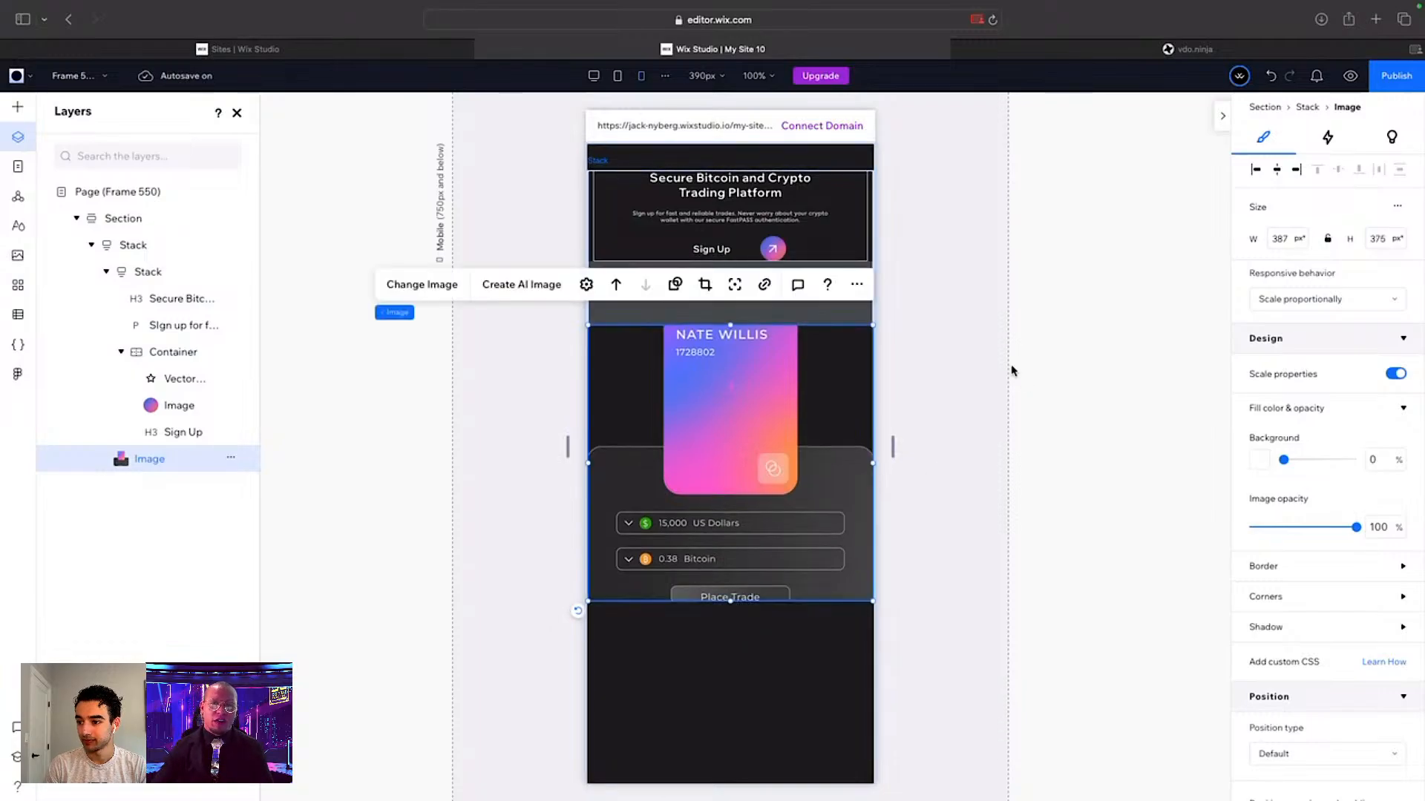
{"action": "left_click", "coordinate": [587, 284]}
{"action": "left_click", "coordinate": [1082, 503]}
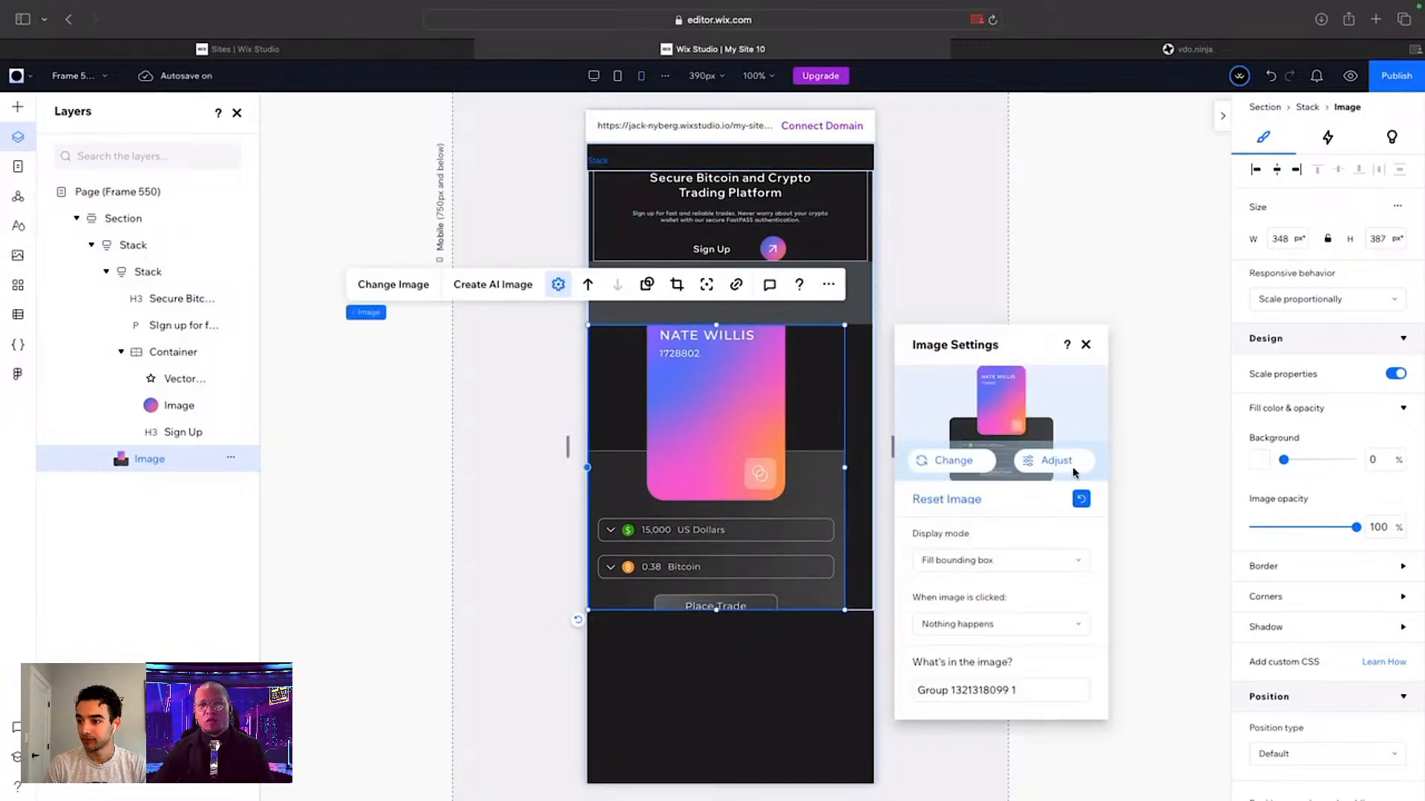
{"action": "left_click", "coordinate": [1088, 344]}
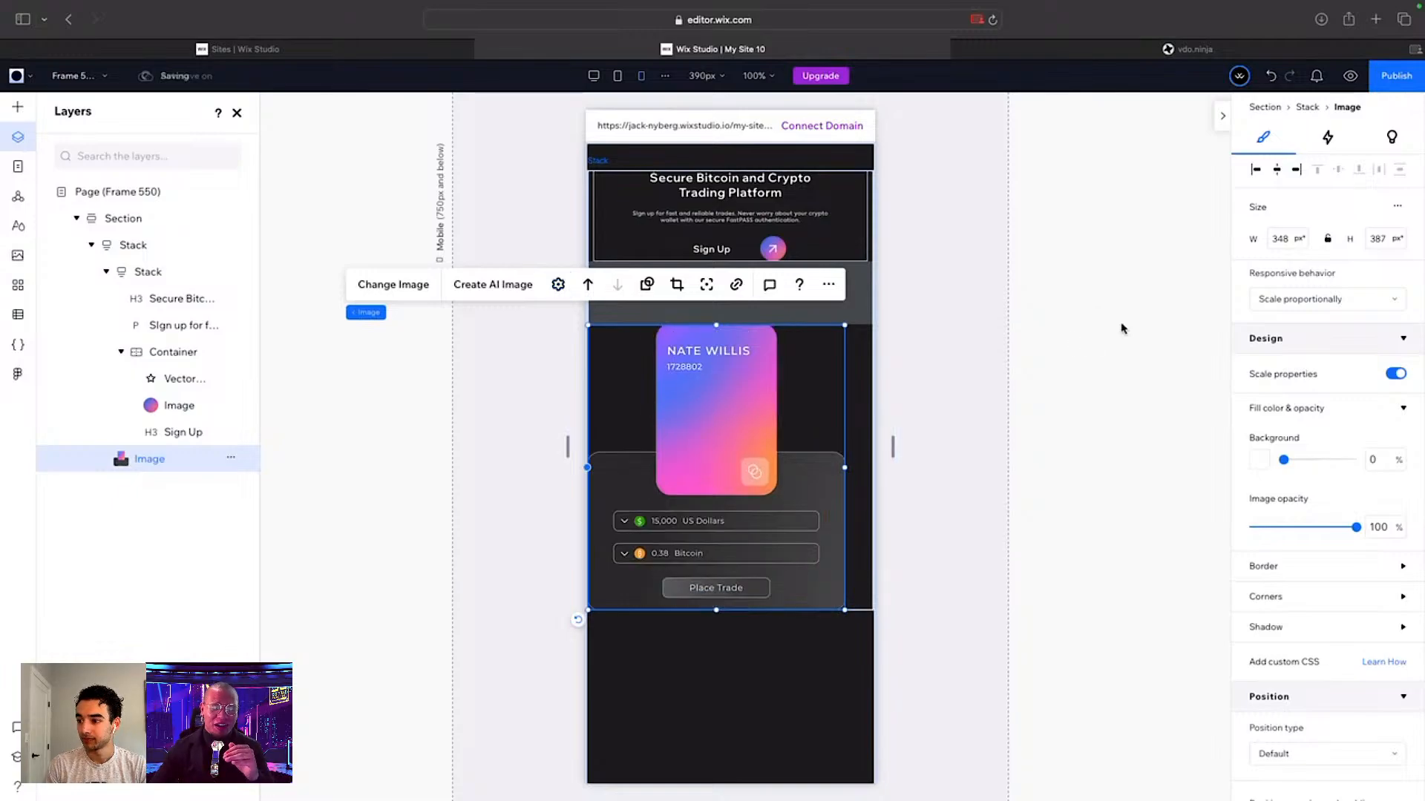
{"action": "left_click", "coordinate": [1276, 169]}
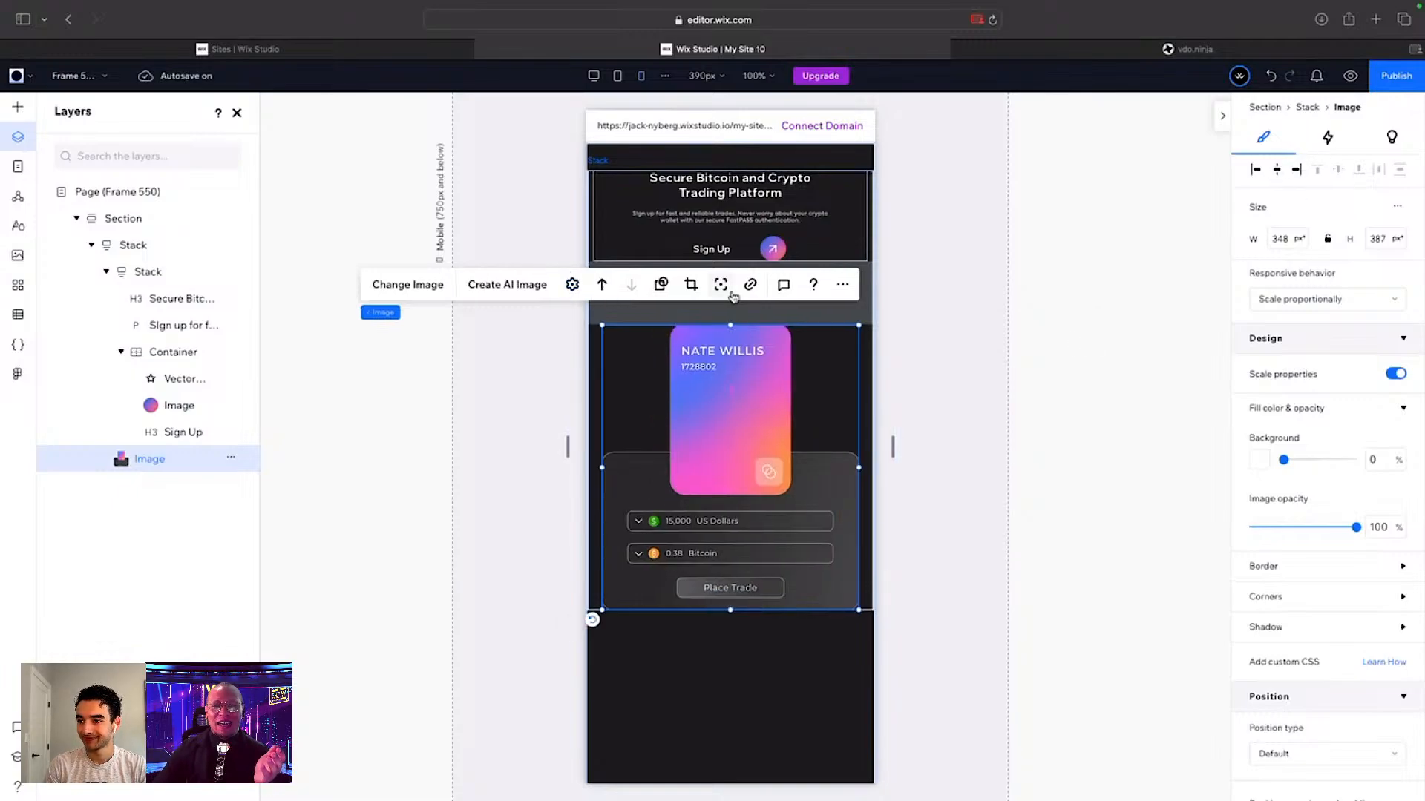
Step: Set the "Secure Bitcoin and Crypto Trading Platform" heading to a 30 px font size and a width of 100%
{"action": "left_click", "coordinate": [729, 187]}
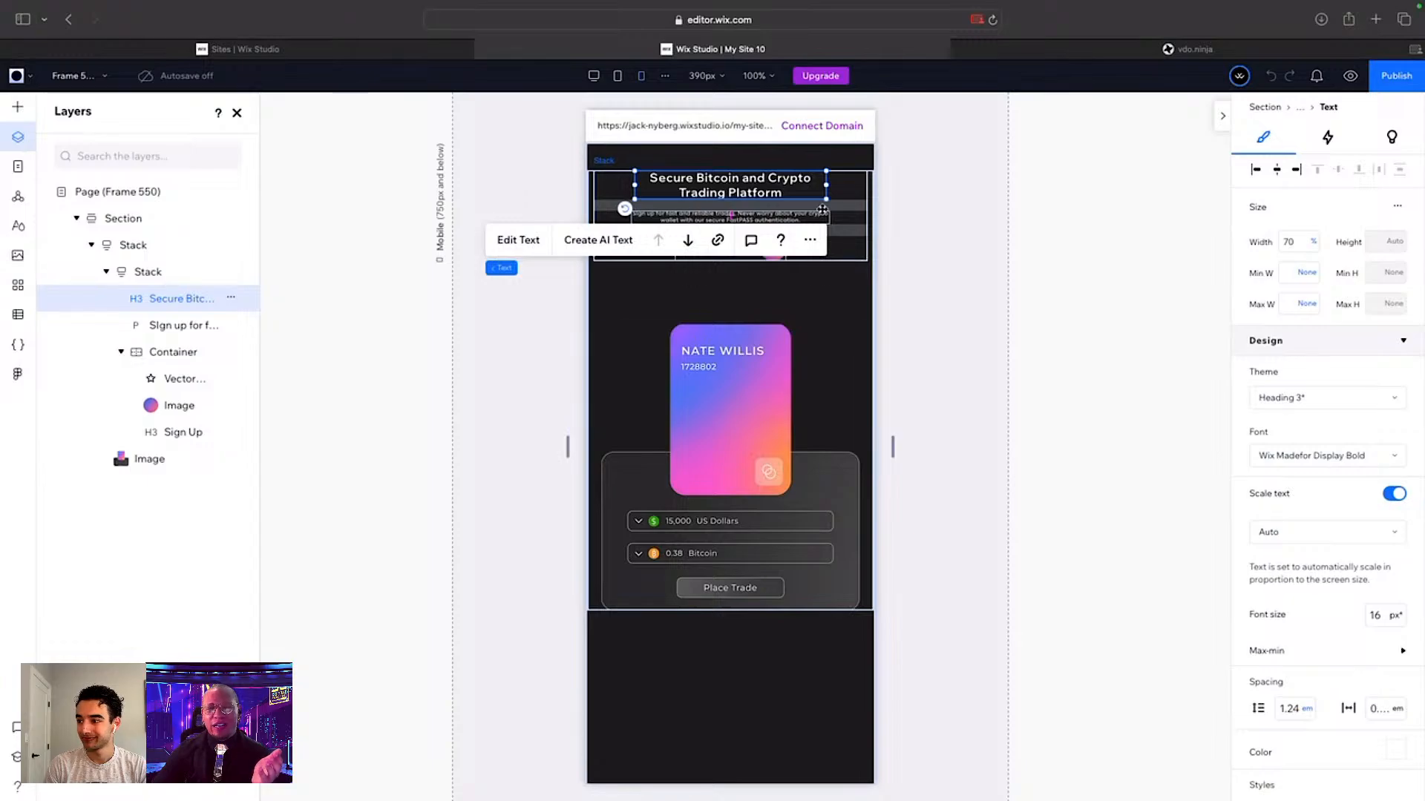
{"action": "left_click", "coordinate": [1383, 615]}
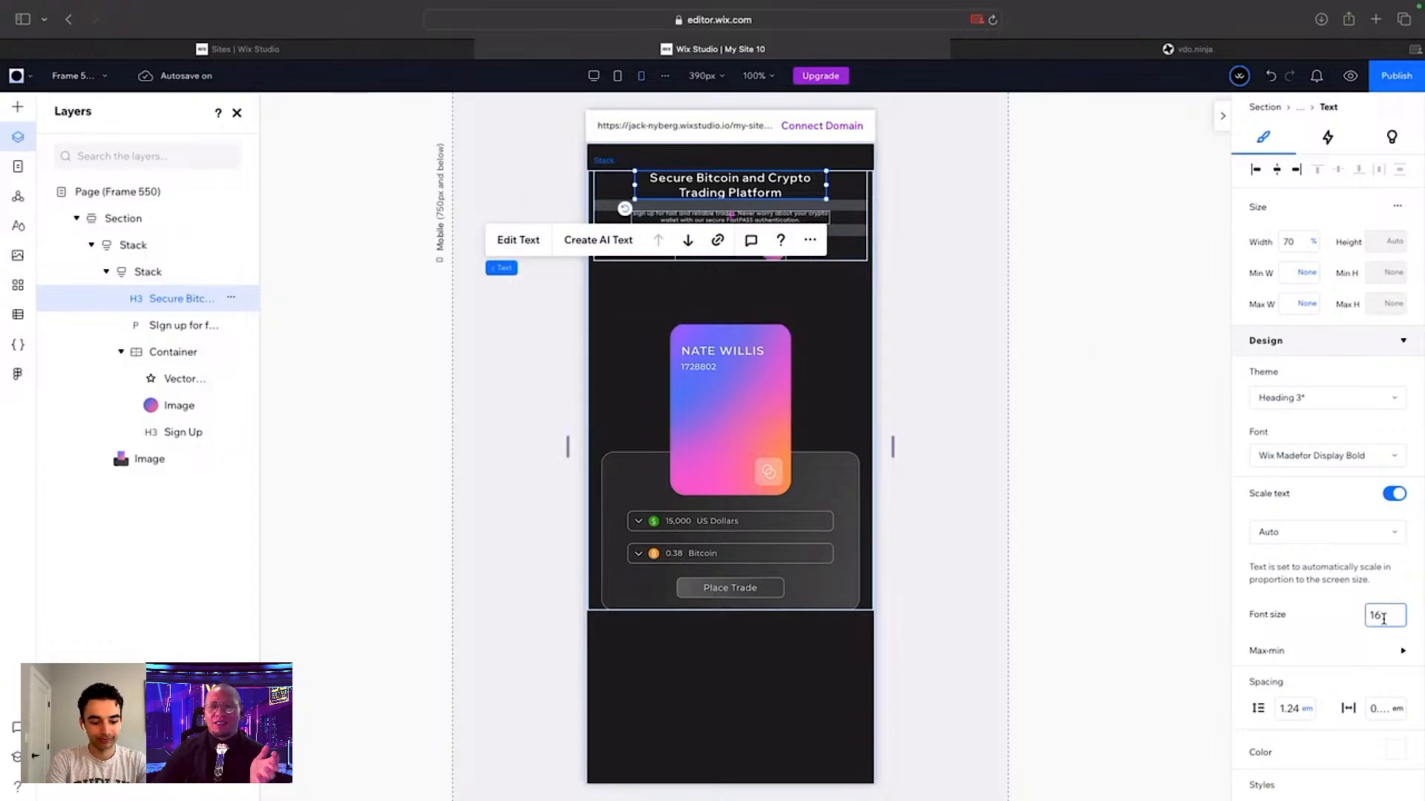
{"action": "type", "text": "24"}
{"action": "key", "text": "Return"}
{"action": "double_click", "coordinate": [1382, 616]}
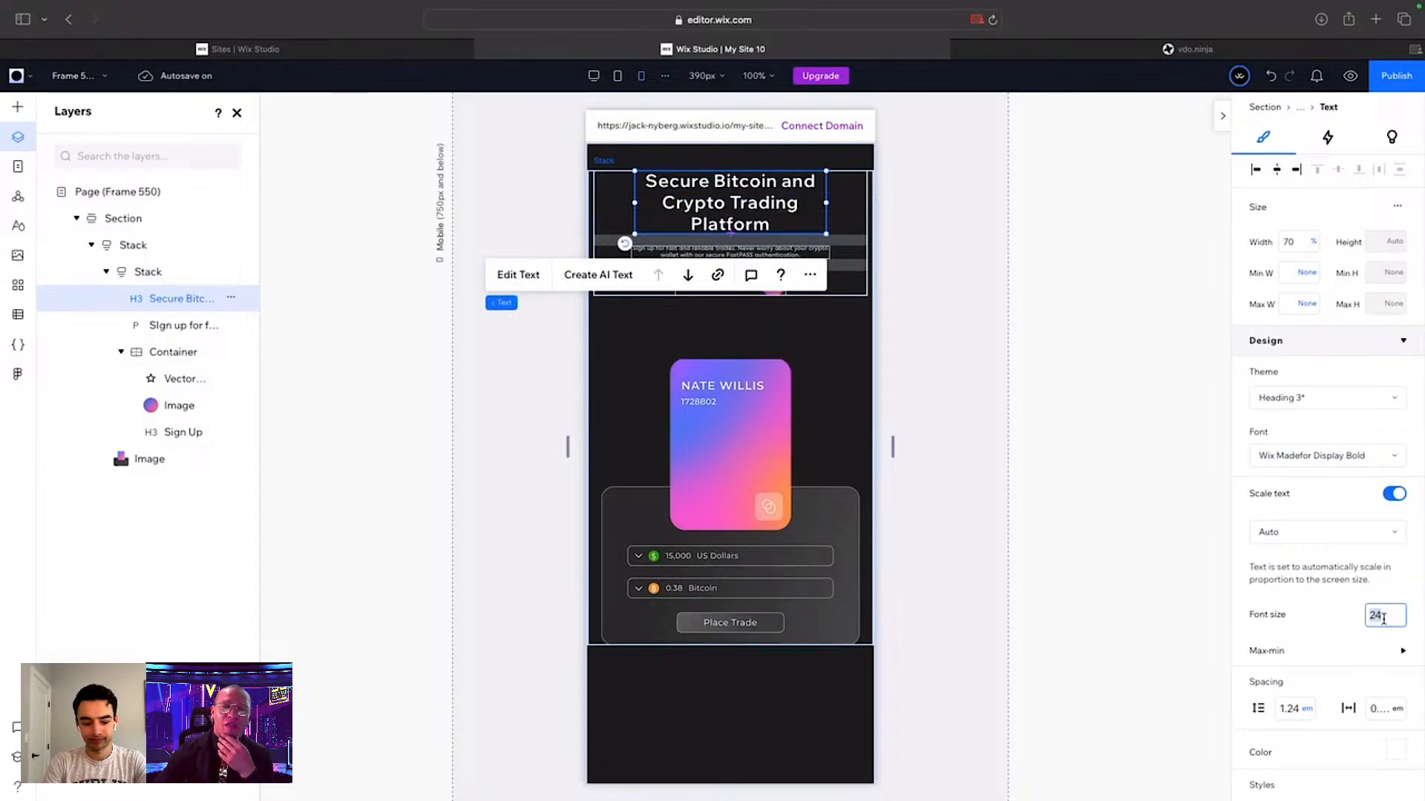
{"action": "type", "text": "30"}
{"action": "key", "text": "Return"}
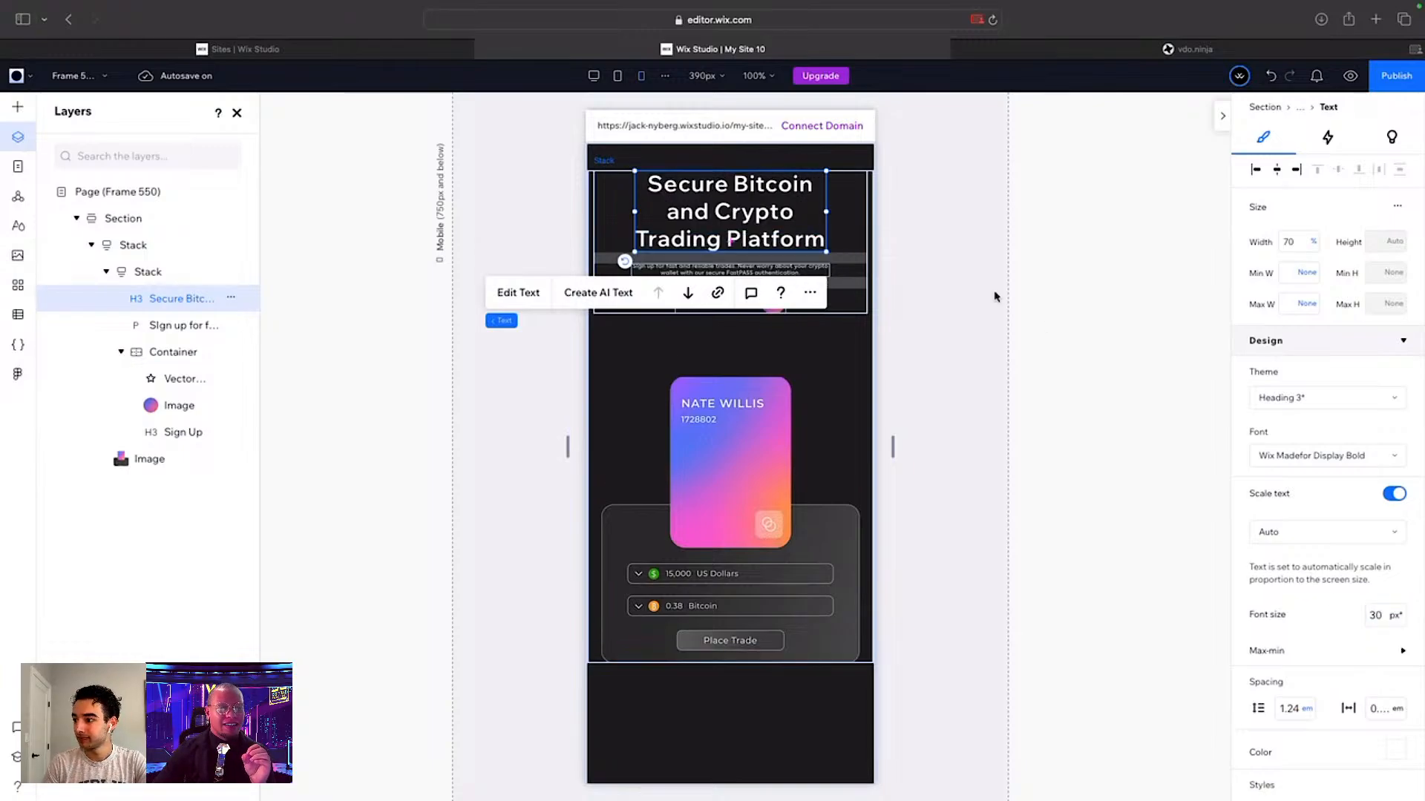
{"action": "left_click", "coordinate": [1302, 245]}
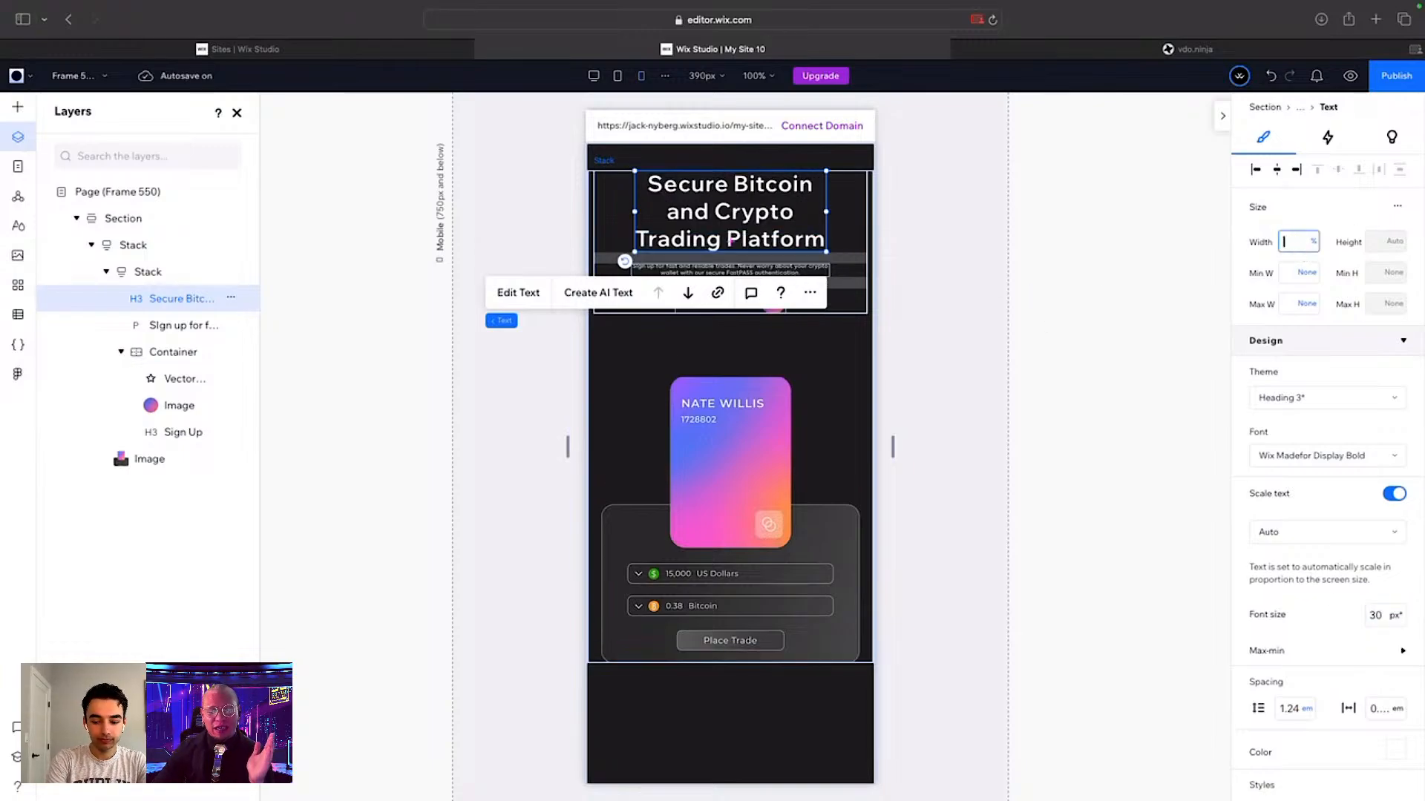
{"action": "type", "text": "100"}
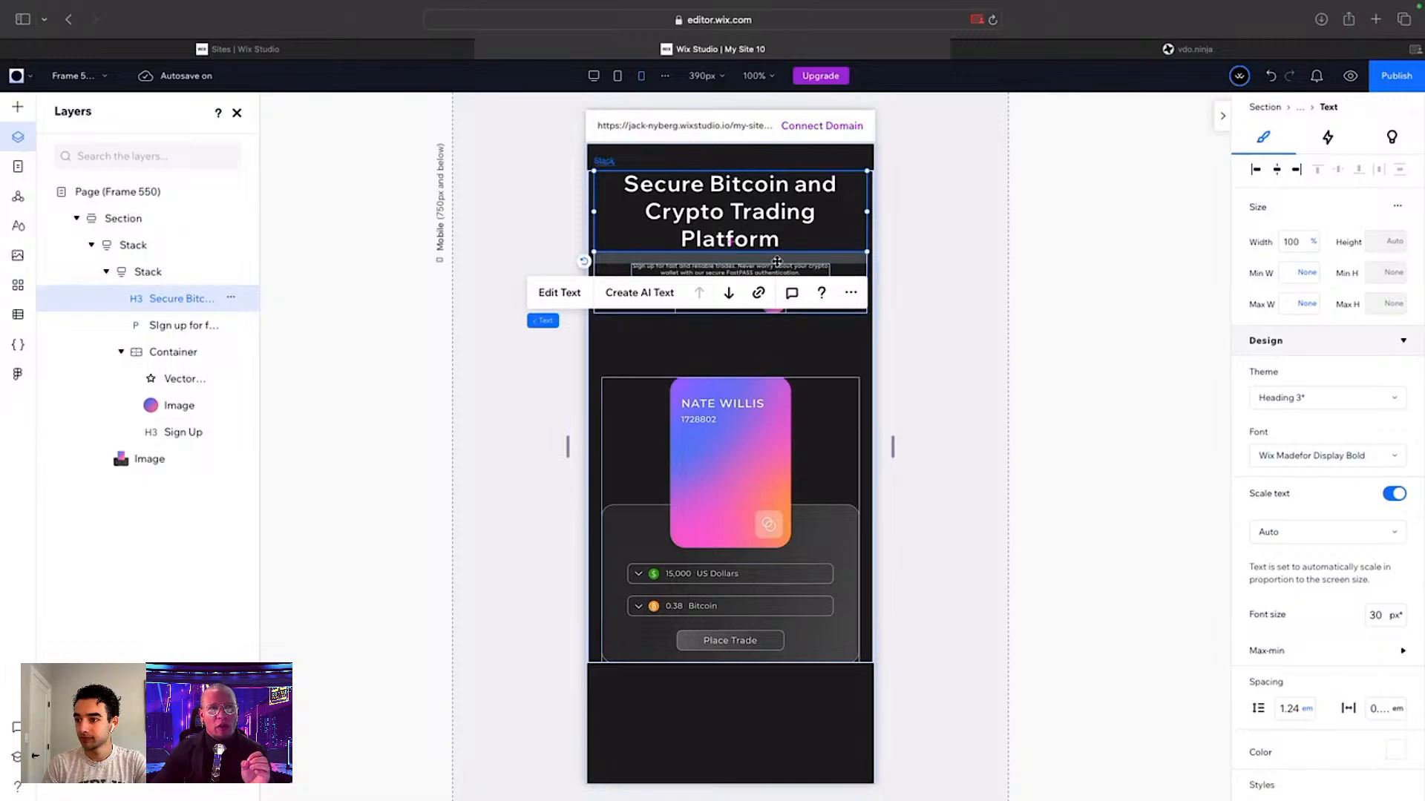
Step: Set the paragraph below the heading to a 16 px font size on the mobile breakpoint
{"action": "left_click", "coordinate": [742, 269]}
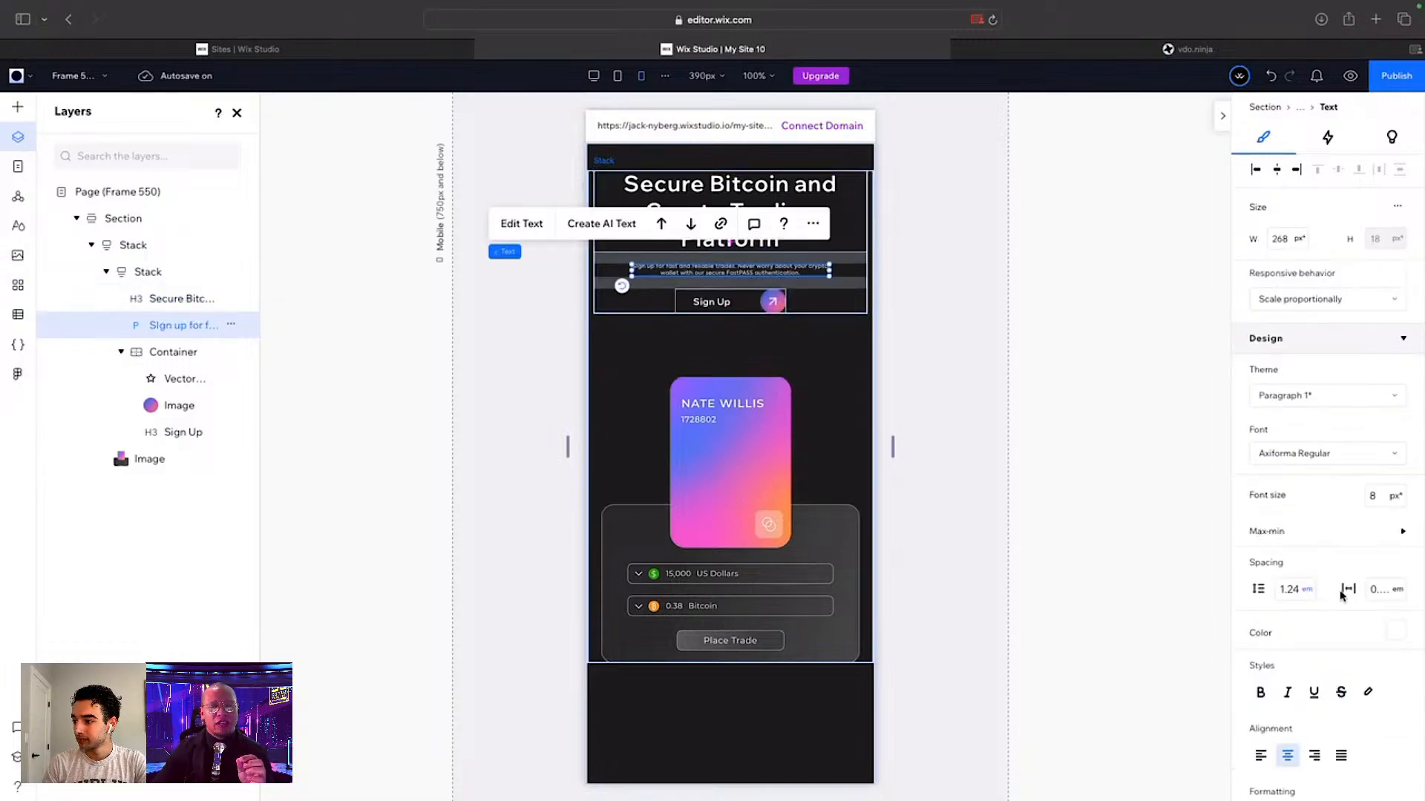
{"action": "left_click", "coordinate": [1376, 496]}
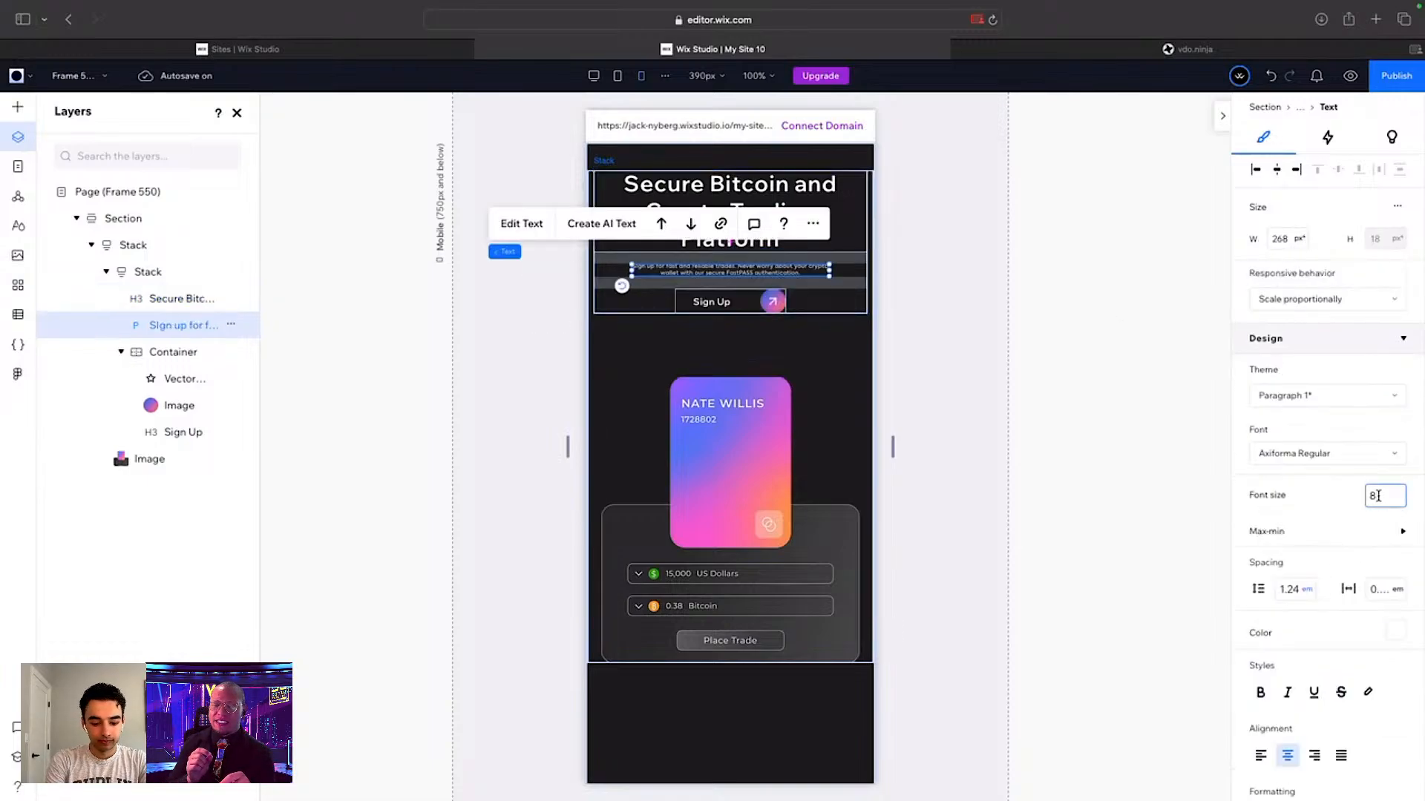
{"action": "key", "text": "BackSpace"}
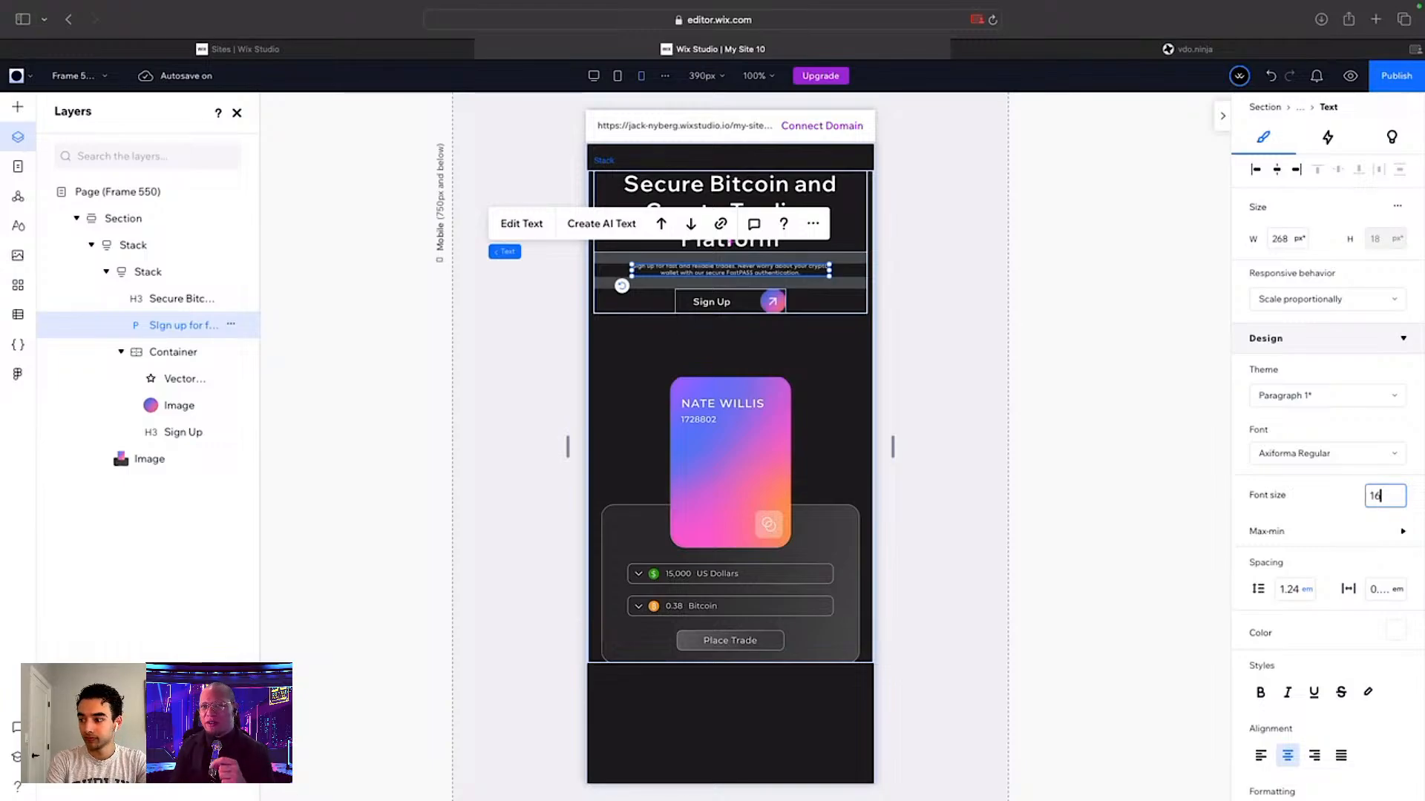
{"action": "key", "text": "Return"}
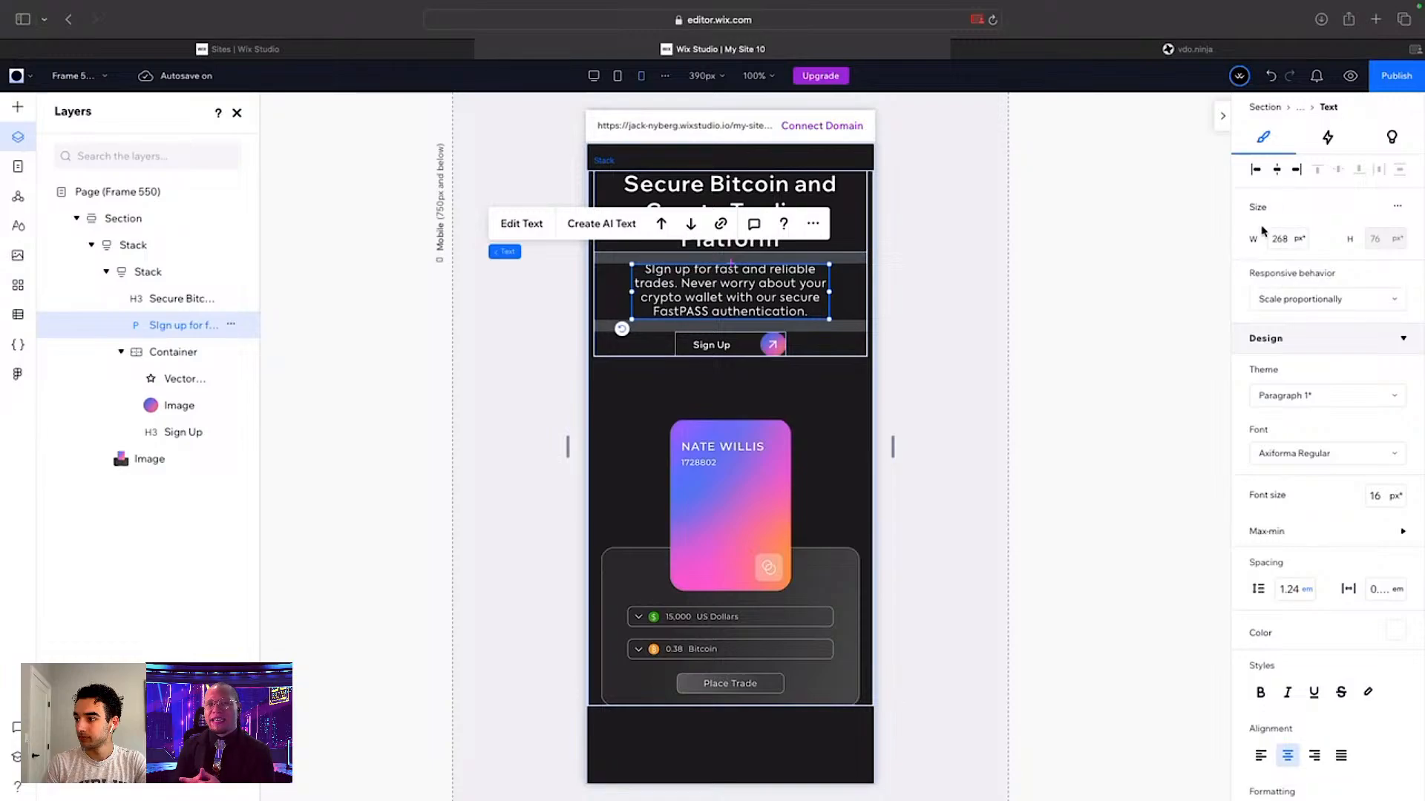
Step: Turn on advanced sizing for the paragraph below the heading and set its width to 90%
{"action": "left_click", "coordinate": [1398, 206]}
{"action": "left_click", "coordinate": [1355, 217]}
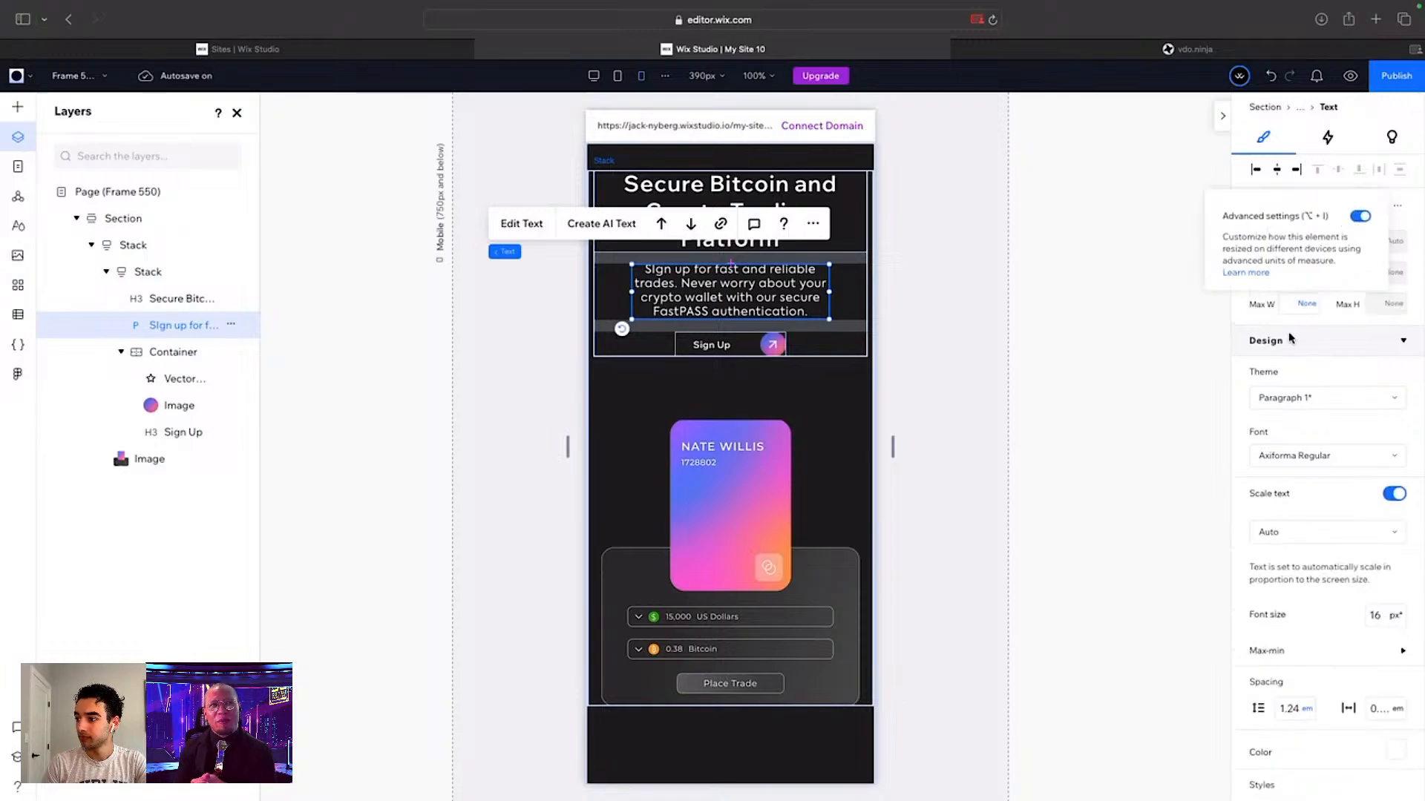
{"action": "left_click", "coordinate": [1292, 242]}
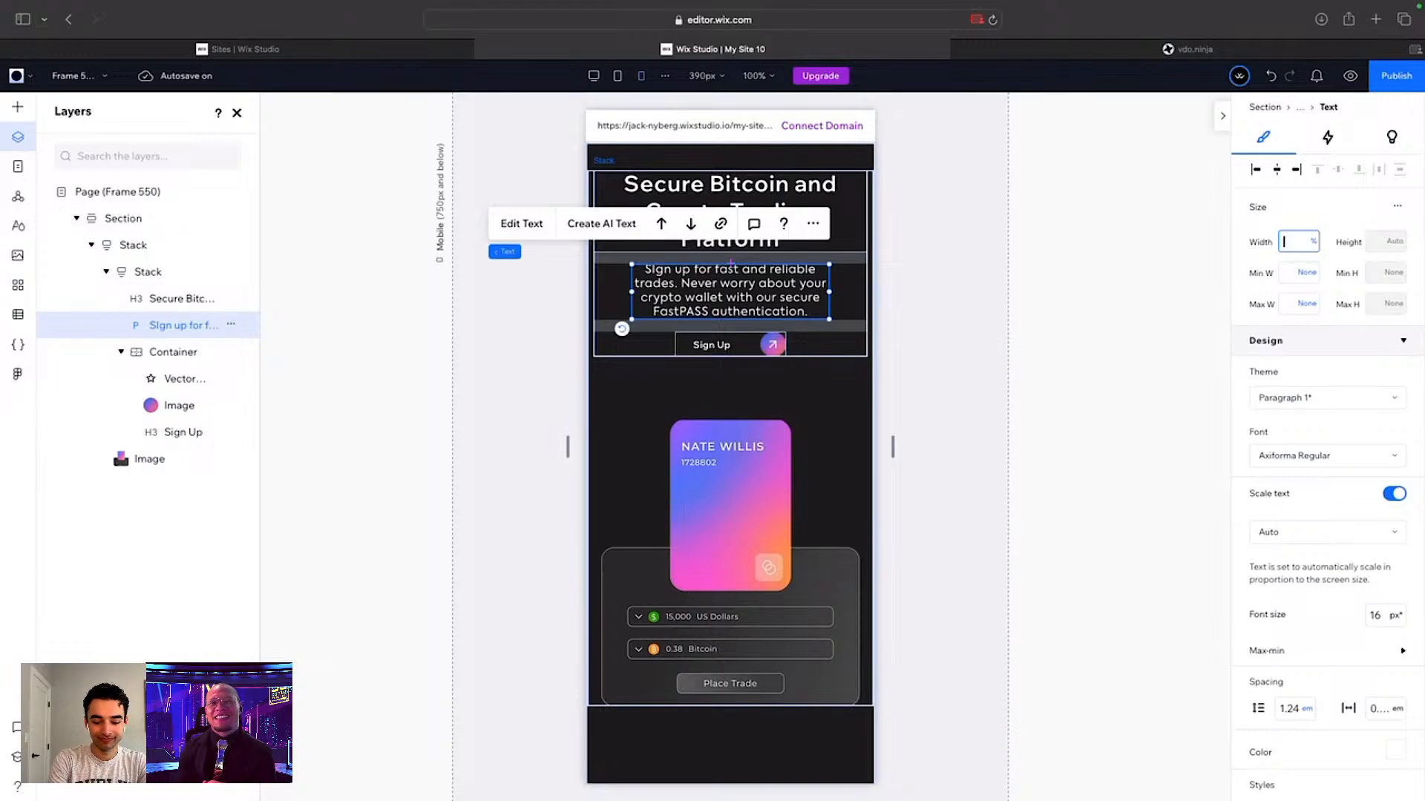
{"action": "key", "text": "Return"}
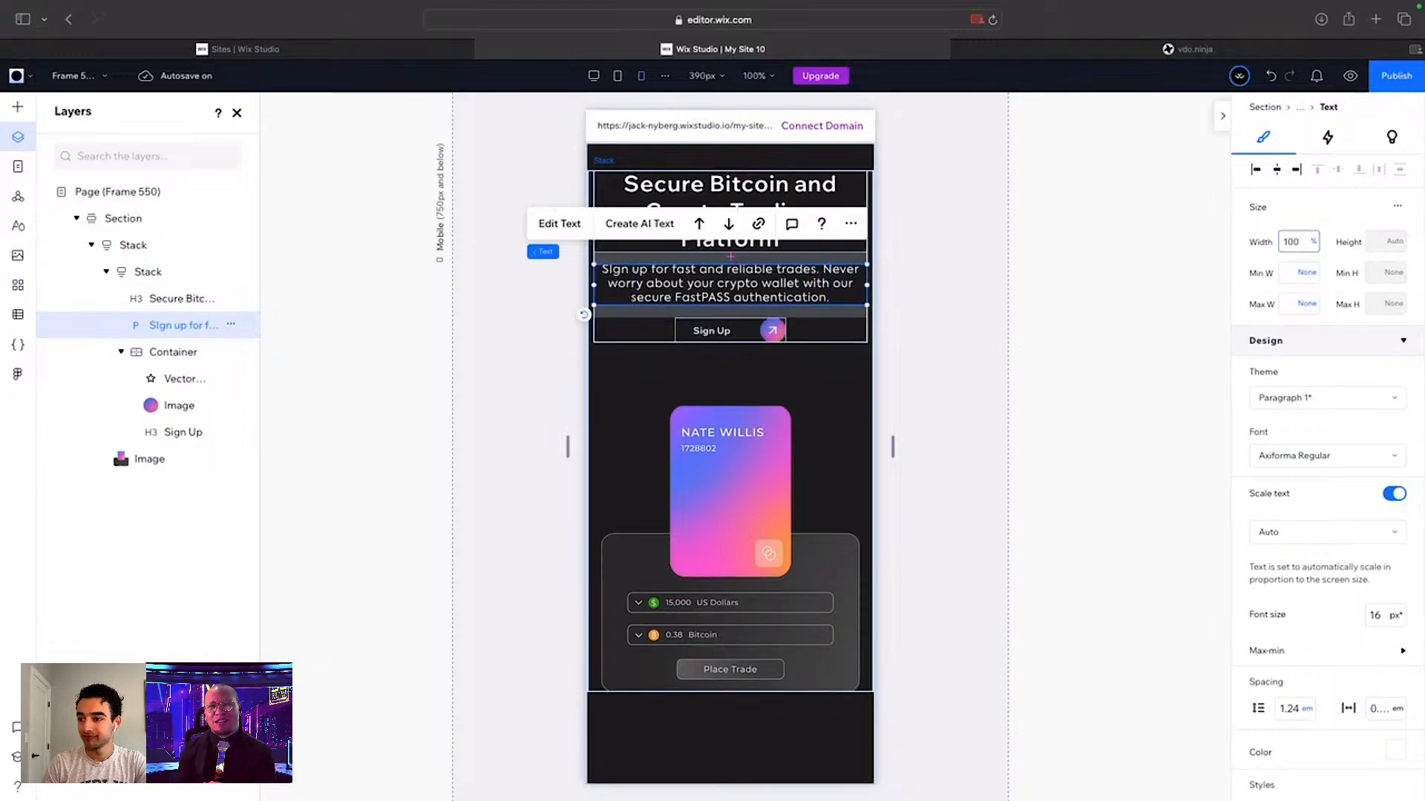
{"action": "key", "text": "super+a"}
{"action": "key", "text": "BackSpace"}
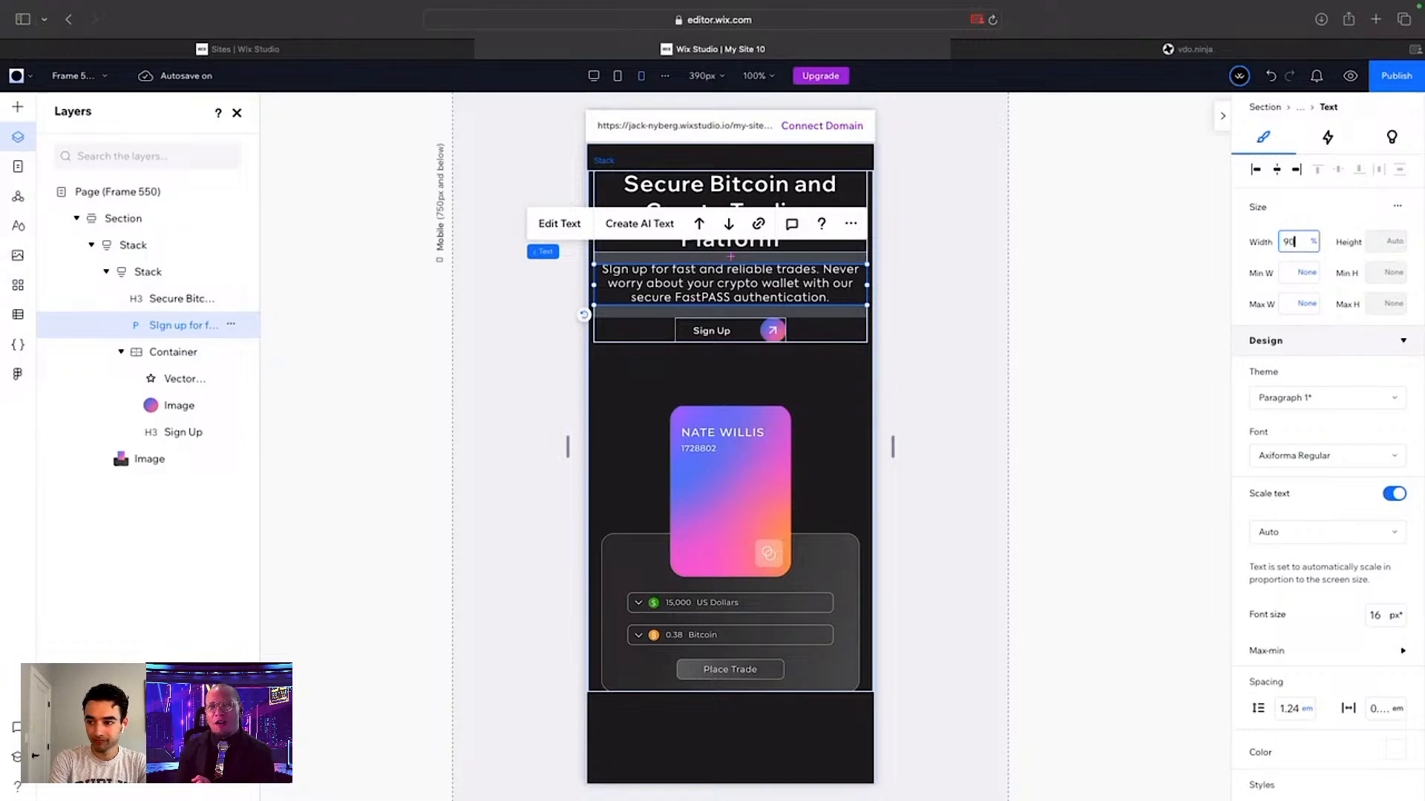
{"action": "key", "text": "Return"}
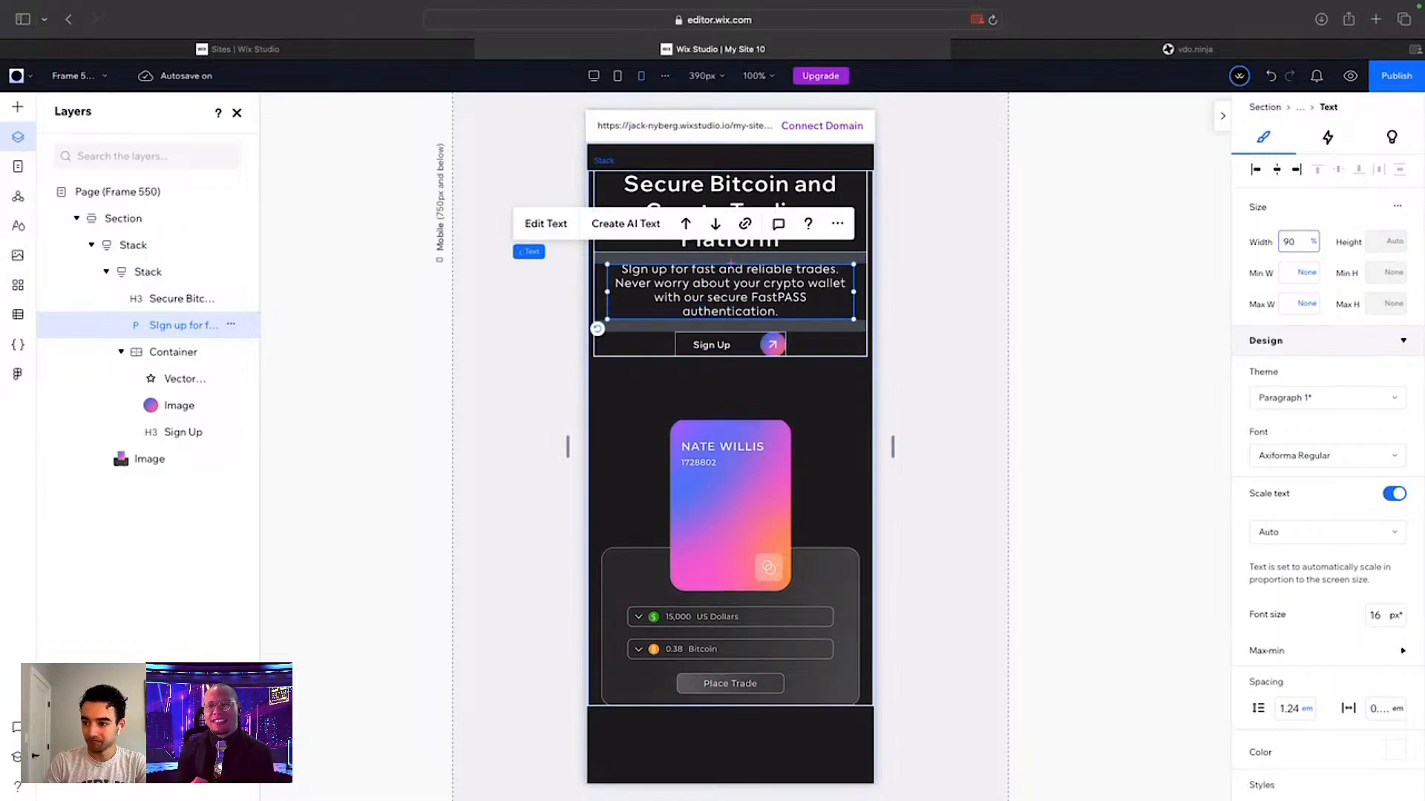
Step: Widen the gaps above and below the paragraph in the text stack to an even item spacing of 7.8%
{"action": "left_click", "coordinate": [716, 350]}
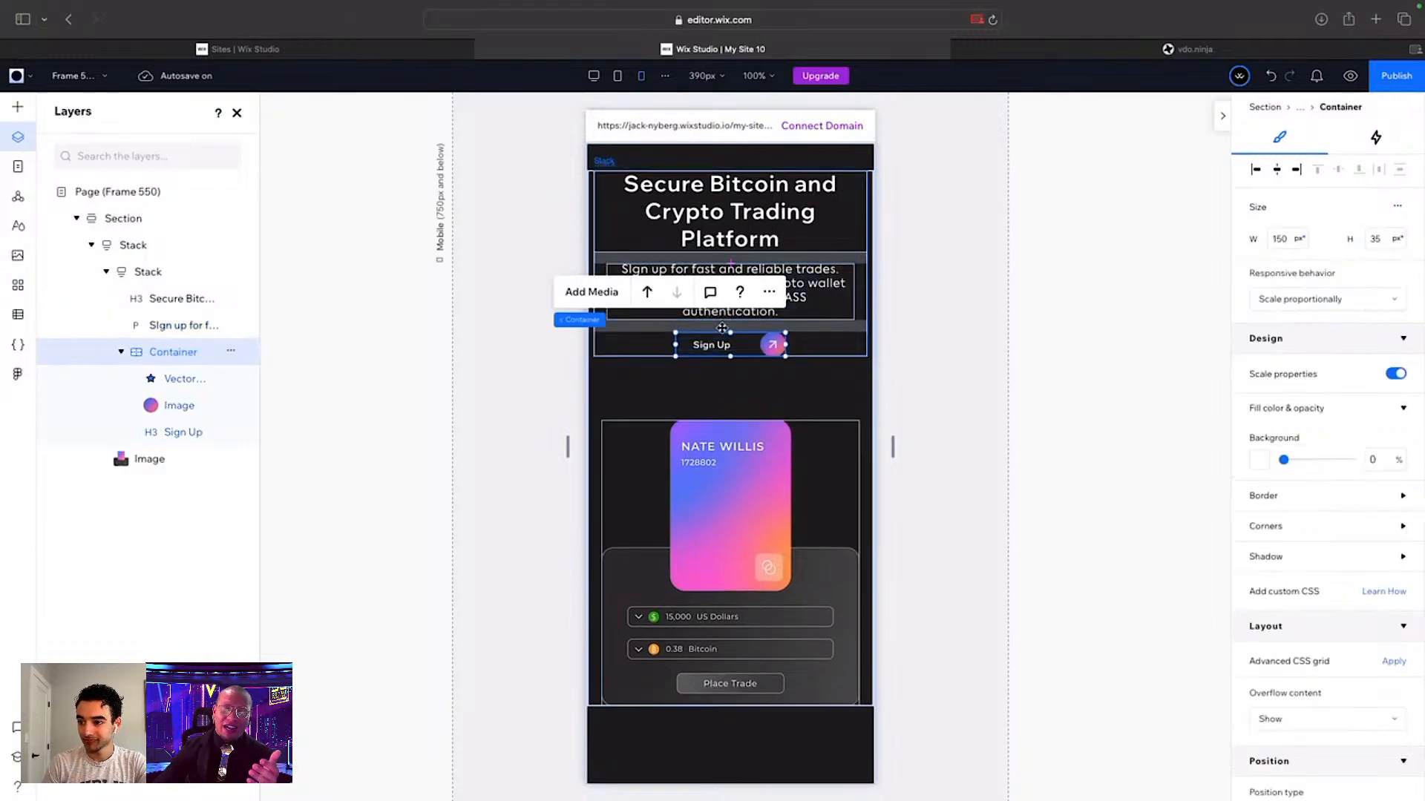
{"action": "left_click", "coordinate": [734, 257]}
{"action": "left_click_drag", "start_coordinate": [732, 257], "coordinate": [732, 262]}
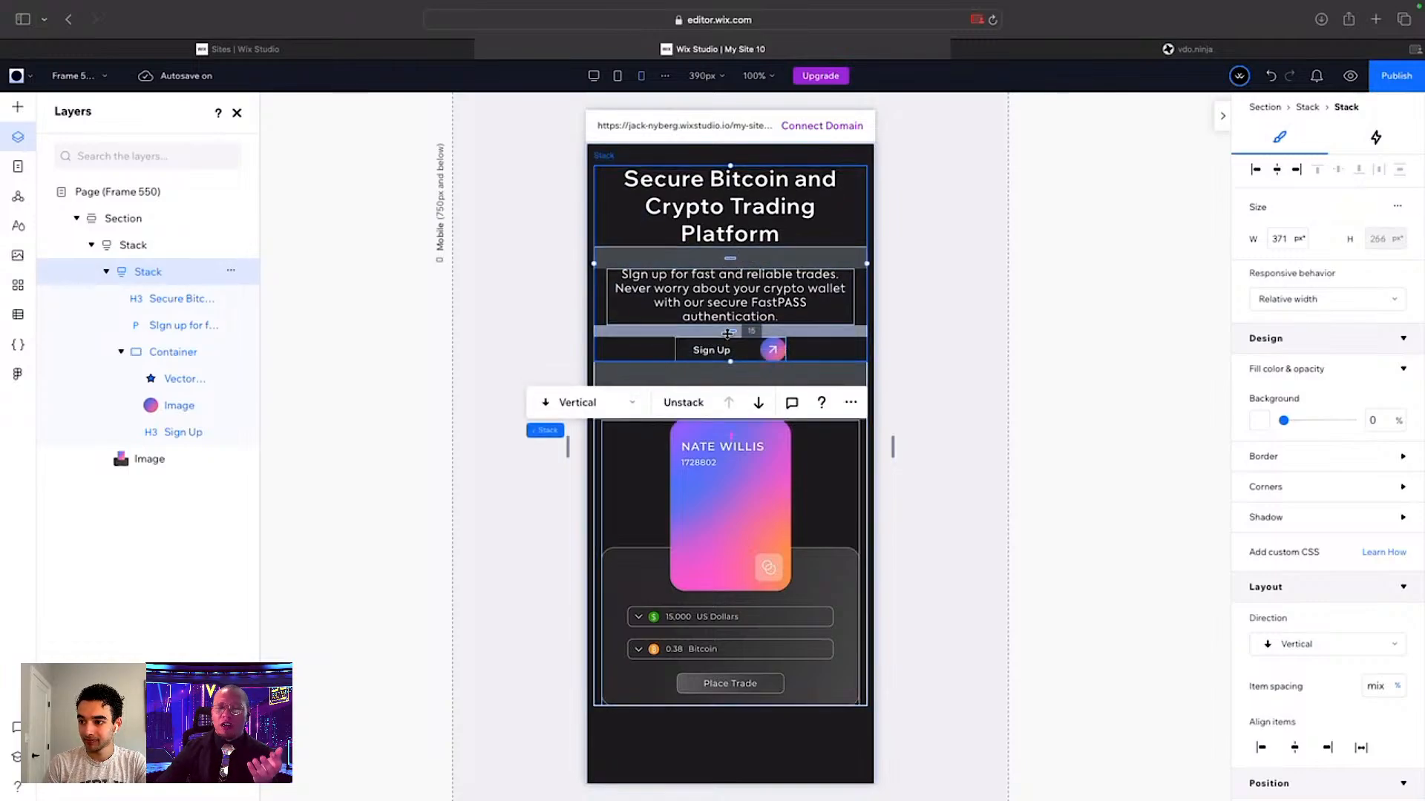
{"action": "left_click_drag", "start_coordinate": [728, 332], "coordinate": [731, 342]}
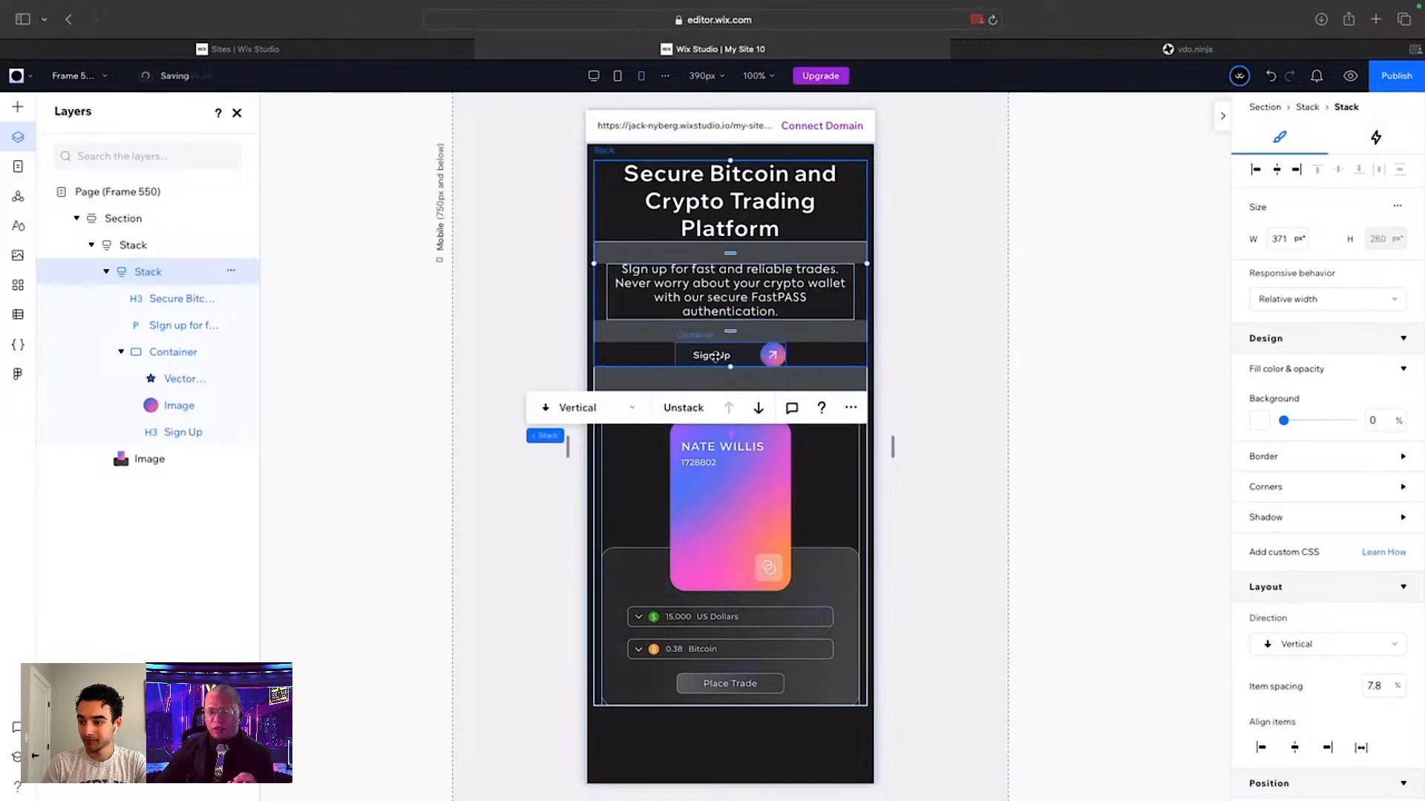
Step: Set the "Sign Up" text to a 16 px font size
{"action": "left_click", "coordinate": [715, 359]}
{"action": "left_click", "coordinate": [715, 359]}
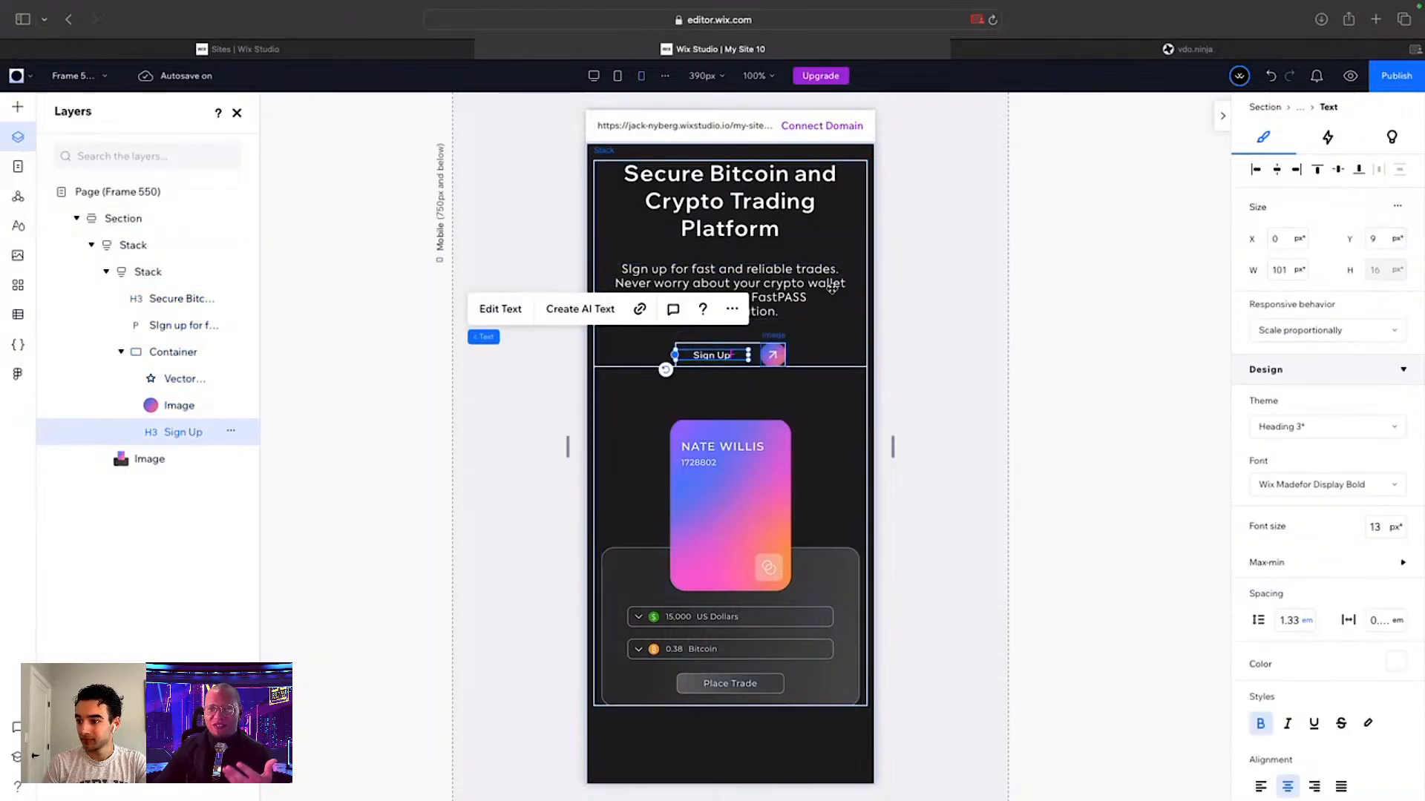
{"action": "left_click", "coordinate": [1384, 526]}
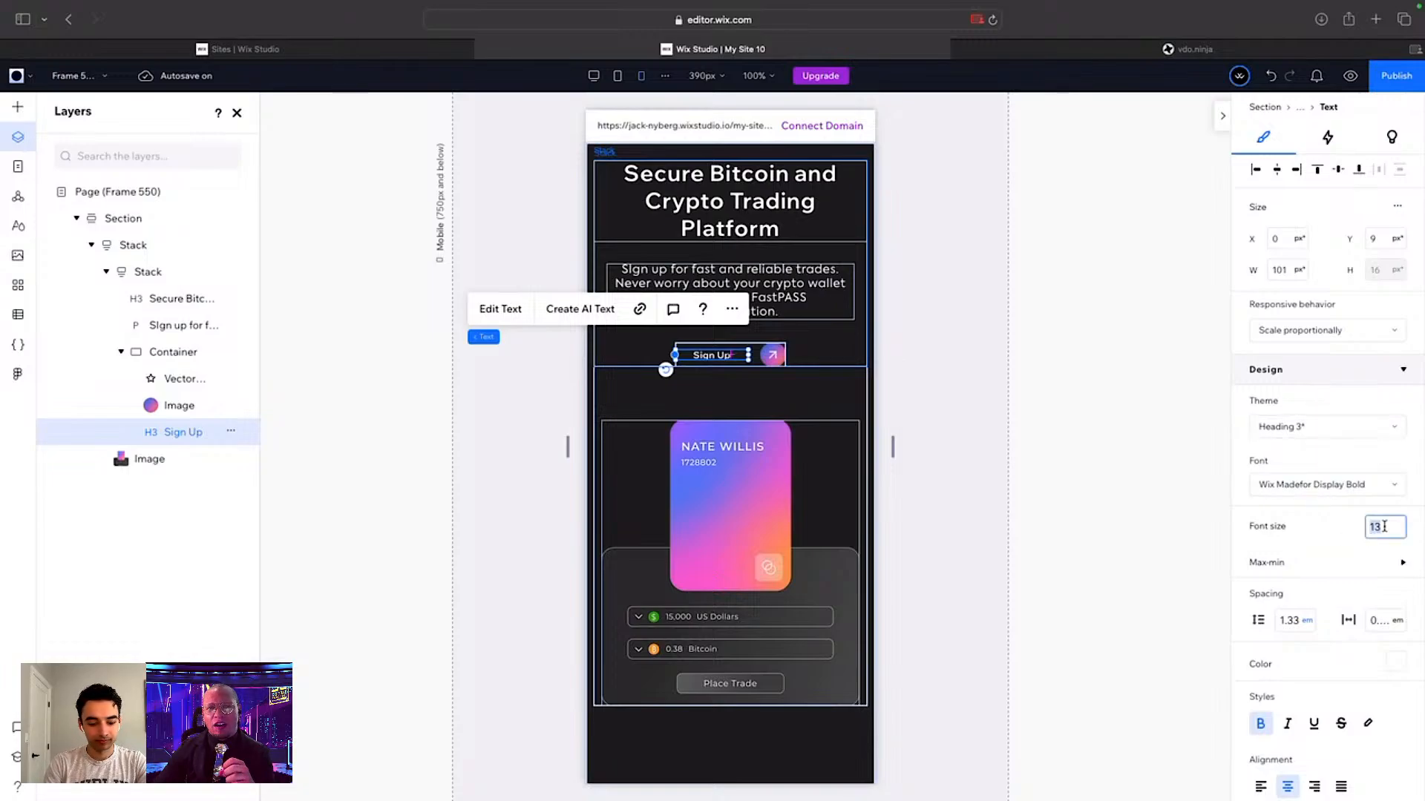
{"action": "type", "text": "16"}
{"action": "key", "text": "Return"}
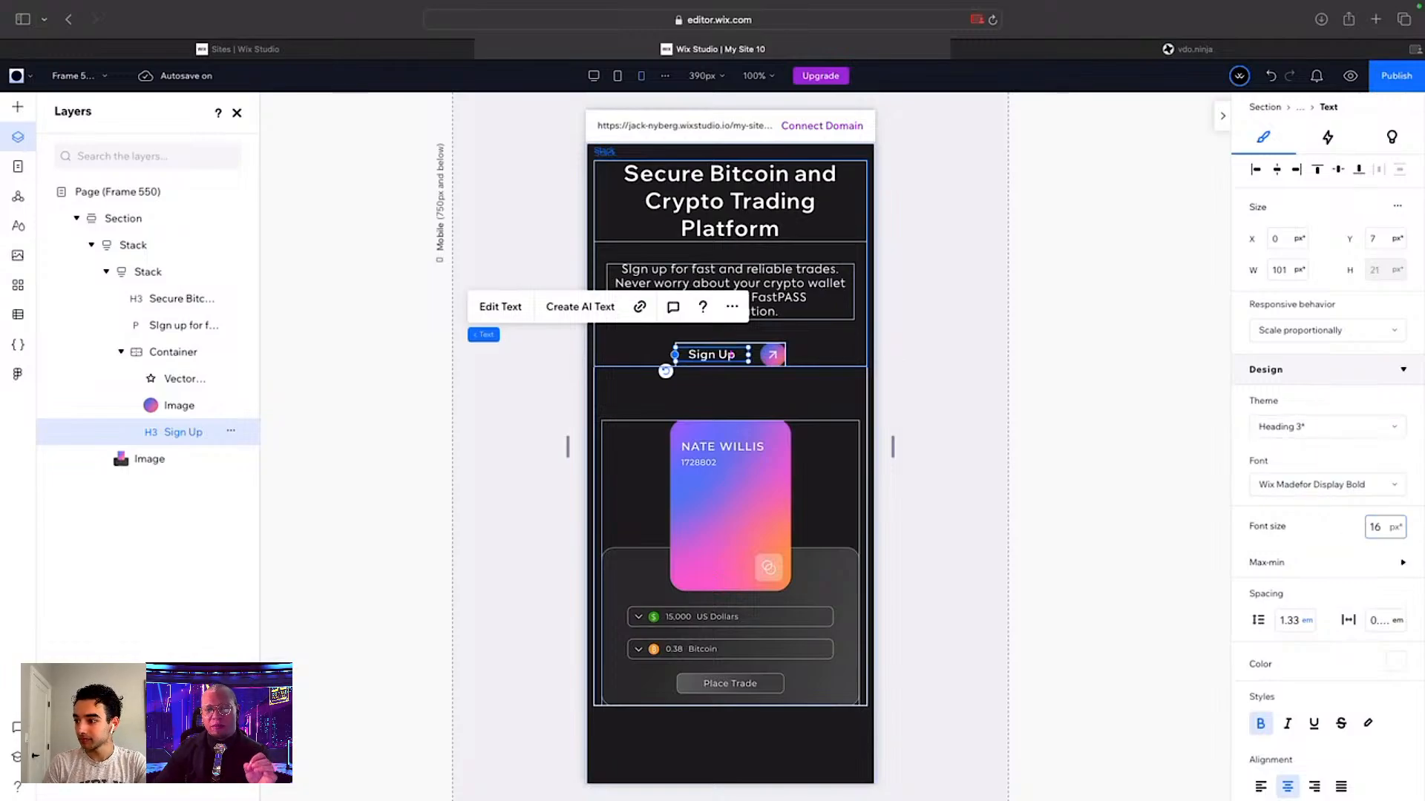
Step: Try to set the width of the round gradient image beside "Sign Up" to 30% with advanced sizing
{"action": "left_click", "coordinate": [771, 357]}
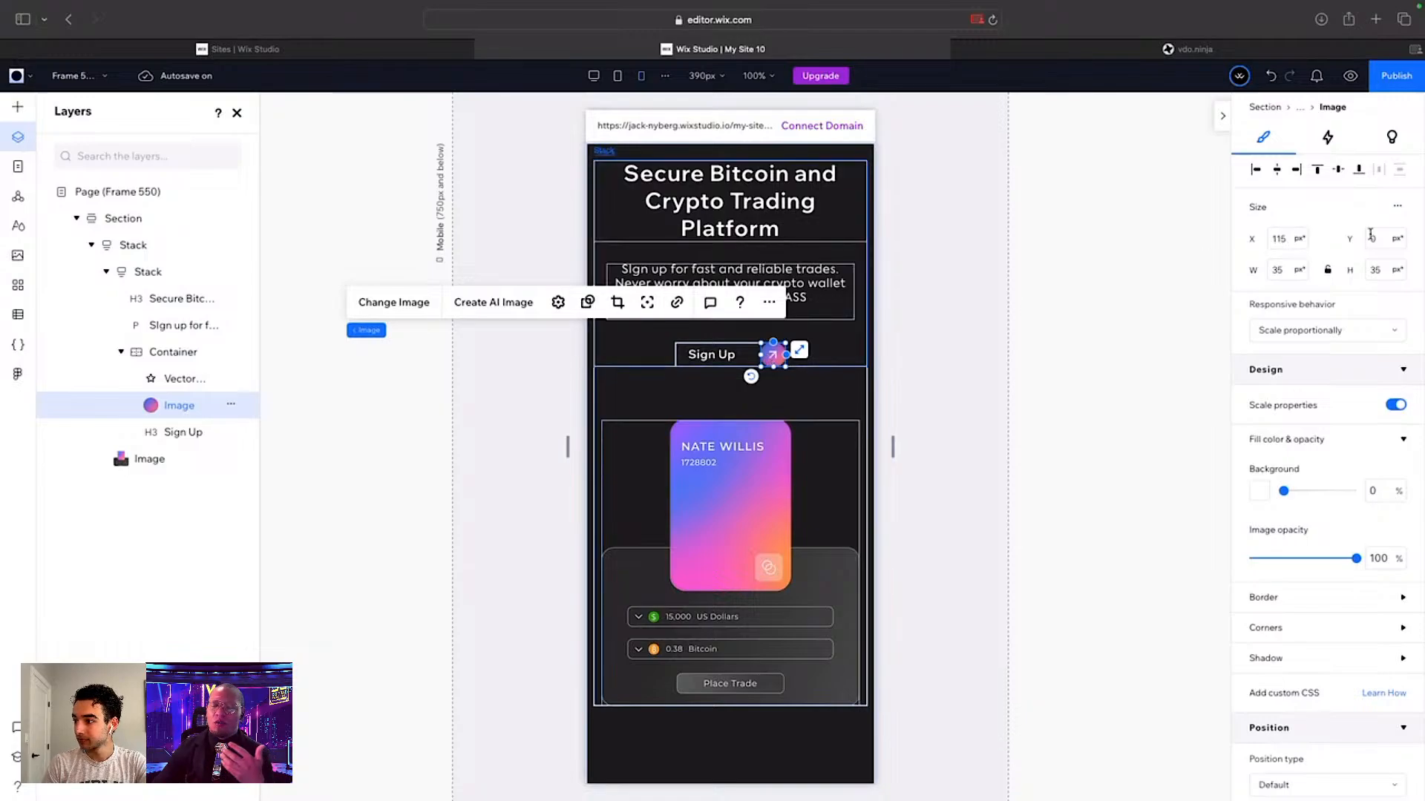
{"action": "left_click", "coordinate": [1397, 206]}
{"action": "left_click", "coordinate": [1360, 216]}
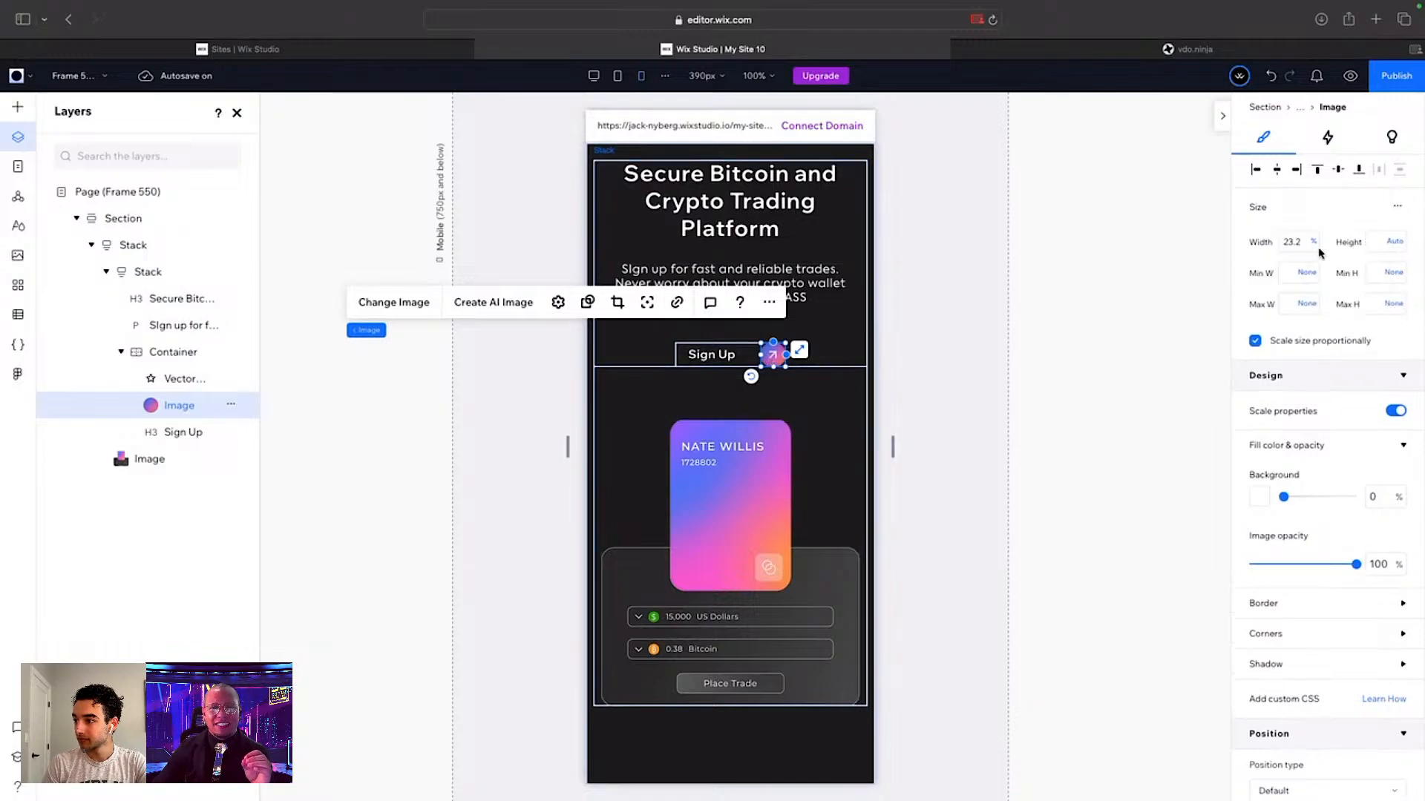
{"action": "left_click", "coordinate": [1289, 243]}
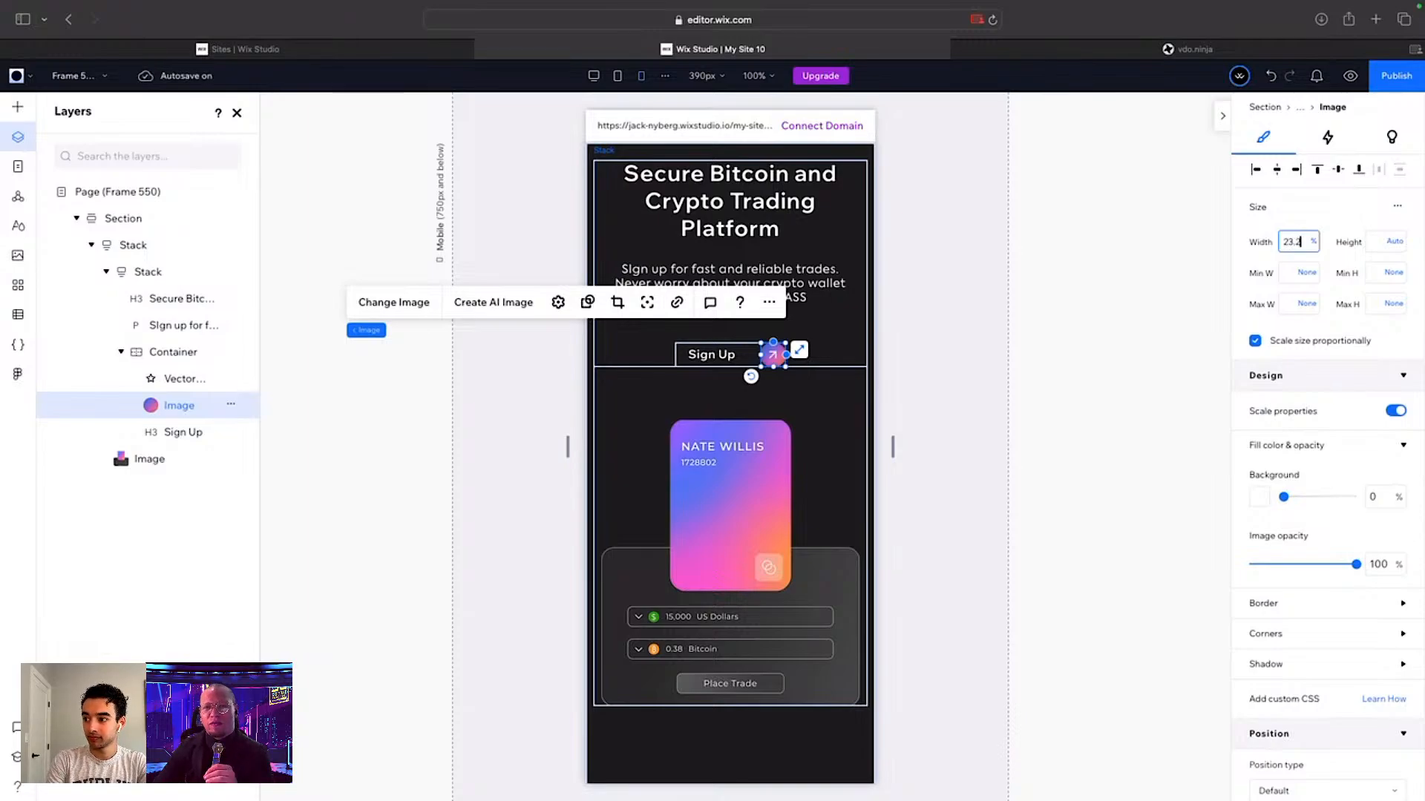
{"action": "type", "text": "30"}
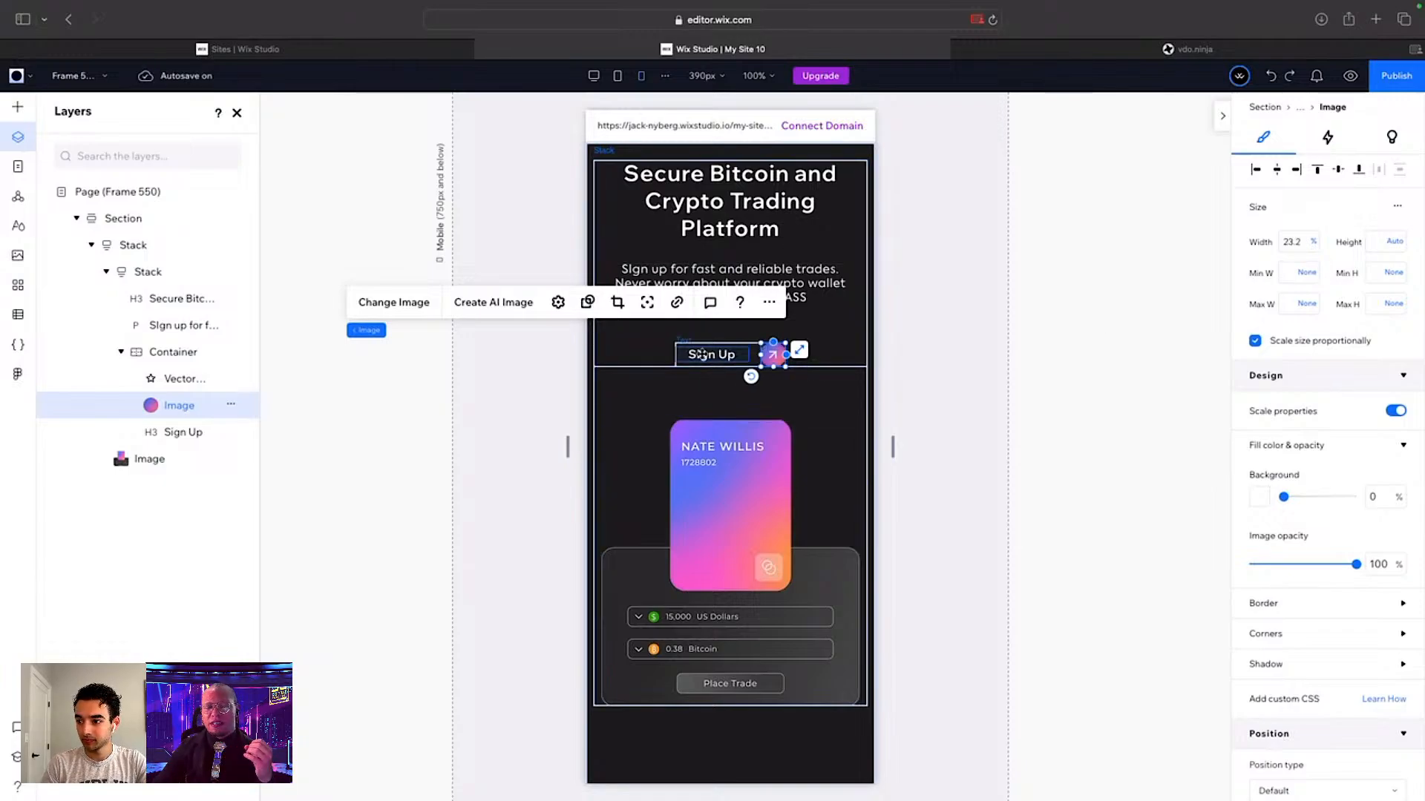
Step: Turn on advanced sizing for the container holding the "Sign Up" text and arrow, and set its width to 45%
{"action": "left_click", "coordinate": [710, 355]}
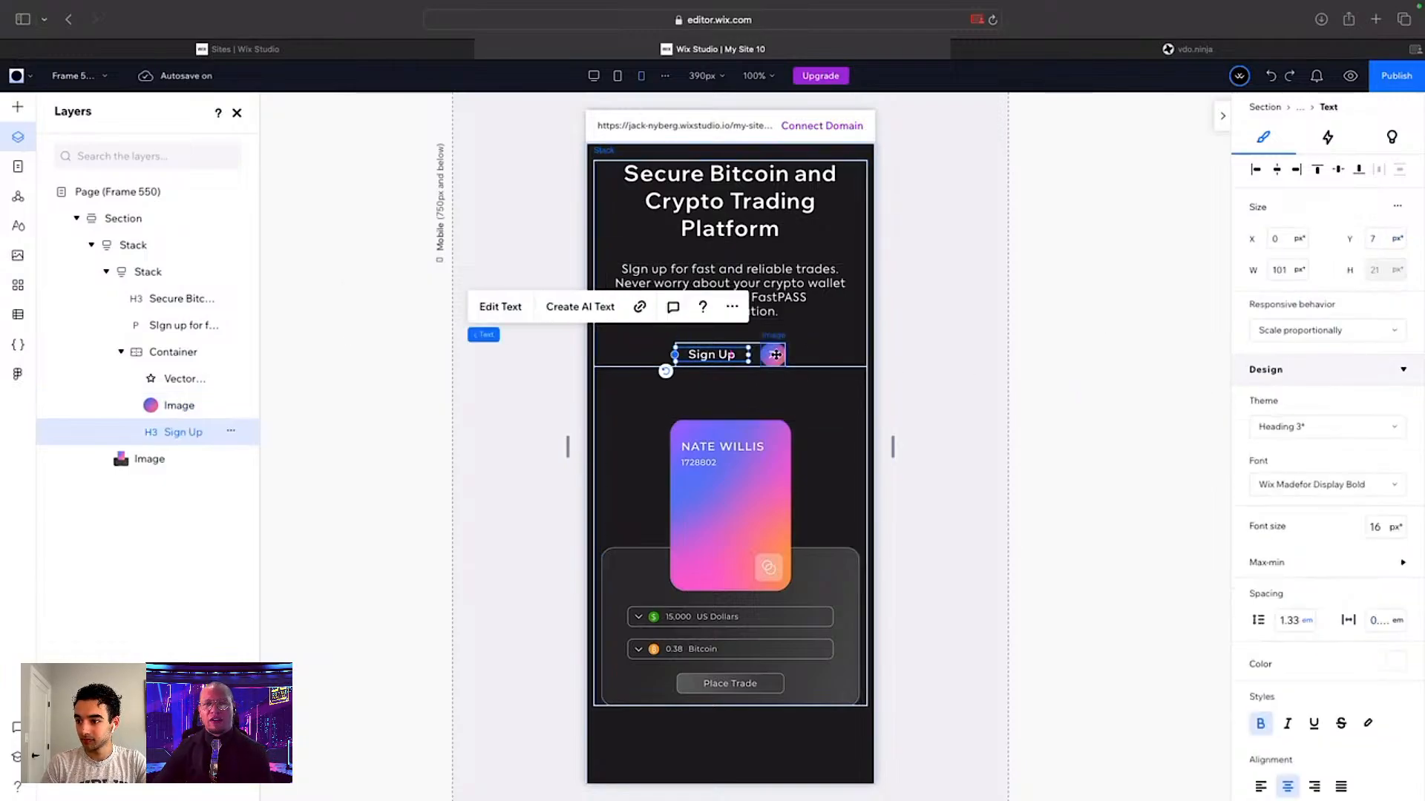
{"action": "left_click", "coordinate": [753, 345]}
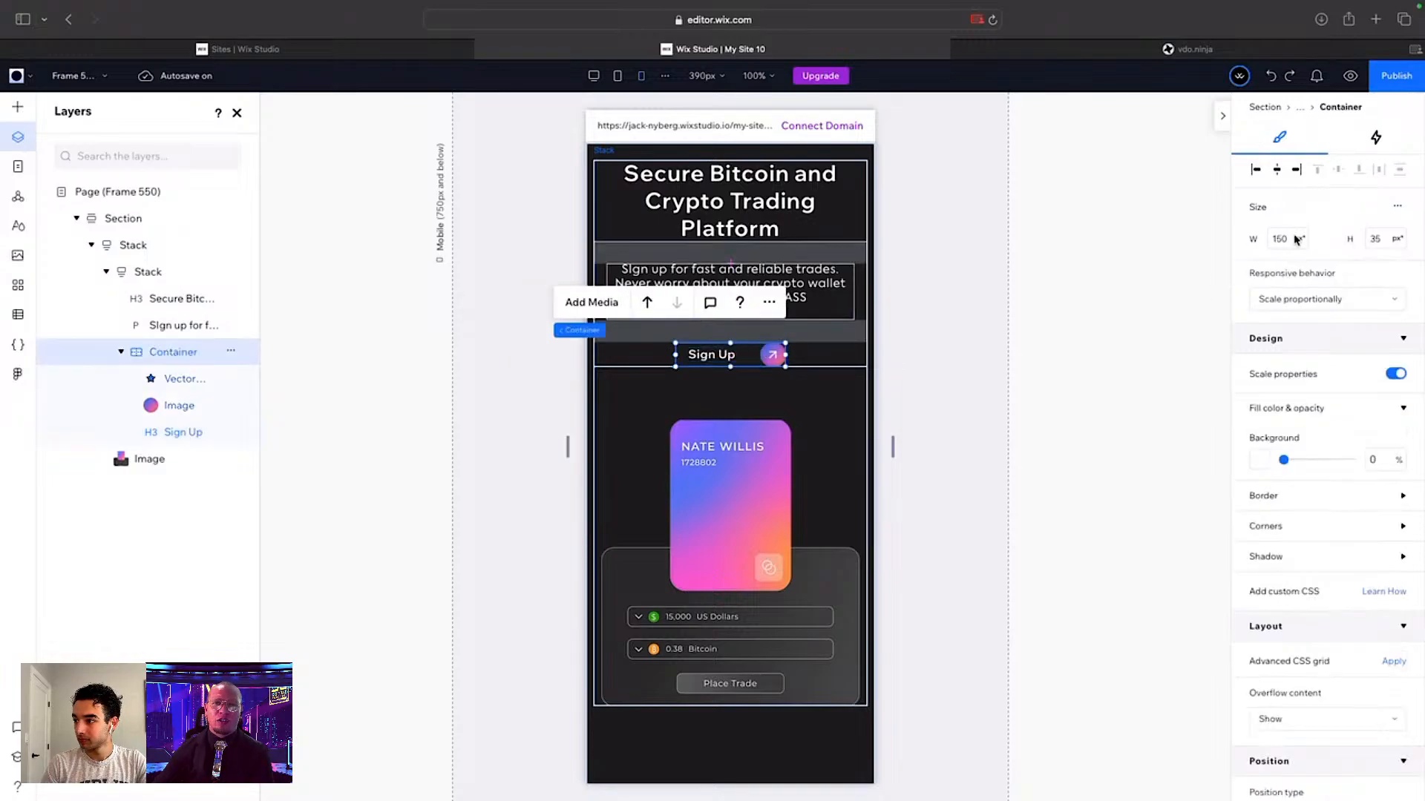
{"action": "left_click", "coordinate": [1397, 205]}
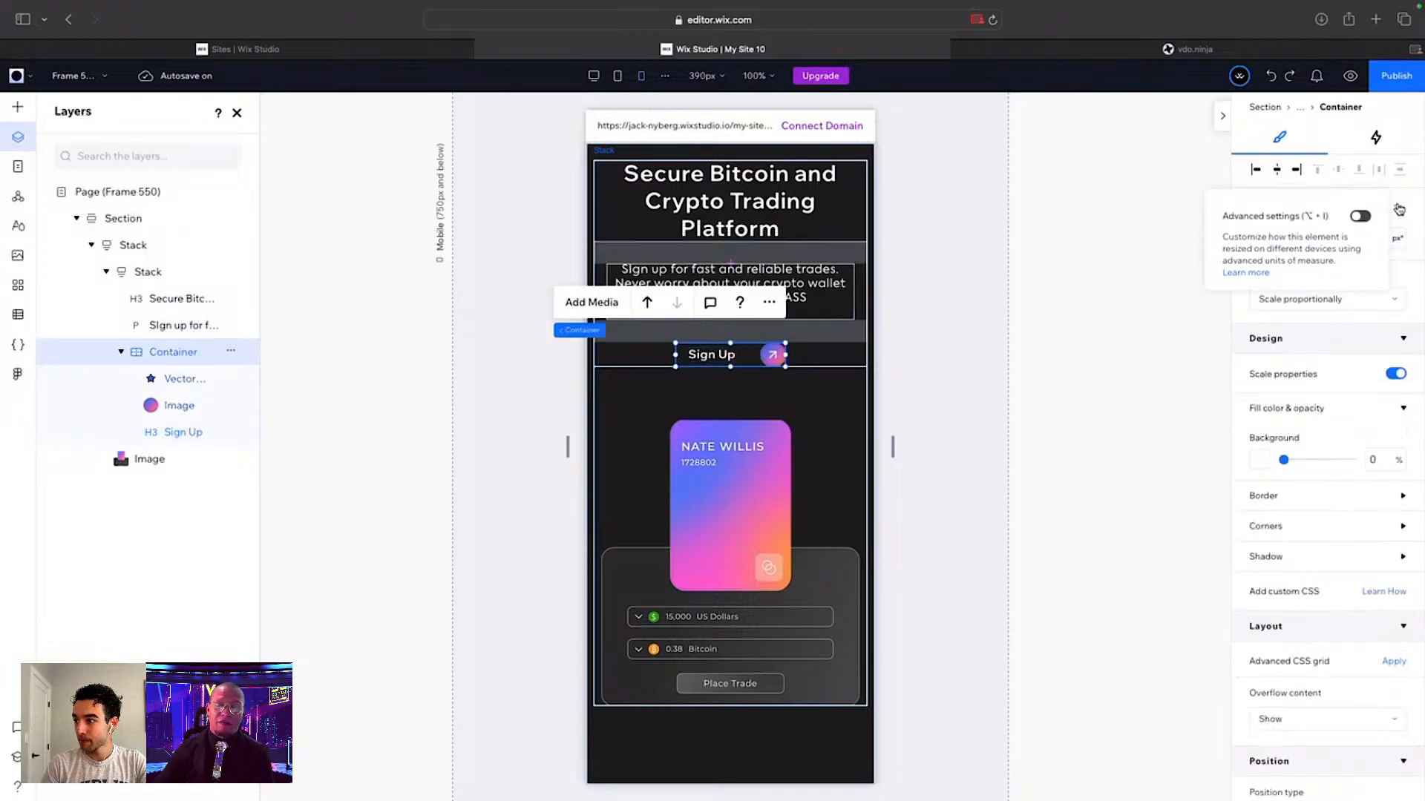
{"action": "left_click", "coordinate": [1360, 216]}
{"action": "left_click", "coordinate": [1295, 241]}
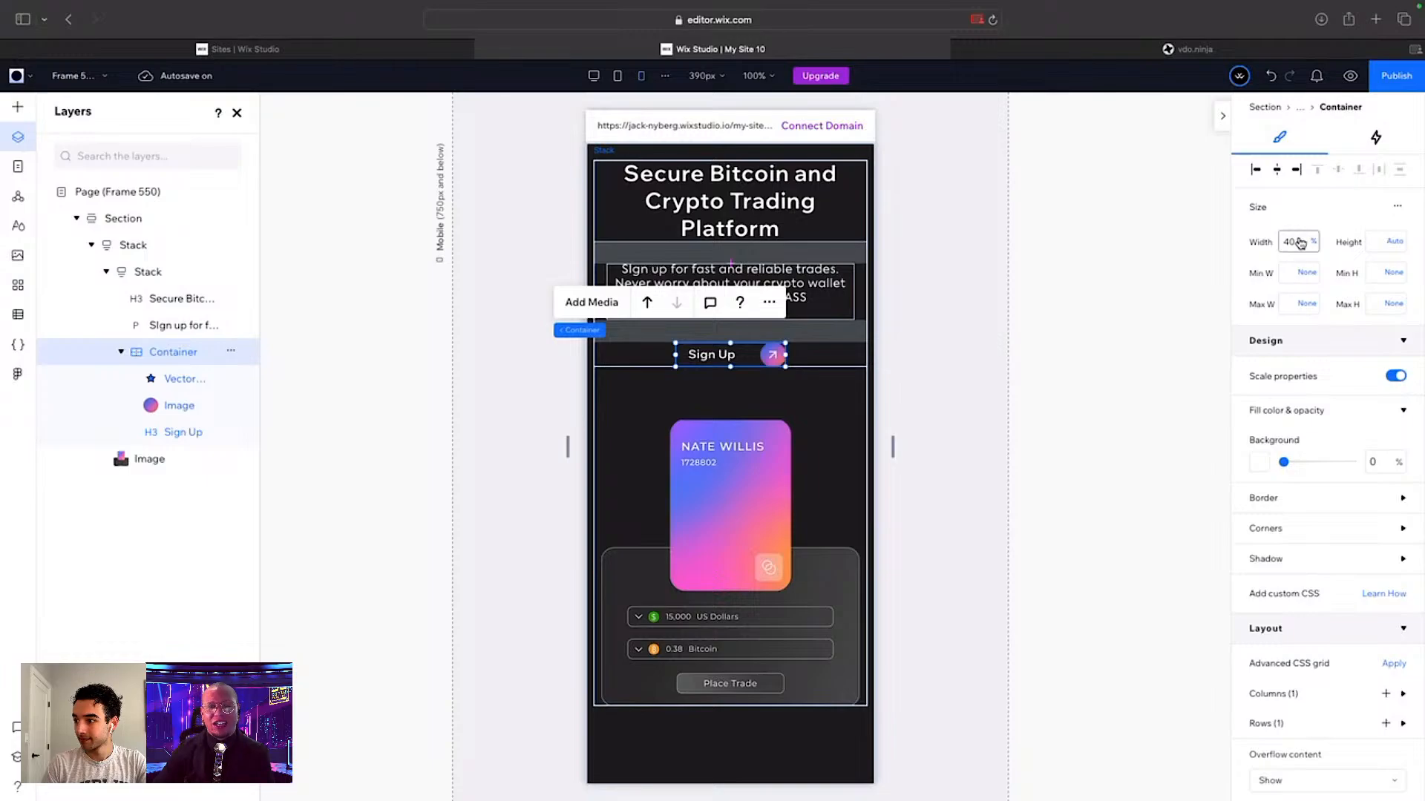
{"action": "key", "text": "BackSpace"}
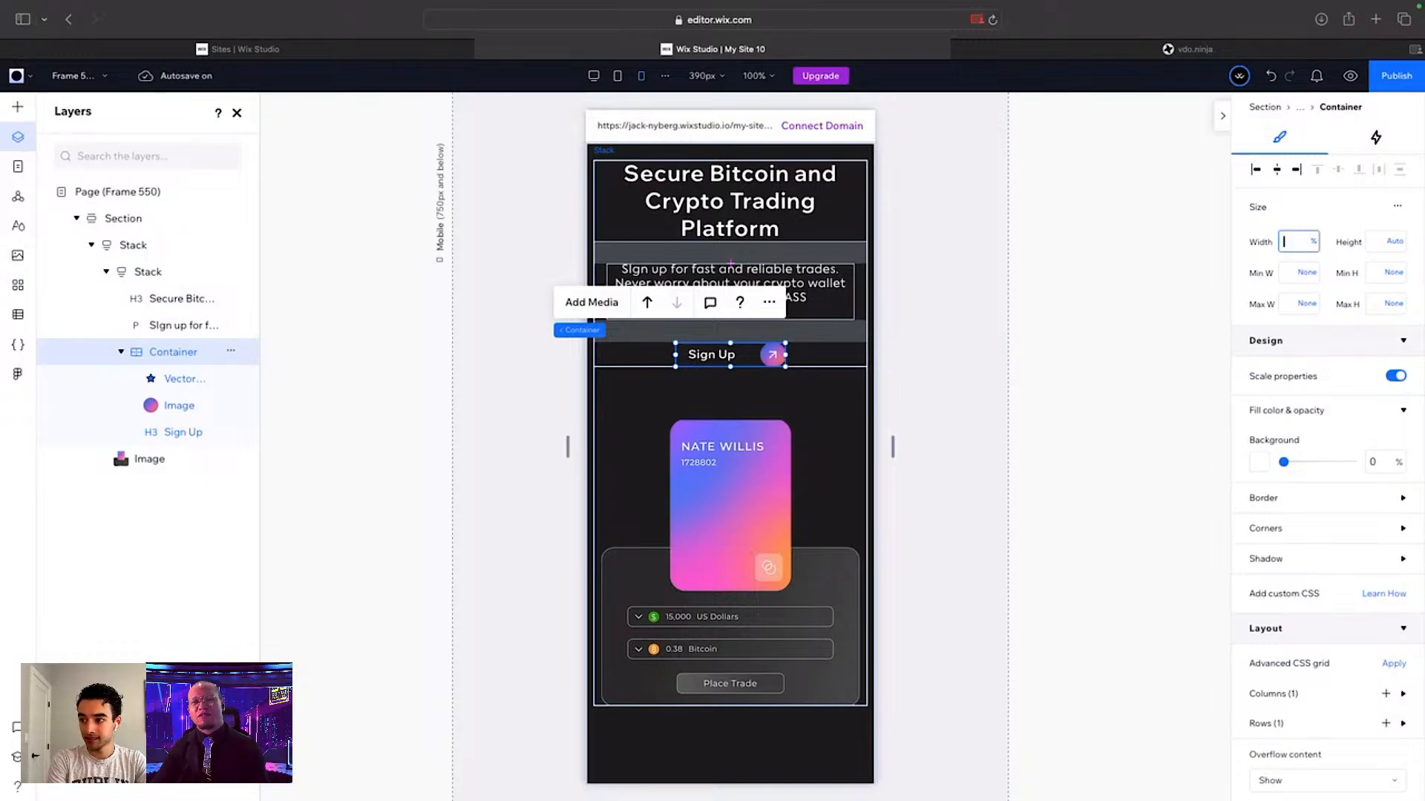
{"action": "key", "text": "Return"}
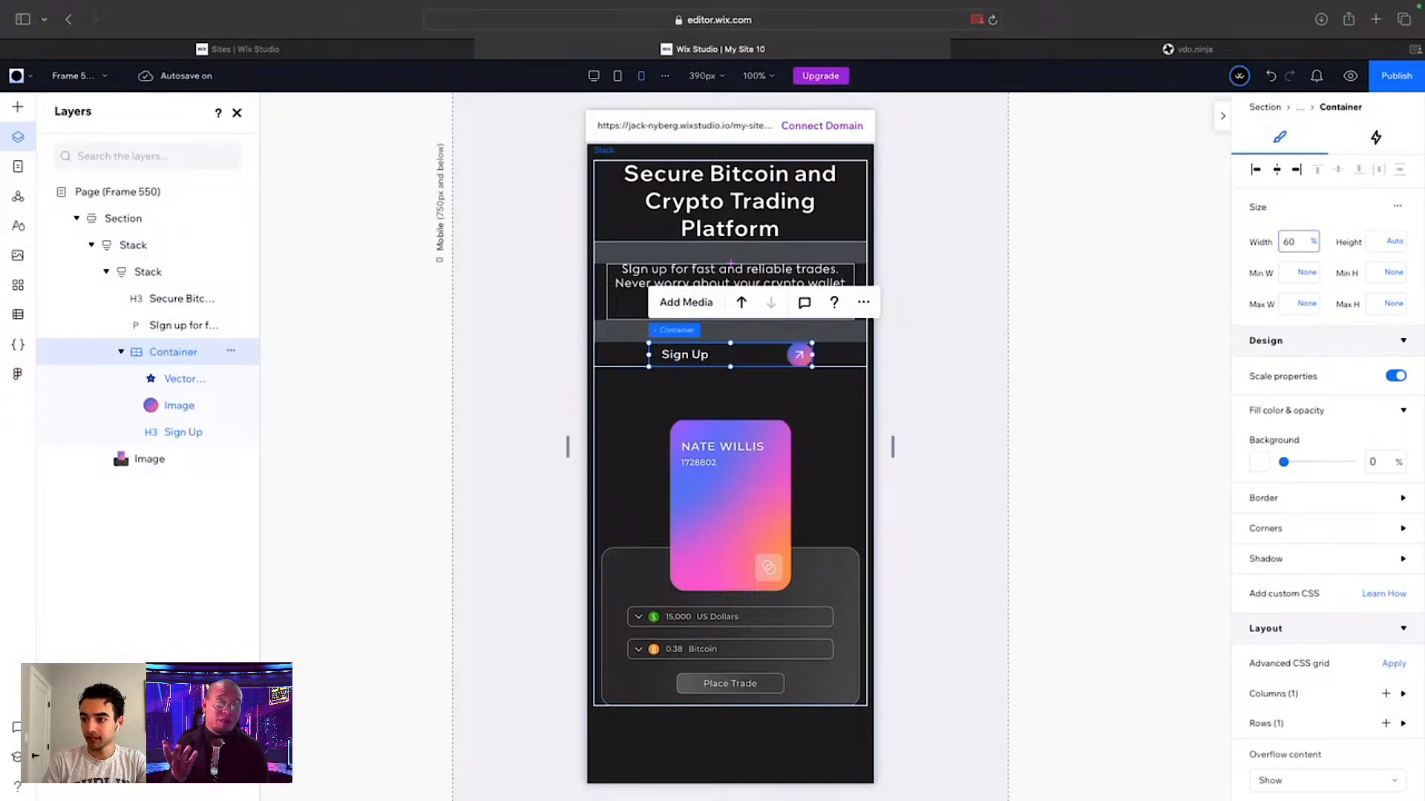
{"action": "left_click", "coordinate": [1295, 241]}
{"action": "key", "text": "BackSpace"}
{"action": "type", "text": "45"}
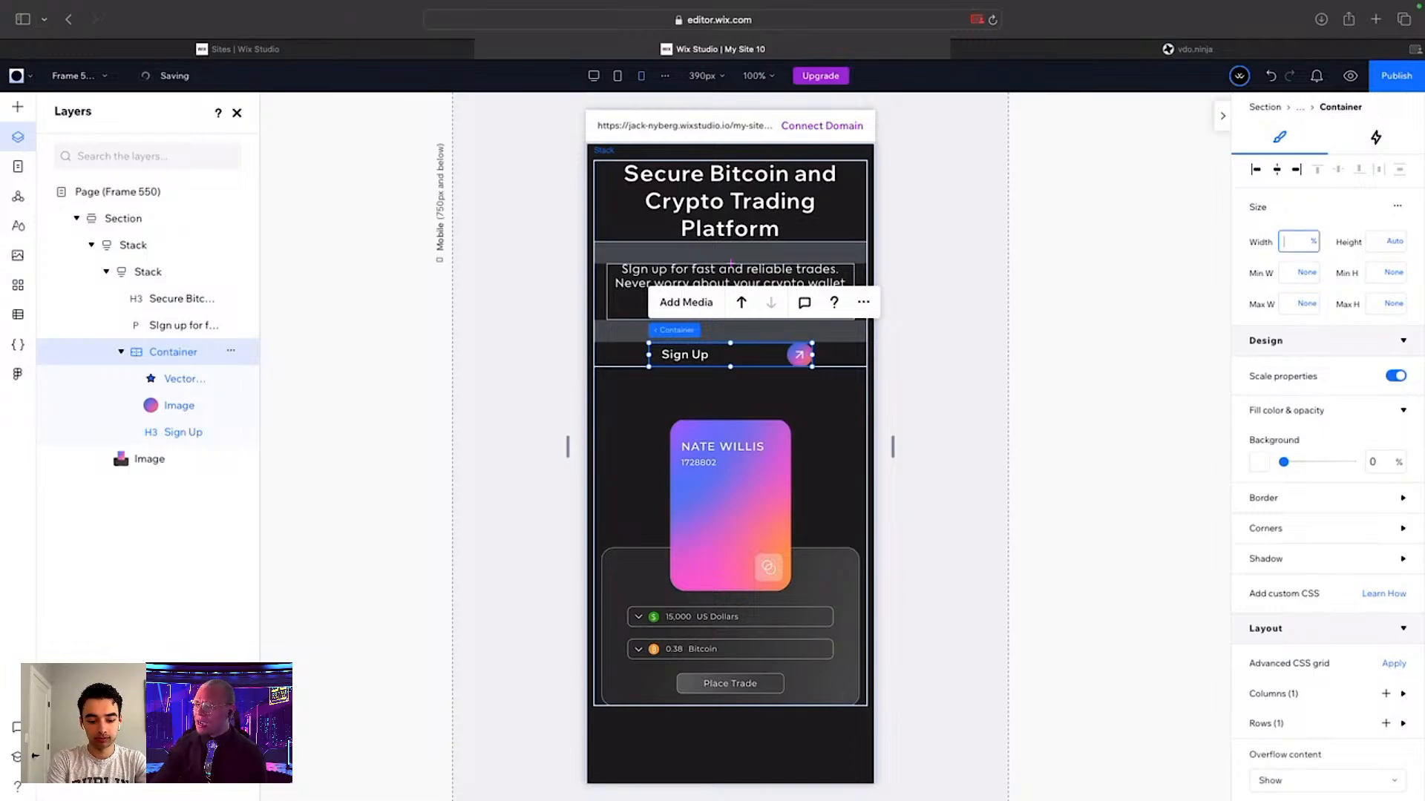
{"action": "key", "text": "Return"}
Step: Enlarge the "Sign Up" text to a 20 px font size
{"action": "left_click", "coordinate": [699, 347]}
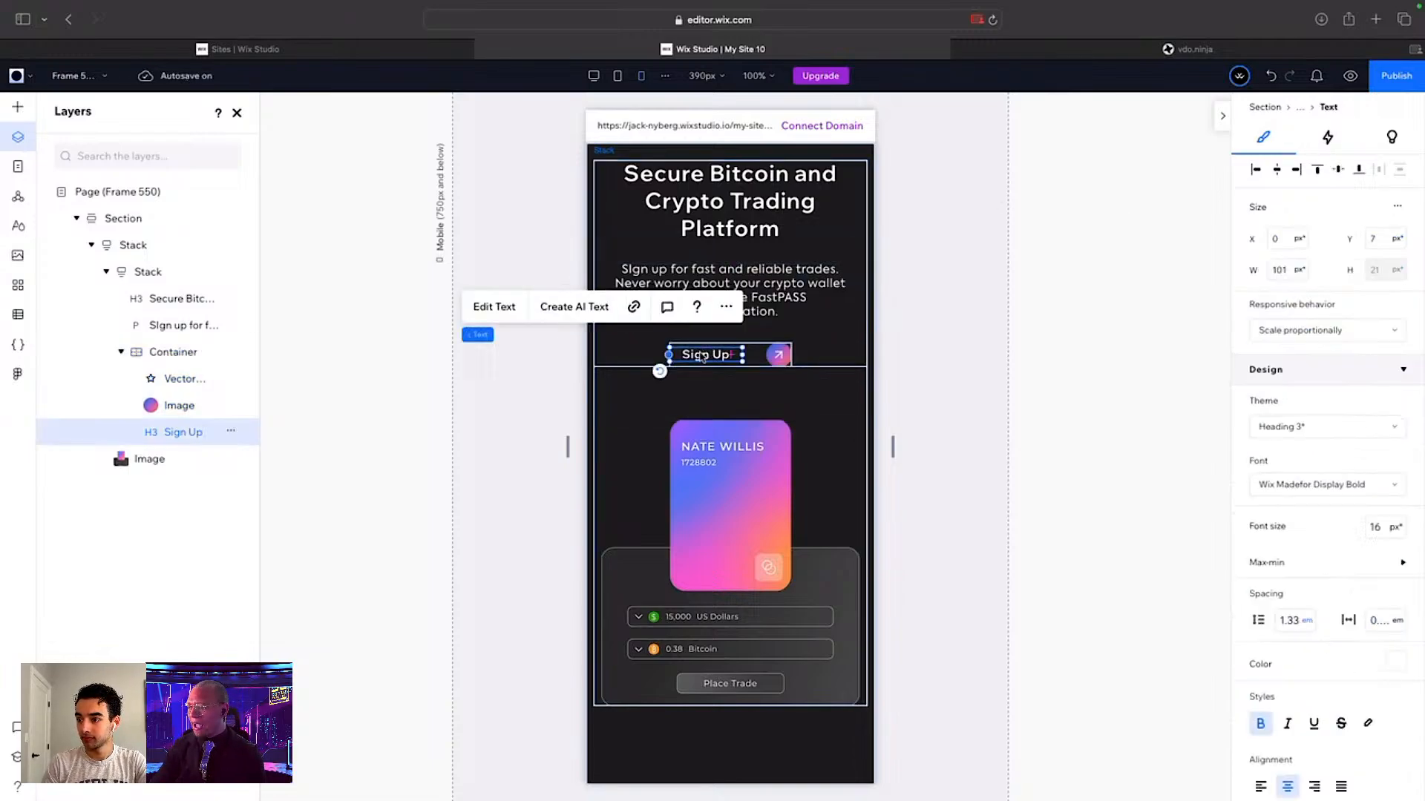
{"action": "left_click", "coordinate": [1379, 529]}
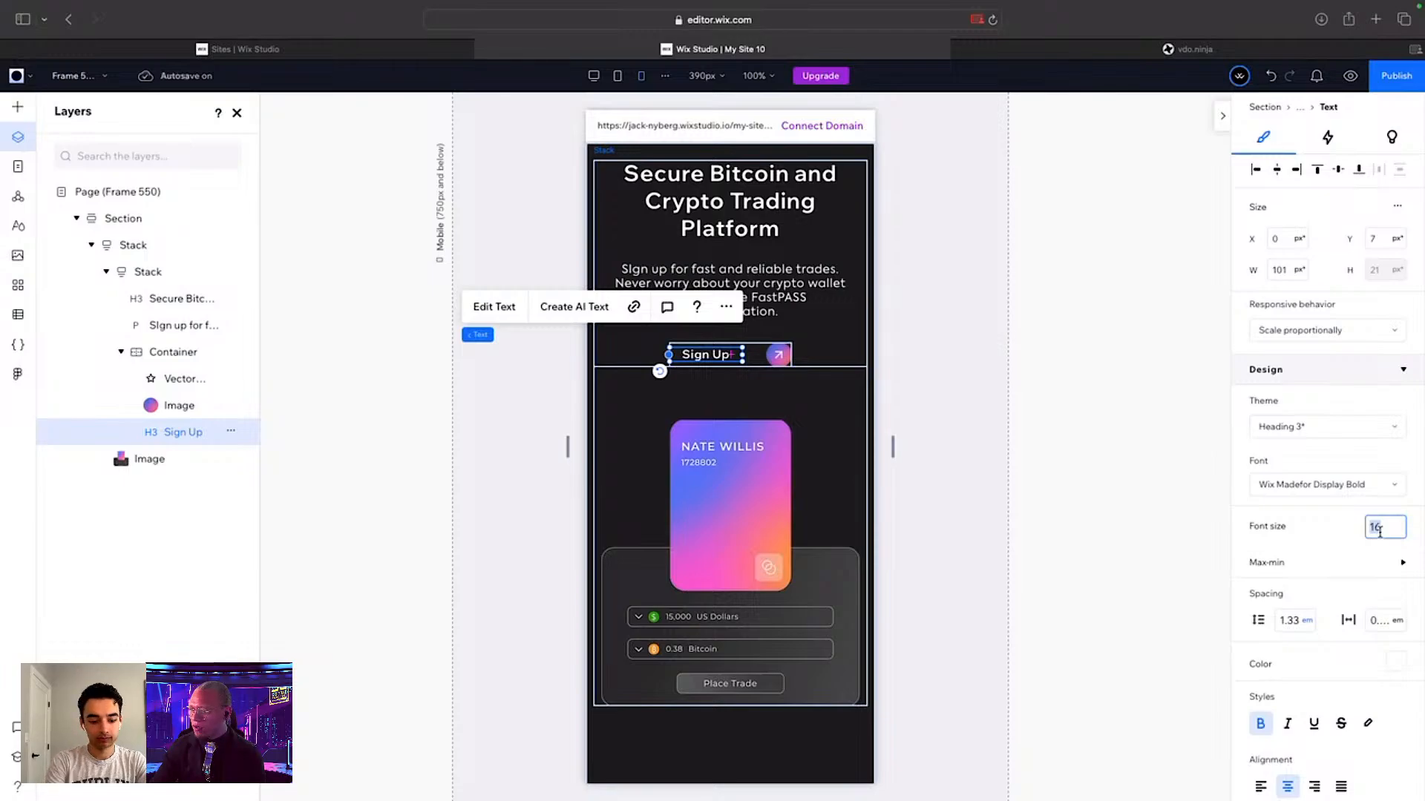
{"action": "type", "text": "20"}
{"action": "key", "text": "Return"}
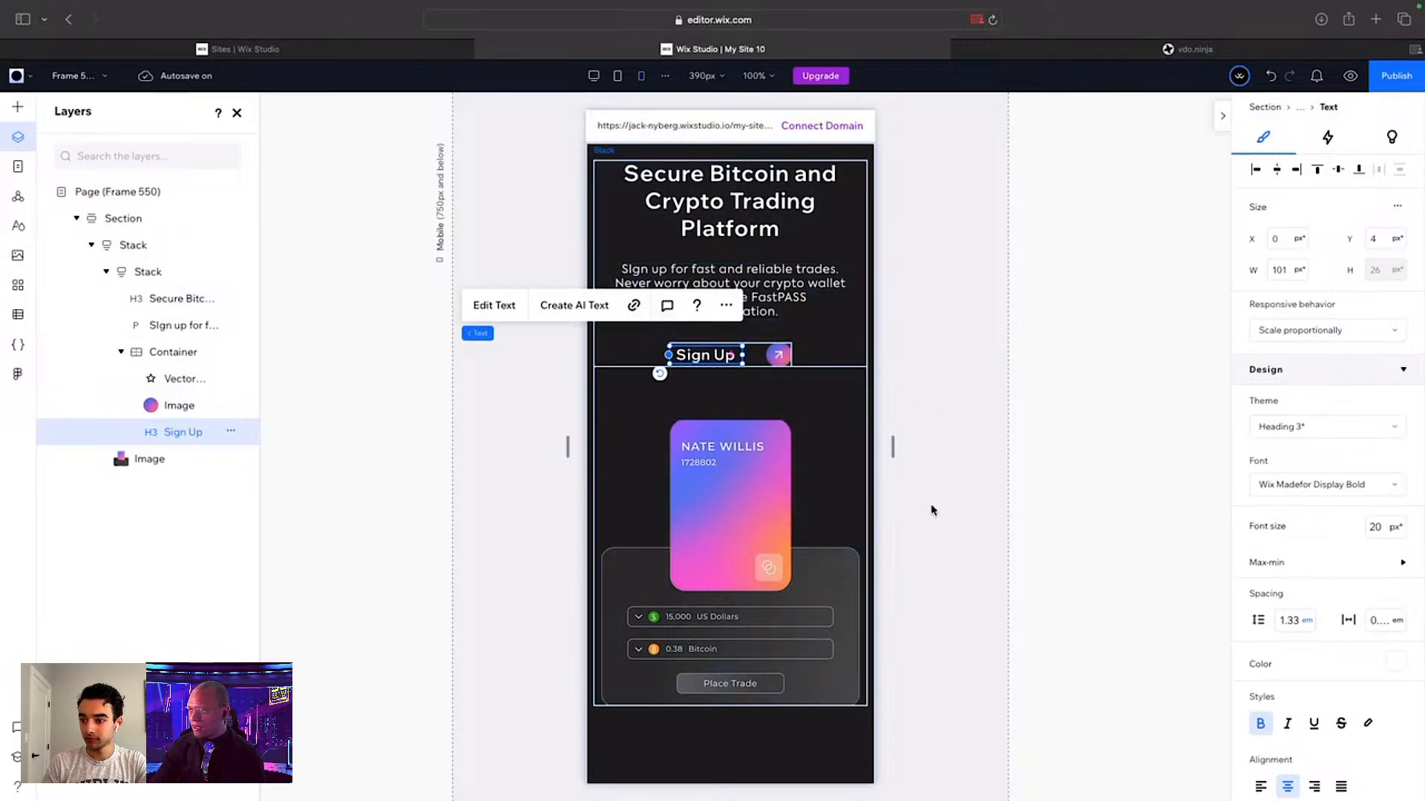
{"action": "left_click", "coordinate": [985, 585]}
Step: Tighten the text stack by reducing the gap above the paragraph and the gap above "Sign Up" to about 23 px
{"action": "left_click", "coordinate": [714, 298]}
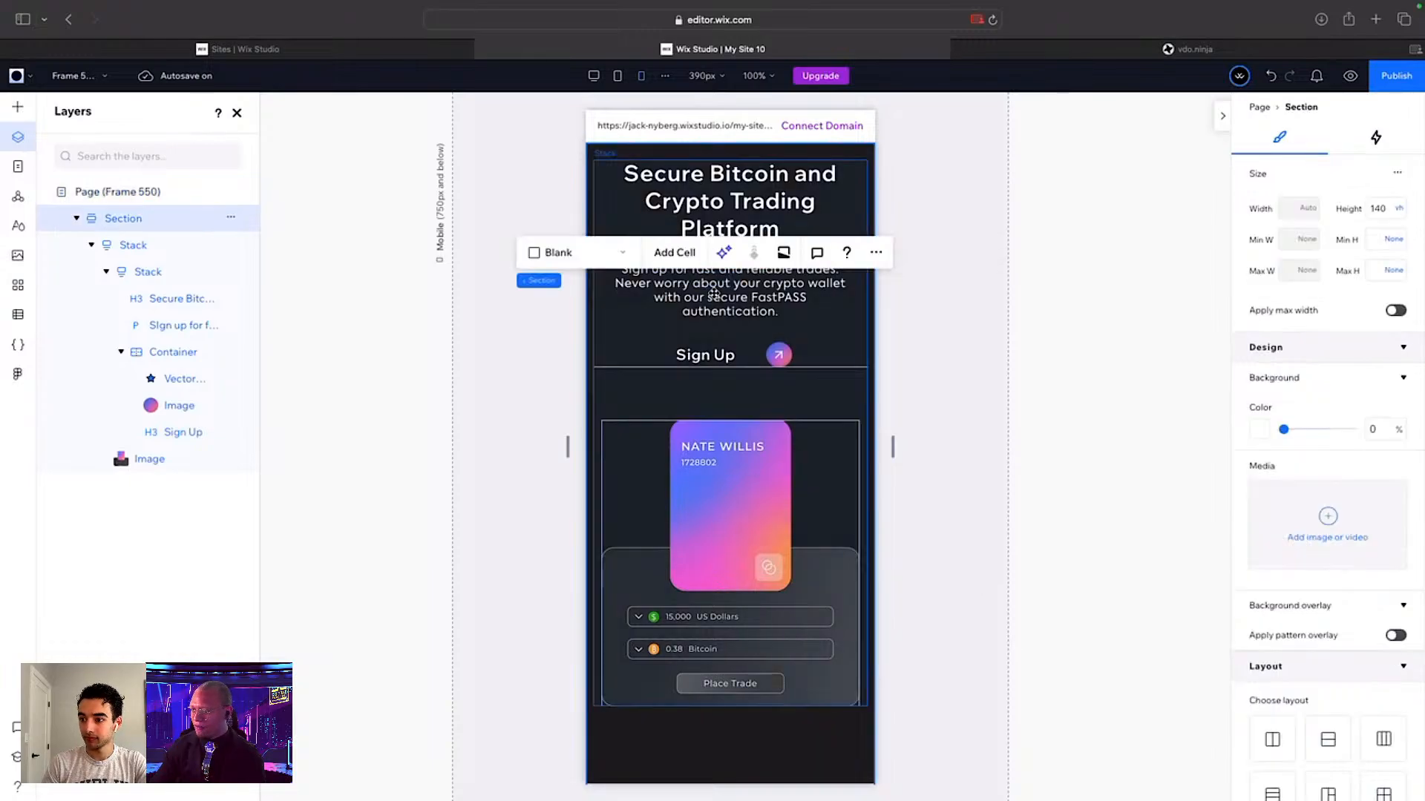
{"action": "left_click", "coordinate": [709, 206]}
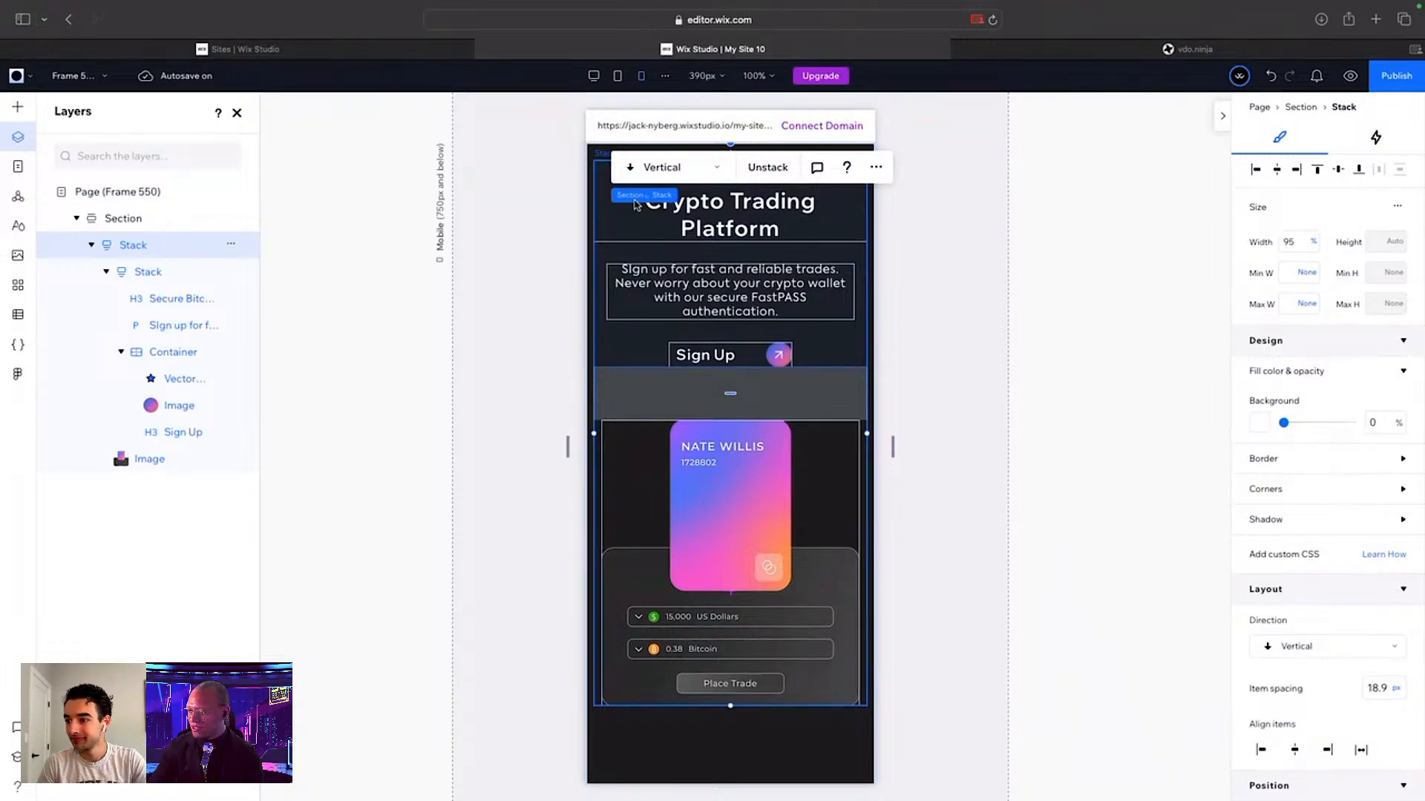
{"action": "left_click", "coordinate": [733, 285]}
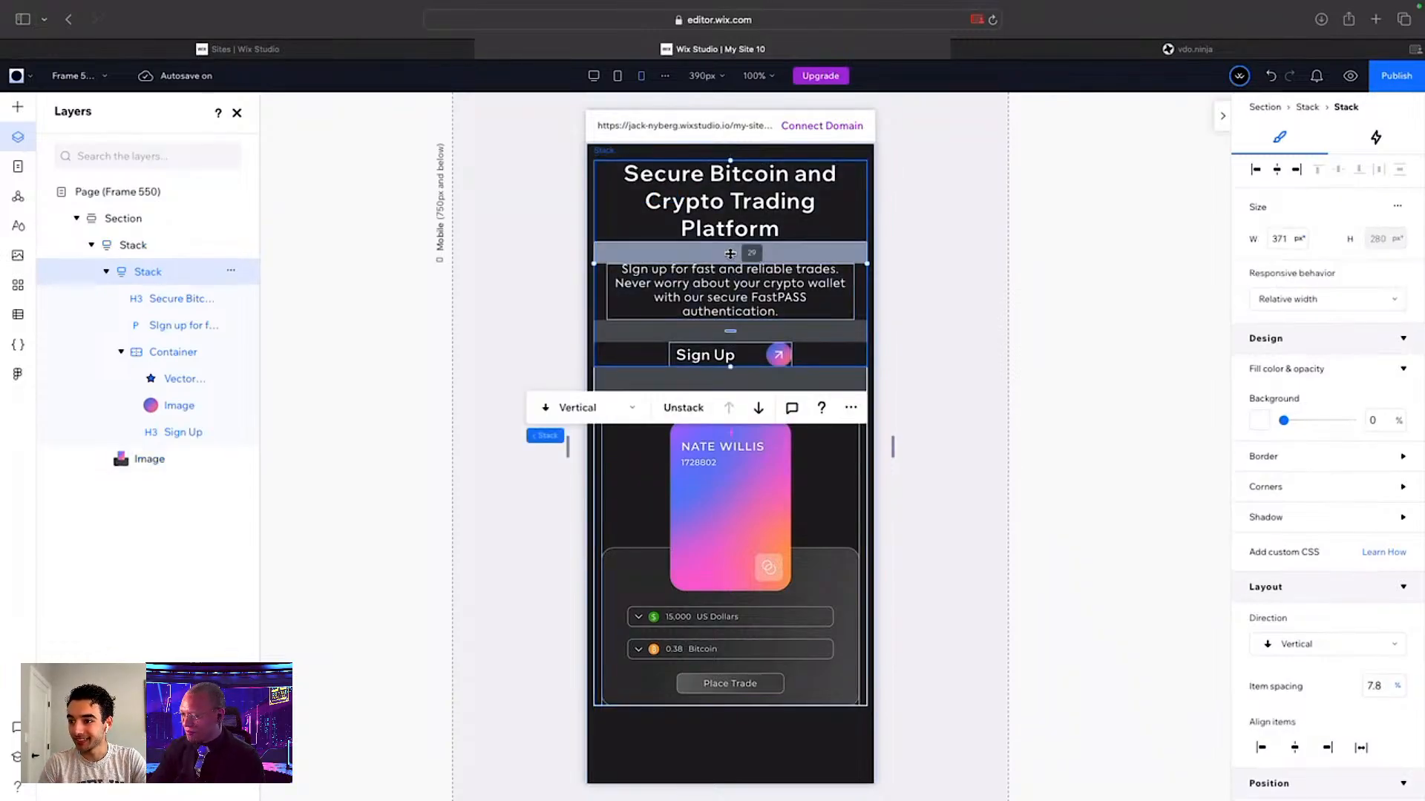
{"action": "left_click_drag", "start_coordinate": [730, 255], "coordinate": [731, 250]}
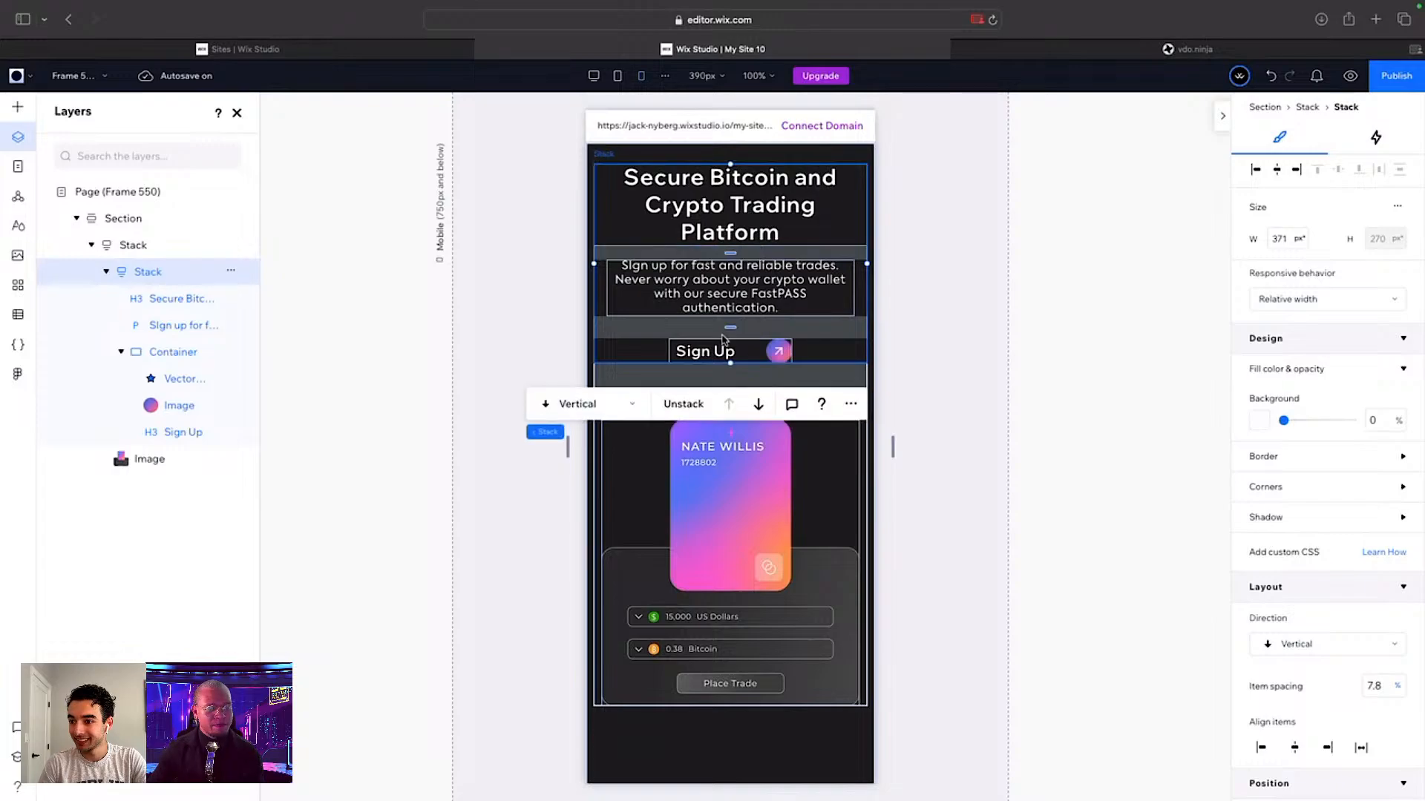
{"action": "left_click_drag", "start_coordinate": [729, 329], "coordinate": [727, 326]}
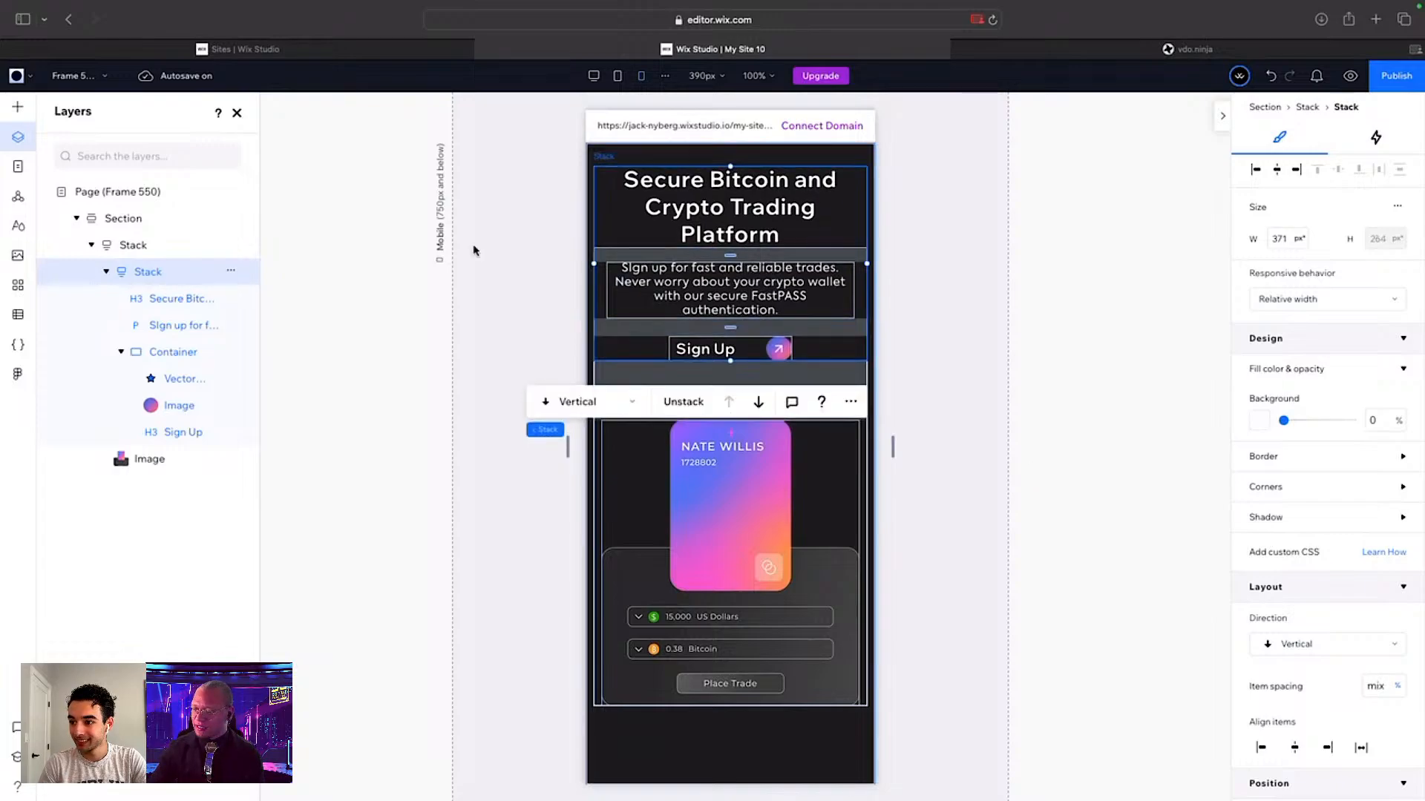
Step: Reduce the vertical gap between the text stack and the card image in the outer stack
{"action": "left_click", "coordinate": [674, 379]}
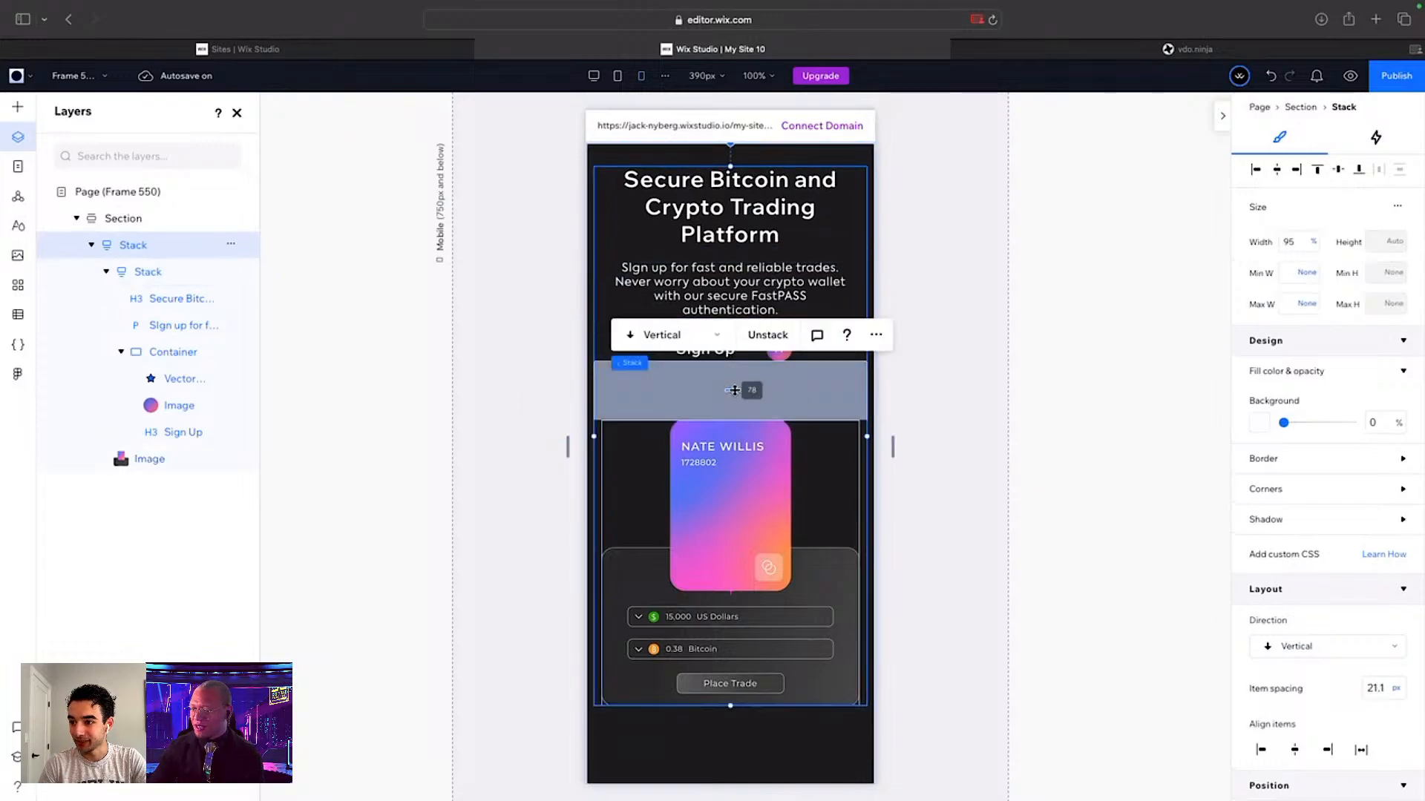
{"action": "left_click_drag", "start_coordinate": [740, 396], "coordinate": [734, 391]}
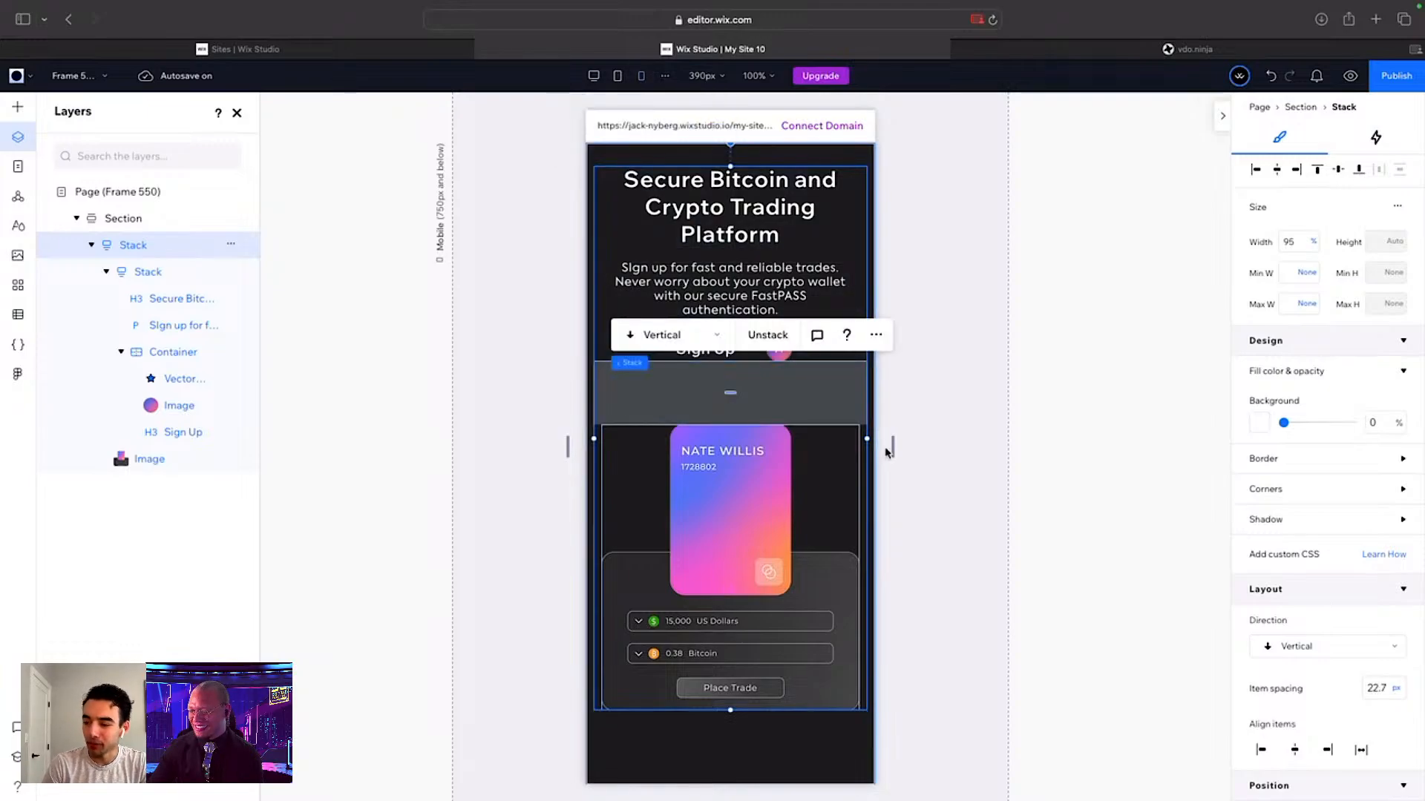
{"action": "left_click", "coordinate": [973, 536]}
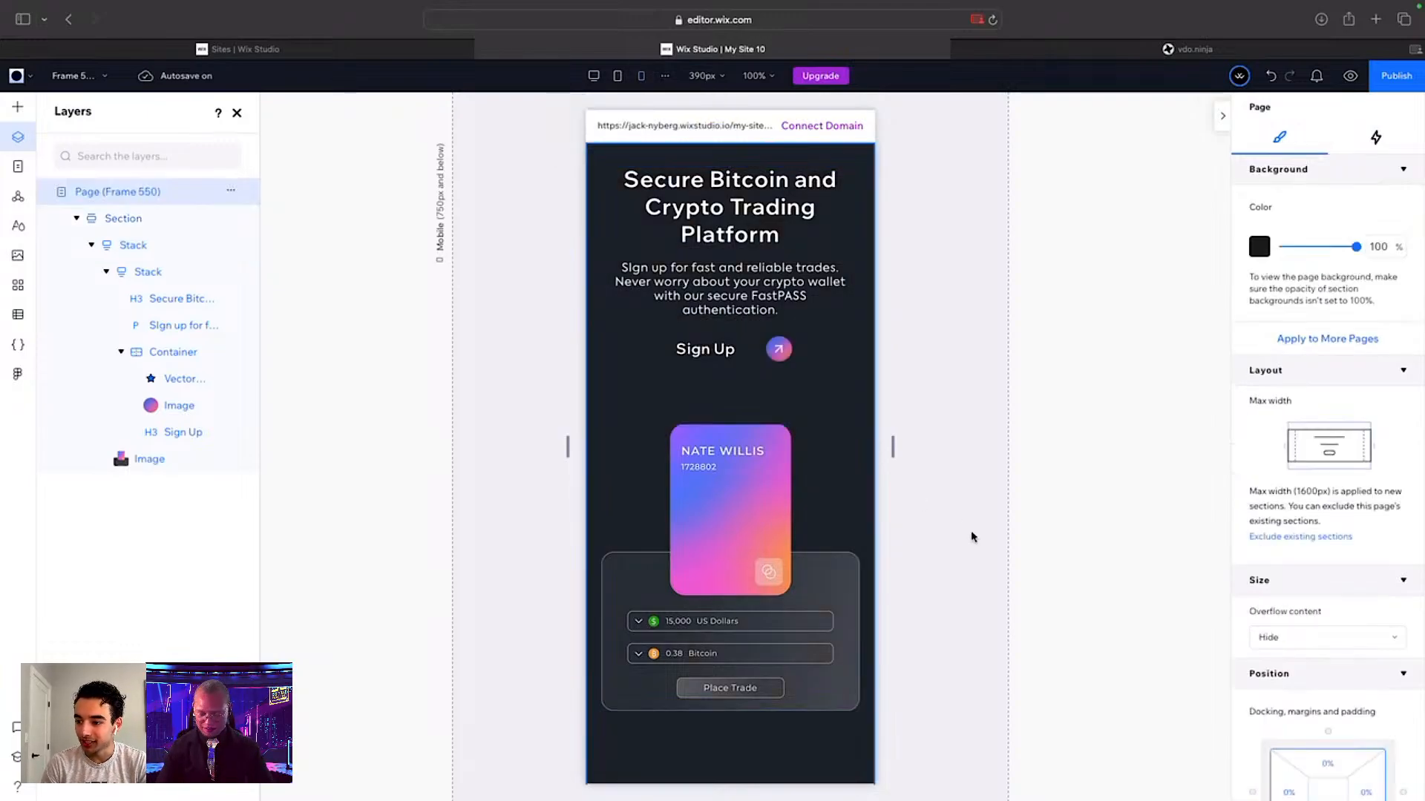
{"action": "left_click", "coordinate": [728, 397]}
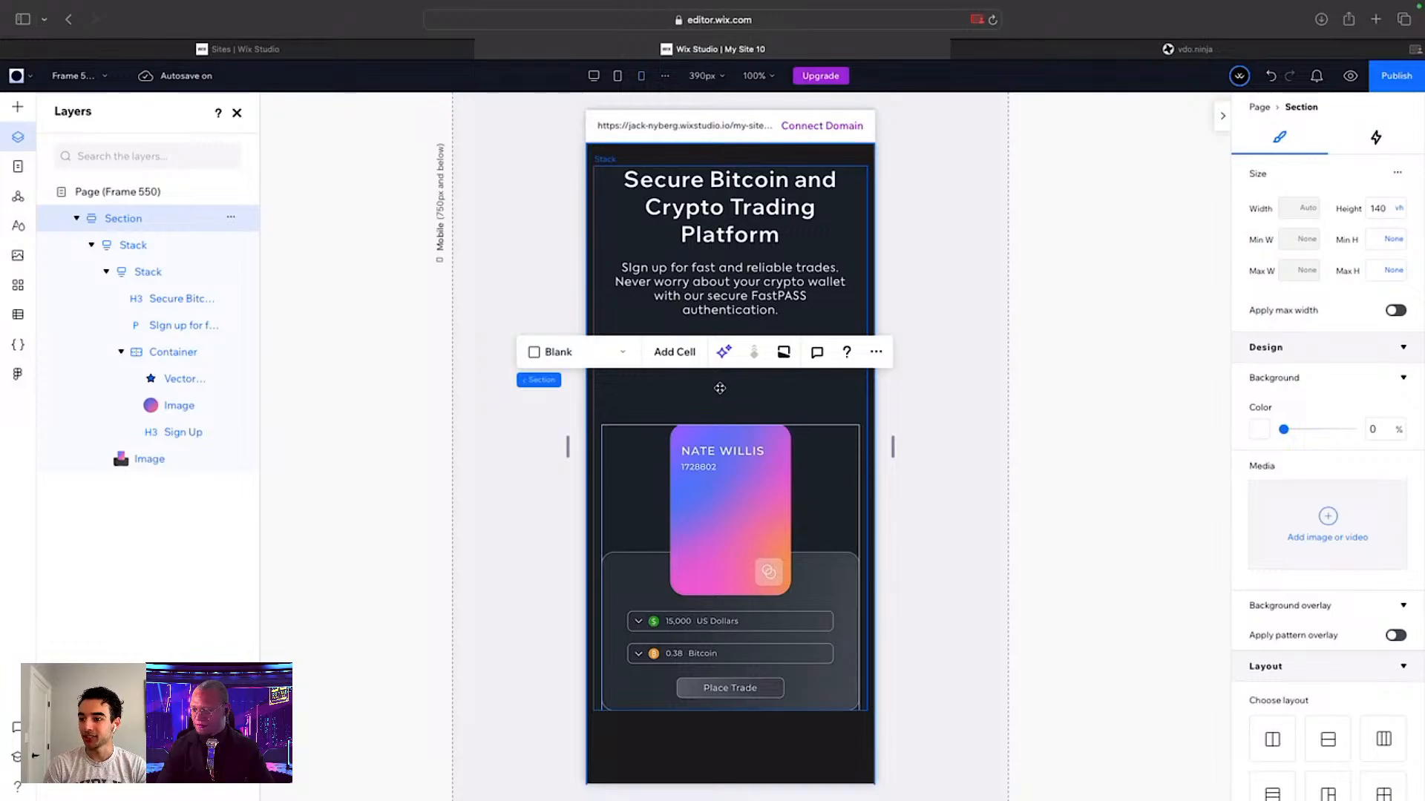
{"action": "left_click", "coordinate": [727, 396]}
{"action": "left_click_drag", "start_coordinate": [727, 395], "coordinate": [727, 376]}
{"action": "left_click", "coordinate": [721, 317]}
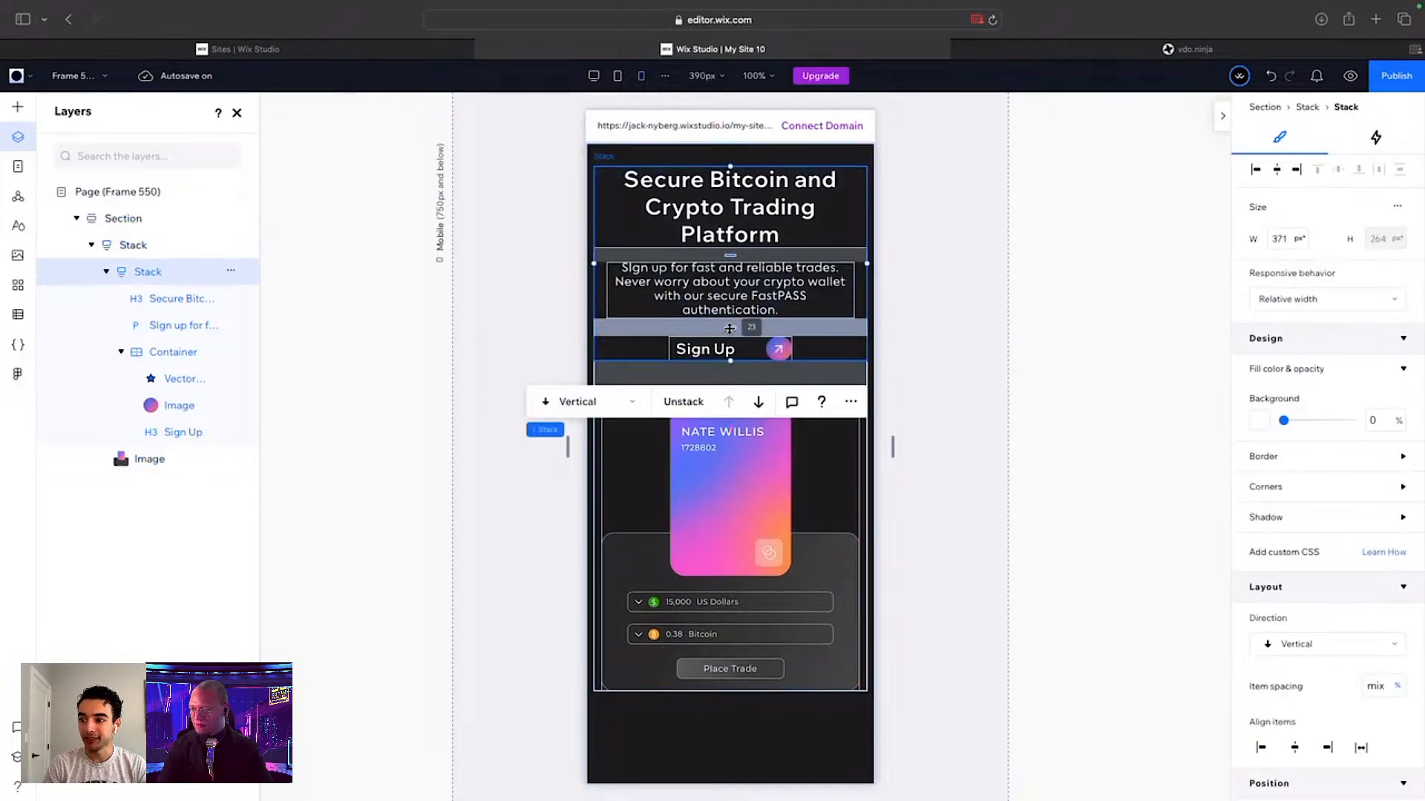
Step: Slightly reduce the gap above "Sign Up" in the mobile text stack
{"action": "left_click_drag", "start_coordinate": [730, 328], "coordinate": [731, 326]}
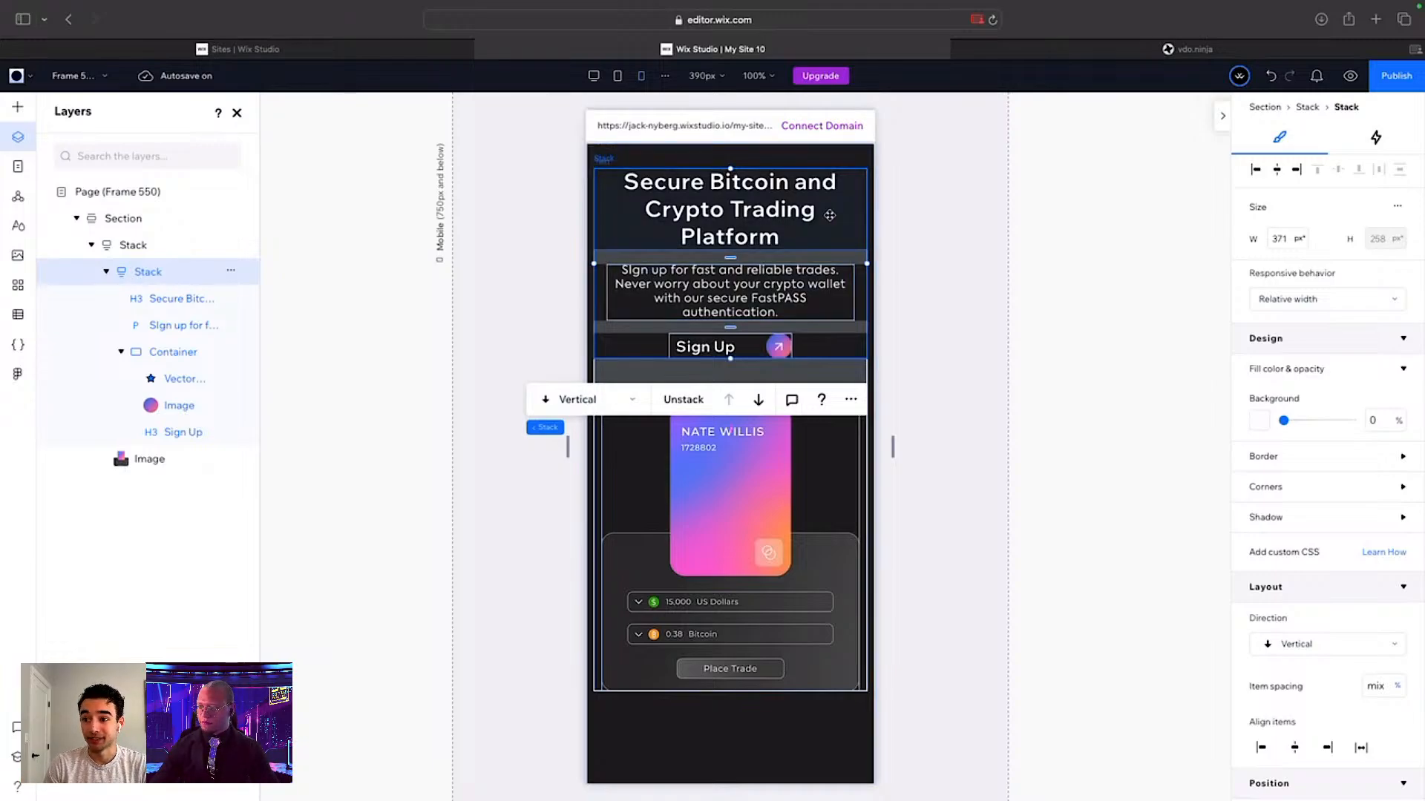
Step: Return to the desktop breakpoint and hide the layers and inspector panels to free up the canvas
{"action": "left_click", "coordinate": [593, 80]}
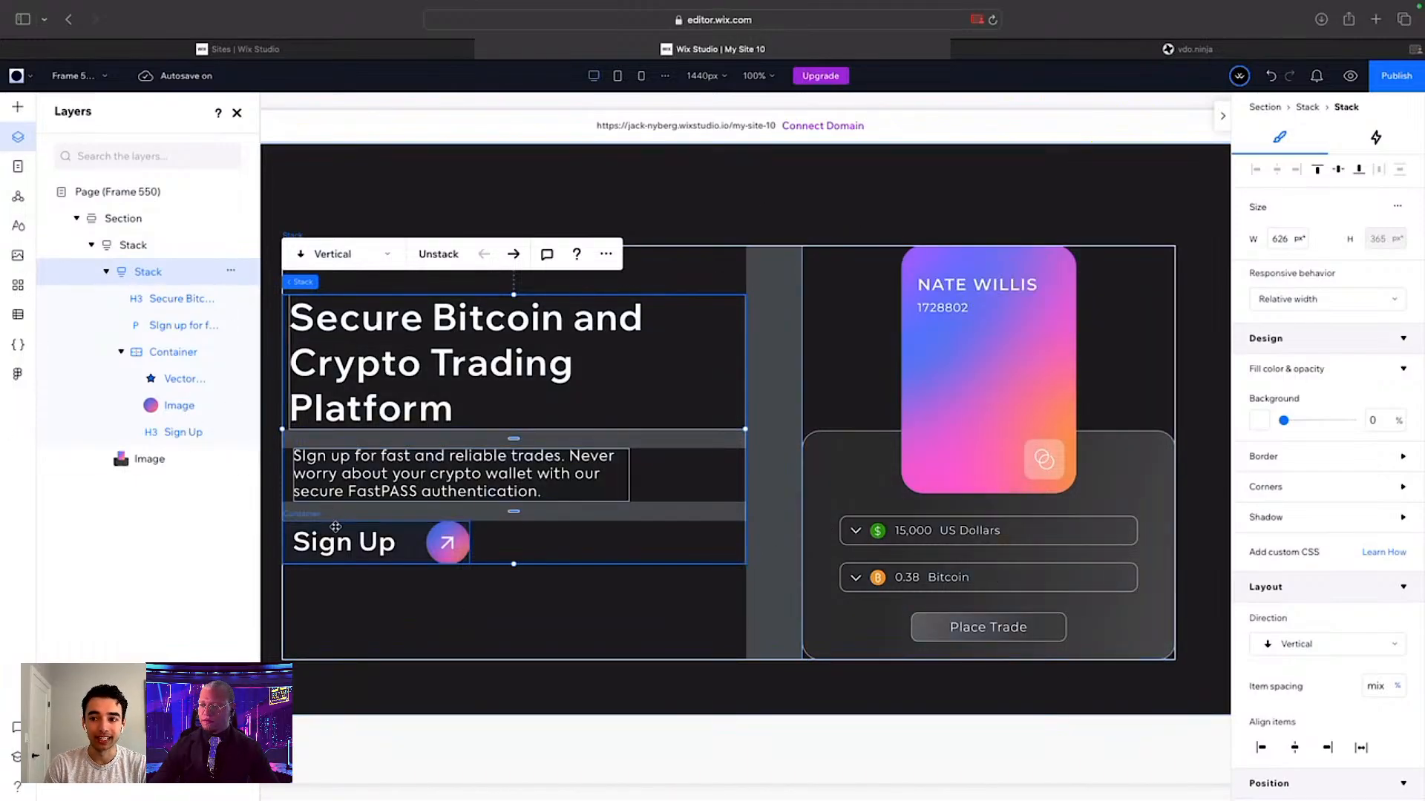
{"action": "left_click", "coordinate": [697, 233]}
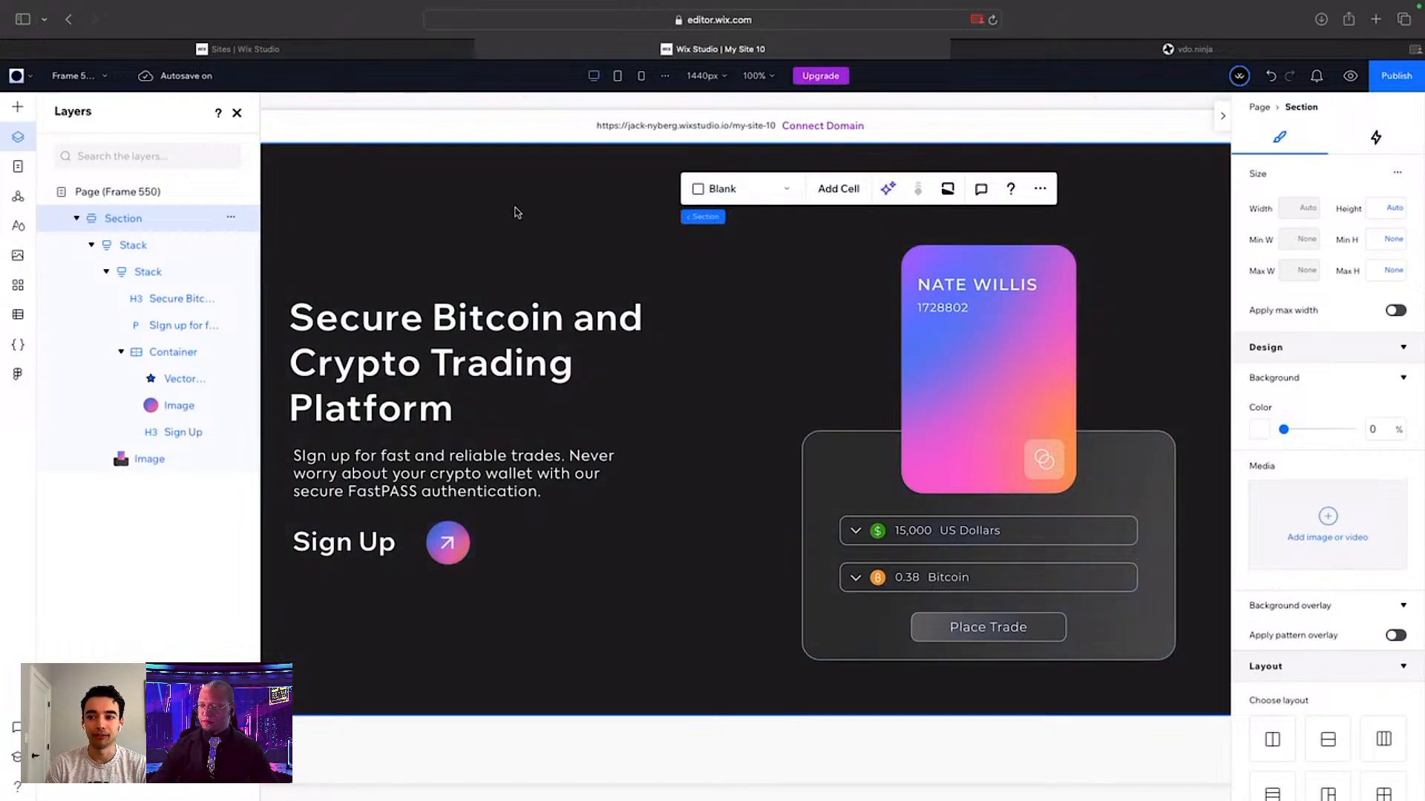
{"action": "scroll", "coordinate": [712, 336], "scroll_direction": "left", "scroll_amount": 1}
{"action": "scroll", "coordinate": [712, 336], "scroll_direction": "right", "scroll_amount": 1}
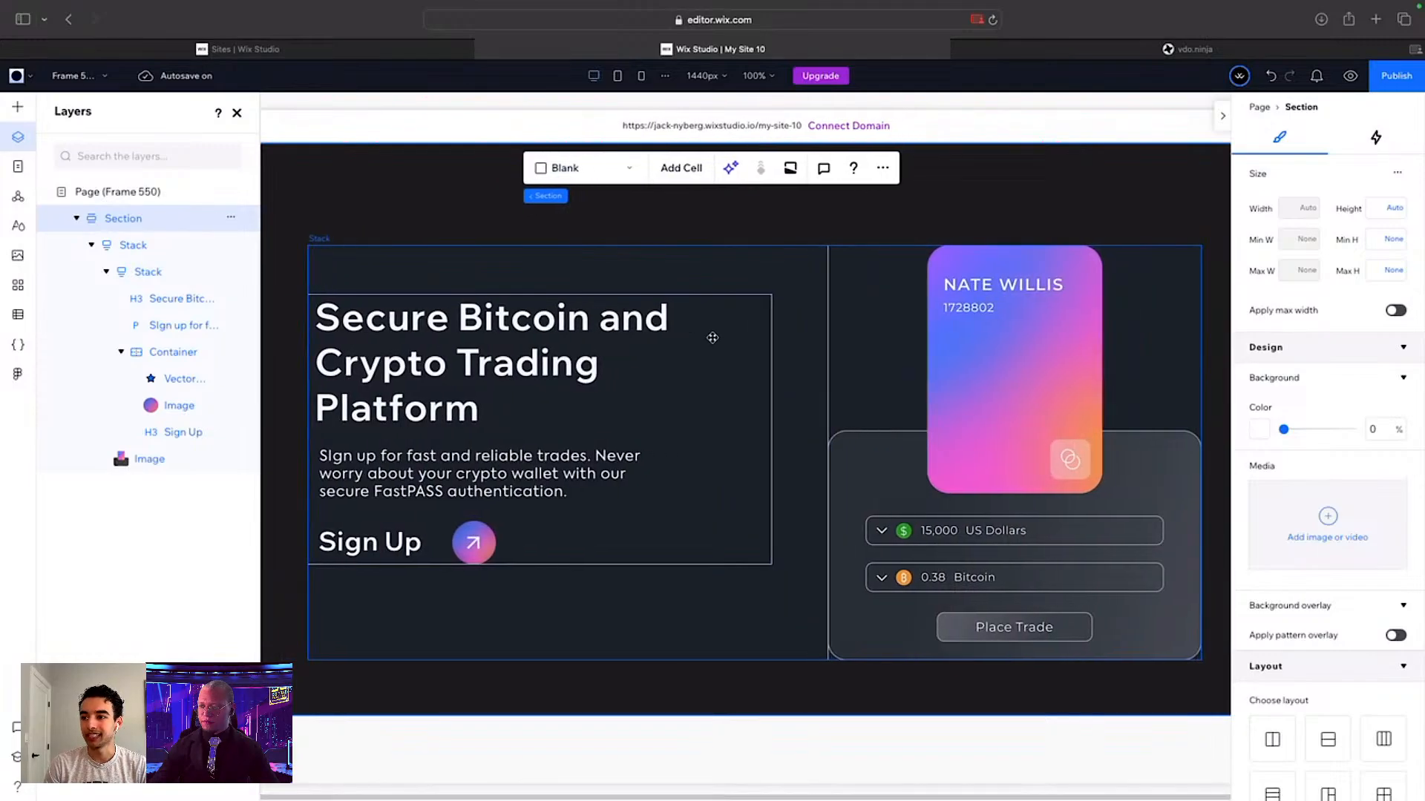
{"action": "left_click", "coordinate": [237, 112]}
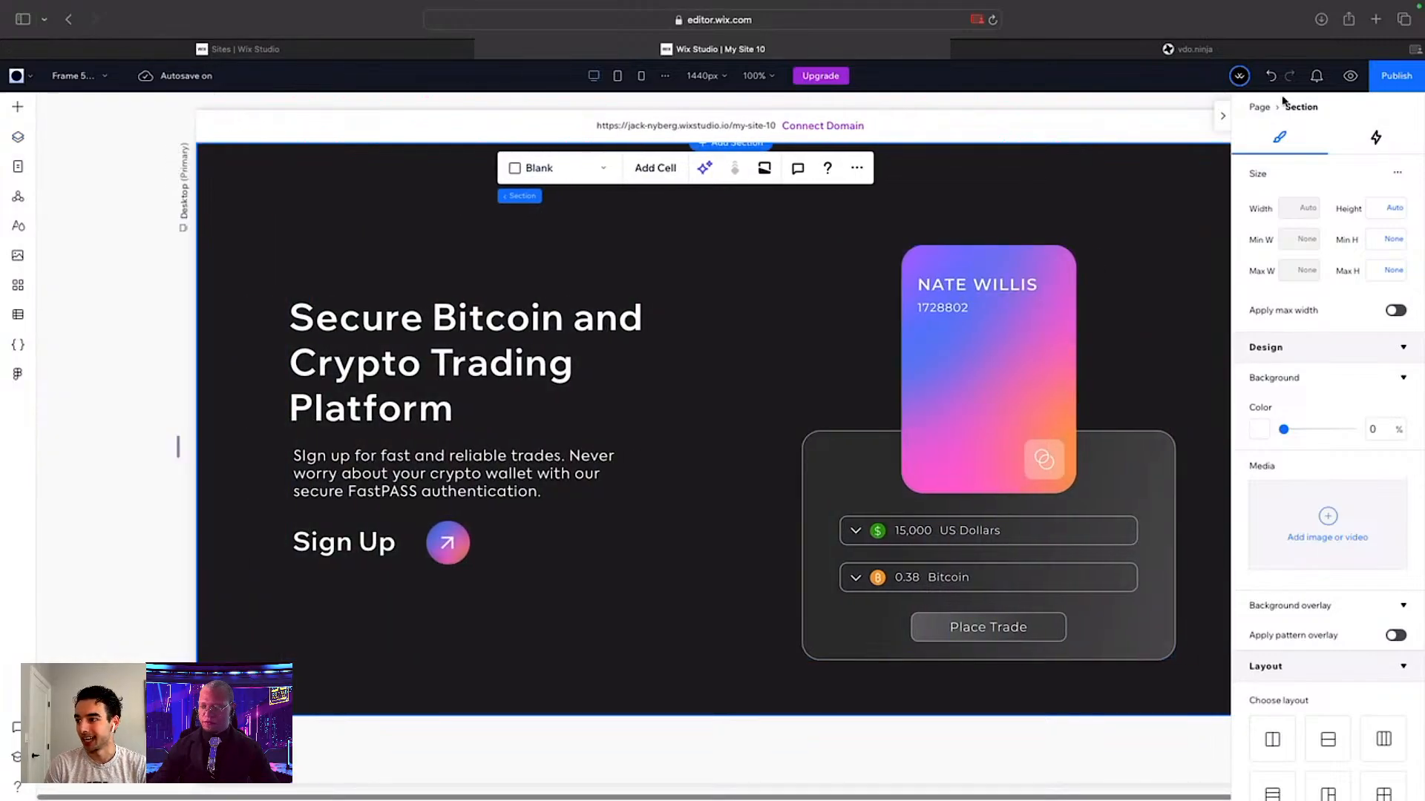
{"action": "left_click", "coordinate": [1222, 116]}
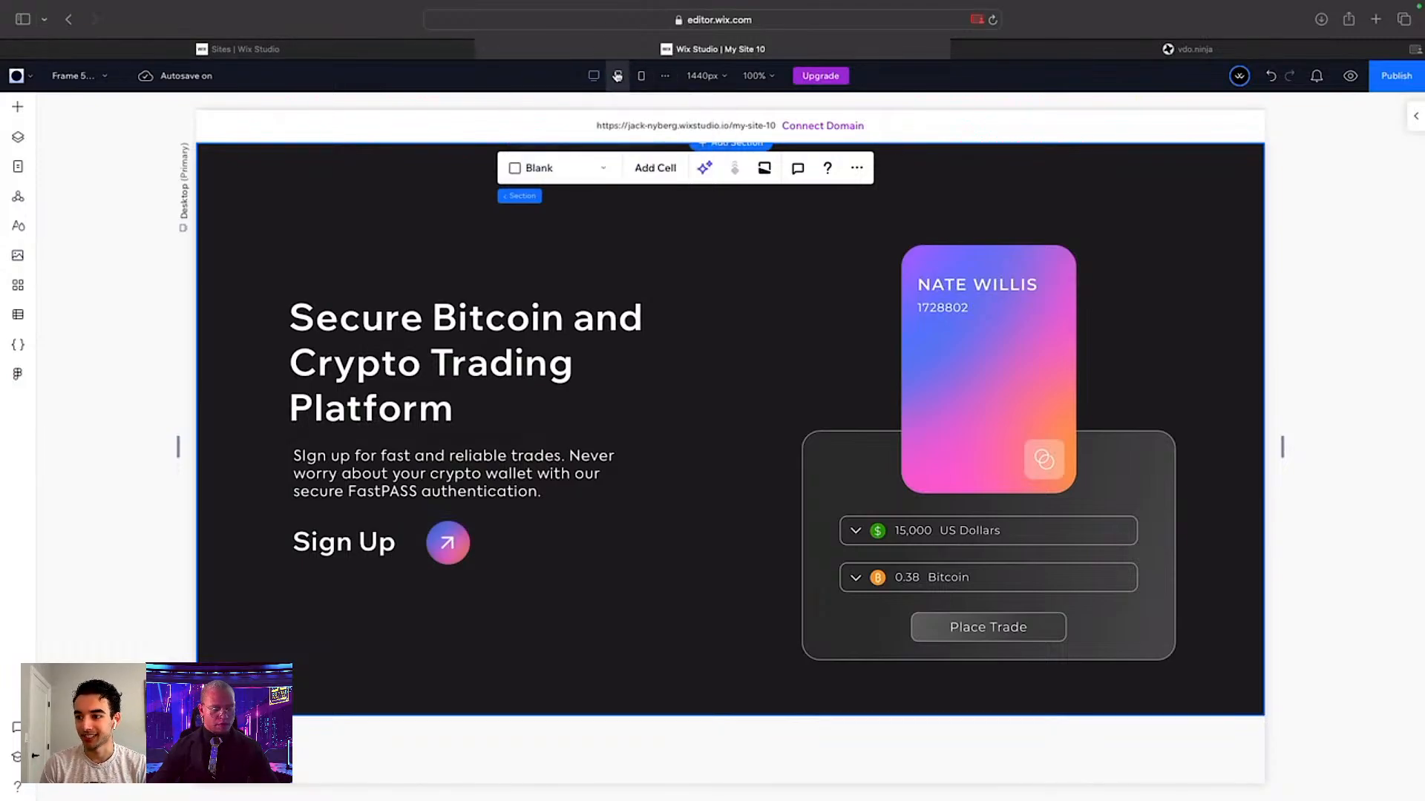
{"action": "left_click", "coordinate": [113, 183]}
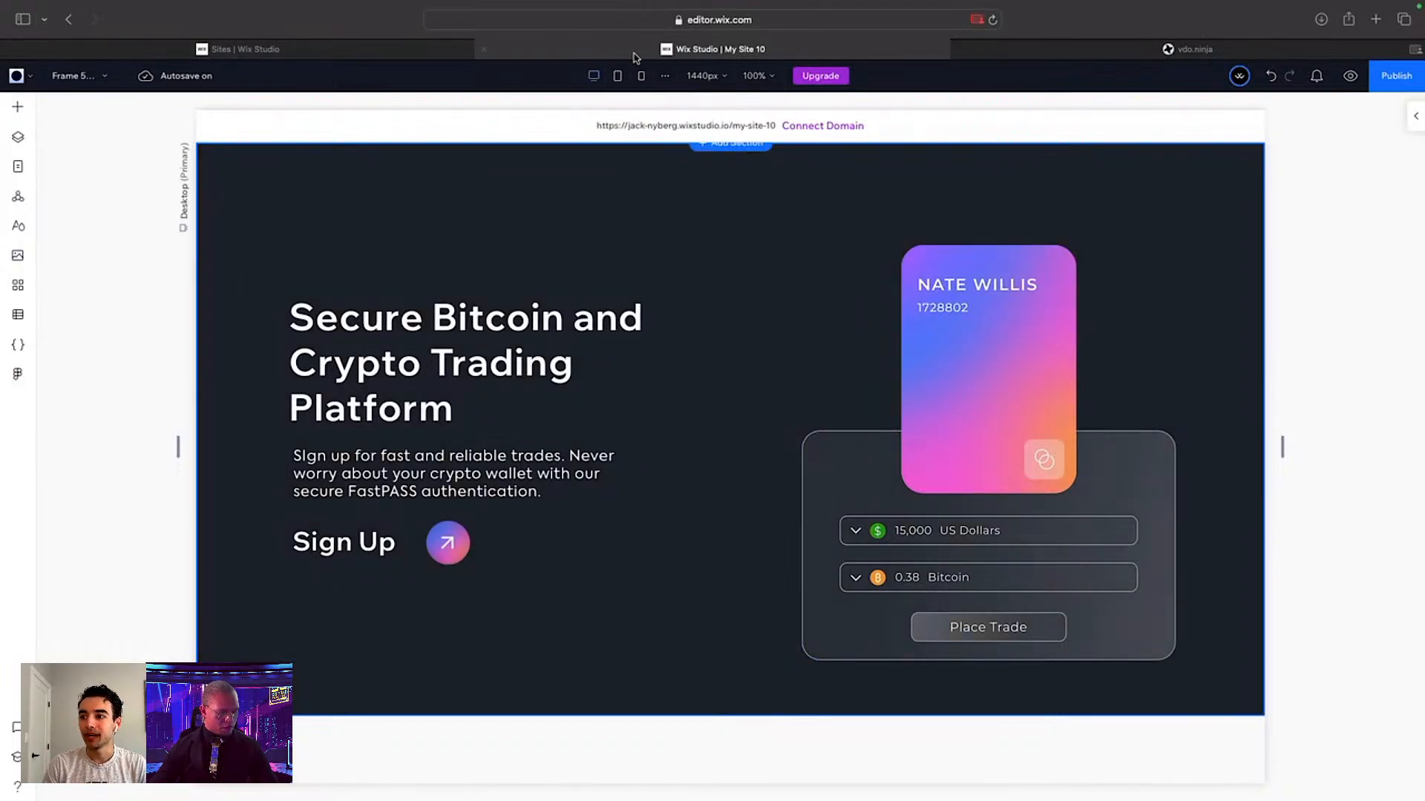
Step: Compare the hero section's layout across the tablet, mobile and desktop breakpoints
{"action": "left_click", "coordinate": [618, 77]}
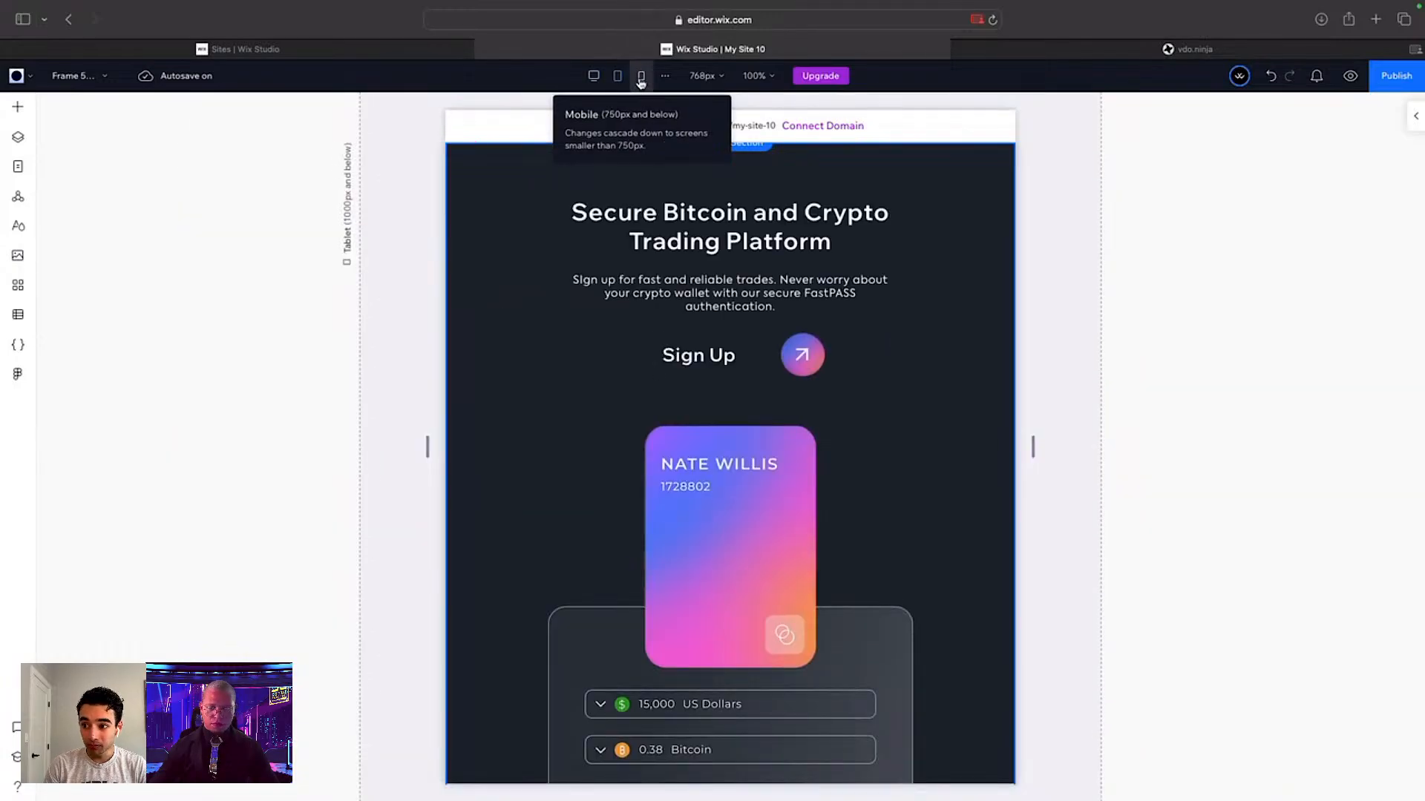
{"action": "left_click", "coordinate": [641, 77]}
{"action": "left_click", "coordinate": [617, 76]}
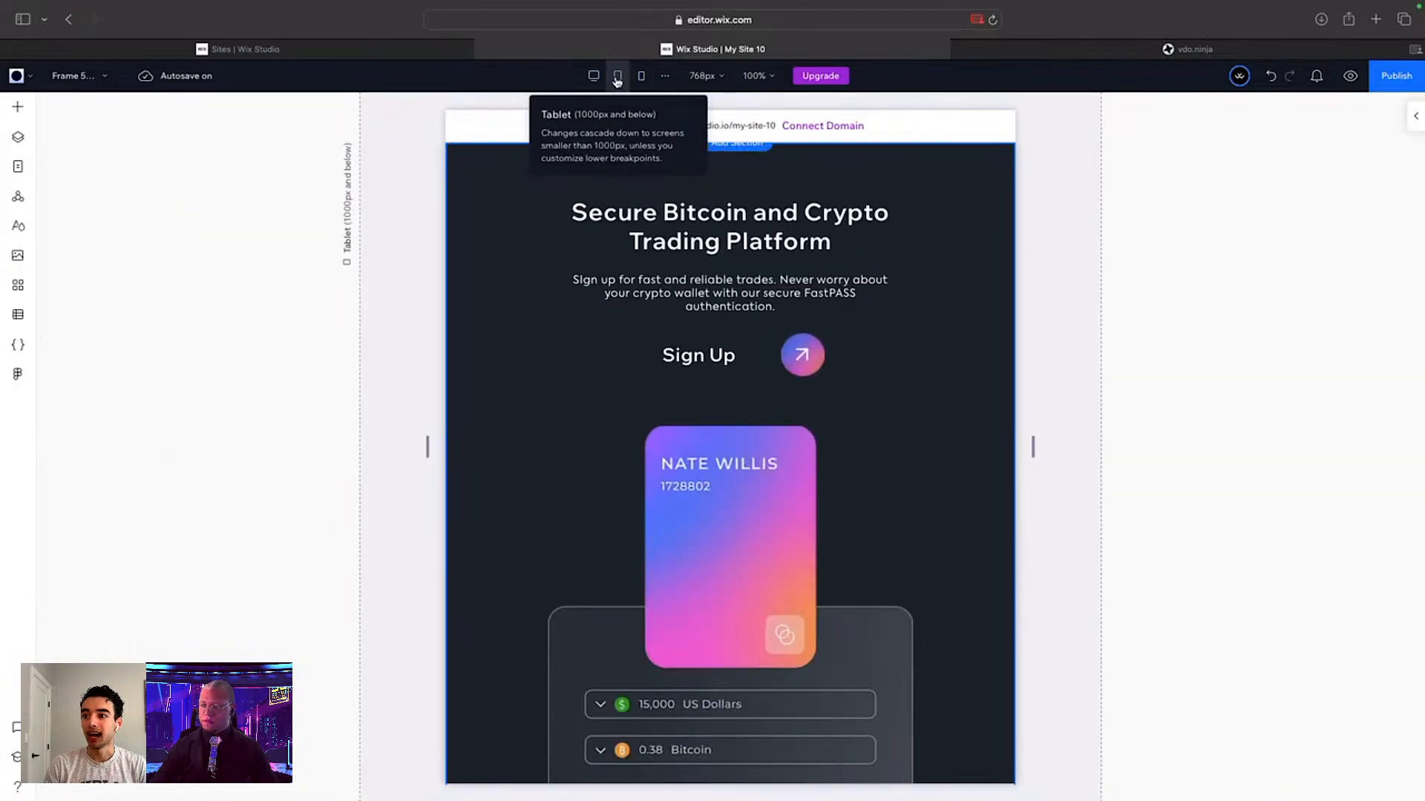
{"action": "left_click", "coordinate": [596, 75]}
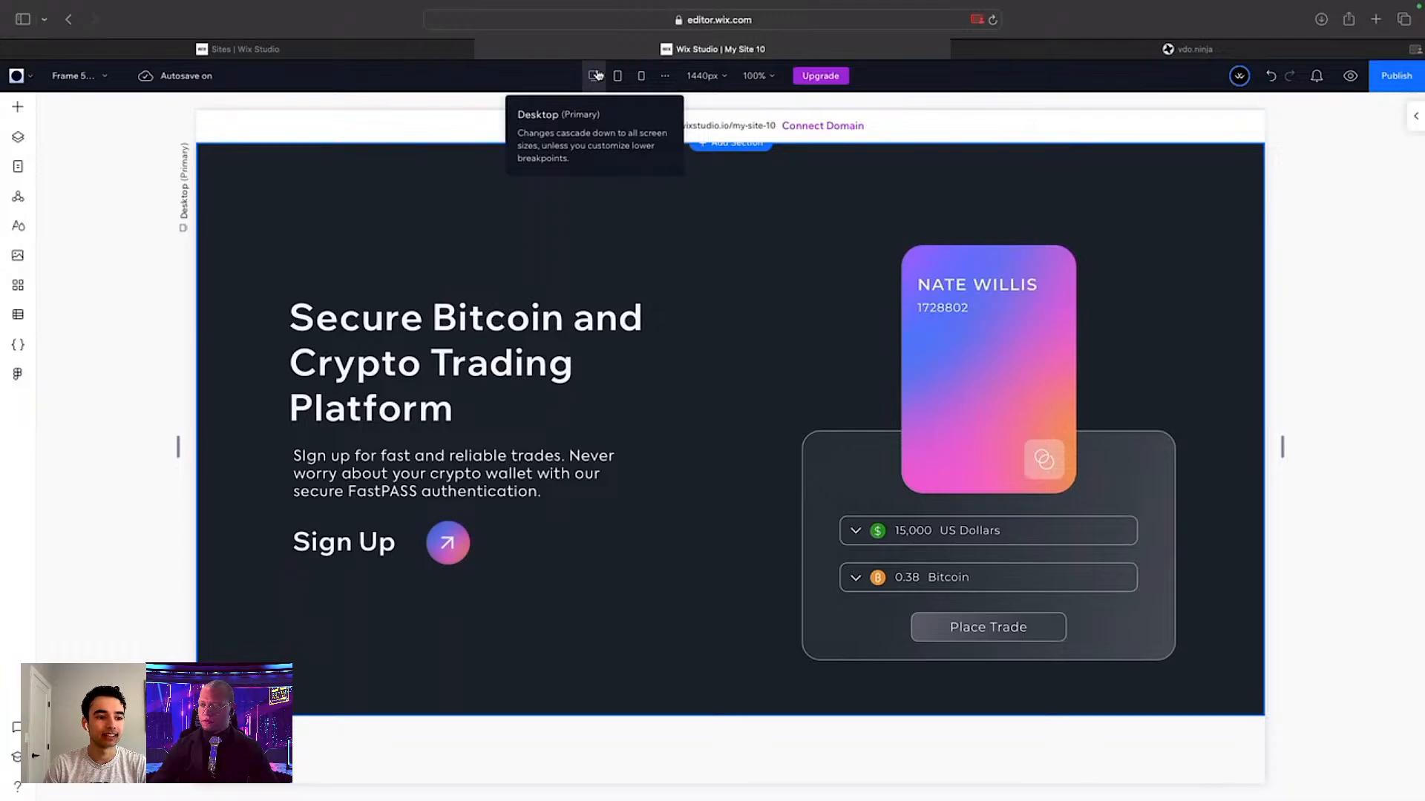
{"action": "left_click", "coordinate": [614, 77]}
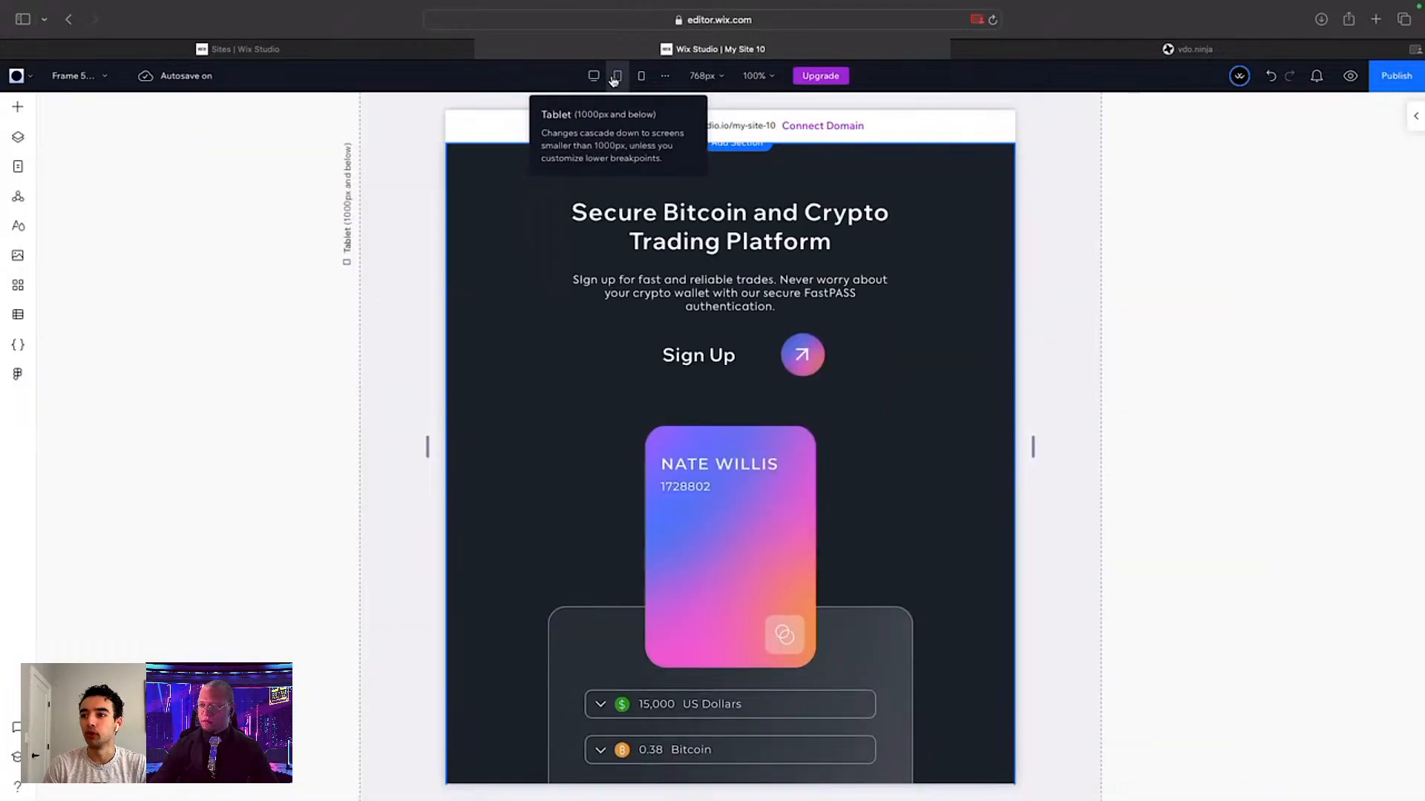
{"action": "left_click", "coordinate": [641, 75]}
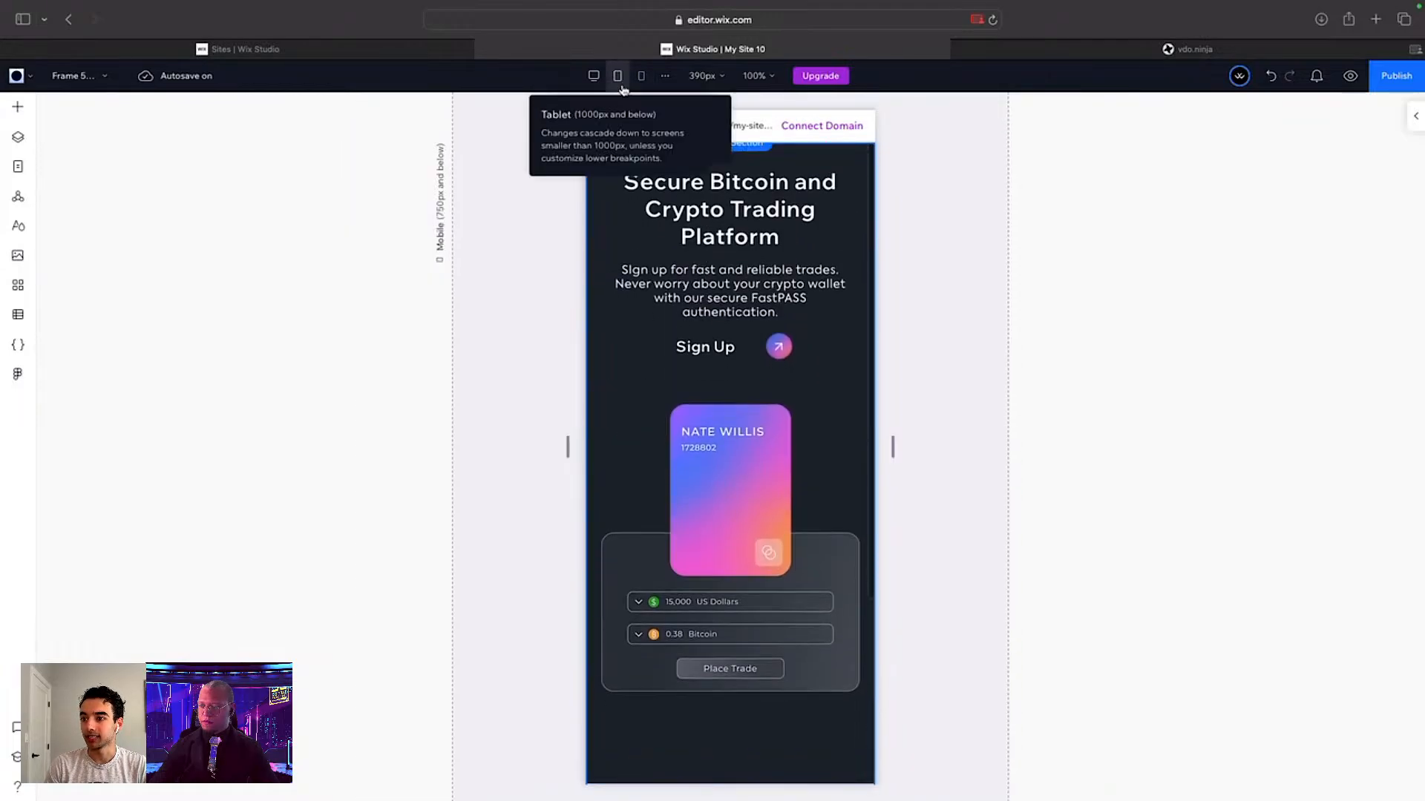
{"action": "left_click", "coordinate": [619, 79]}
{"action": "left_click", "coordinate": [593, 76]}
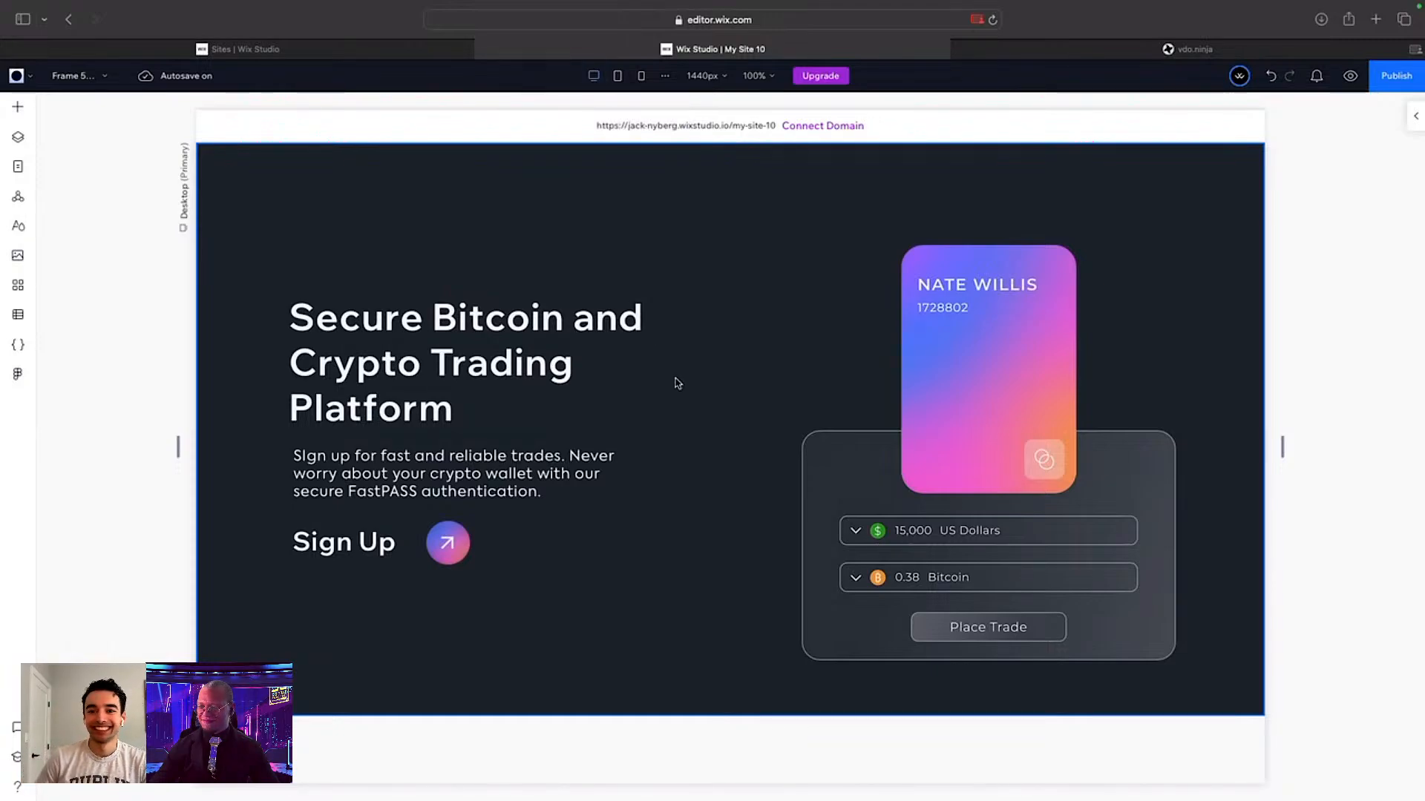
Step: Generate a responsive design for the hero section with Responsive AI and apply it
{"action": "left_click", "coordinate": [754, 297]}
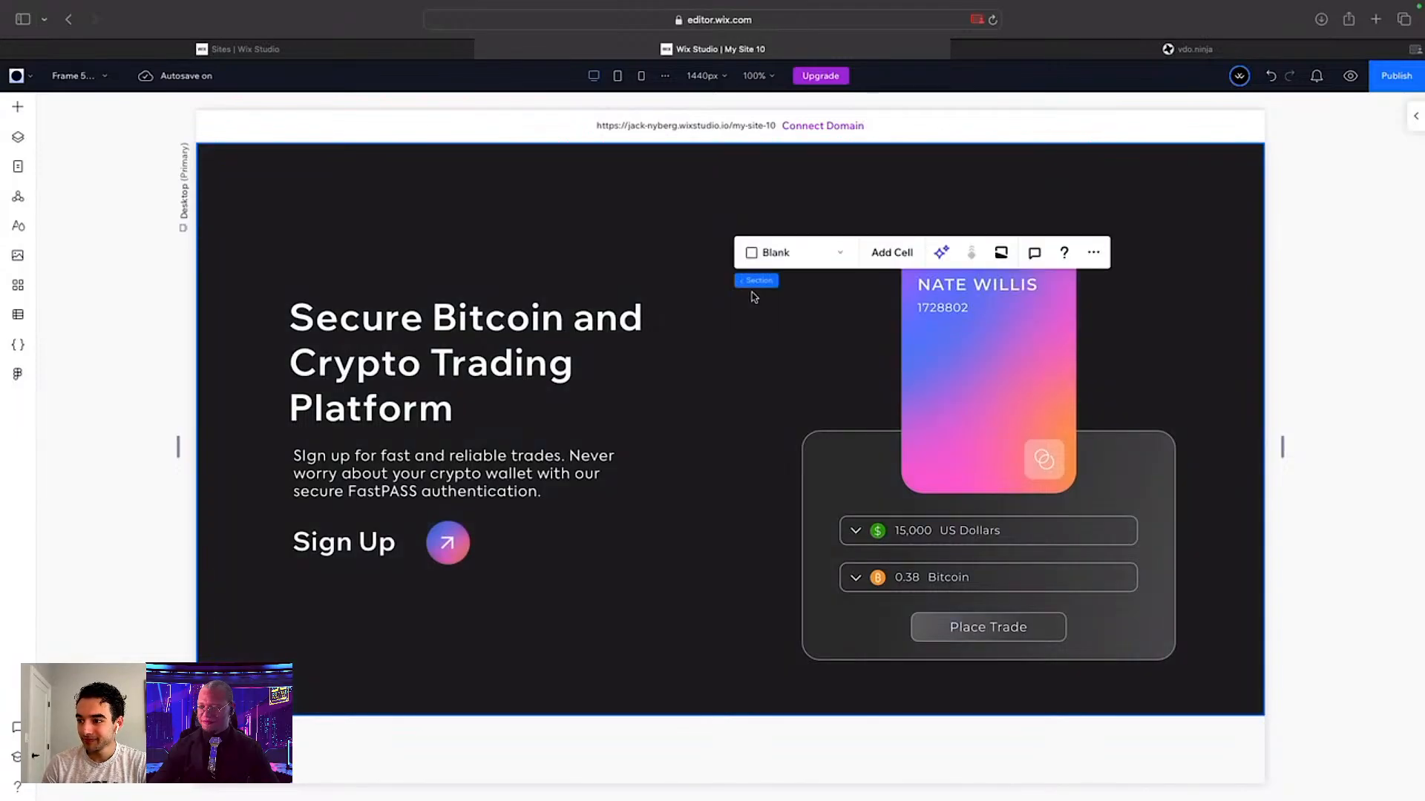
{"action": "left_click", "coordinate": [941, 252]}
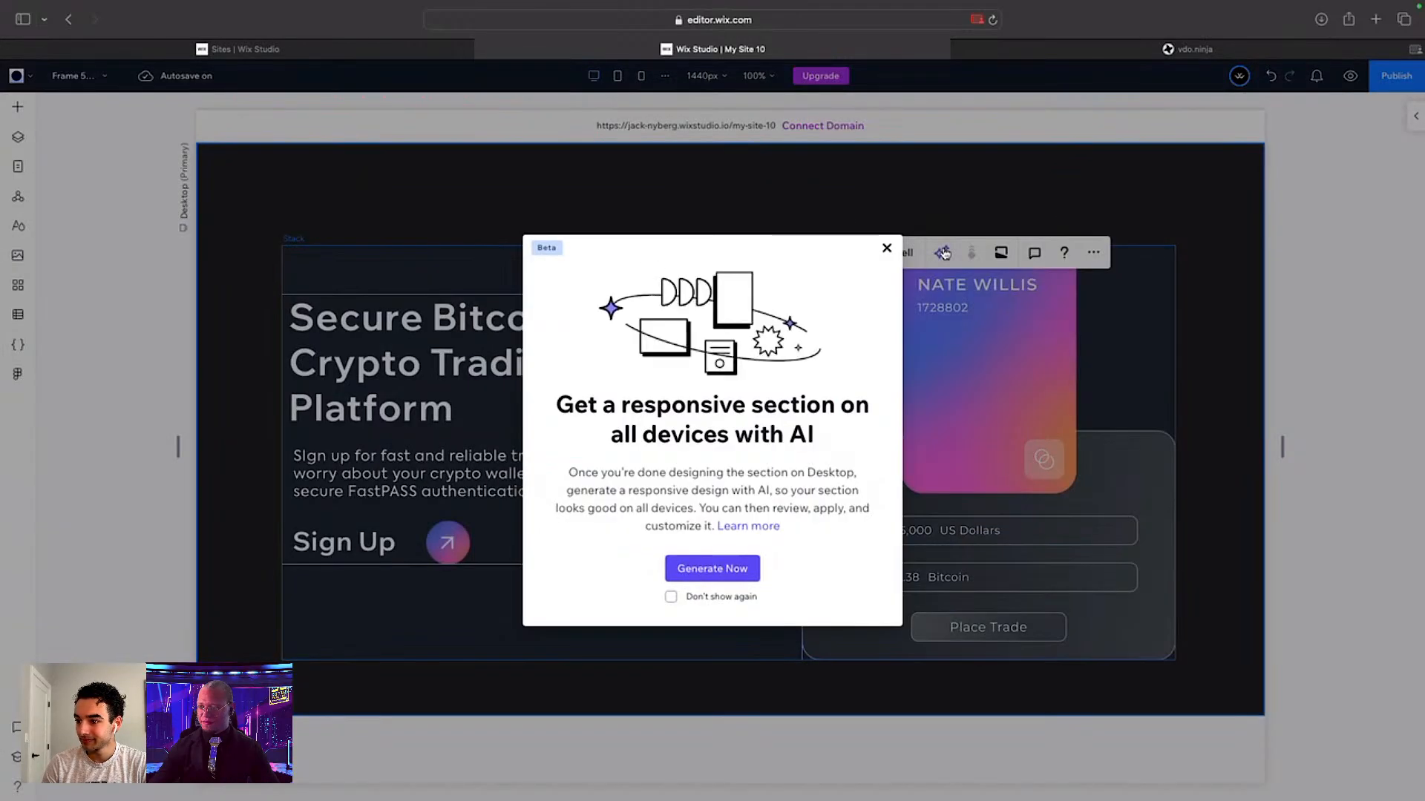
{"action": "left_click", "coordinate": [714, 573]}
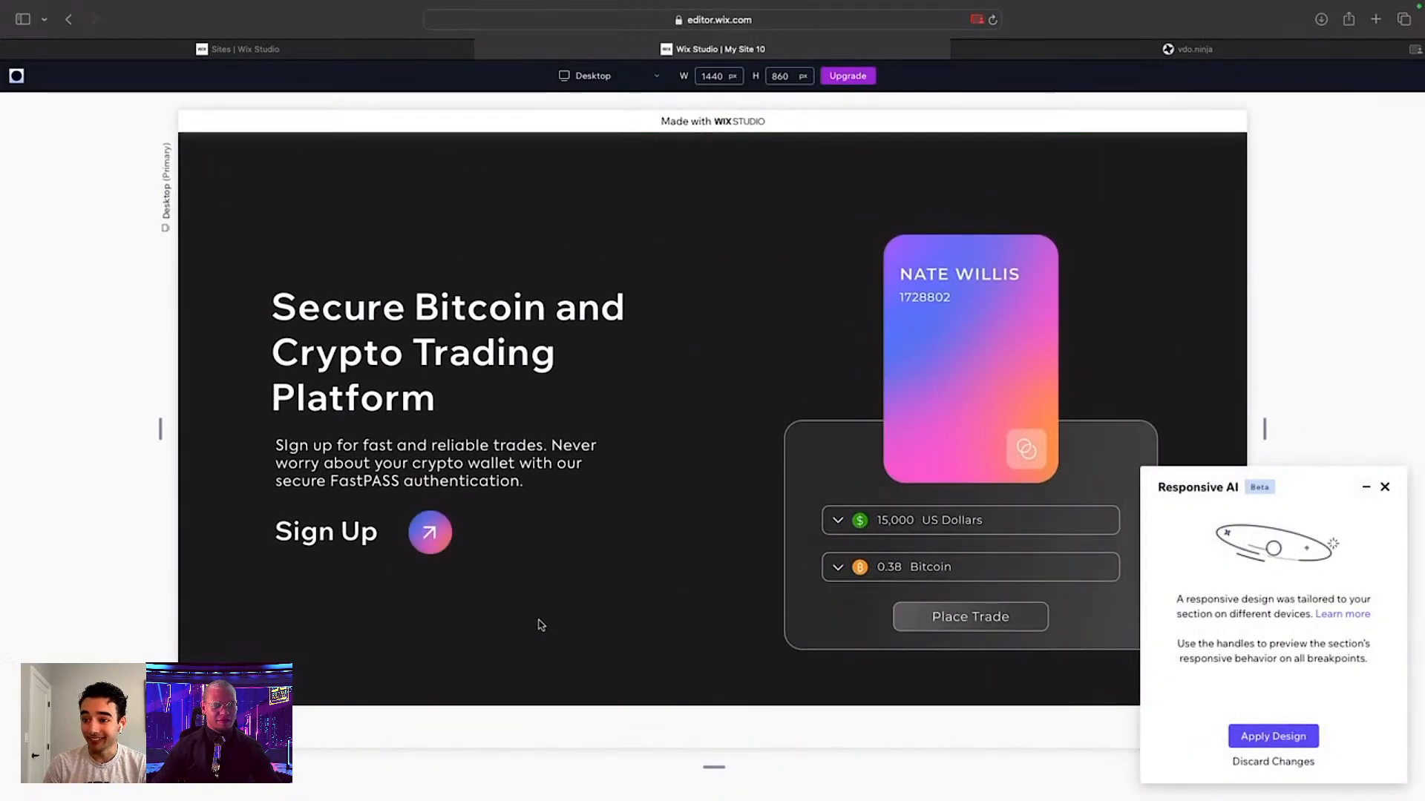
{"action": "left_click", "coordinate": [1385, 490]}
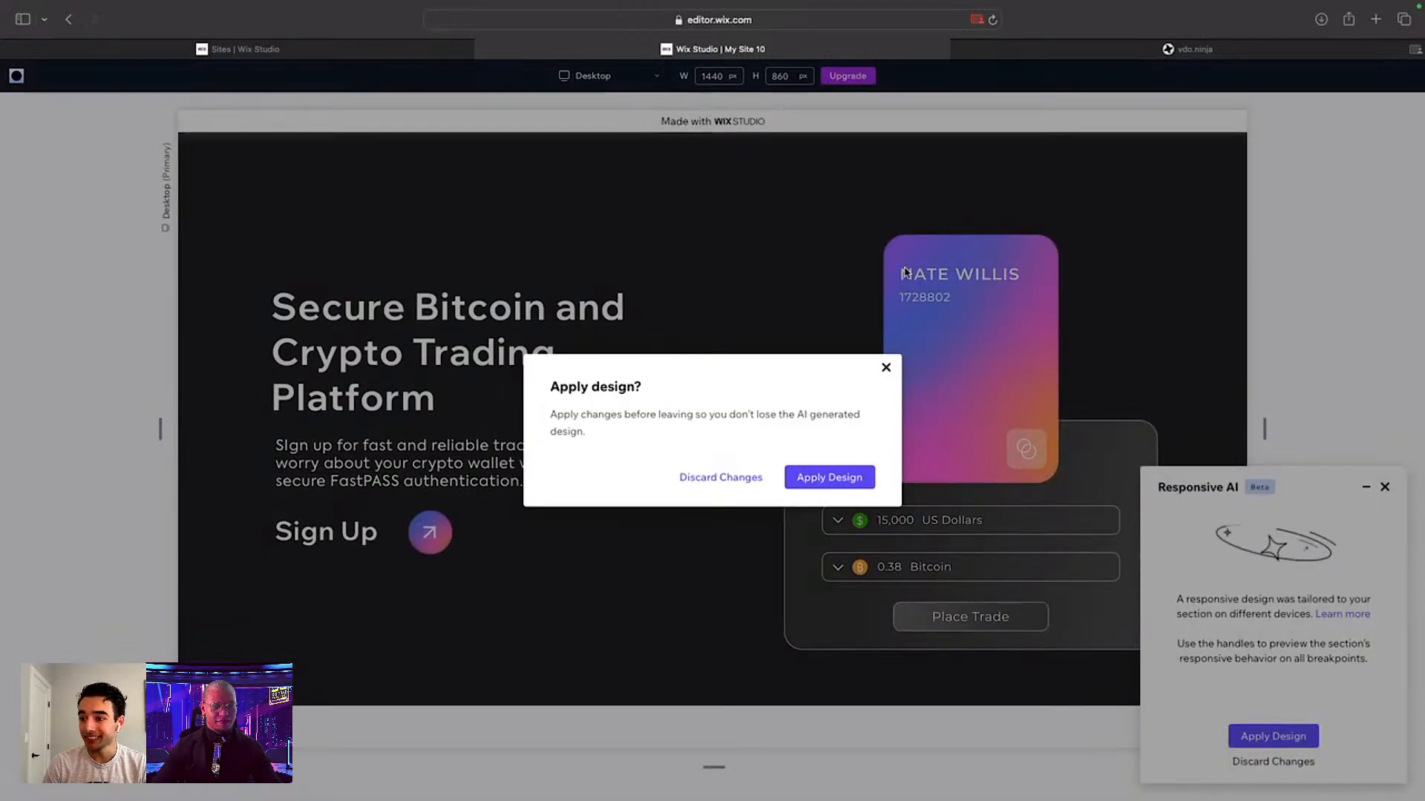
{"action": "left_click", "coordinate": [838, 477]}
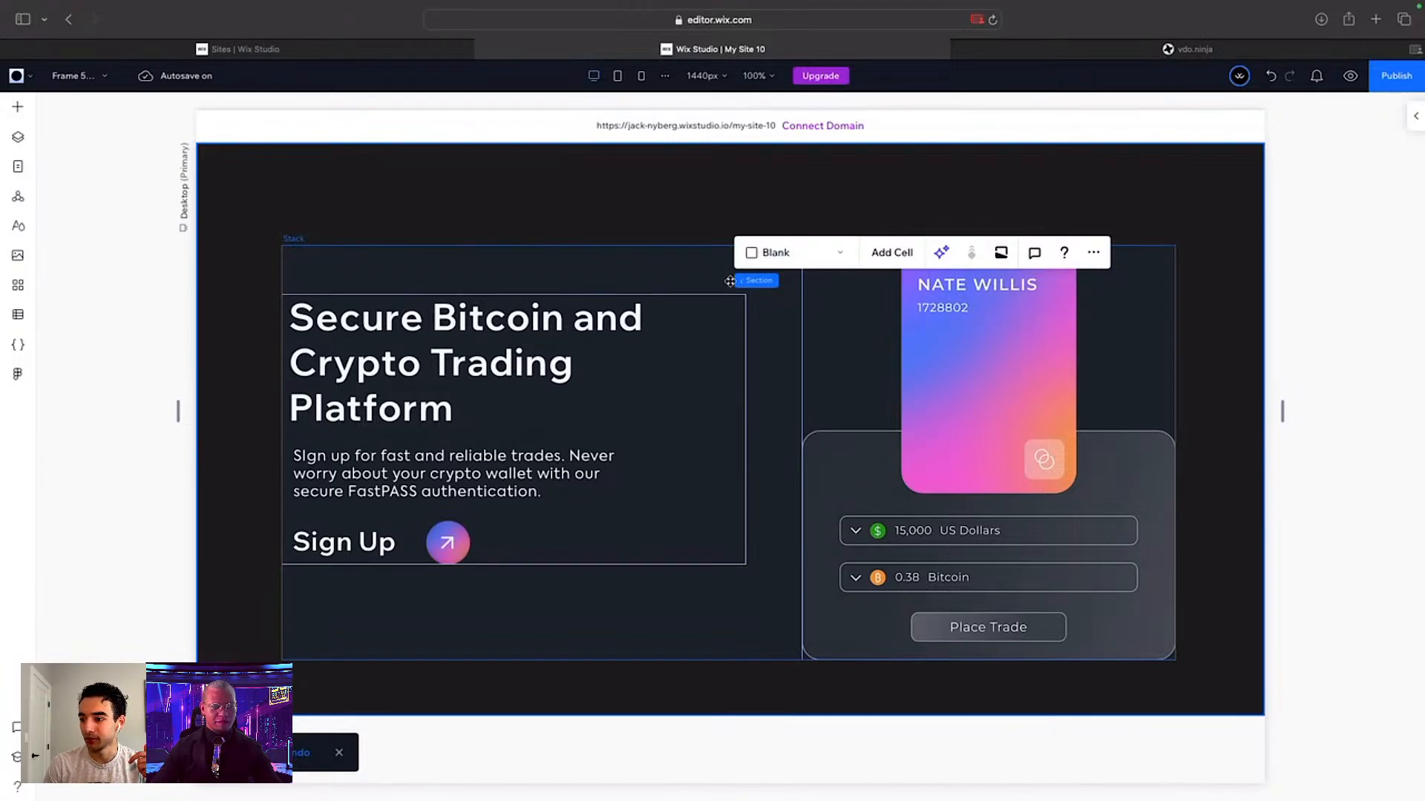
Step: Review the AI-generated hero layout on the tablet and mobile breakpoints, and return to the desktop view
{"action": "left_click", "coordinate": [617, 76]}
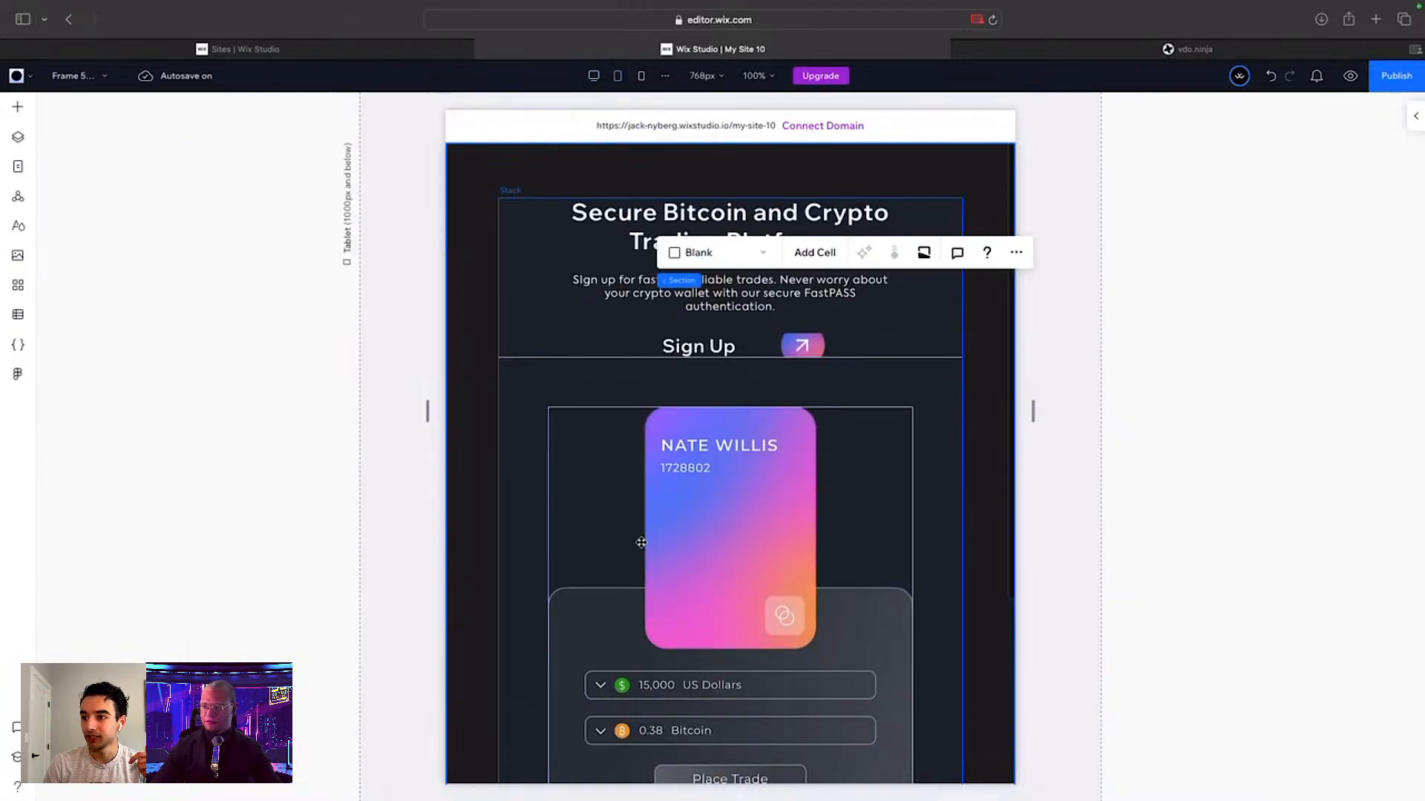
{"action": "scroll", "coordinate": [642, 545], "scroll_direction": "down", "scroll_amount": 5}
{"action": "scroll", "coordinate": [642, 548], "scroll_direction": "up", "scroll_amount": 5}
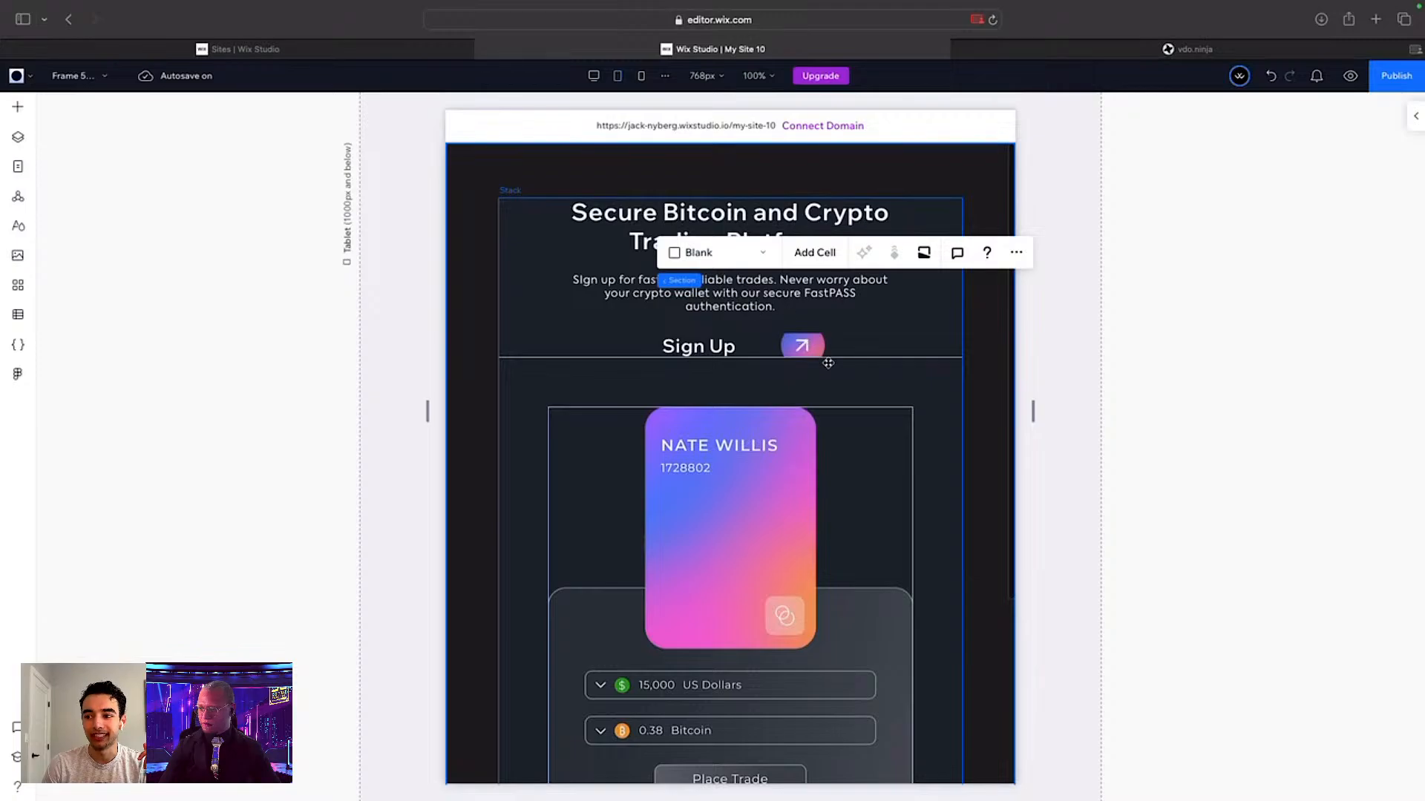
{"action": "left_click", "coordinate": [642, 76]}
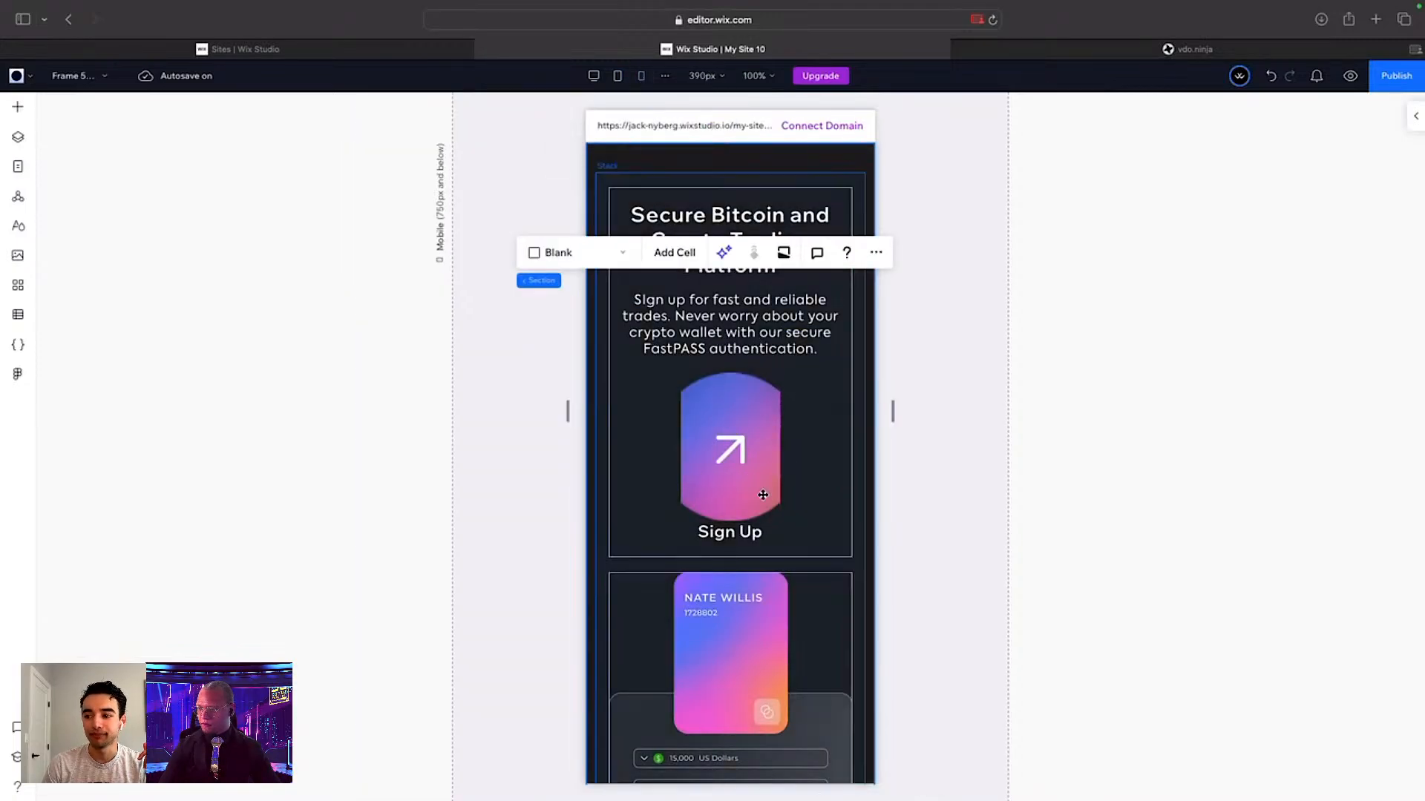
{"action": "scroll", "coordinate": [725, 436], "scroll_direction": "down", "scroll_amount": 3}
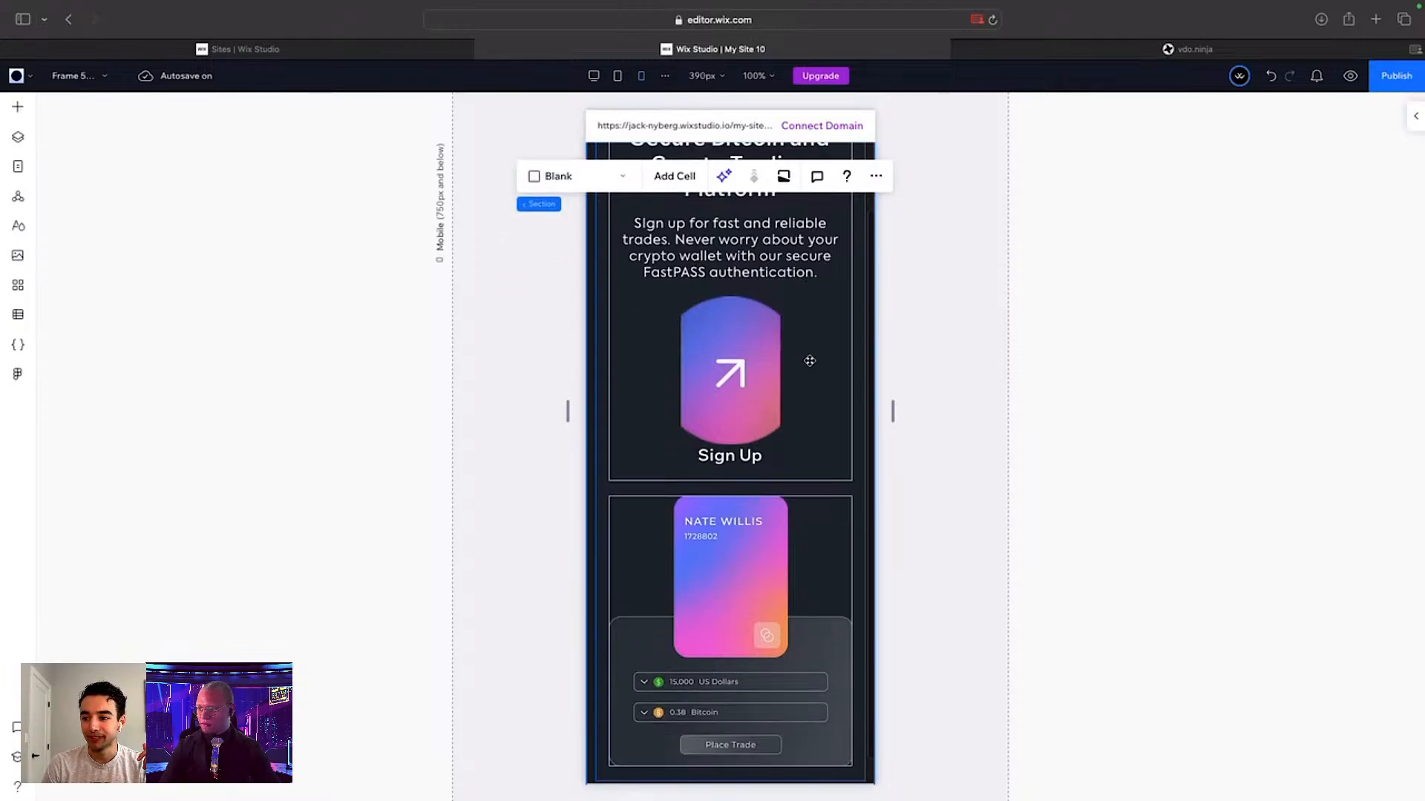
{"action": "scroll", "coordinate": [742, 371], "scroll_direction": "up", "scroll_amount": 3}
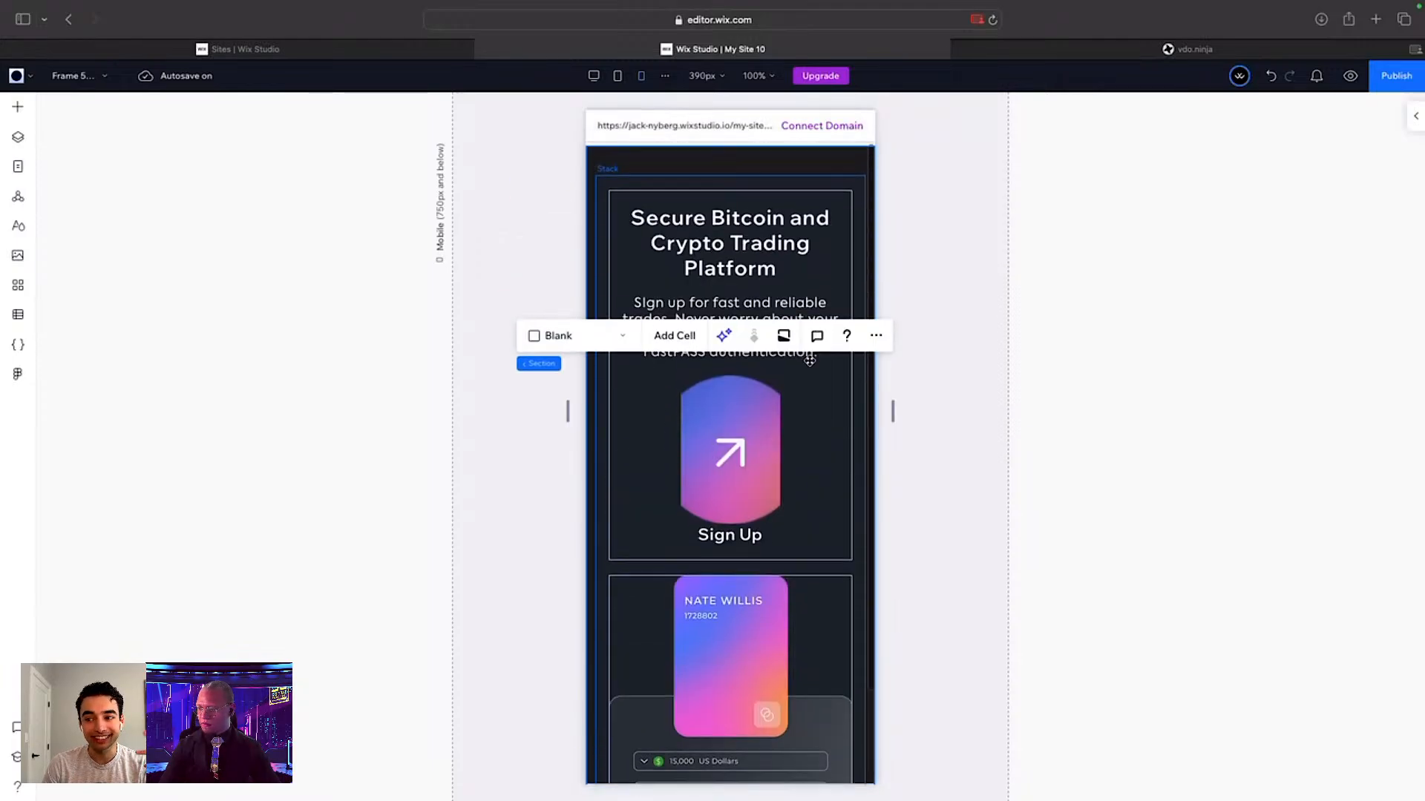
{"action": "left_click", "coordinate": [593, 76]}
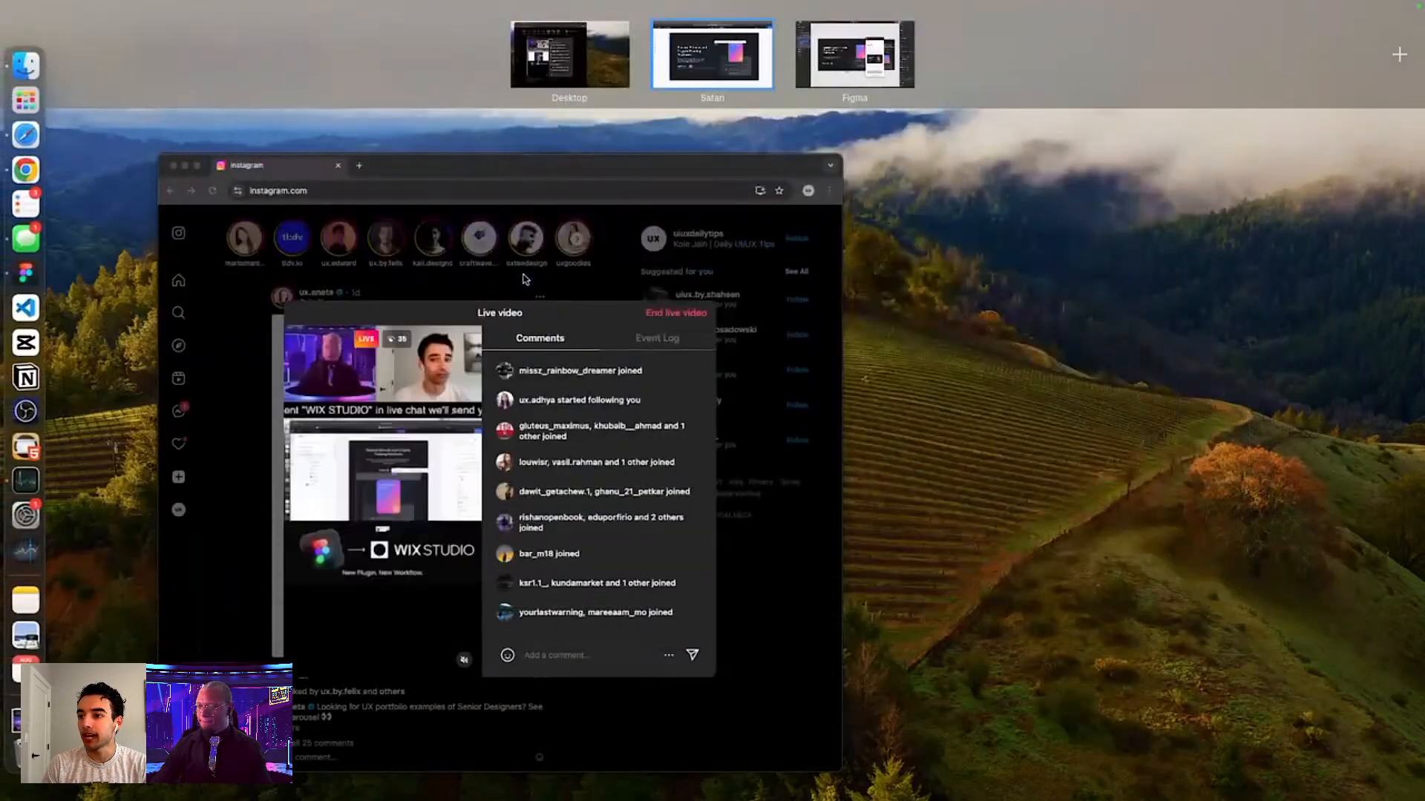
Step: Switch to Figma, close the Figma to Wix Studio export window and bring both hero frames into view
{"action": "left_click", "coordinate": [867, 80]}
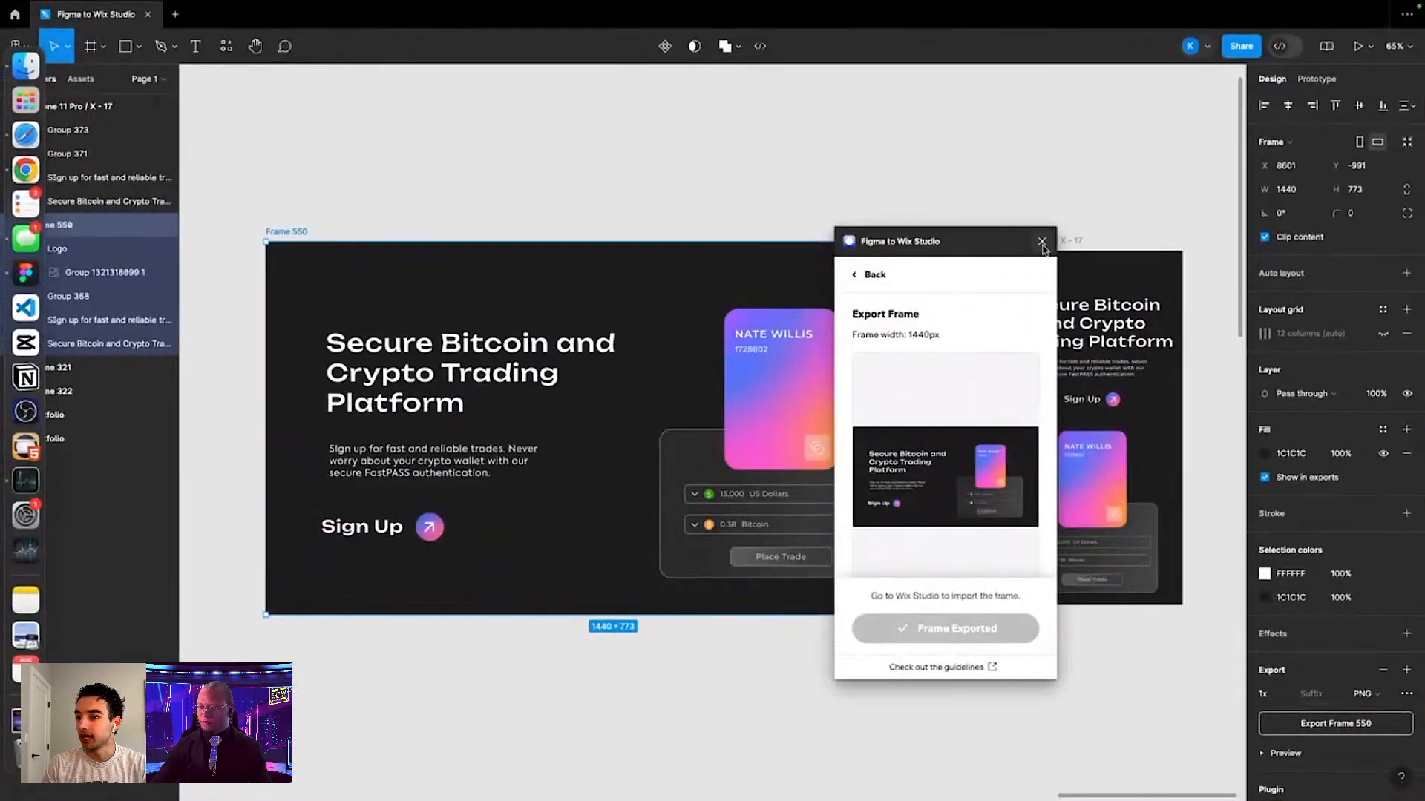
{"action": "left_click", "coordinate": [1040, 240]}
{"action": "scroll", "coordinate": [742, 358], "scroll_direction": "down", "scroll_amount": 3}
{"action": "scroll", "coordinate": [742, 357], "scroll_direction": "left", "scroll_amount": 6}
{"action": "scroll", "coordinate": [742, 358], "scroll_direction": "right", "scroll_amount": 8}
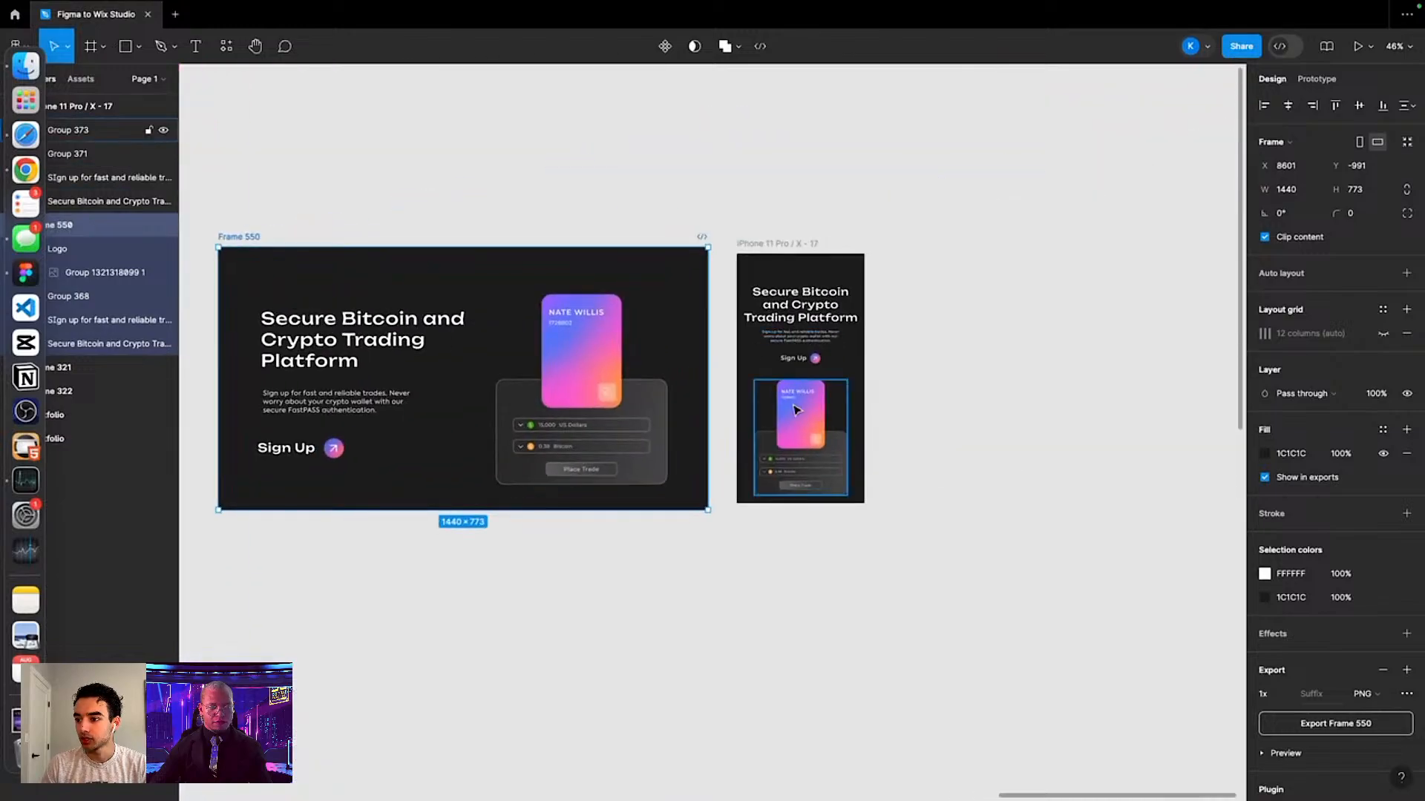
Step: Select the overlay rectangle inside Group 365, the gradient card in the iPhone 11 Pro / X - 17 frame
{"action": "double_click", "coordinate": [798, 443]}
{"action": "scroll", "coordinate": [798, 443], "scroll_direction": "up", "scroll_amount": 6}
{"action": "scroll", "coordinate": [797, 443], "scroll_direction": "up", "scroll_amount": 1}
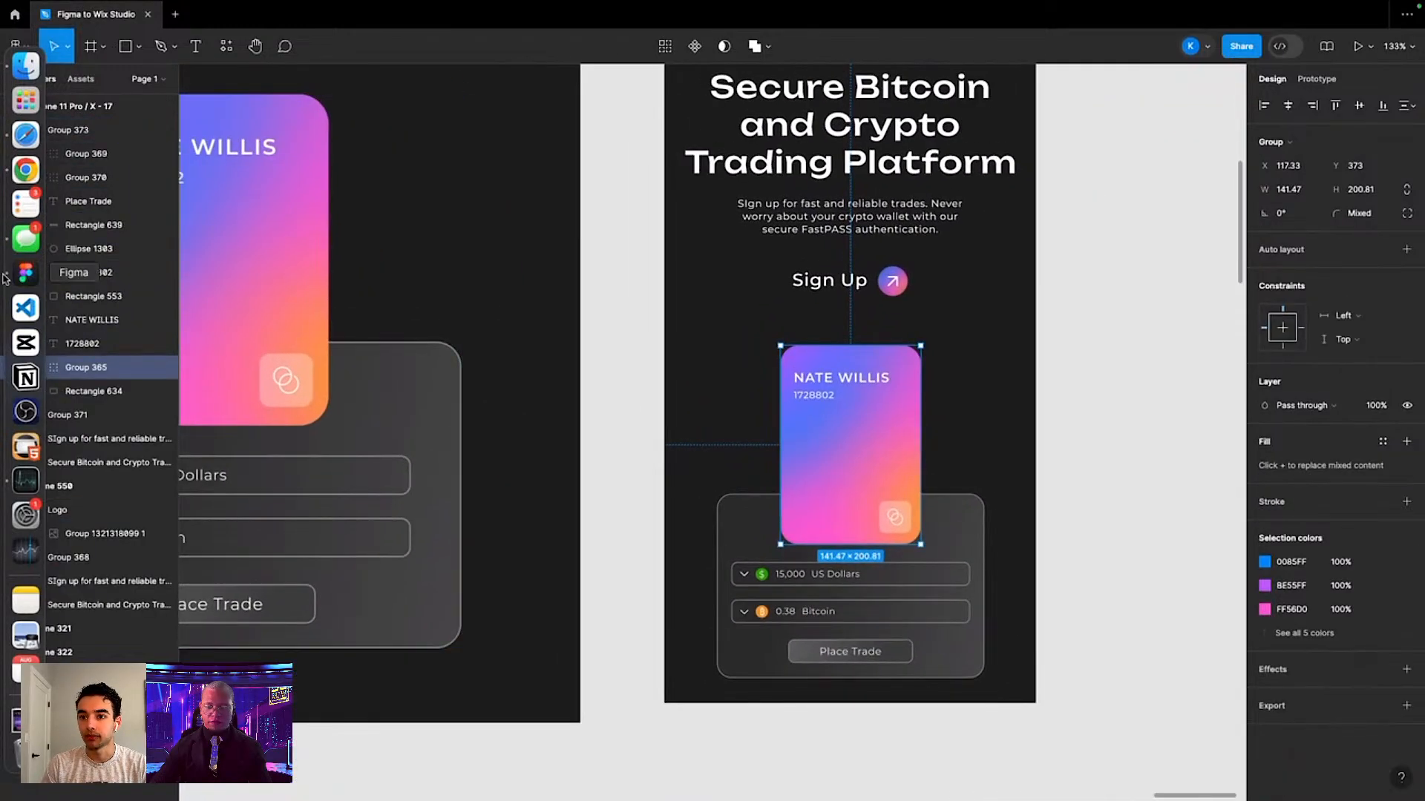
{"action": "scroll", "coordinate": [803, 484], "scroll_direction": "right", "scroll_amount": 3}
{"action": "scroll", "coordinate": [804, 485], "scroll_direction": "up", "scroll_amount": 3}
{"action": "double_click", "coordinate": [559, 422]}
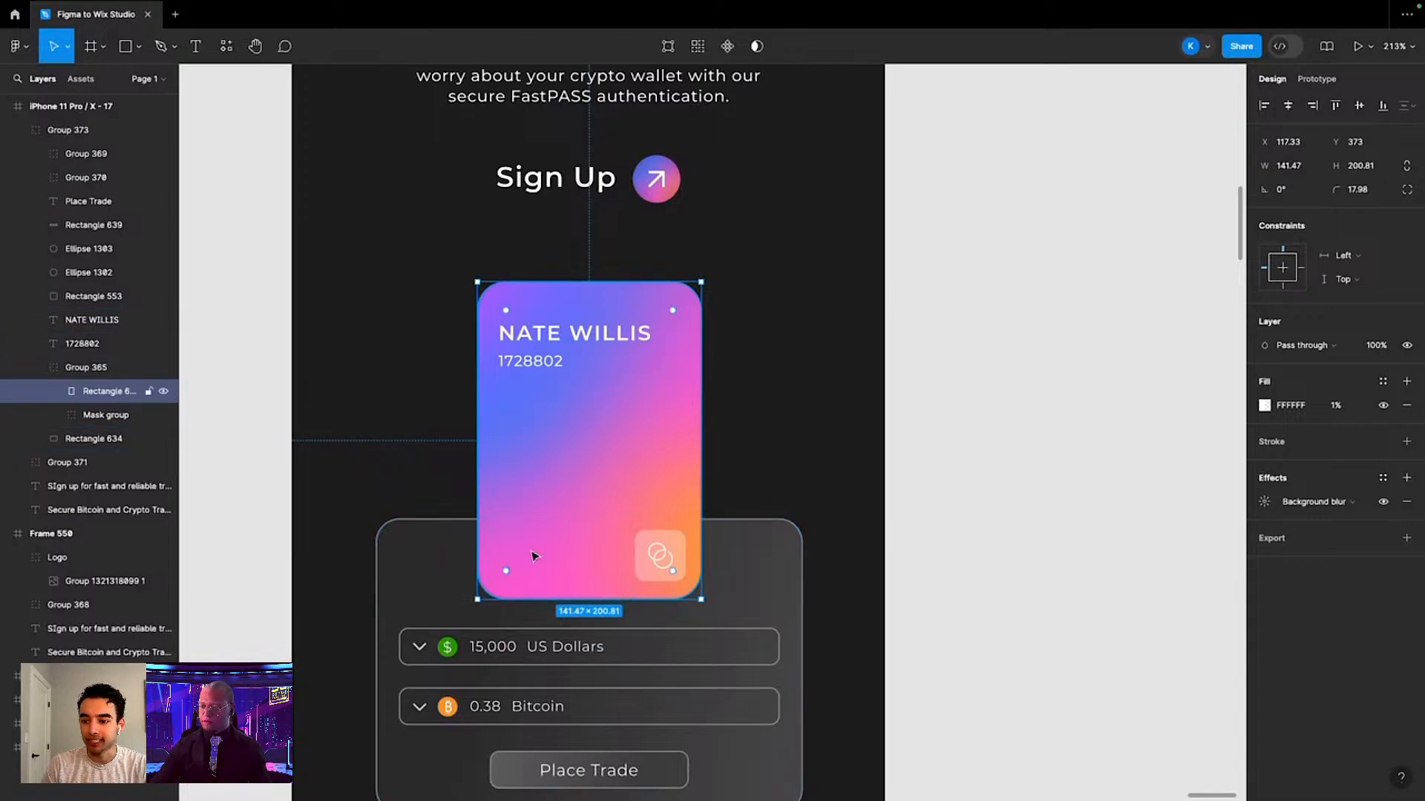
{"action": "scroll", "coordinate": [534, 555], "scroll_direction": "down", "scroll_amount": 2}
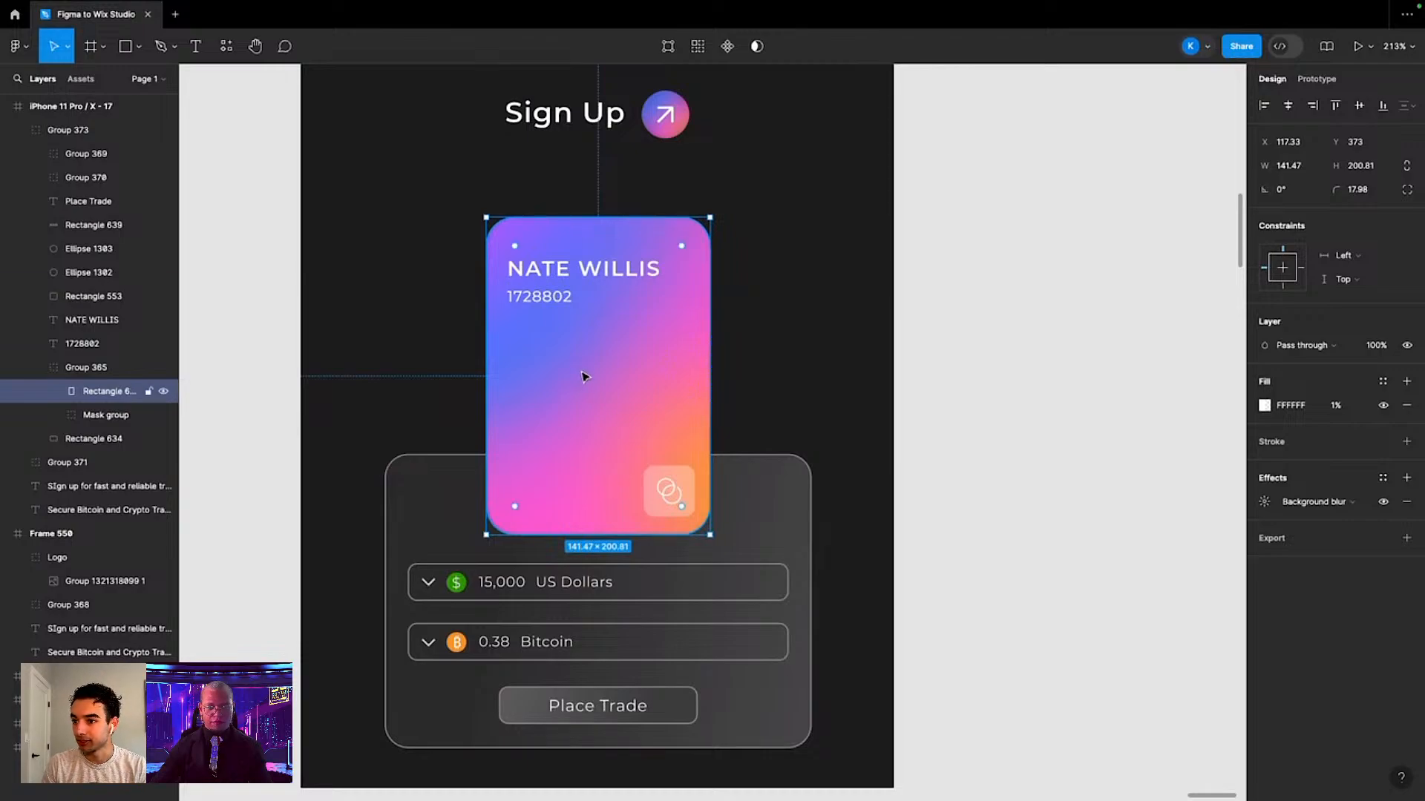
Step: Slide the overlay rectangle off the gradient card and back over it, and inspect its background blur settings
{"action": "left_click_drag", "start_coordinate": [557, 385], "coordinate": [856, 413]}
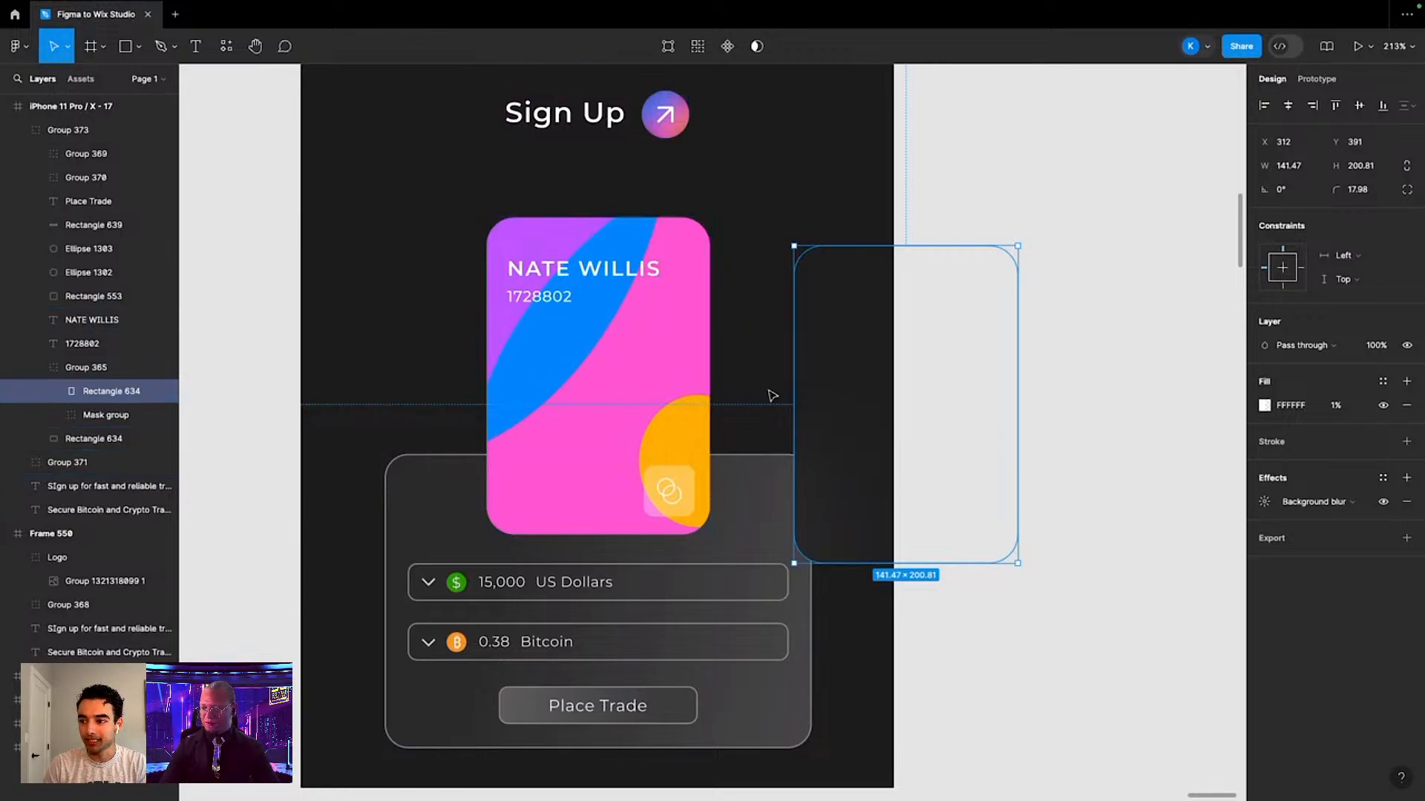
{"action": "left_click_drag", "start_coordinate": [889, 409], "coordinate": [580, 383]}
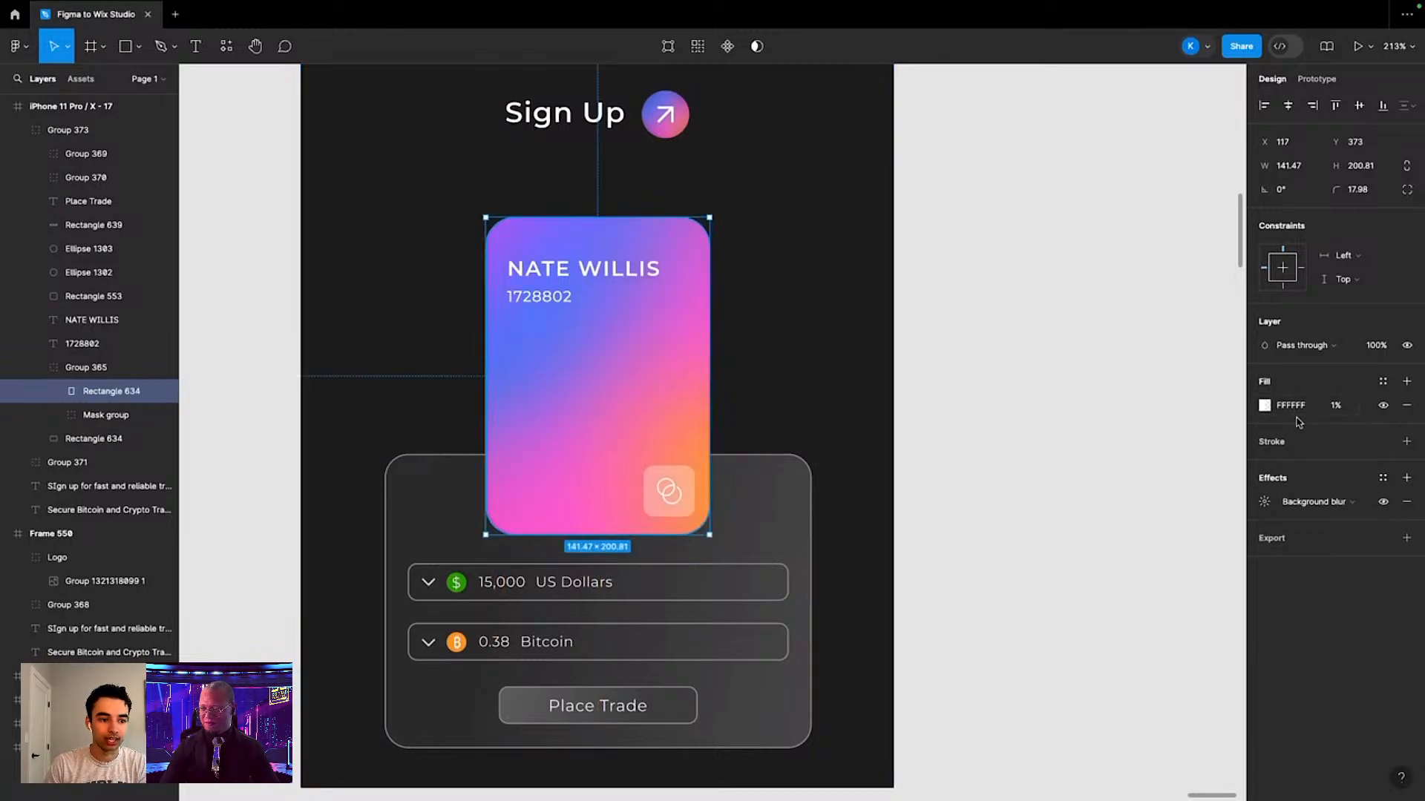
{"action": "left_click", "coordinate": [1266, 502]}
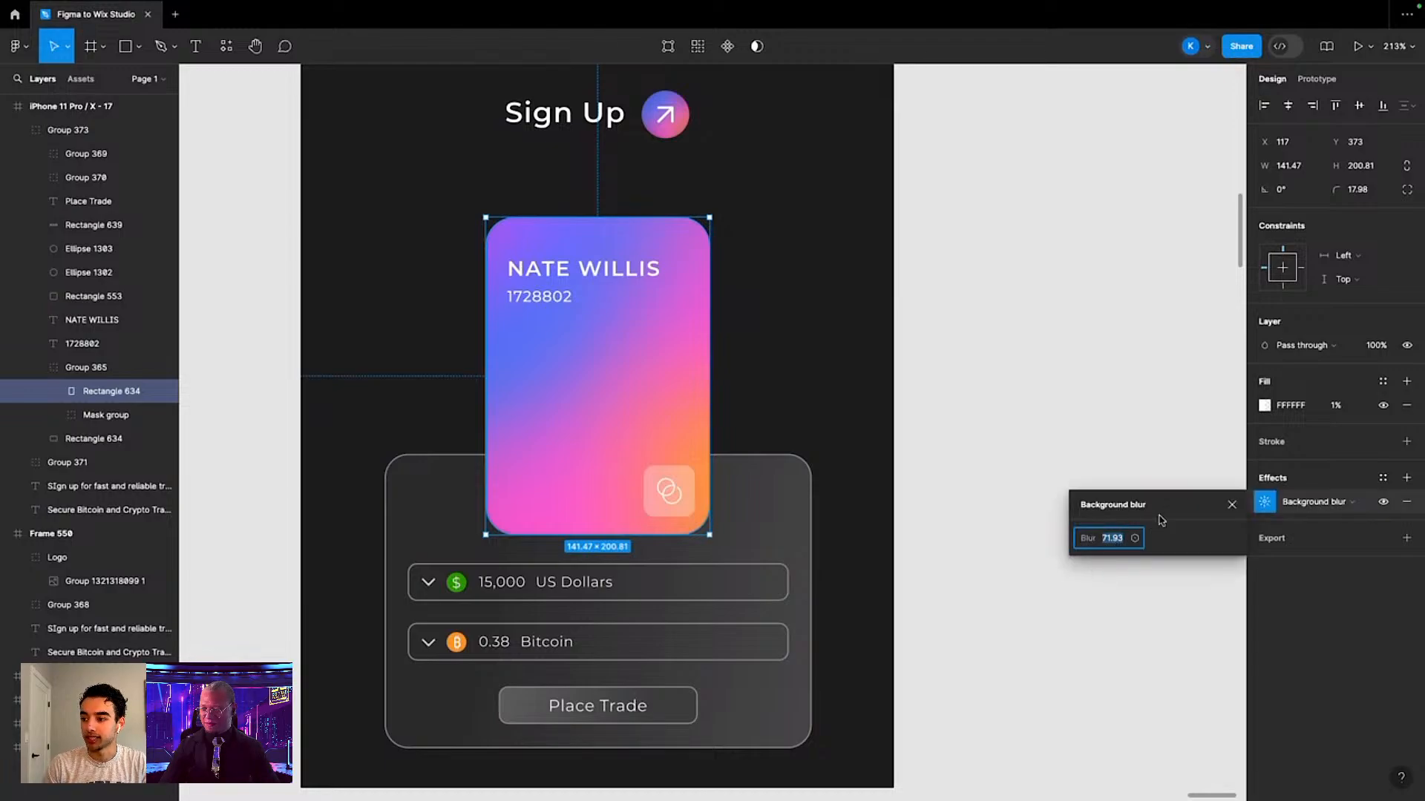
{"action": "left_click", "coordinate": [1234, 506]}
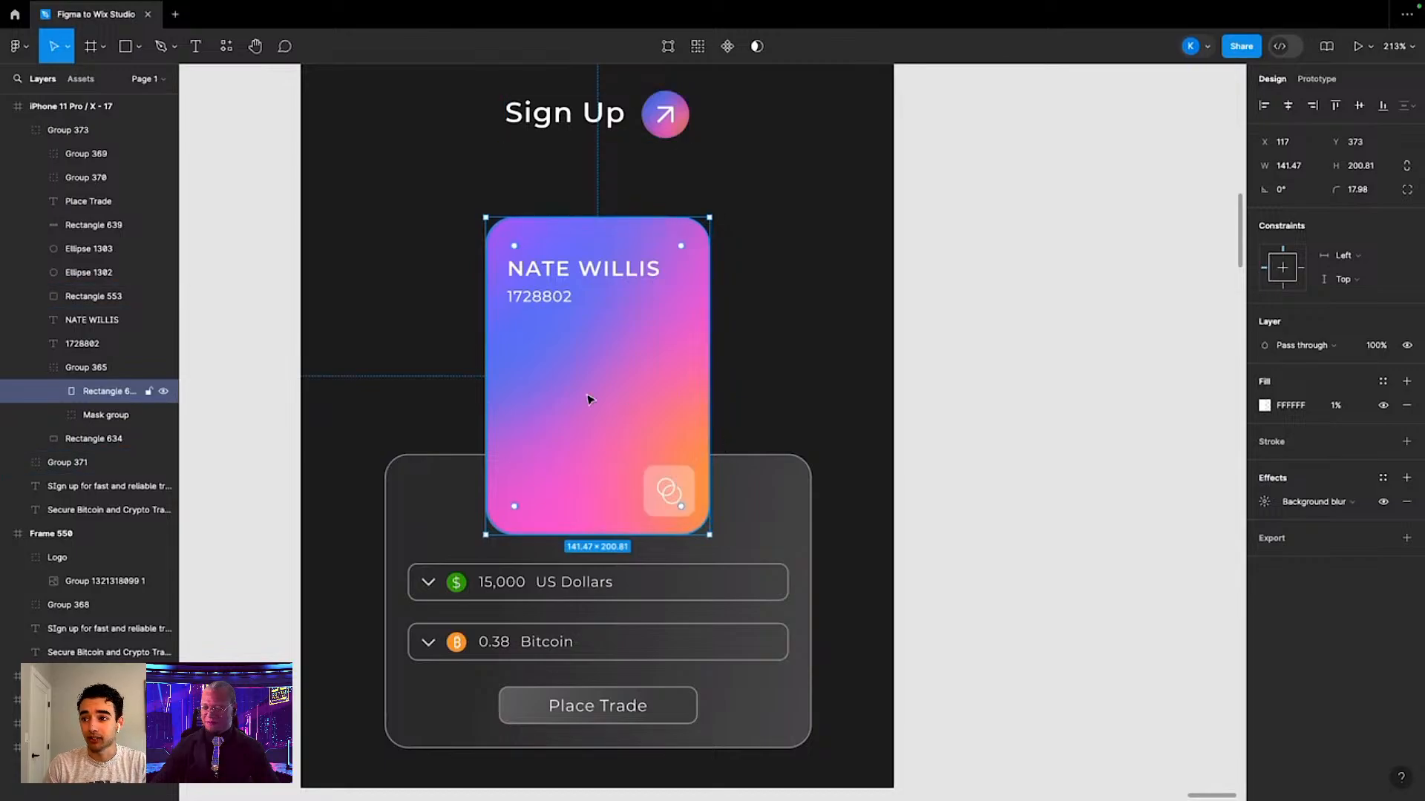
{"action": "scroll", "coordinate": [618, 373], "scroll_direction": "up", "scroll_amount": 5}
{"action": "scroll", "coordinate": [591, 317], "scroll_direction": "up", "scroll_amount": 10}
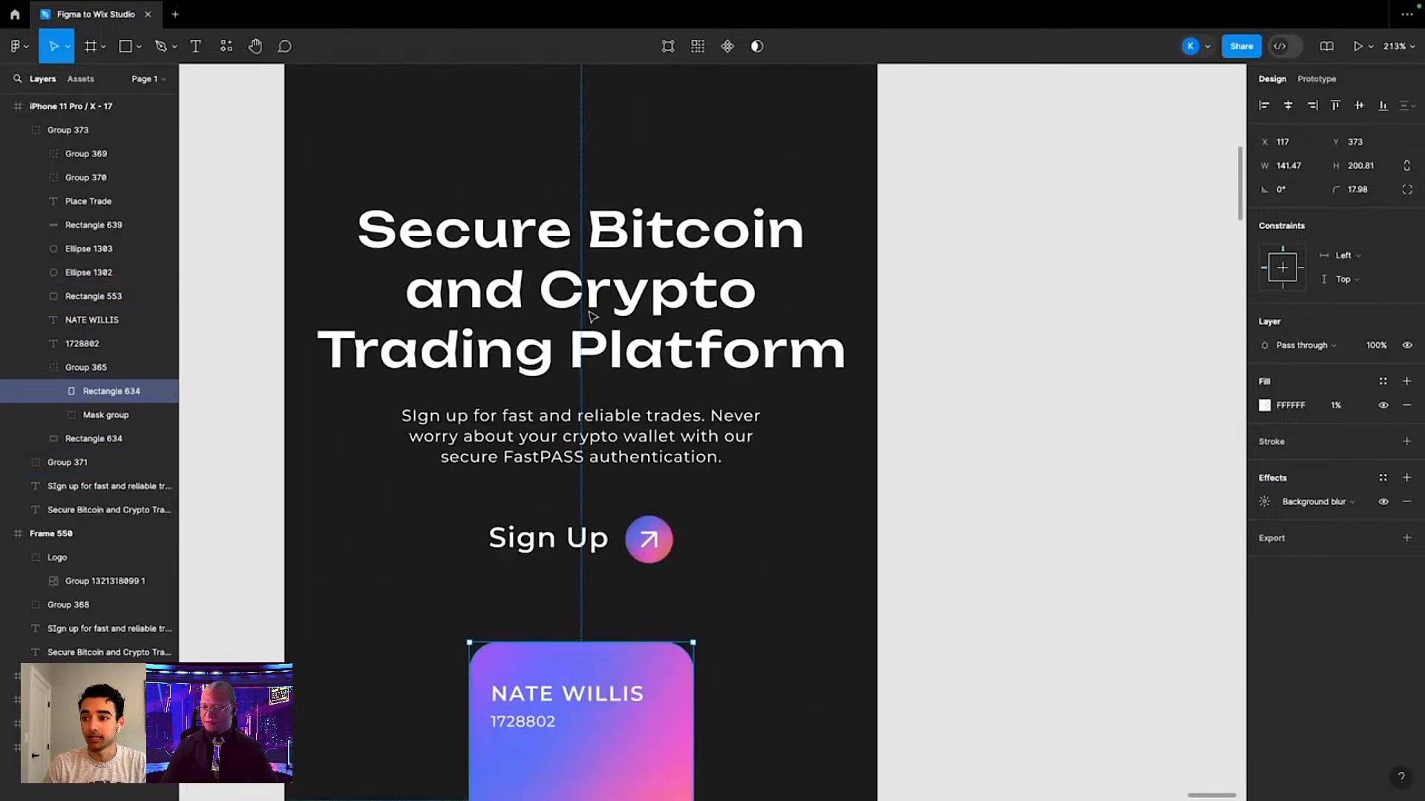
{"action": "scroll", "coordinate": [591, 317], "scroll_direction": "down", "scroll_amount": 15}
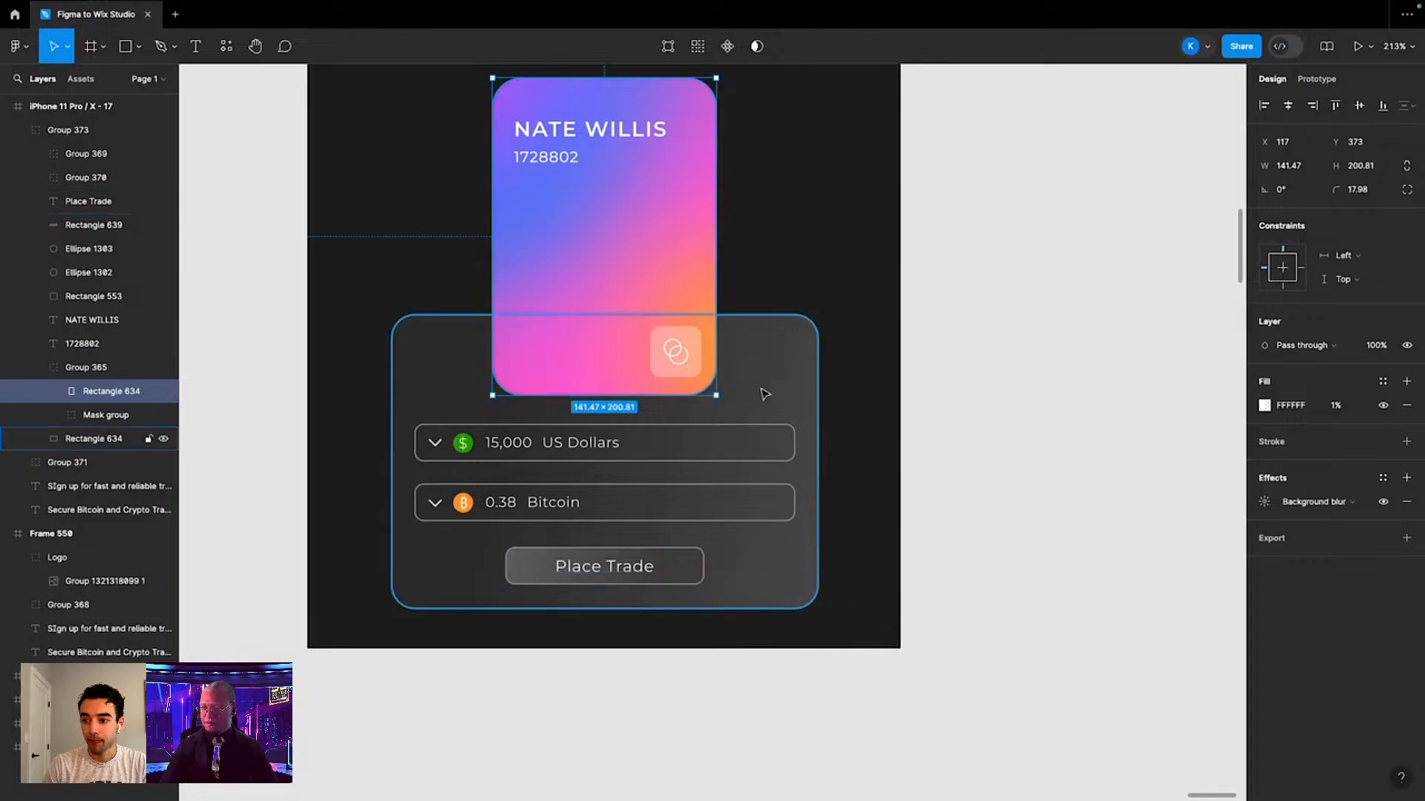
Step: Switch from the Figma design to the Wix Studio editor in Safari
{"action": "scroll", "coordinate": [742, 395], "scroll_direction": "up", "scroll_amount": 2}
{"action": "scroll", "coordinate": [742, 396], "scroll_direction": "down", "scroll_amount": 8}
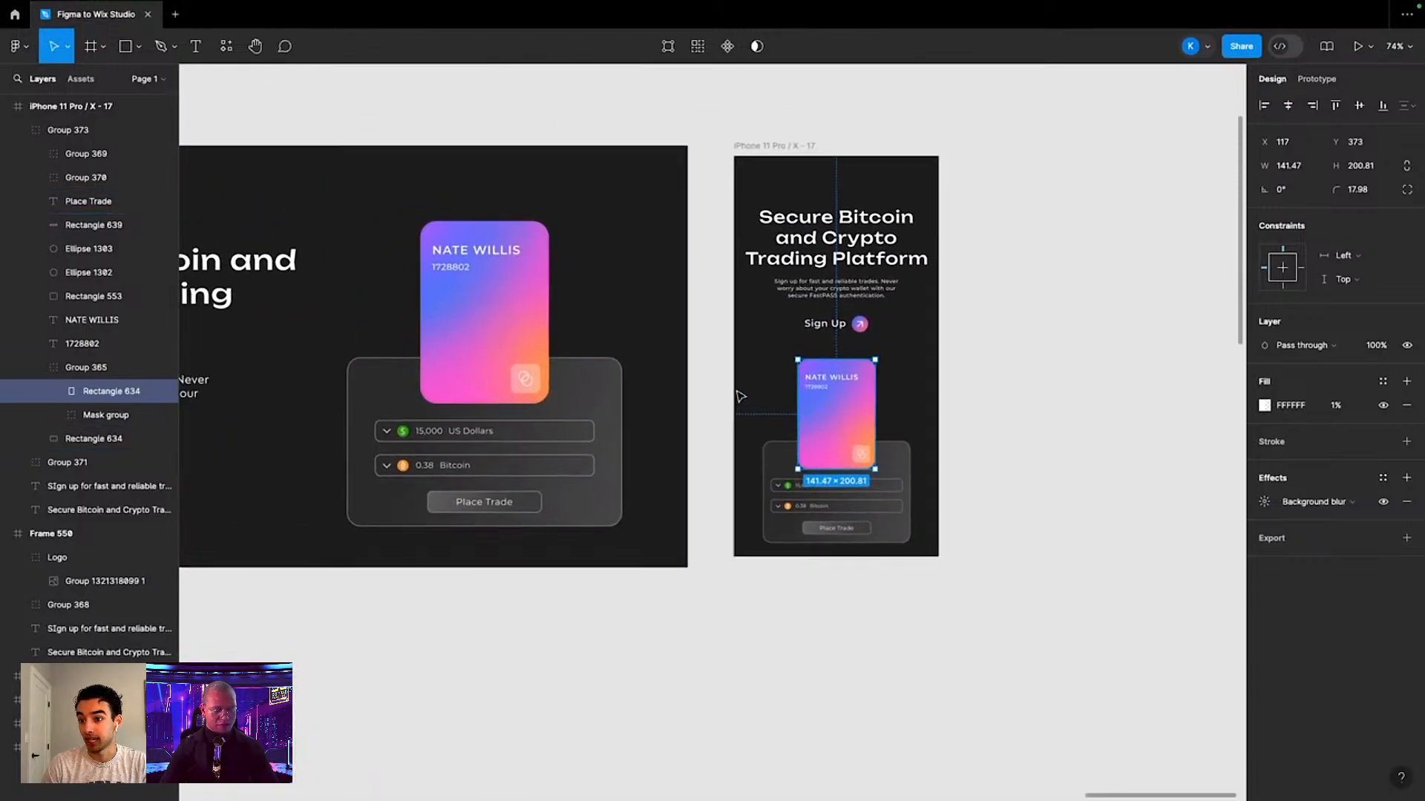
{"action": "scroll", "coordinate": [740, 396], "scroll_direction": "down", "scroll_amount": 3}
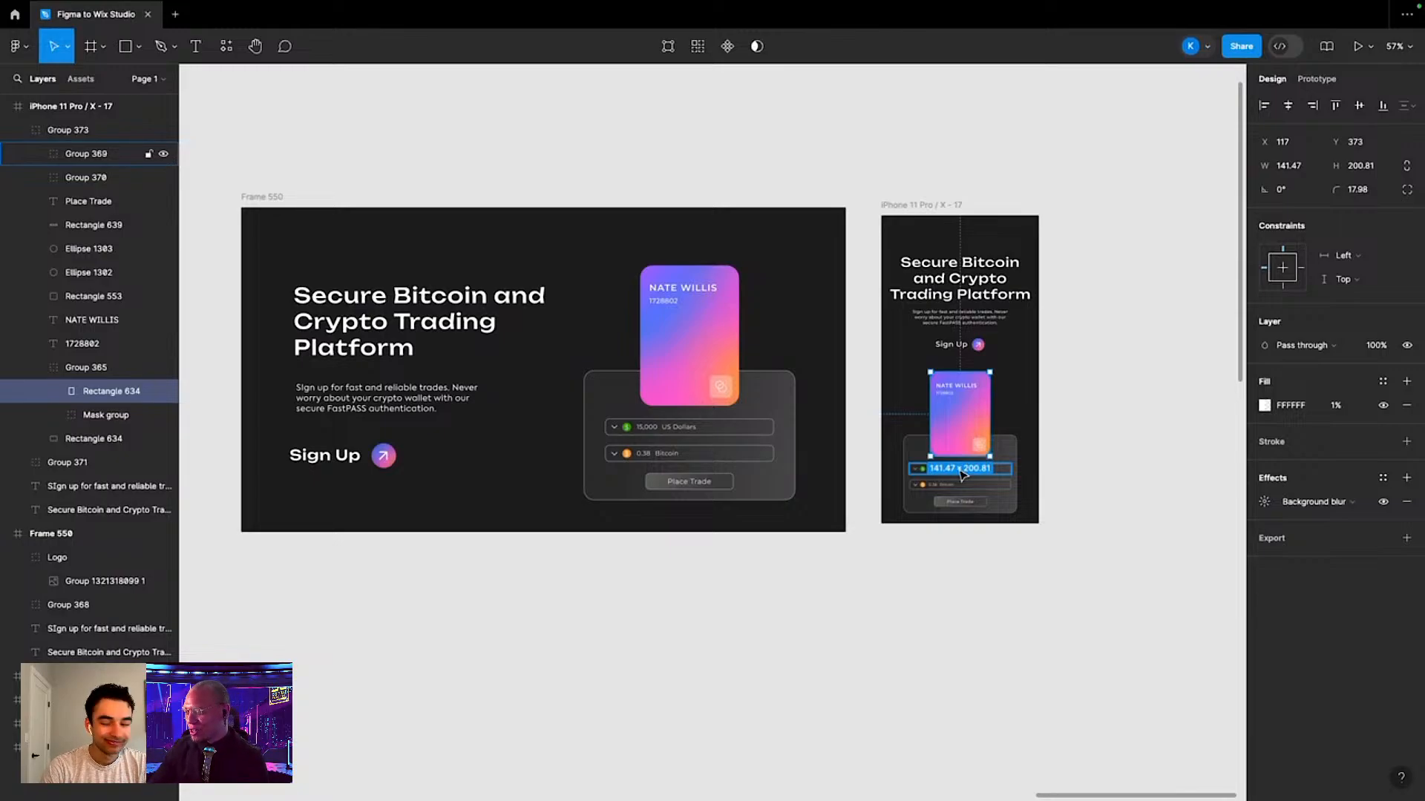
{"action": "key", "text": "ctrl+Up"}
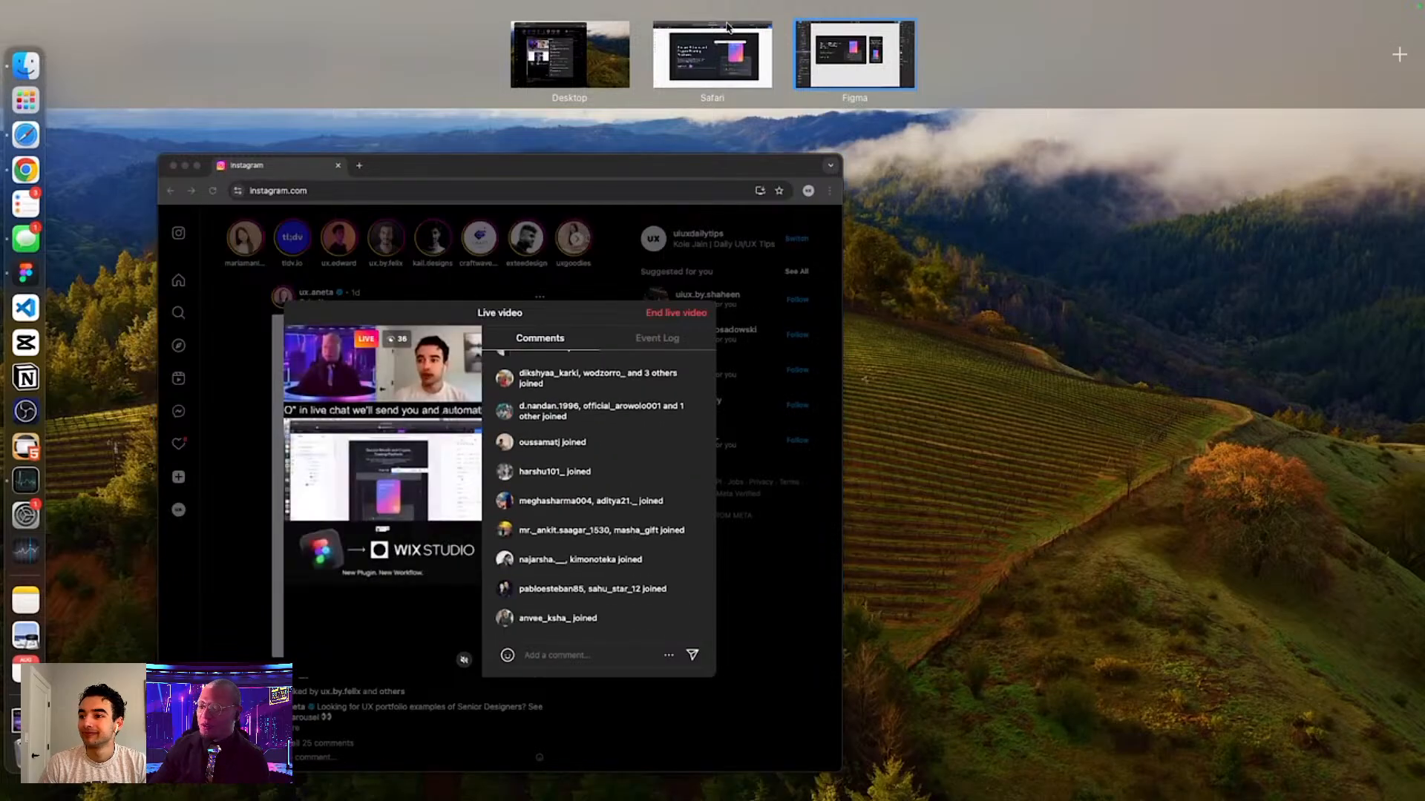
{"action": "left_click", "coordinate": [677, 35]}
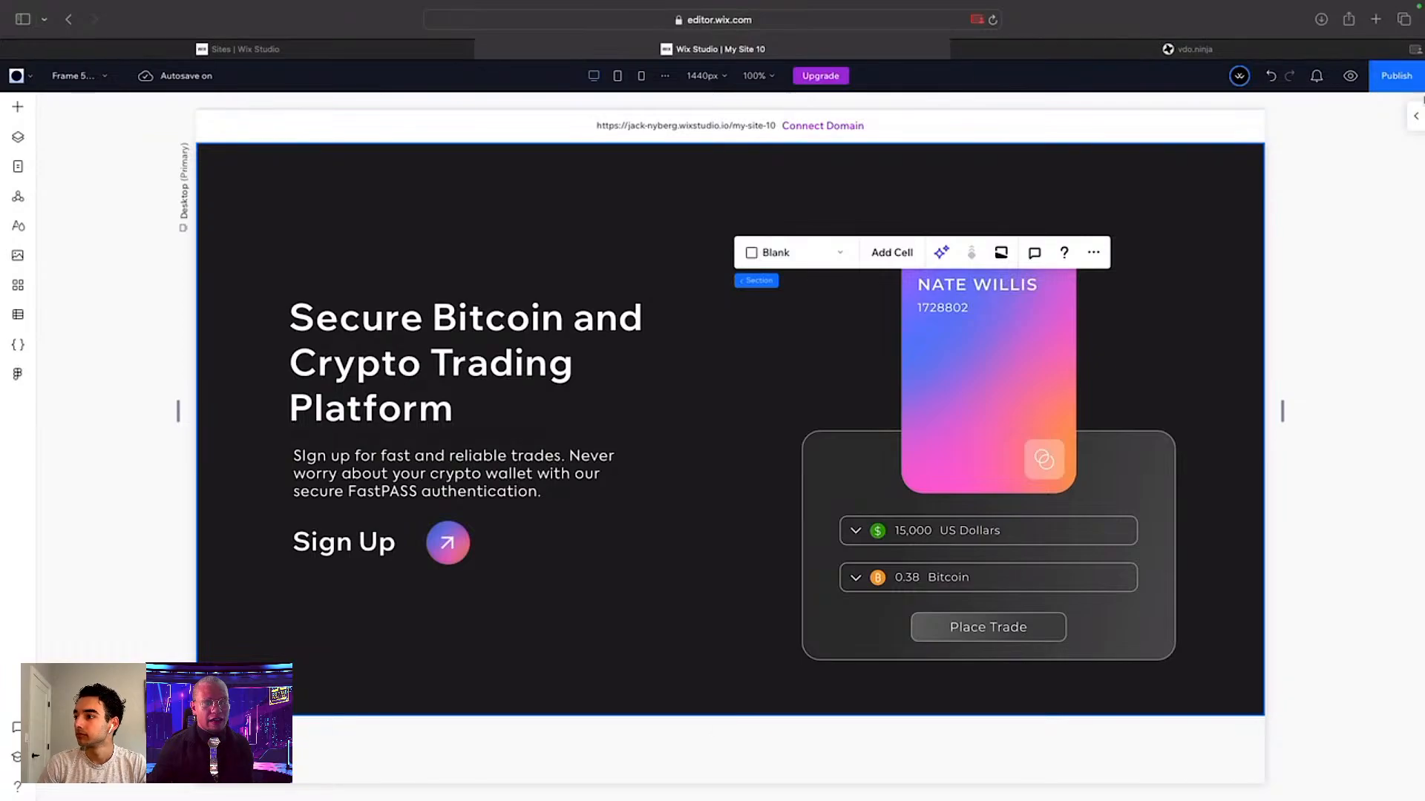
Step: Publish My Site 10, open its live page, and return to the editor to dismiss the publish confirmation
{"action": "left_click", "coordinate": [1395, 77]}
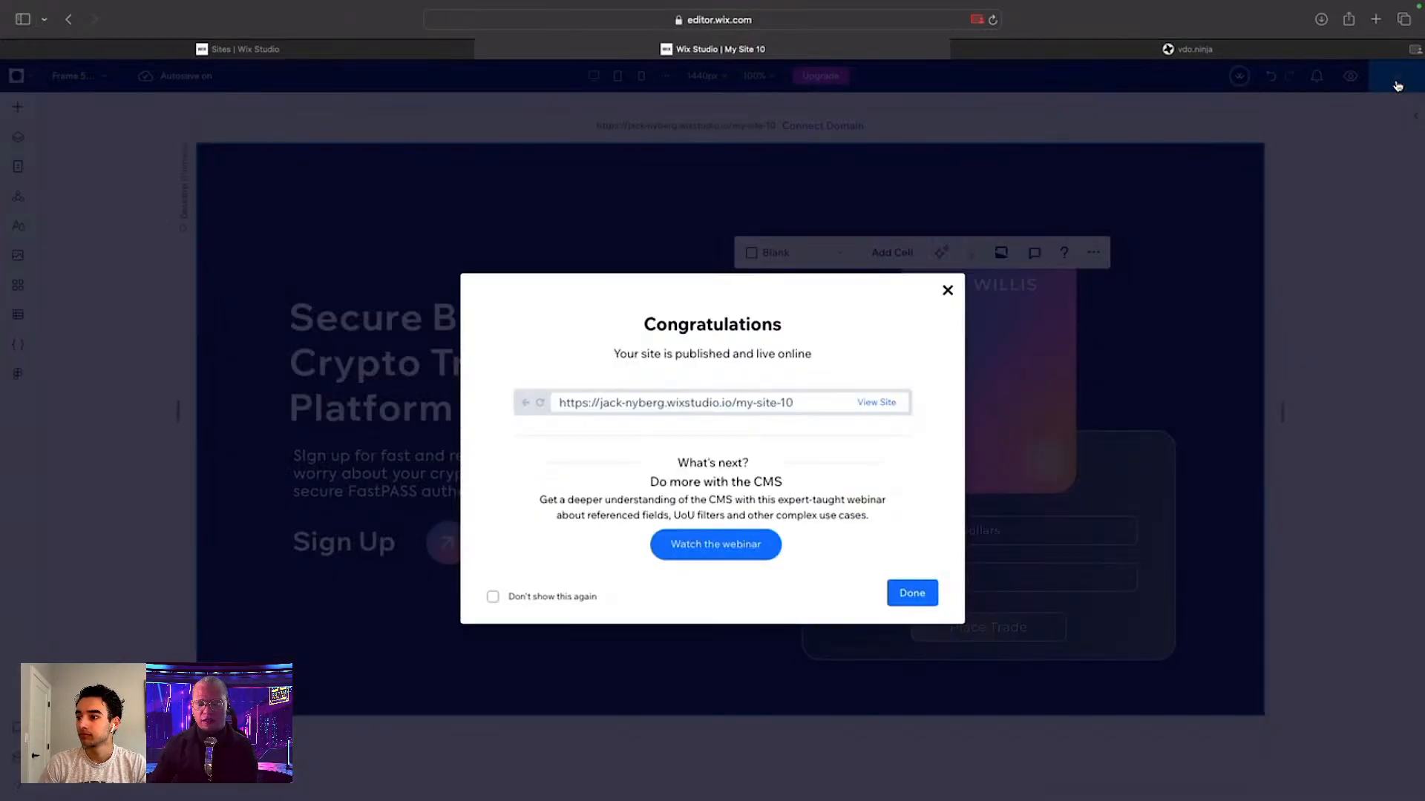
{"action": "left_click", "coordinate": [887, 404]}
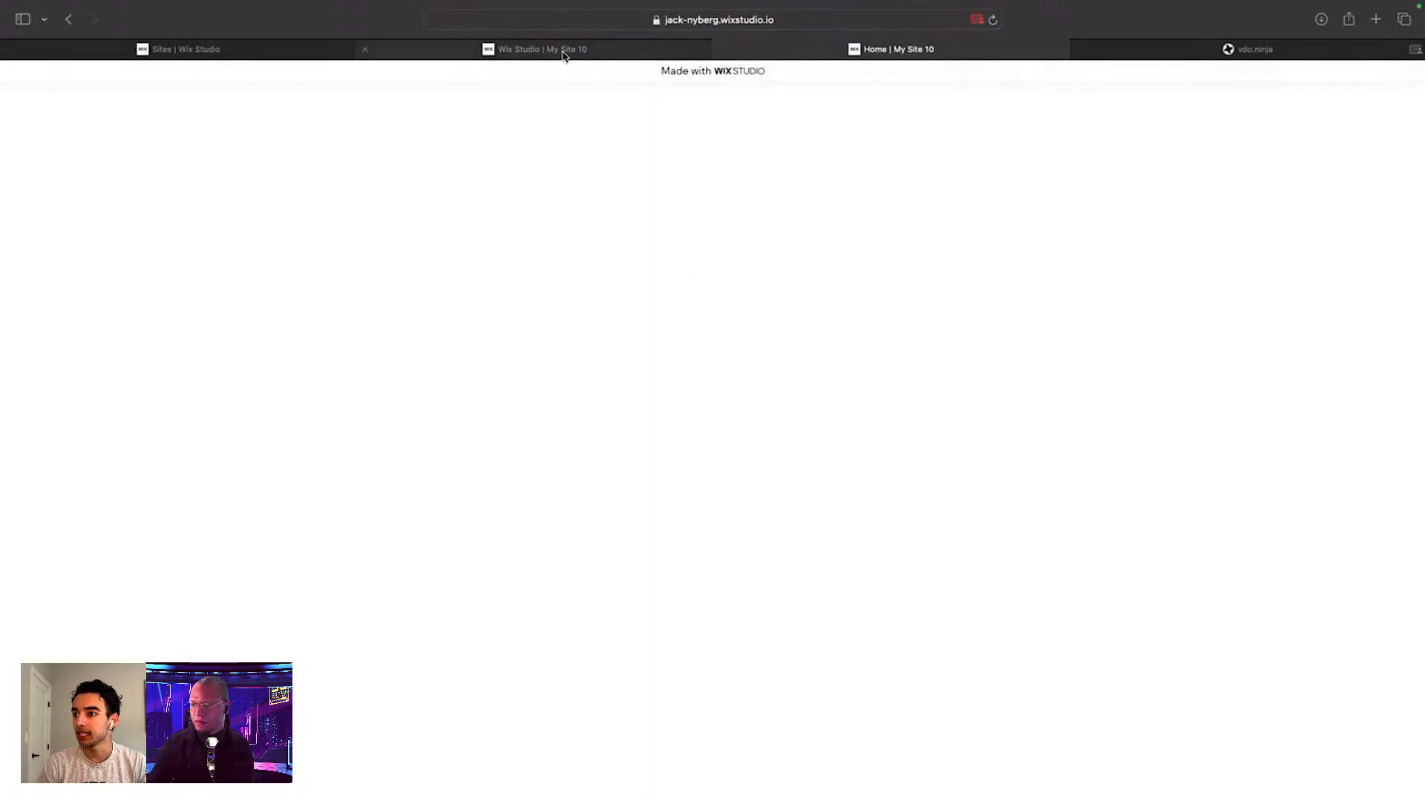
{"action": "left_click", "coordinate": [565, 52]}
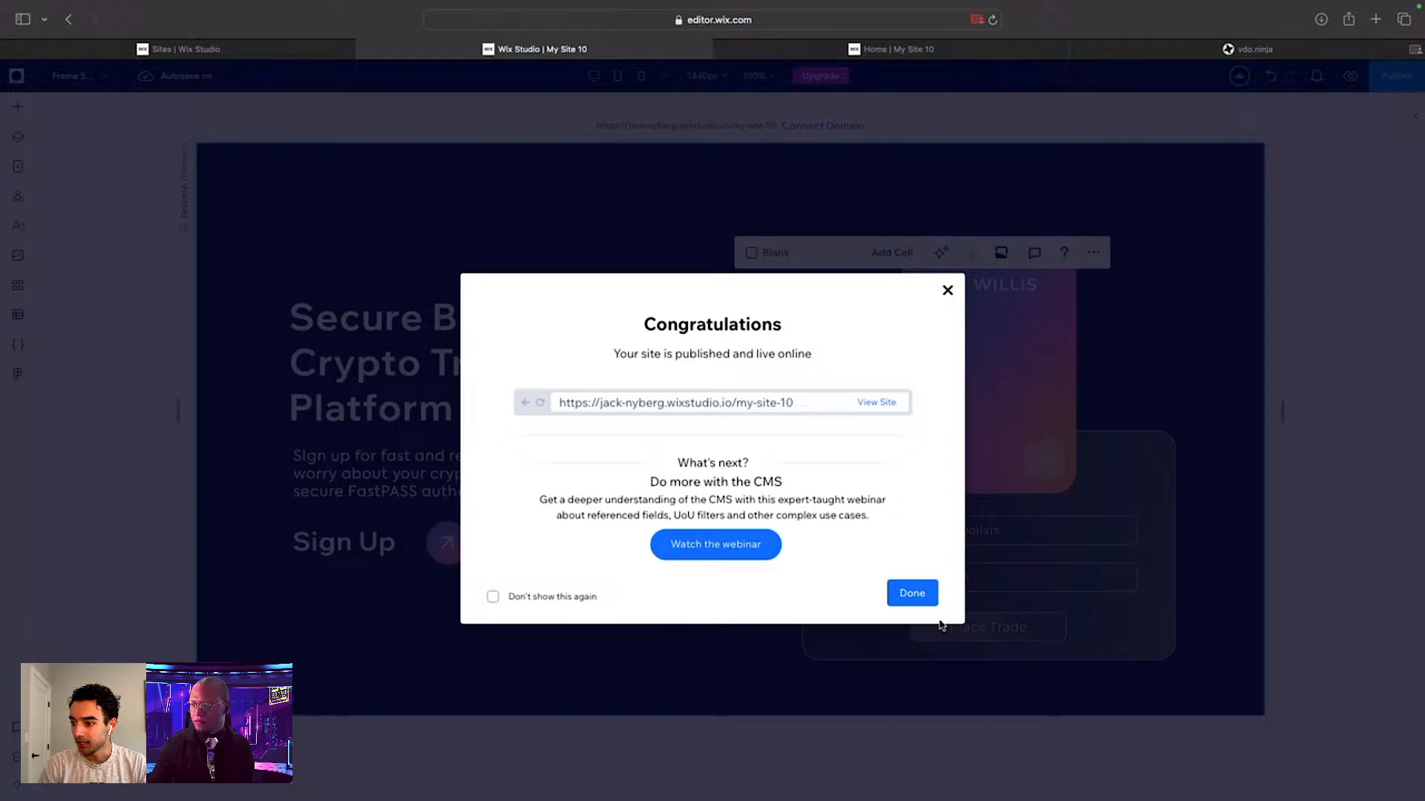
{"action": "left_click", "coordinate": [916, 603]}
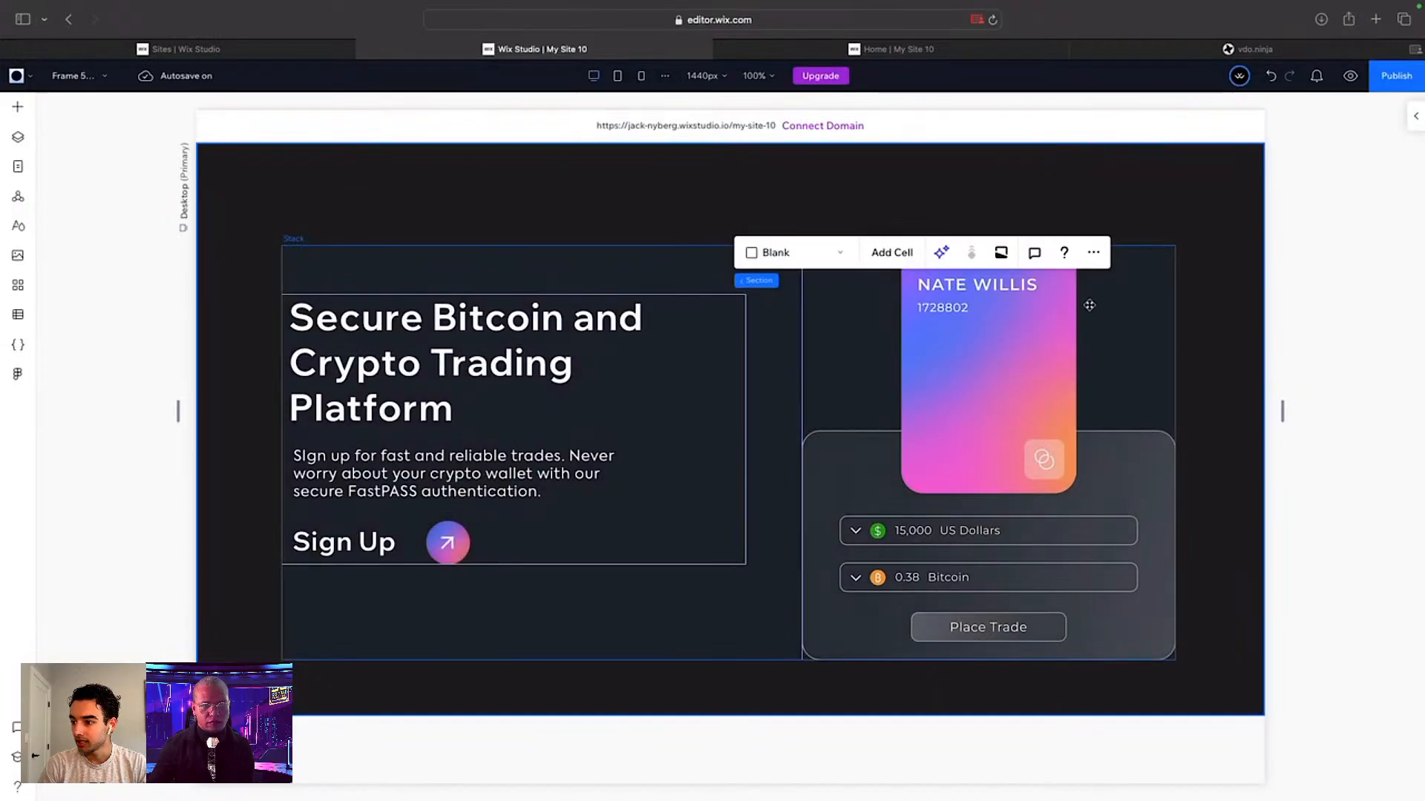
Step: Publish the site again from its desktop preview, keep only the newly opened live page, and dismiss the confirmation in the editor
{"action": "left_click", "coordinate": [1351, 77]}
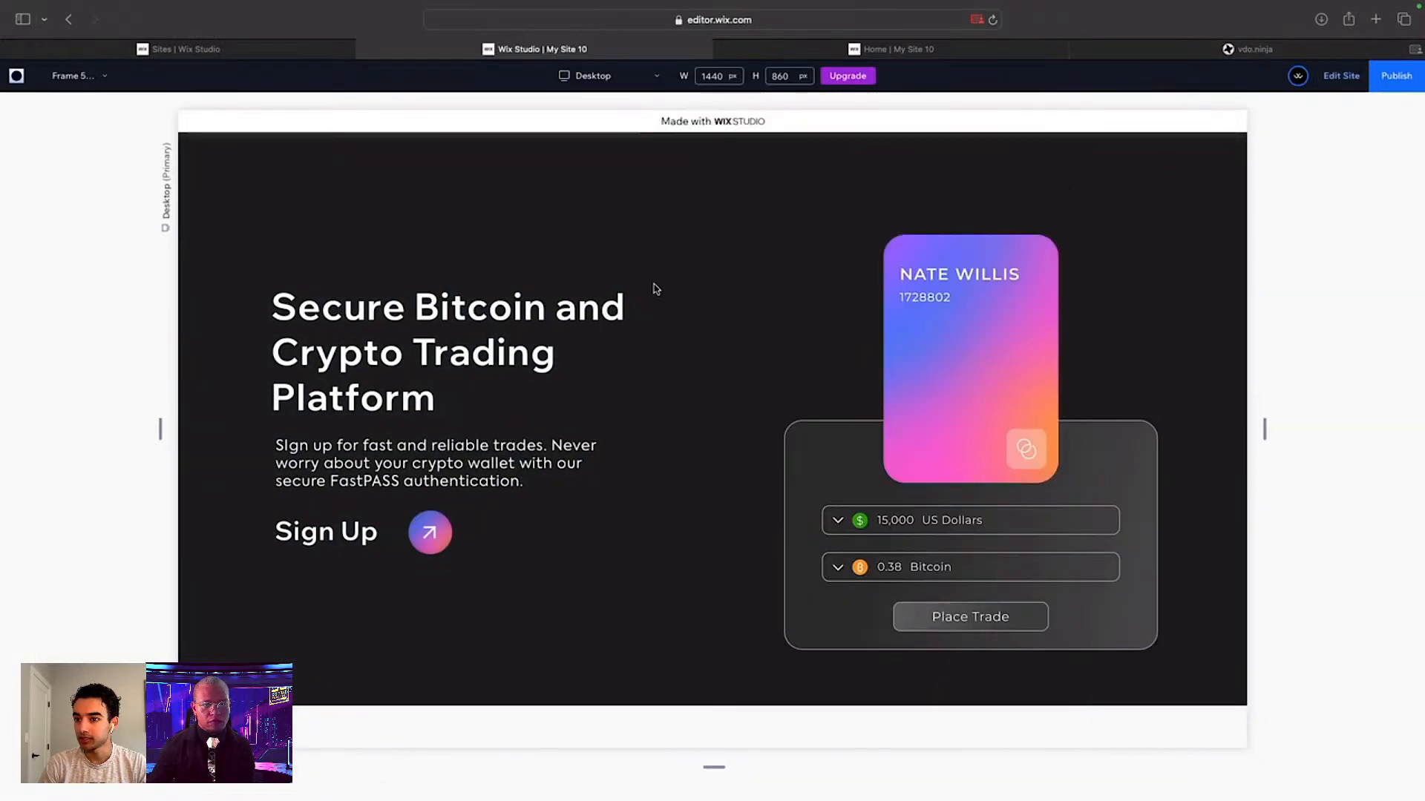
{"action": "left_click", "coordinate": [1402, 82]}
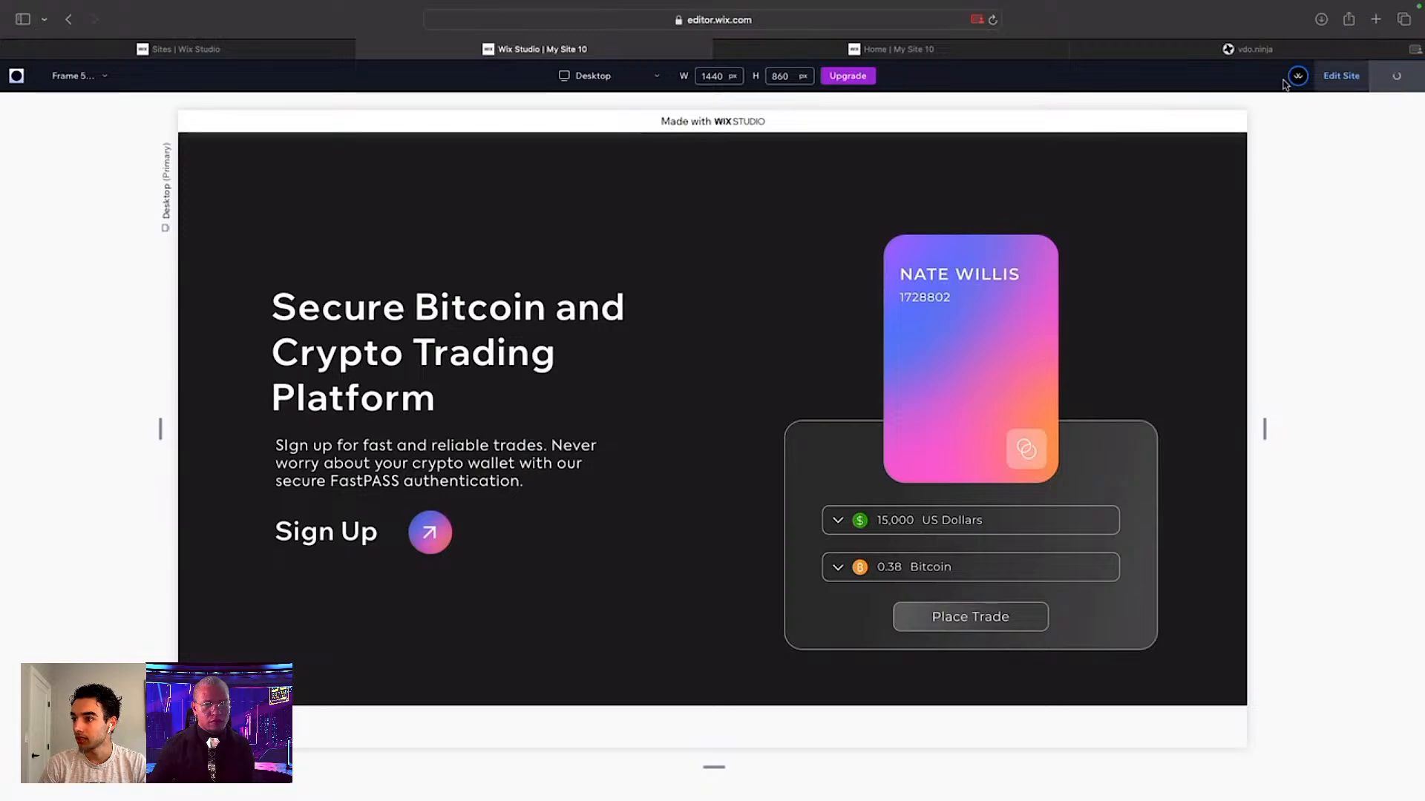
{"action": "left_click", "coordinate": [877, 402]}
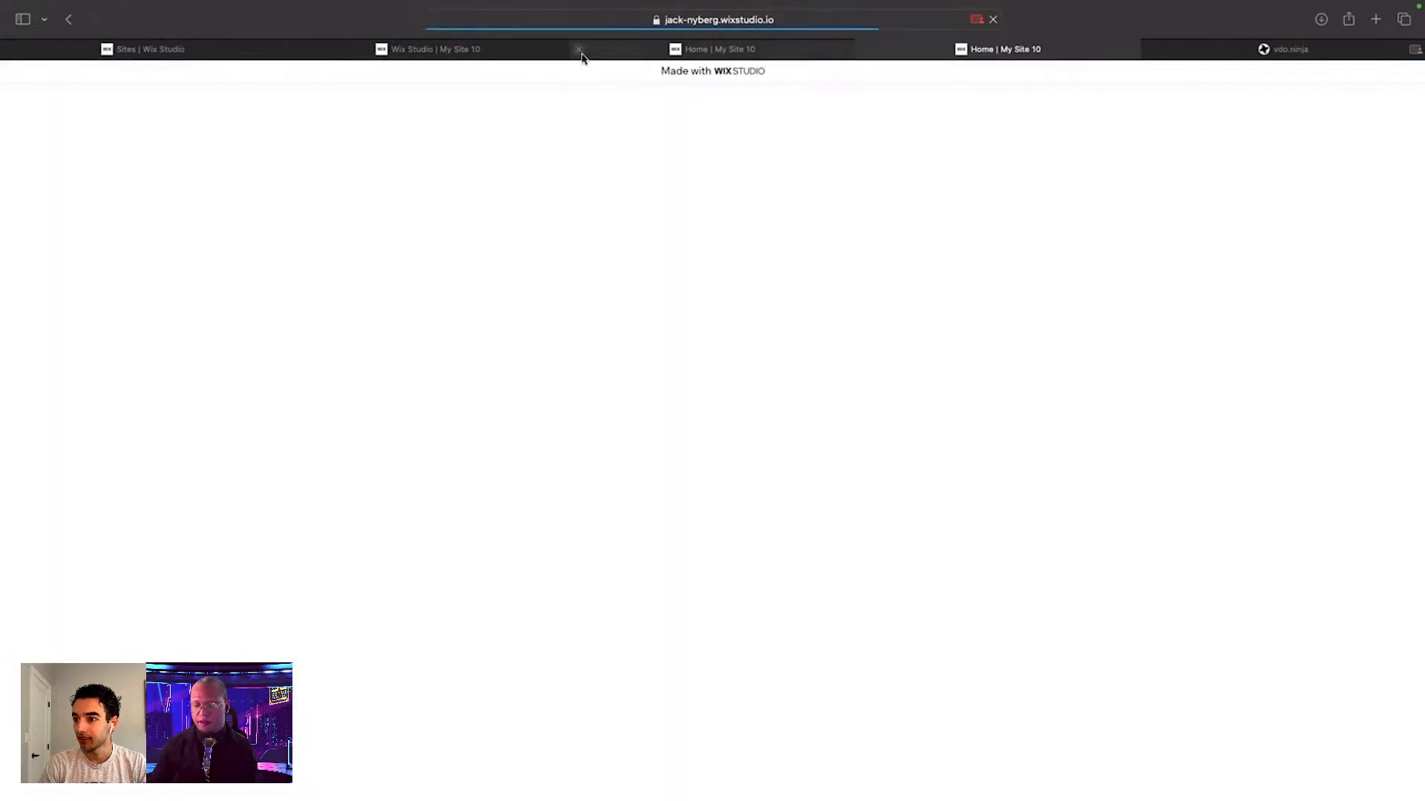
{"action": "left_click", "coordinate": [579, 49]}
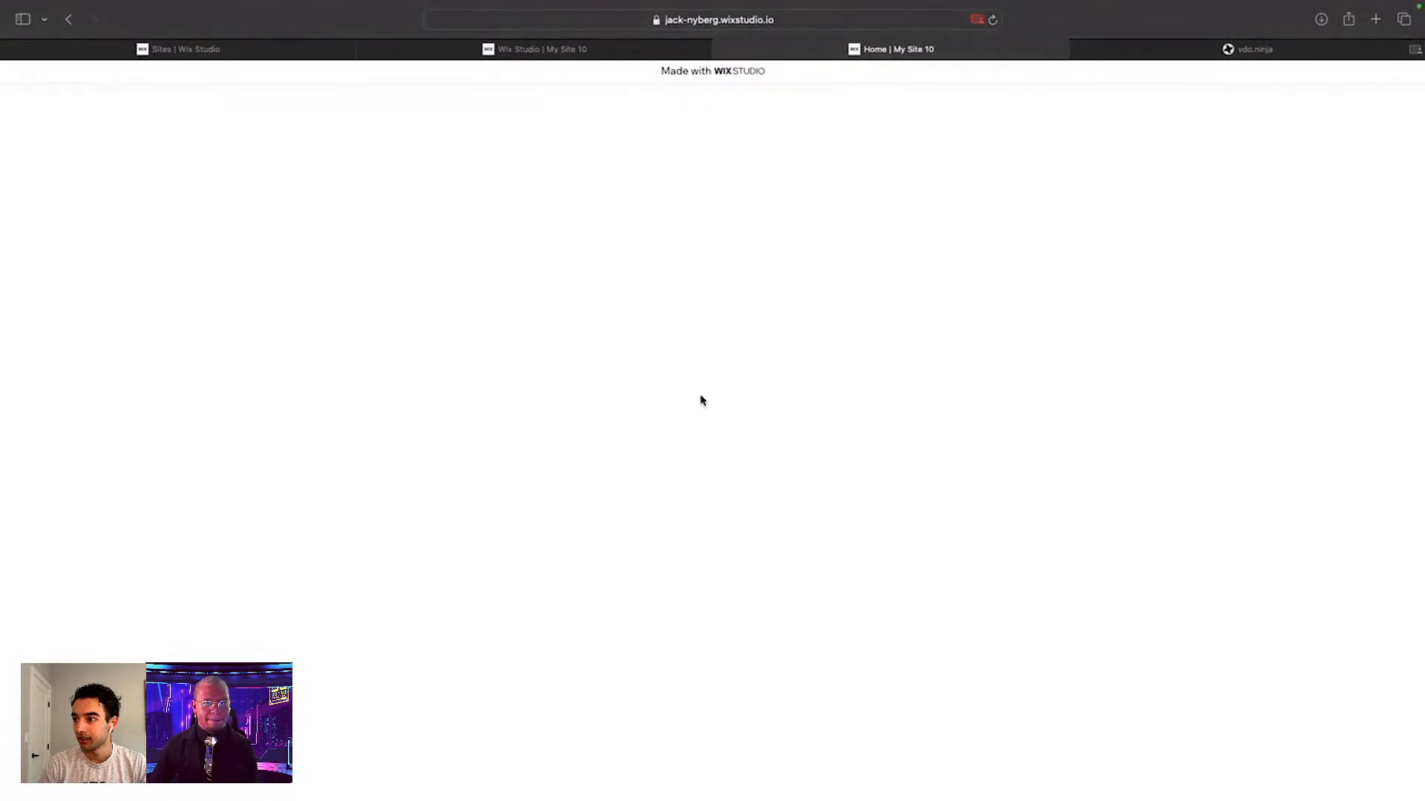
{"action": "left_click", "coordinate": [563, 50]}
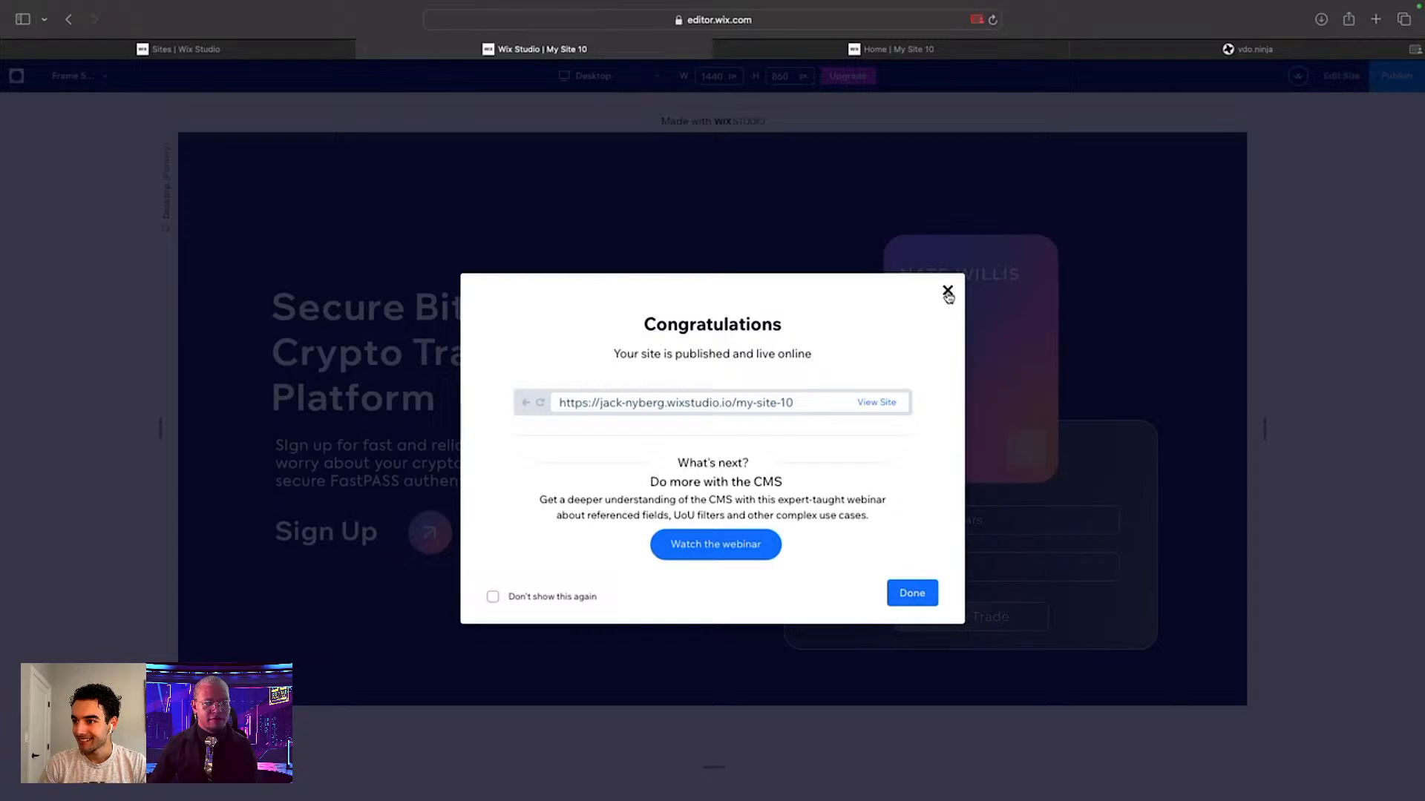
{"action": "left_click", "coordinate": [947, 291]}
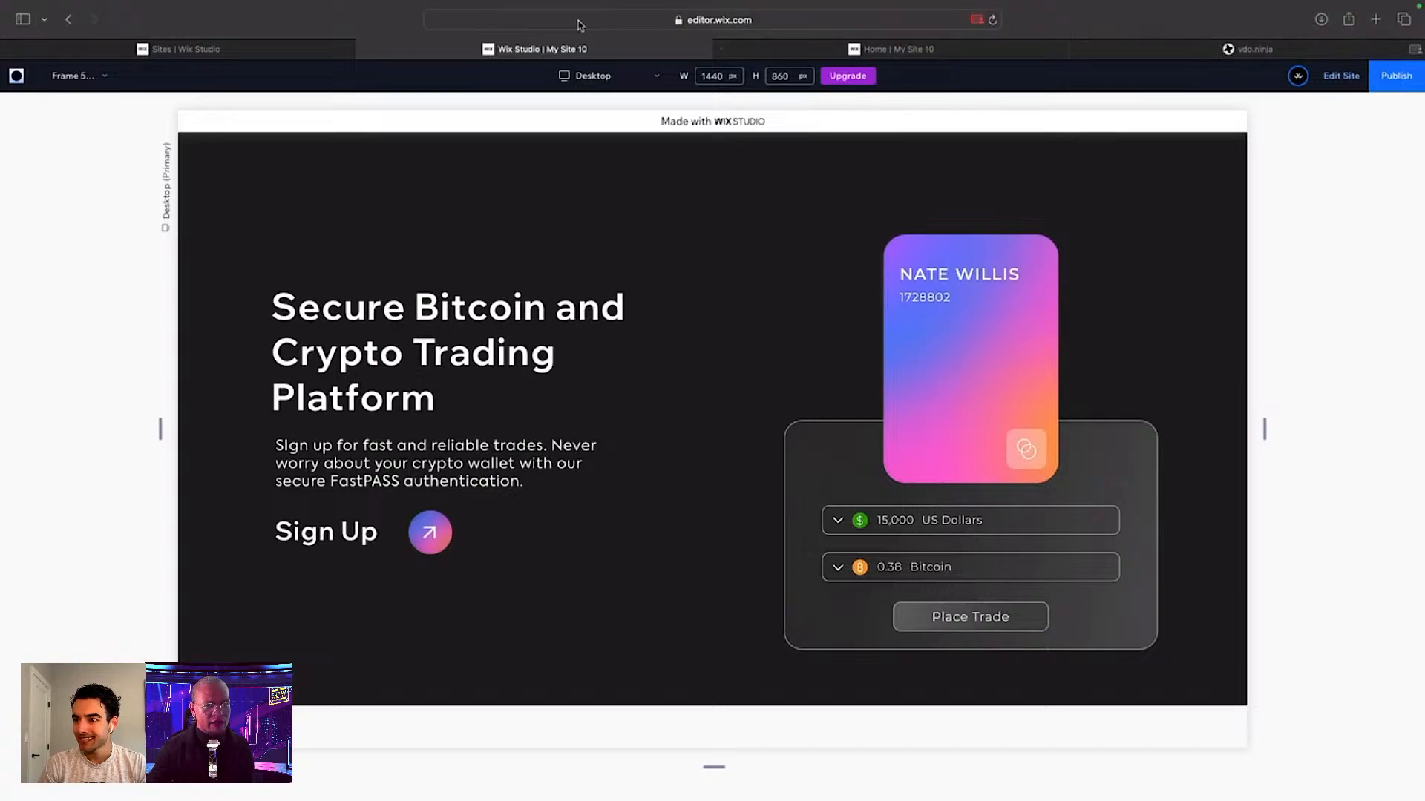
Step: Reload the published My Site 10 page, and return Wix Studio from preview to editing
{"action": "left_click", "coordinate": [939, 52]}
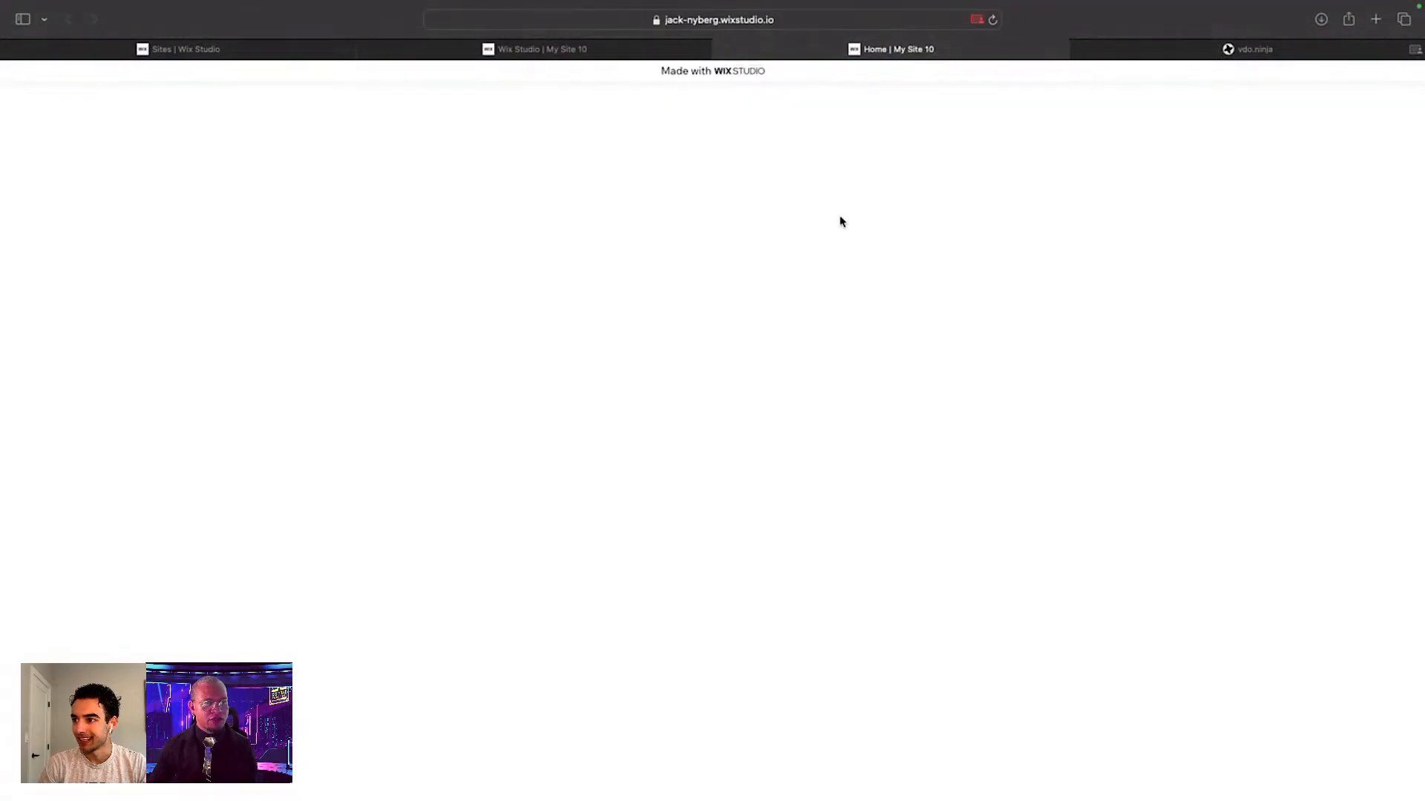
{"action": "key", "text": "super+r"}
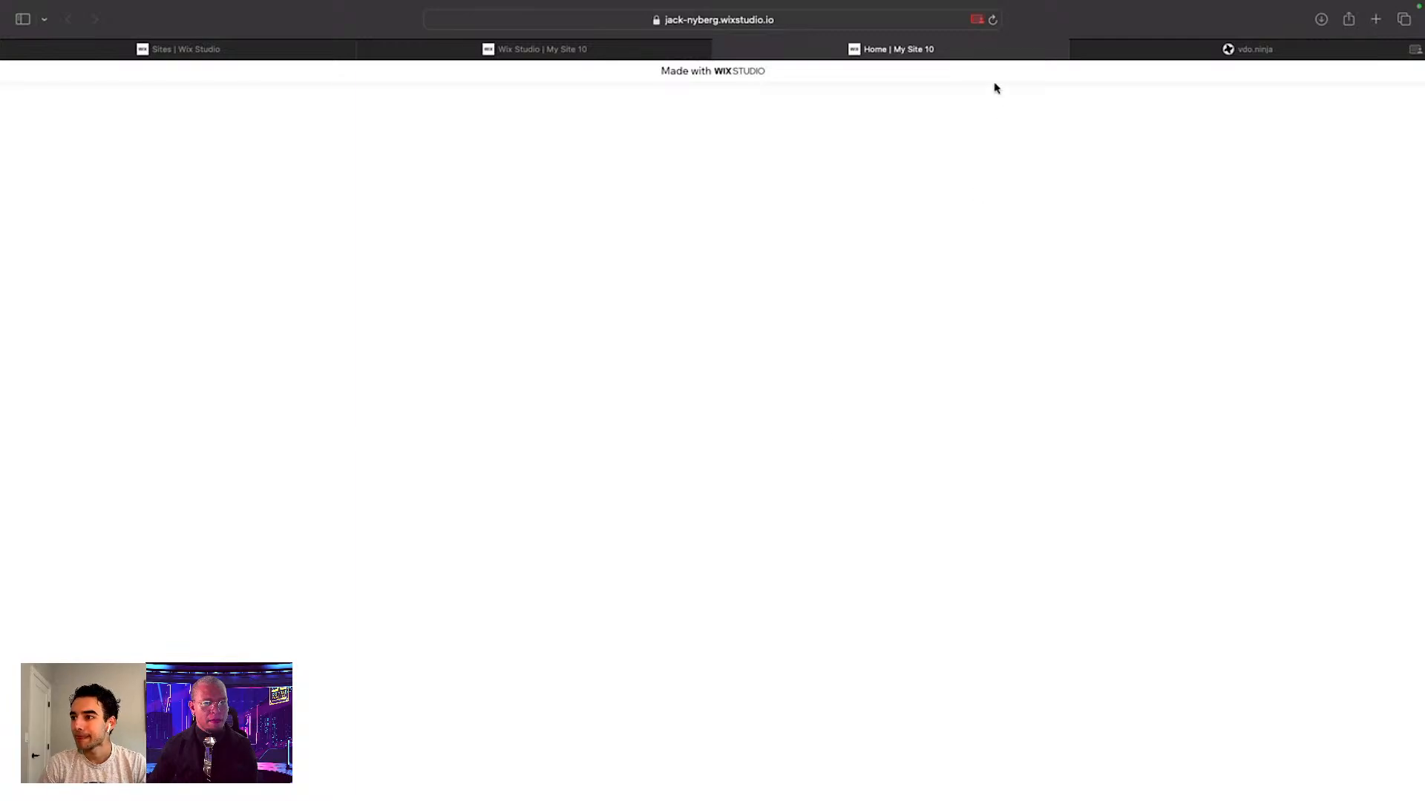
{"action": "left_click", "coordinate": [992, 19]}
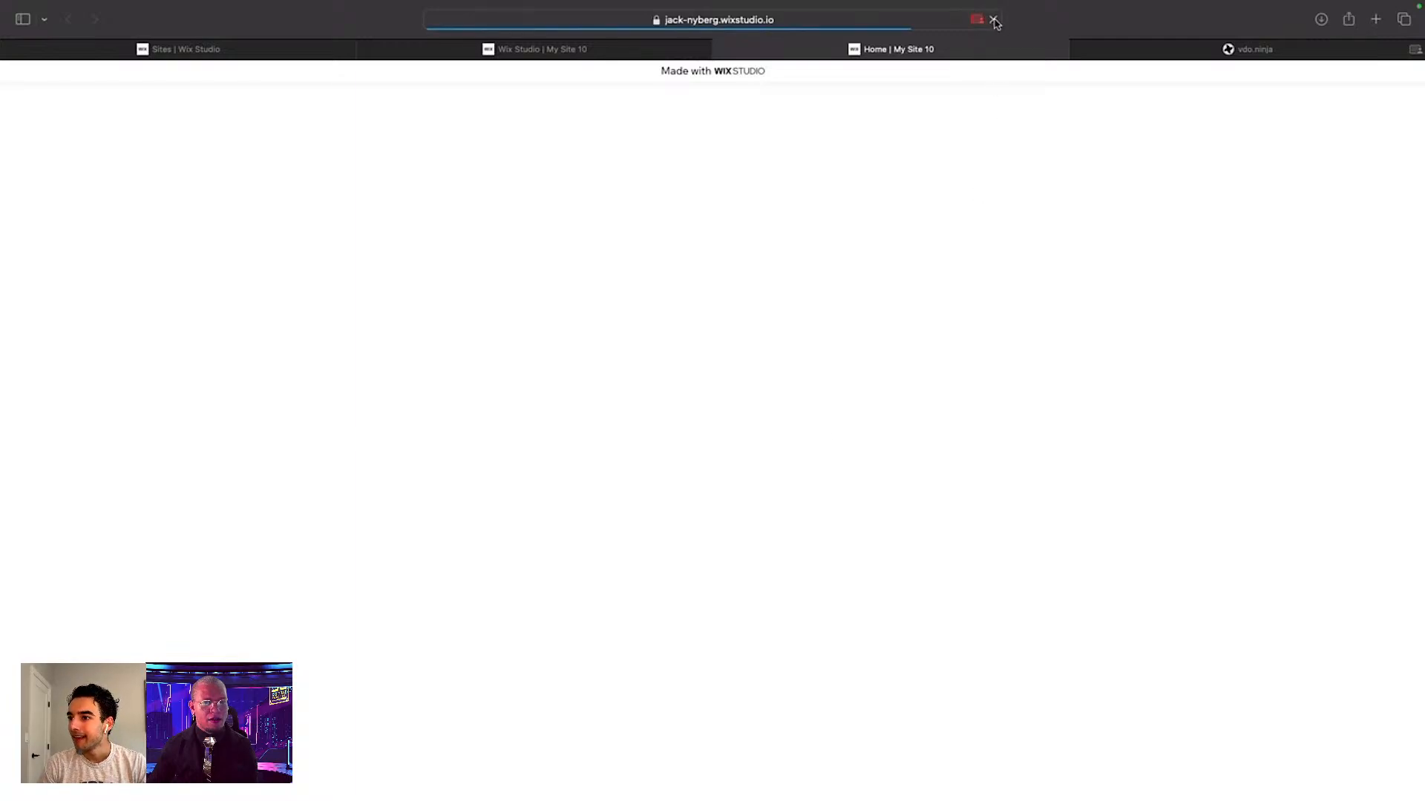
{"action": "left_click", "coordinate": [629, 48]}
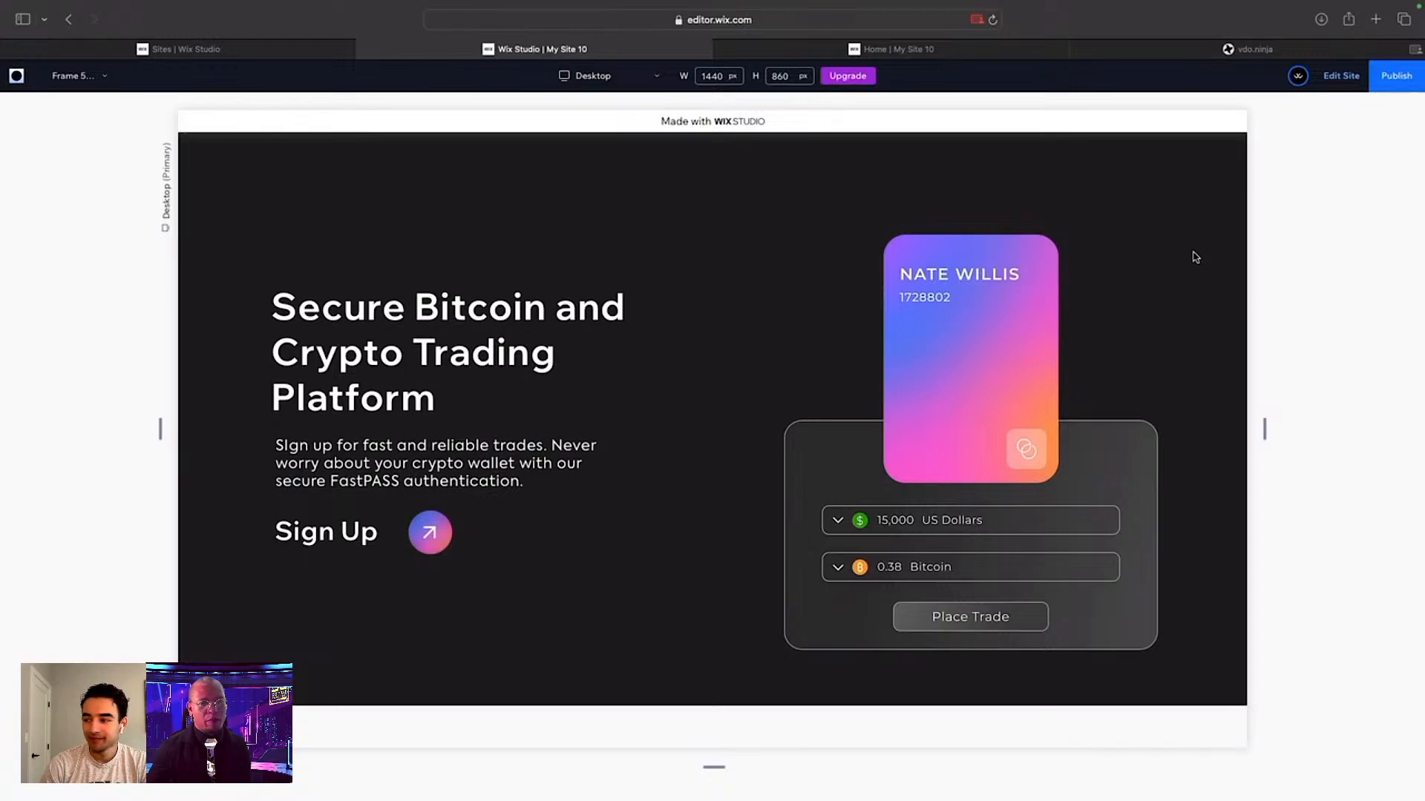
{"action": "left_click", "coordinate": [1343, 75]}
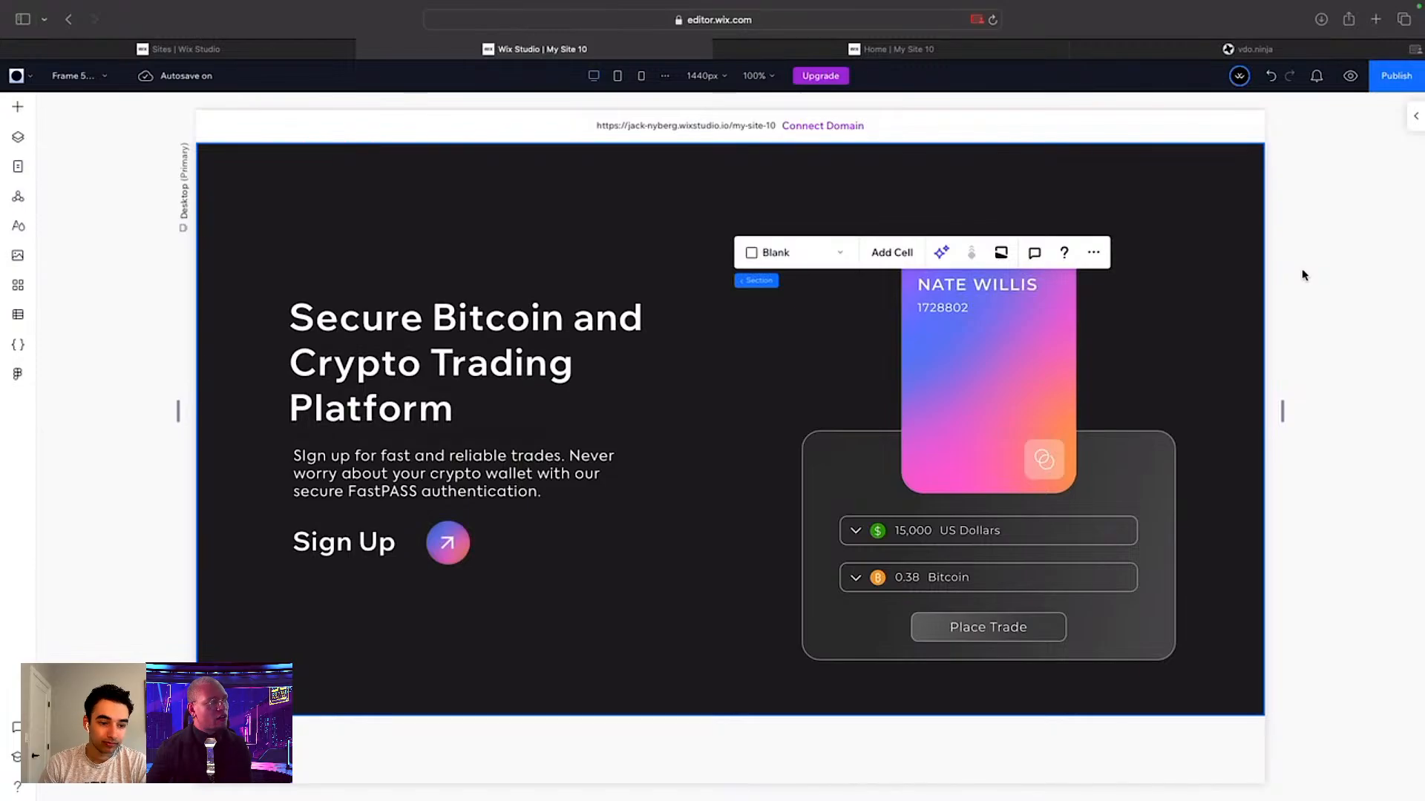
Step: Copy the web address of the published My Site 10 page
{"action": "left_click", "coordinate": [1027, 66]}
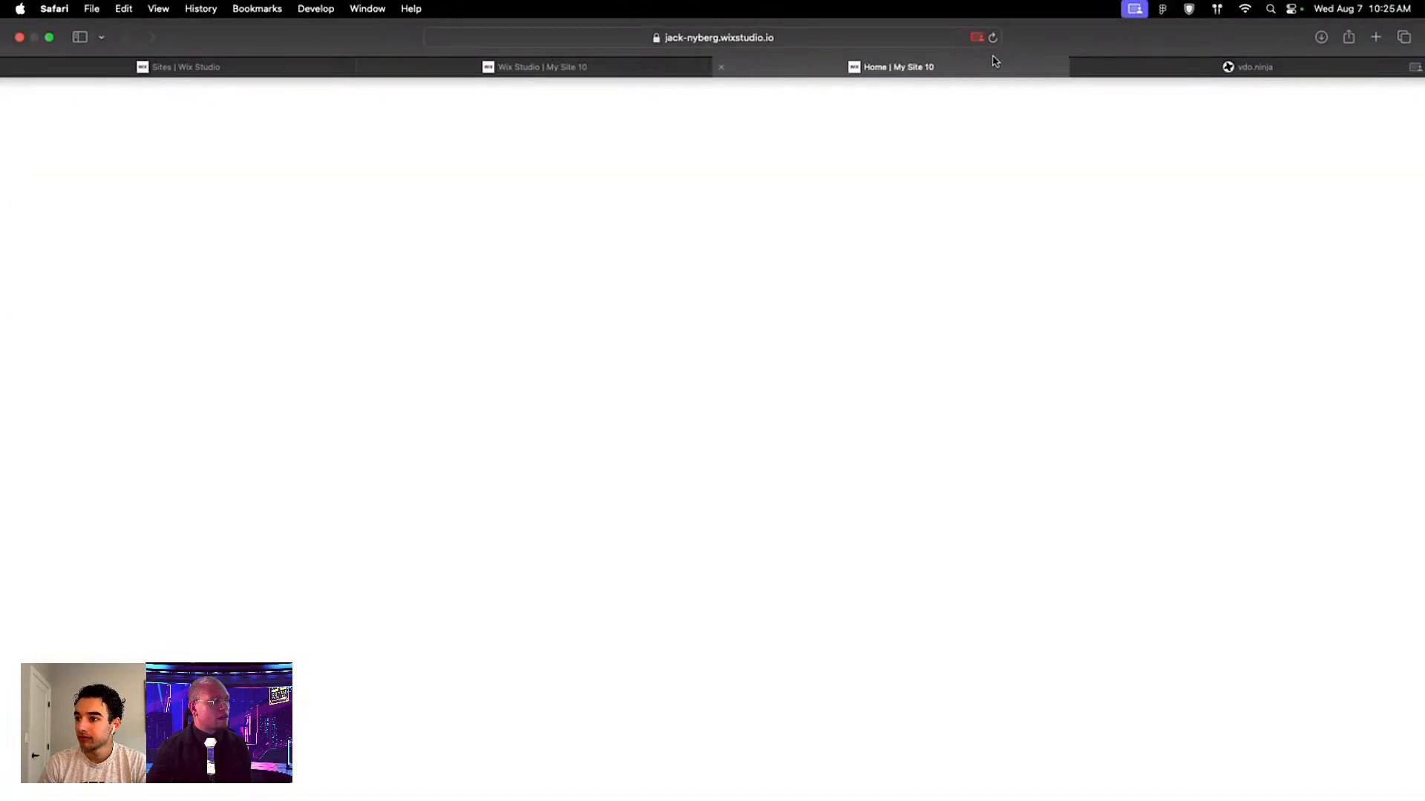
{"action": "left_click", "coordinate": [829, 37]}
{"action": "key", "text": "super+c"}
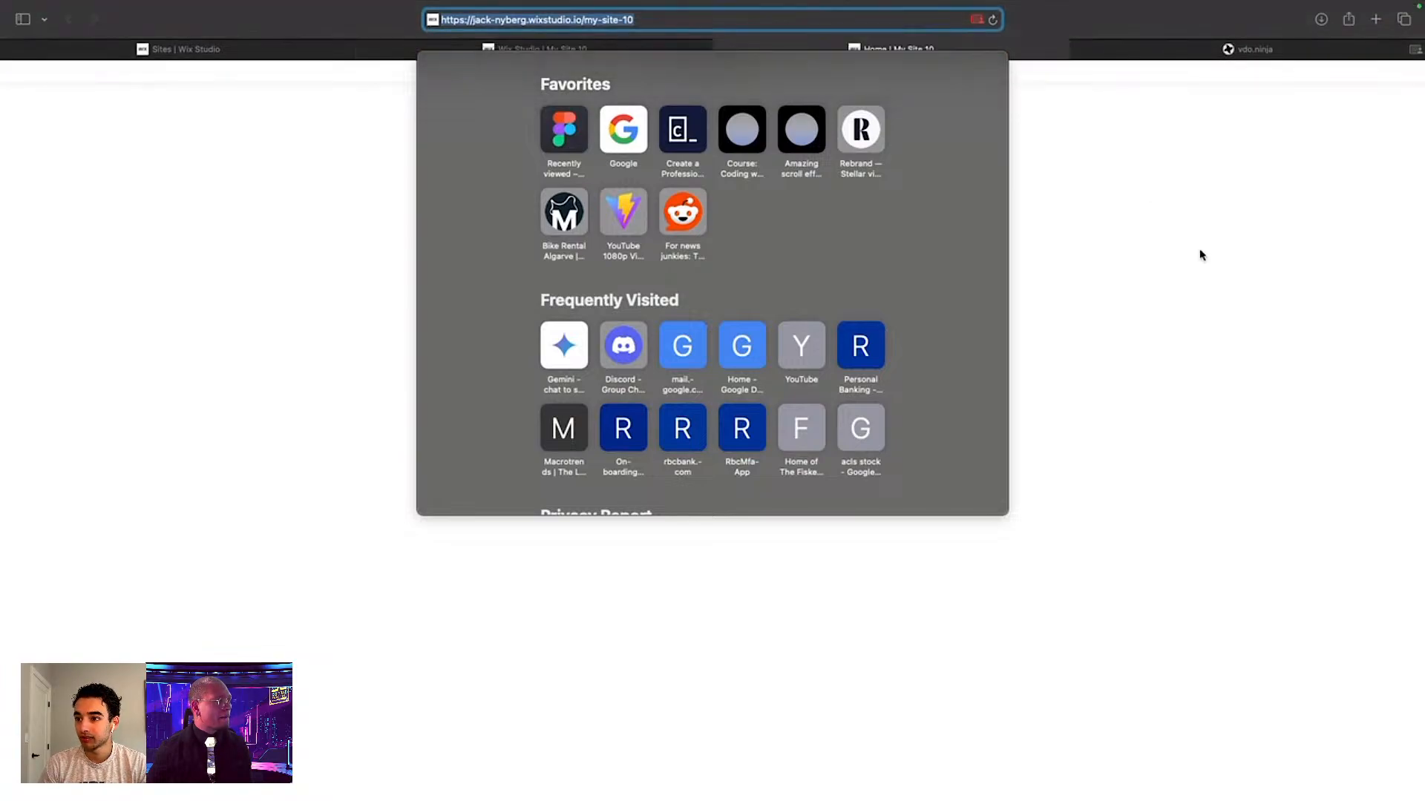
{"action": "left_click", "coordinate": [1201, 255]}
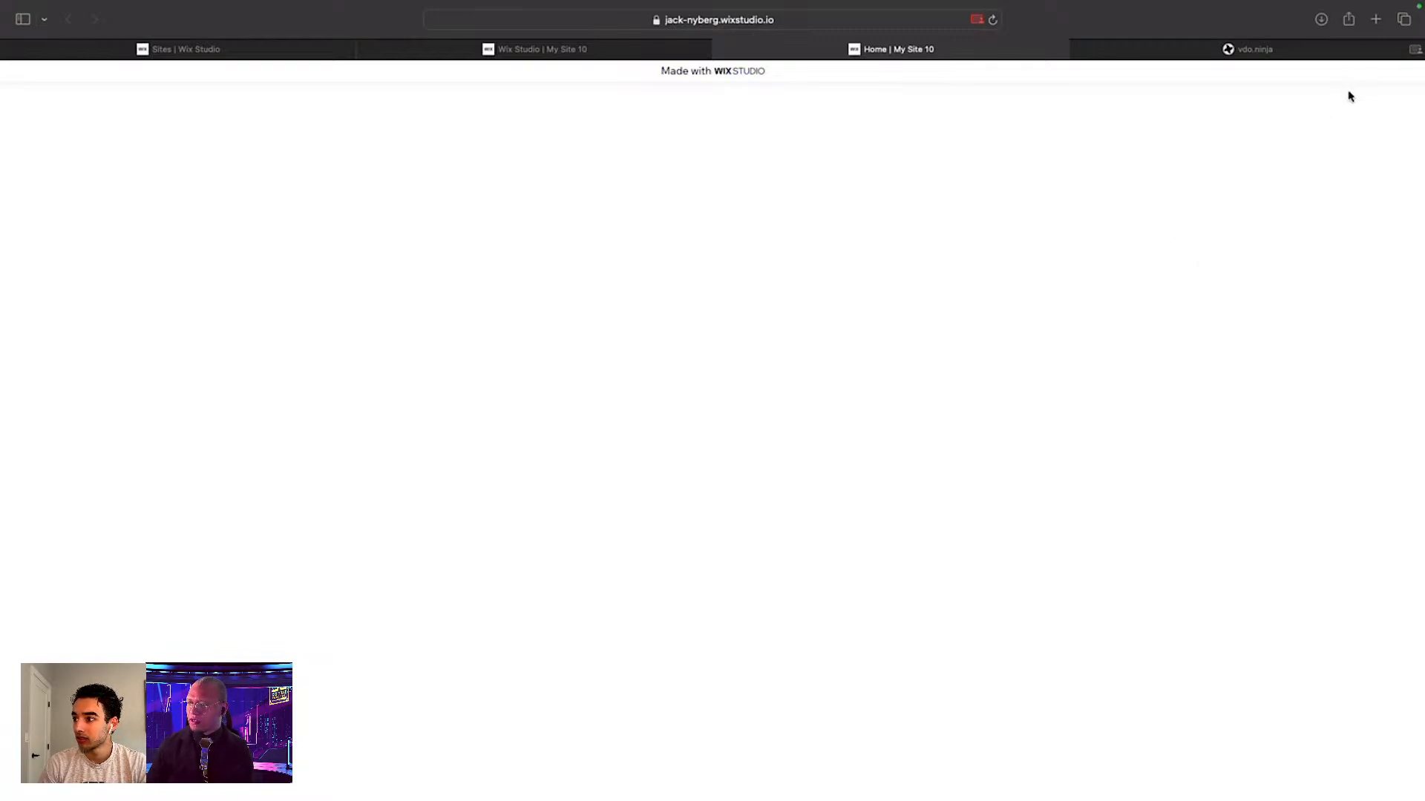
Step: Open Discord in a new browser tab and send the copied site link to the co-host in a direct message
{"action": "left_click", "coordinate": [1374, 22]}
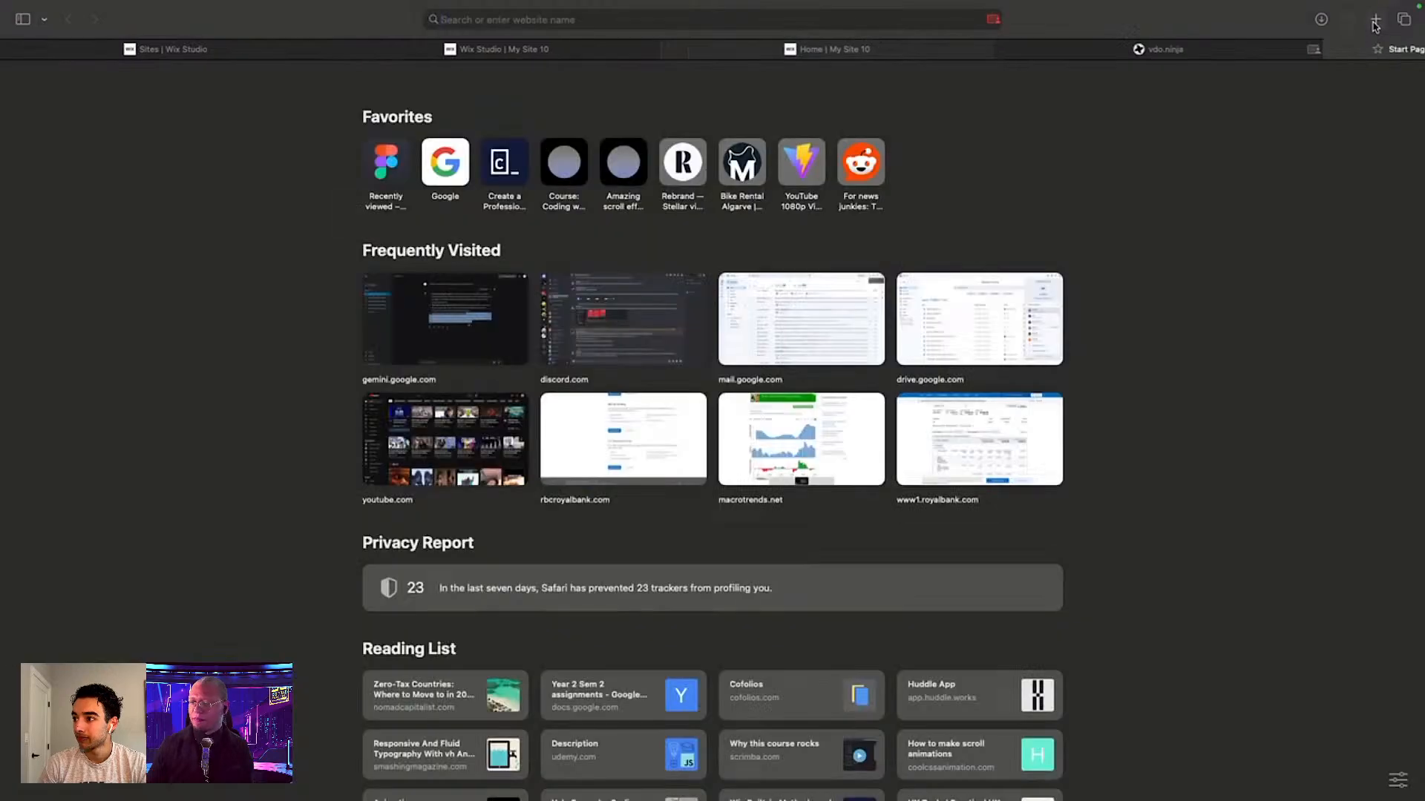
{"action": "type", "text": "dis"}
{"action": "key", "text": "Return"}
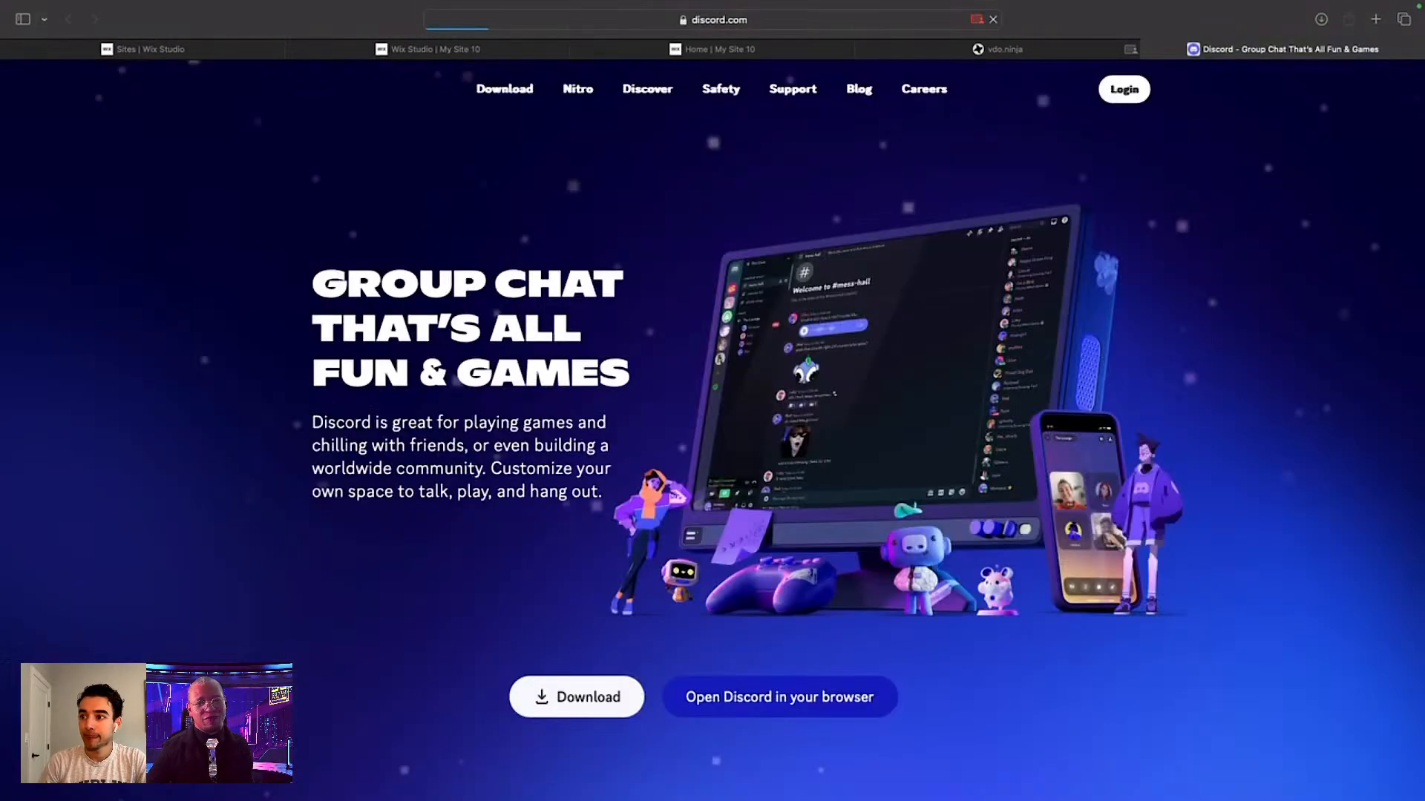
{"action": "left_click", "coordinate": [1100, 90]}
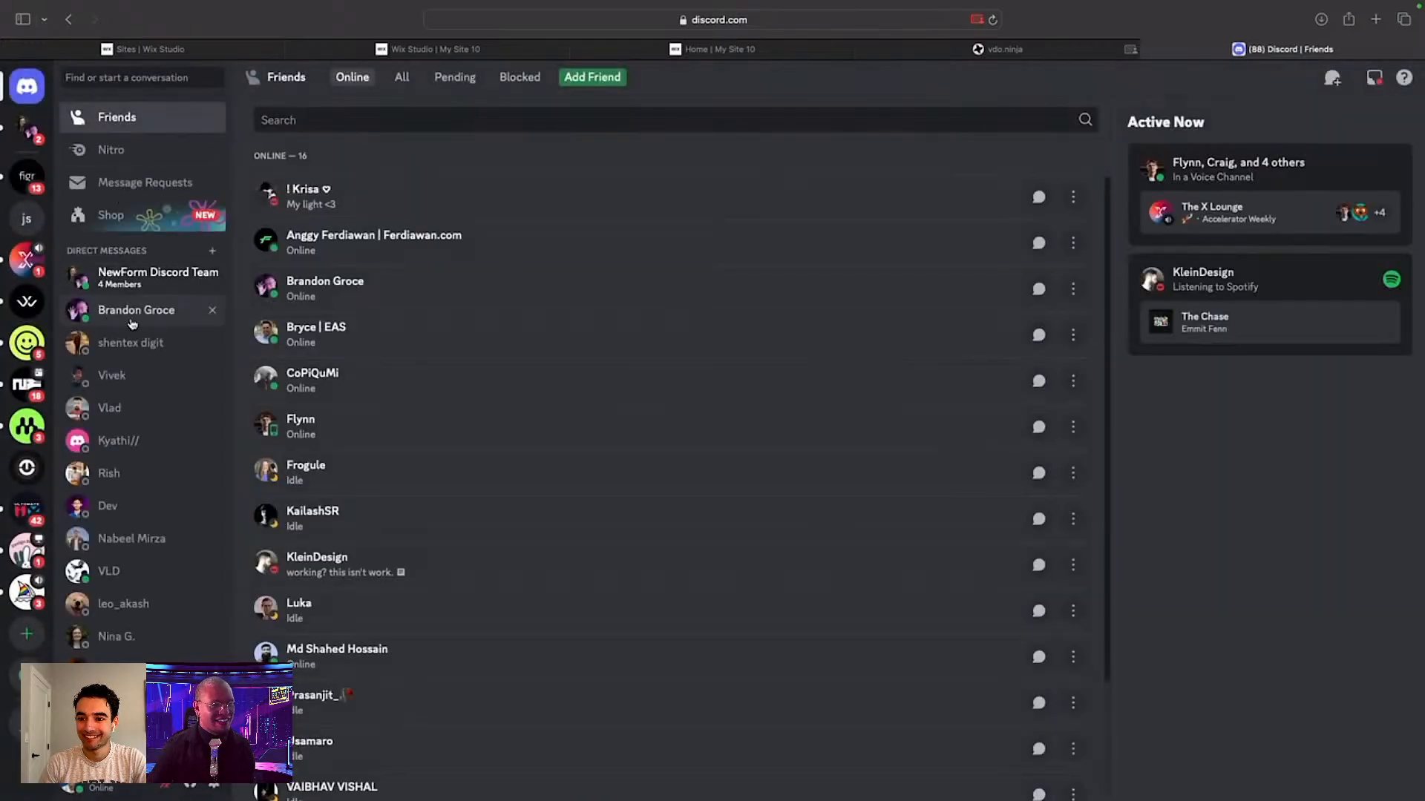
{"action": "left_click", "coordinate": [132, 324]}
{"action": "key", "text": "super+v"}
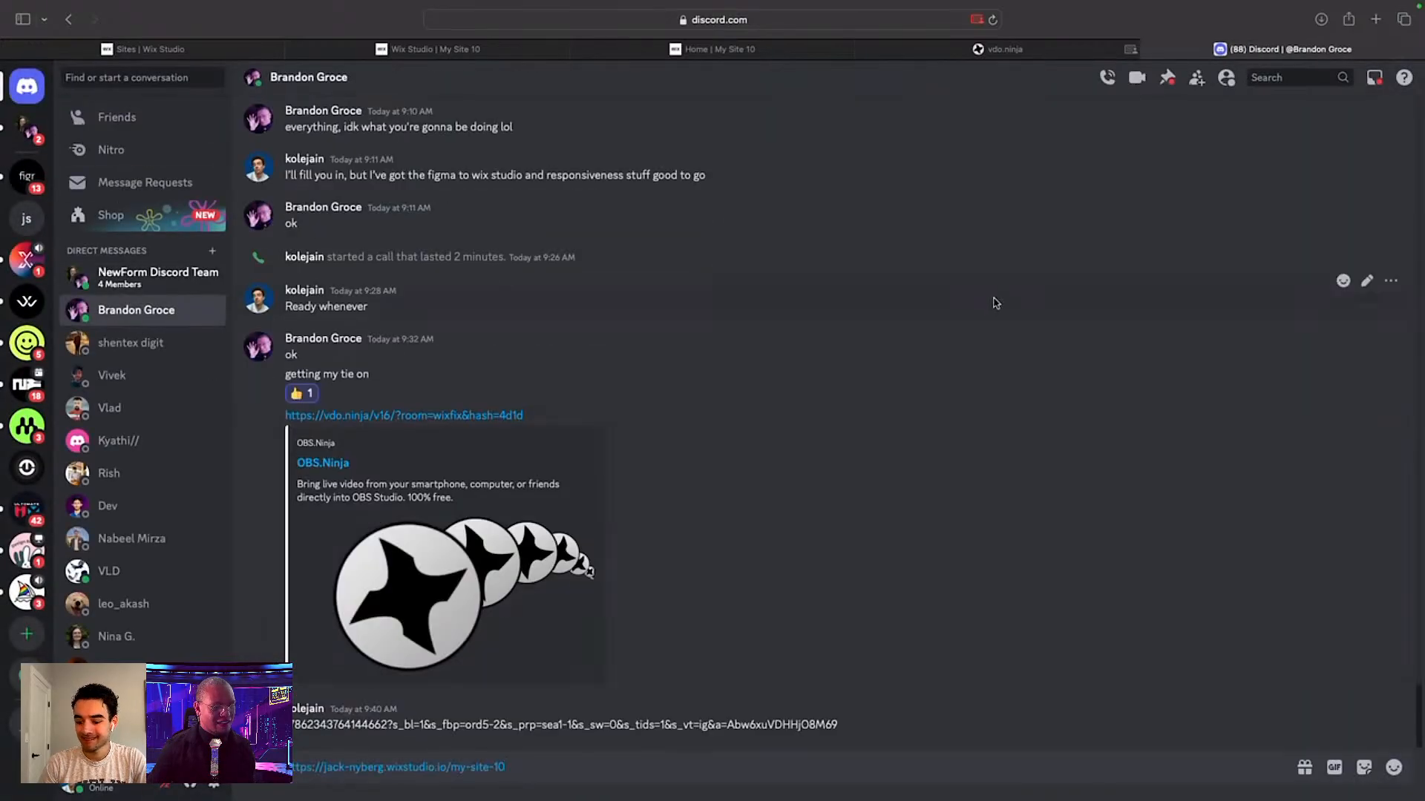
{"action": "key", "text": "Return"}
Step: Check the video call and the published page, and close Discord
{"action": "left_click", "coordinate": [998, 49]}
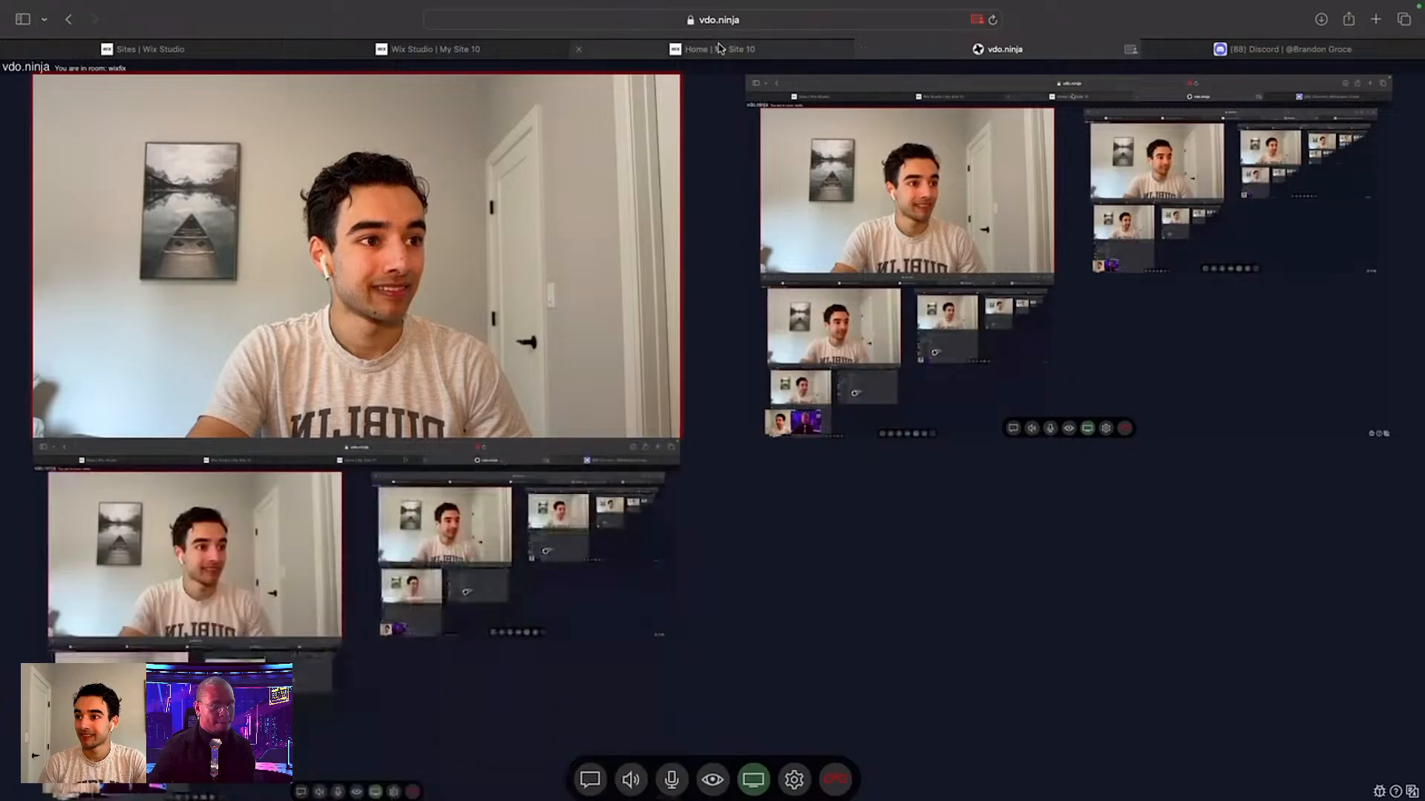
{"action": "left_click", "coordinate": [712, 49]}
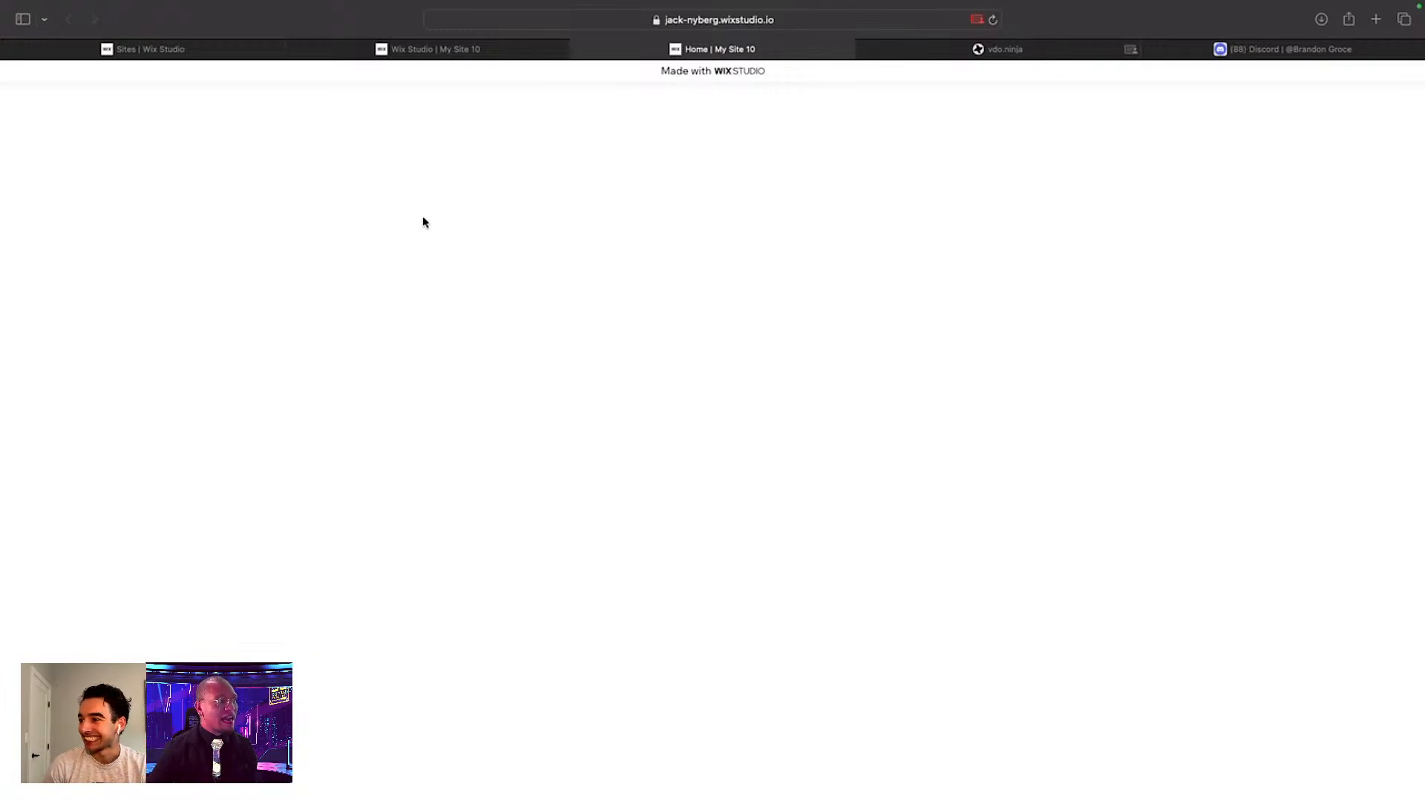
{"action": "left_click", "coordinate": [1150, 49]}
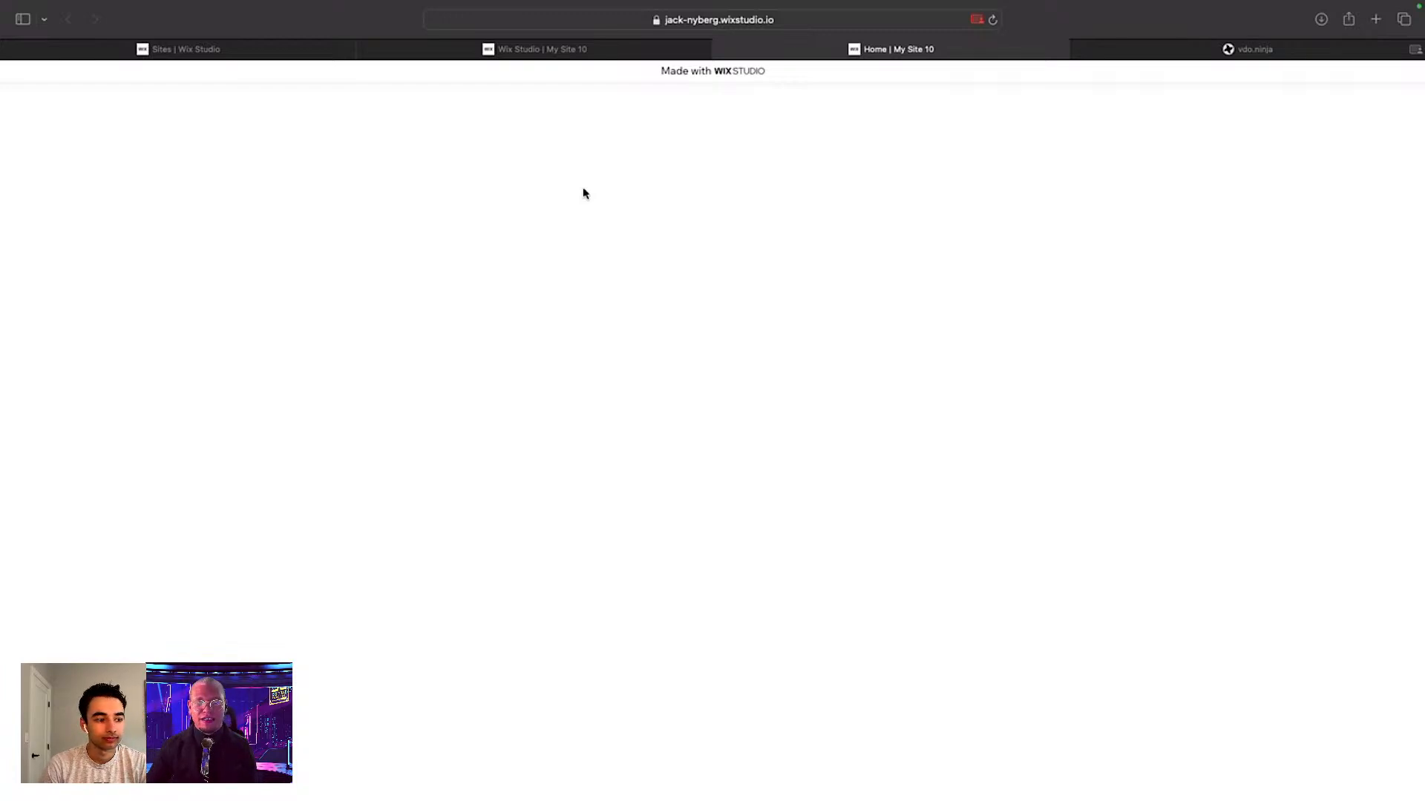
Step: Return to the Wix Studio editor of My Site 10, reload it and deselect the empty section on the Home page
{"action": "left_click", "coordinate": [553, 51]}
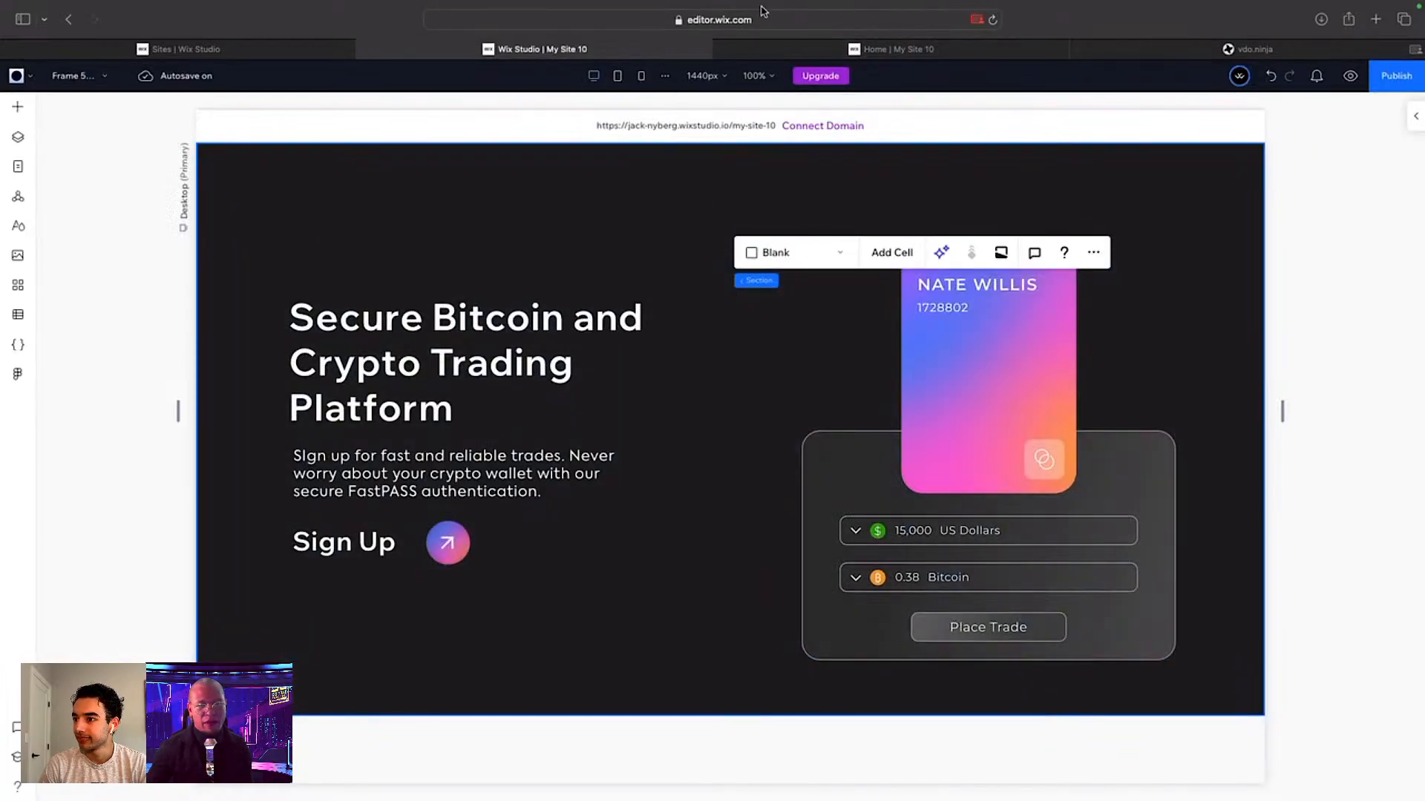
{"action": "left_click", "coordinate": [994, 21]}
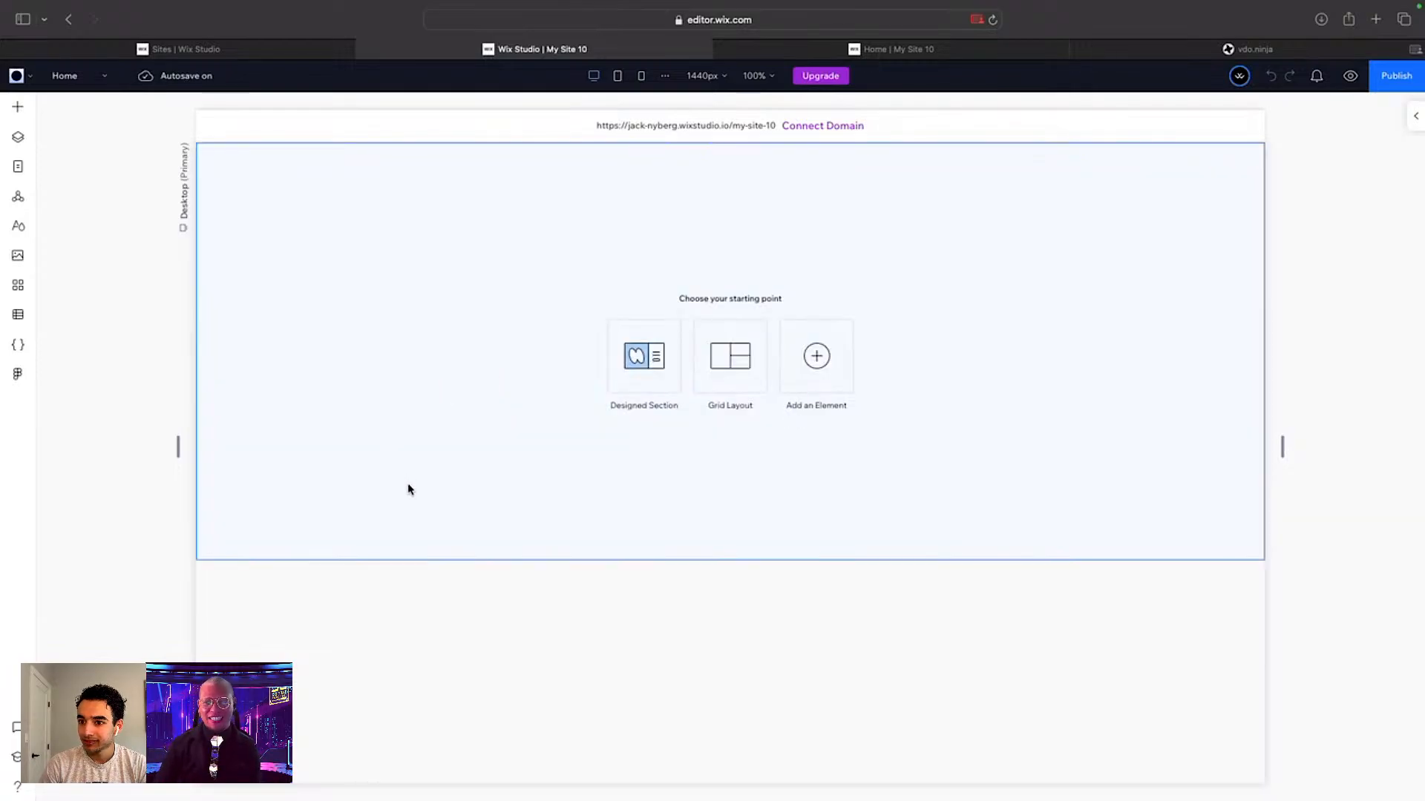
{"action": "left_click", "coordinate": [176, 451]}
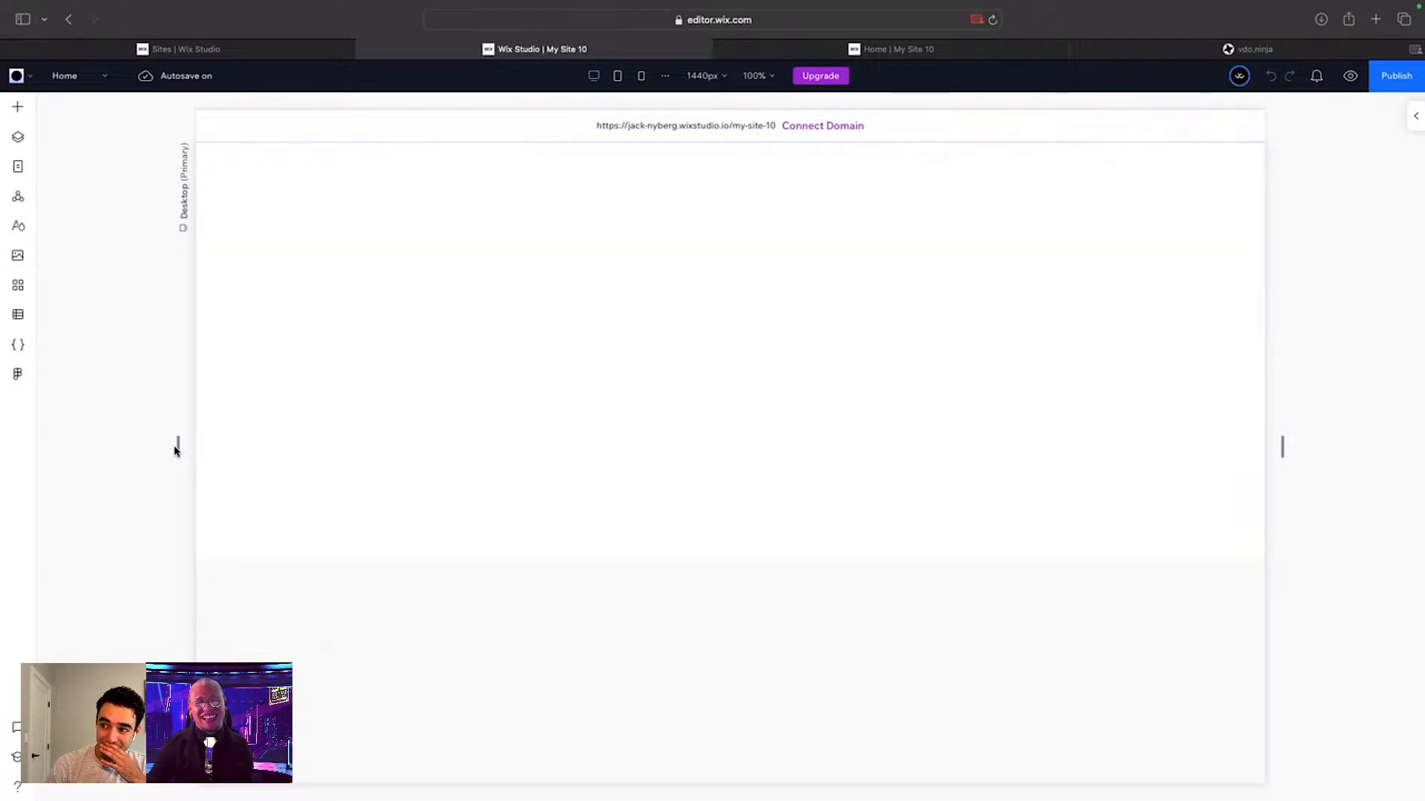